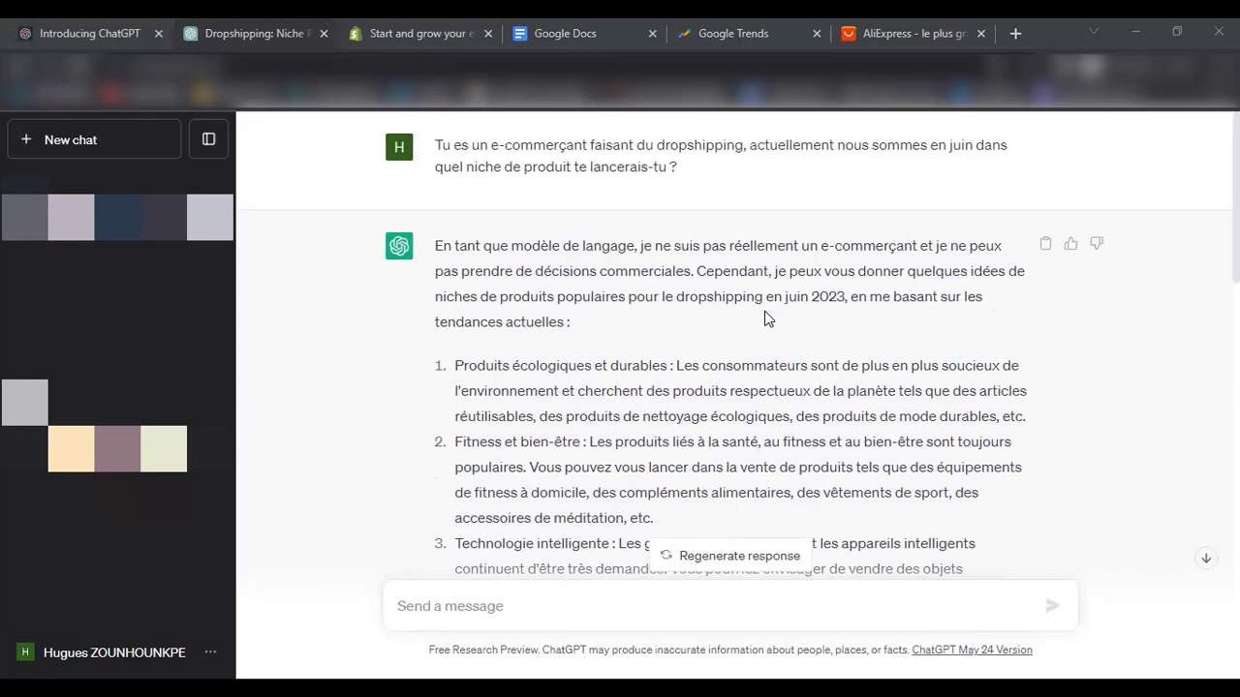
- Review the dropshipping prompt for June and the five suggested product niches in the reply
scroll(765, 318, down, 4)
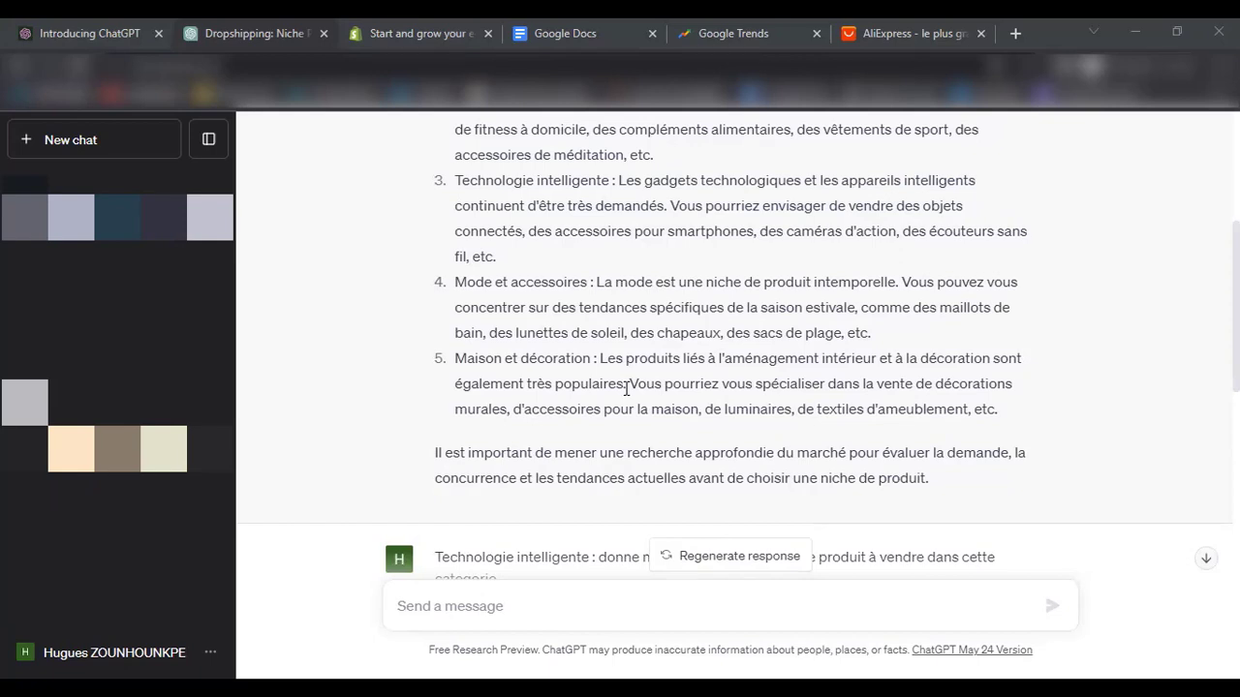
scroll(627, 388, up, 5)
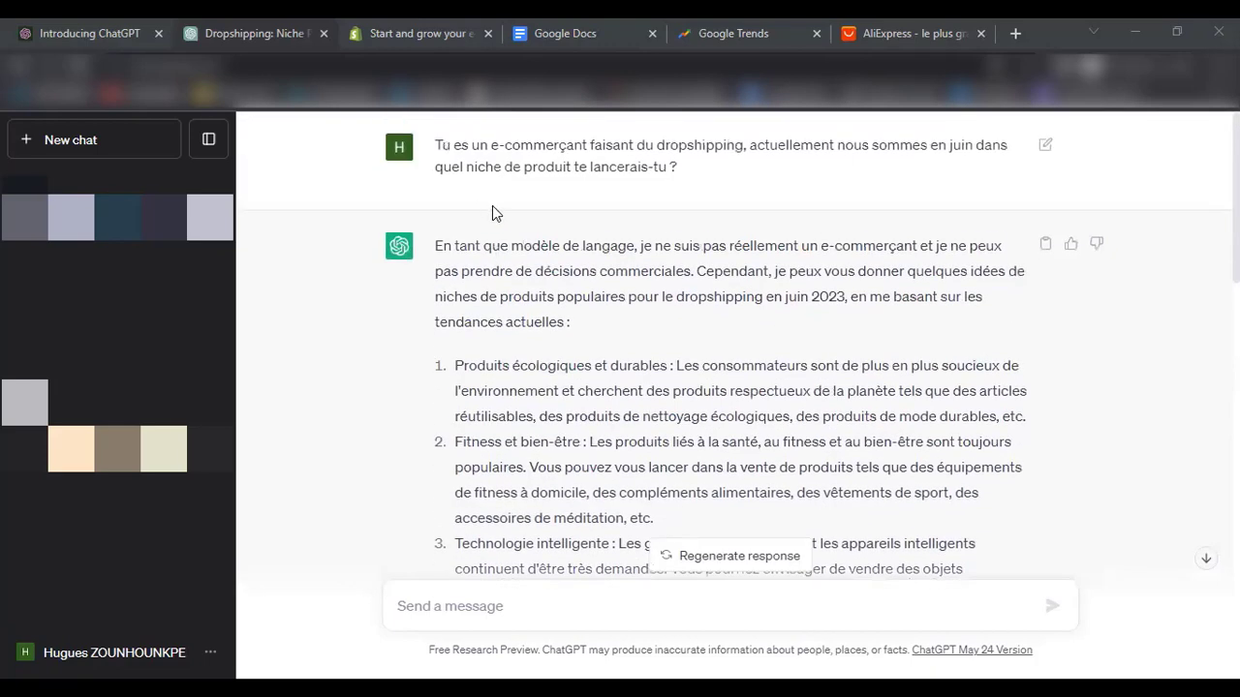
scroll(572, 392, down, 4)
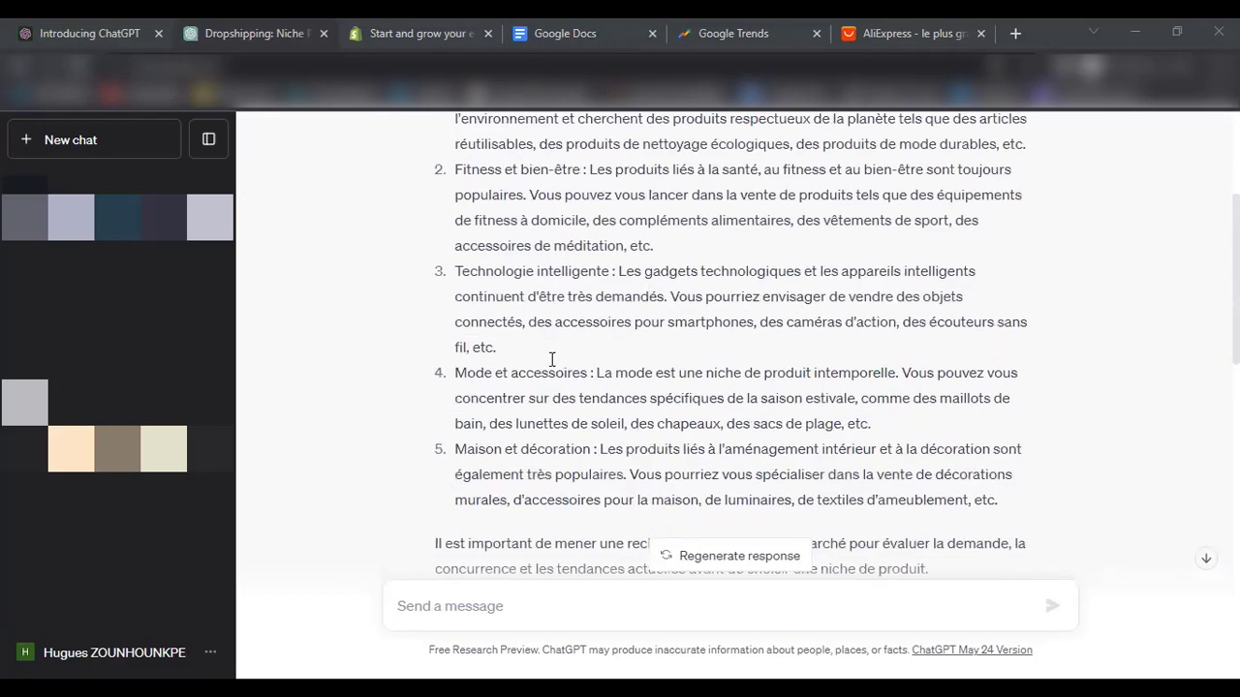
scroll(546, 353, up, 4)
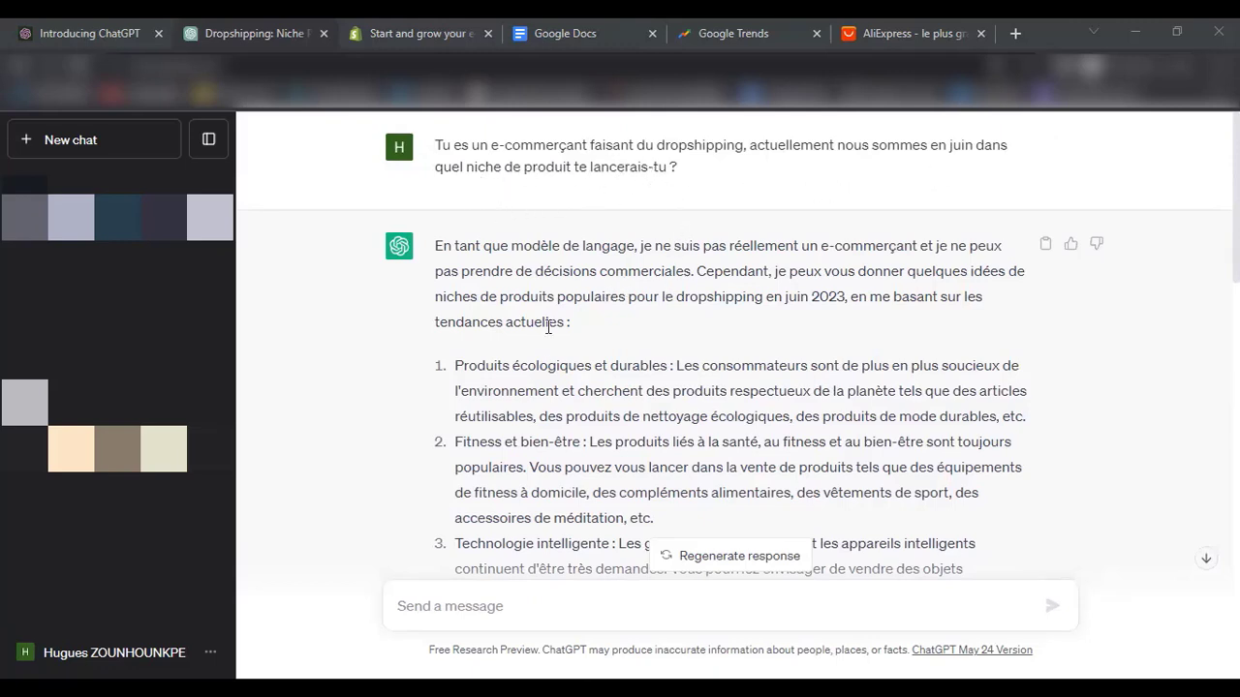
scroll(549, 328, down, 1)
scroll(537, 353, down, 1)
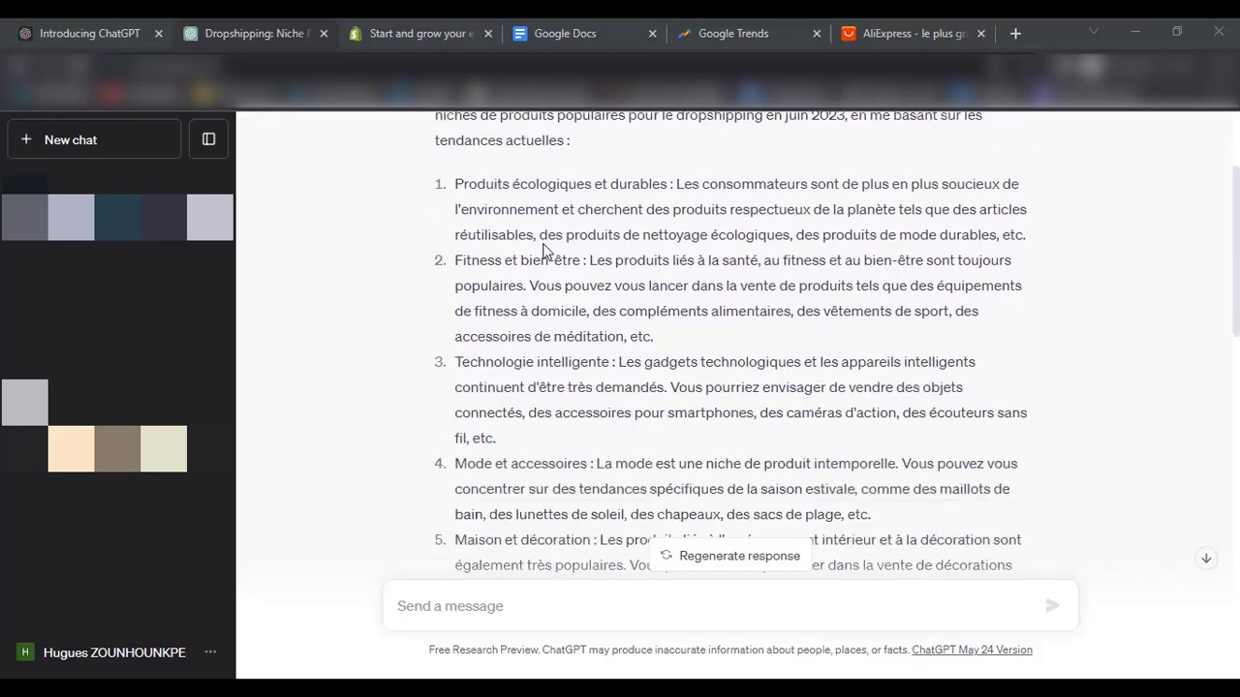
scroll(547, 254, up, 2)
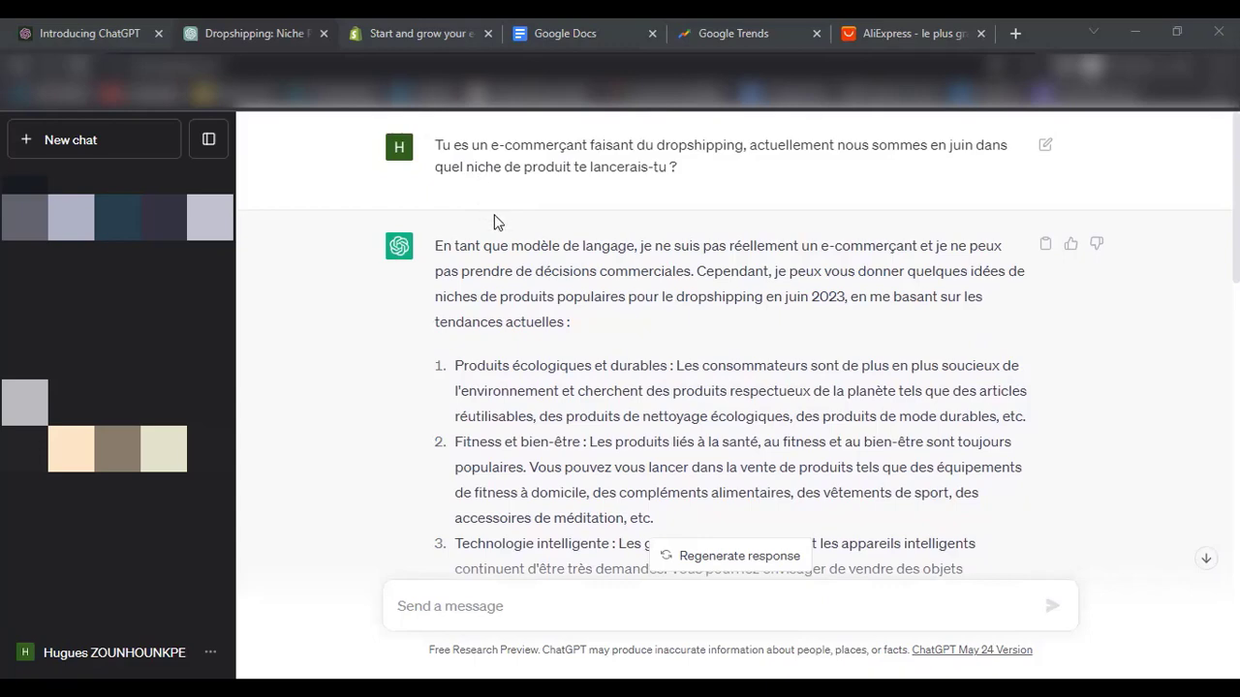
scroll(503, 232, down, 2)
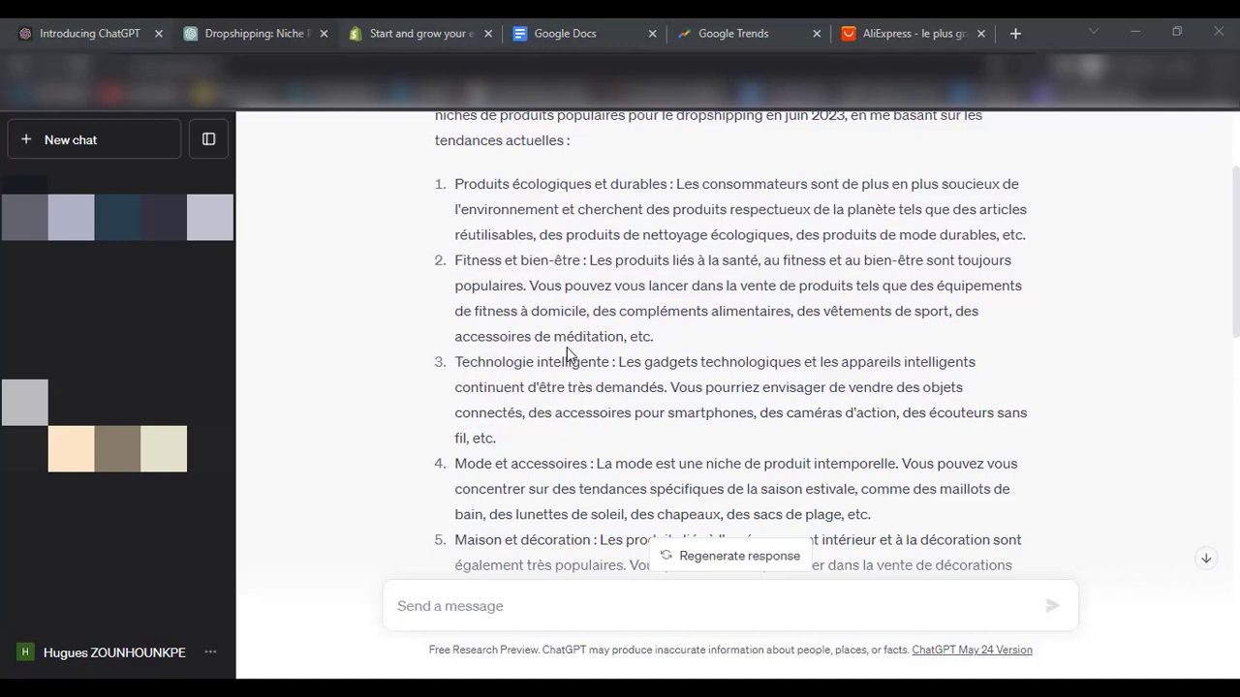
scroll(573, 355, down, 1)
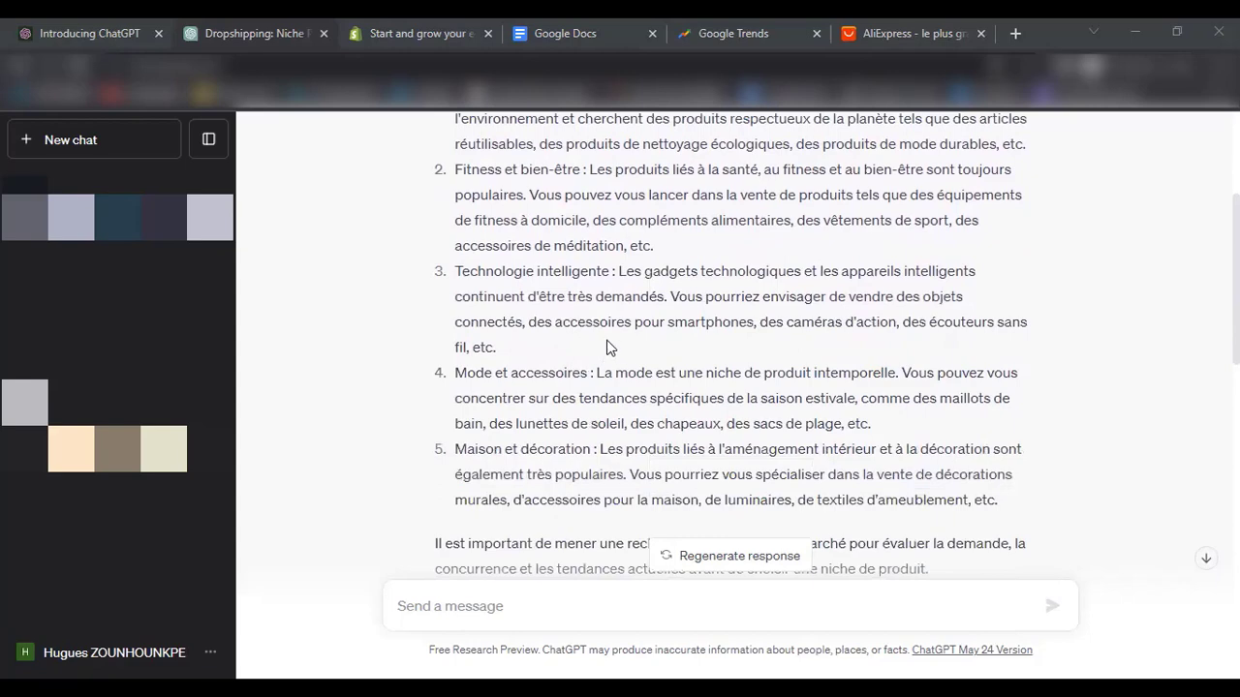
scroll(581, 349, down, 2)
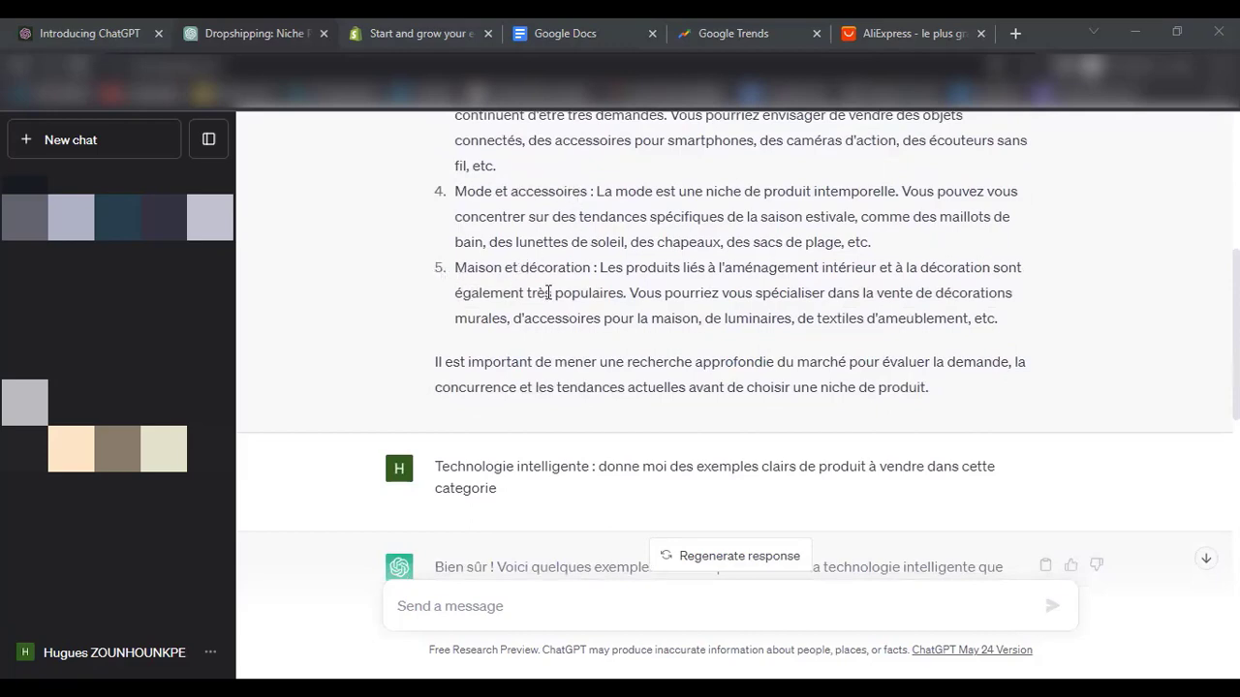
scroll(548, 292, up, 3)
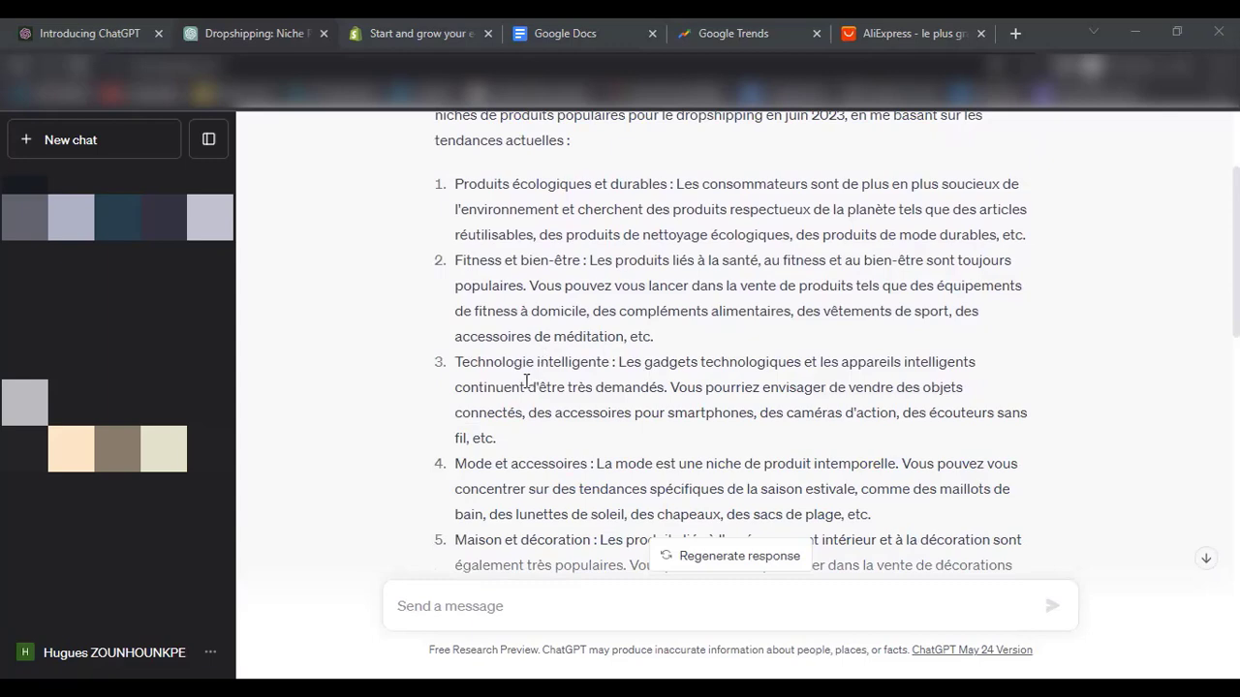
- Read the follow-up prompt asking for "Technologie intelligente" product examples and go through the suggested products in the reply
scroll(627, 407, down, 5)
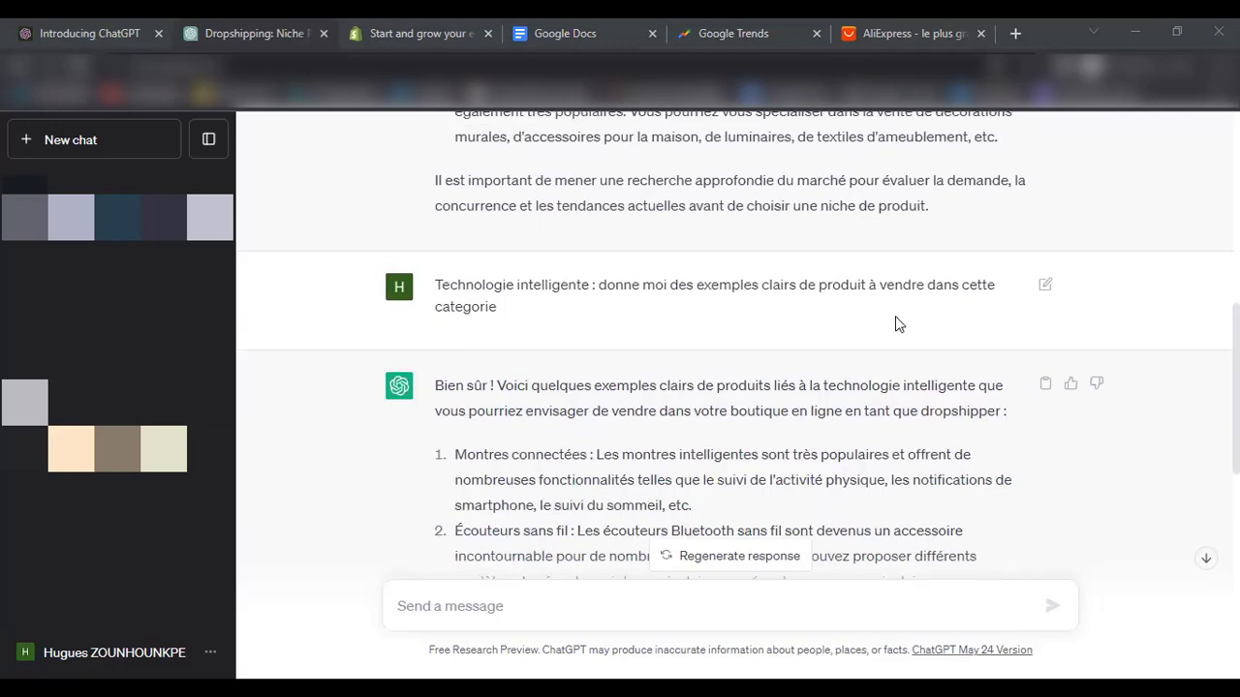
scroll(504, 344, down, 2)
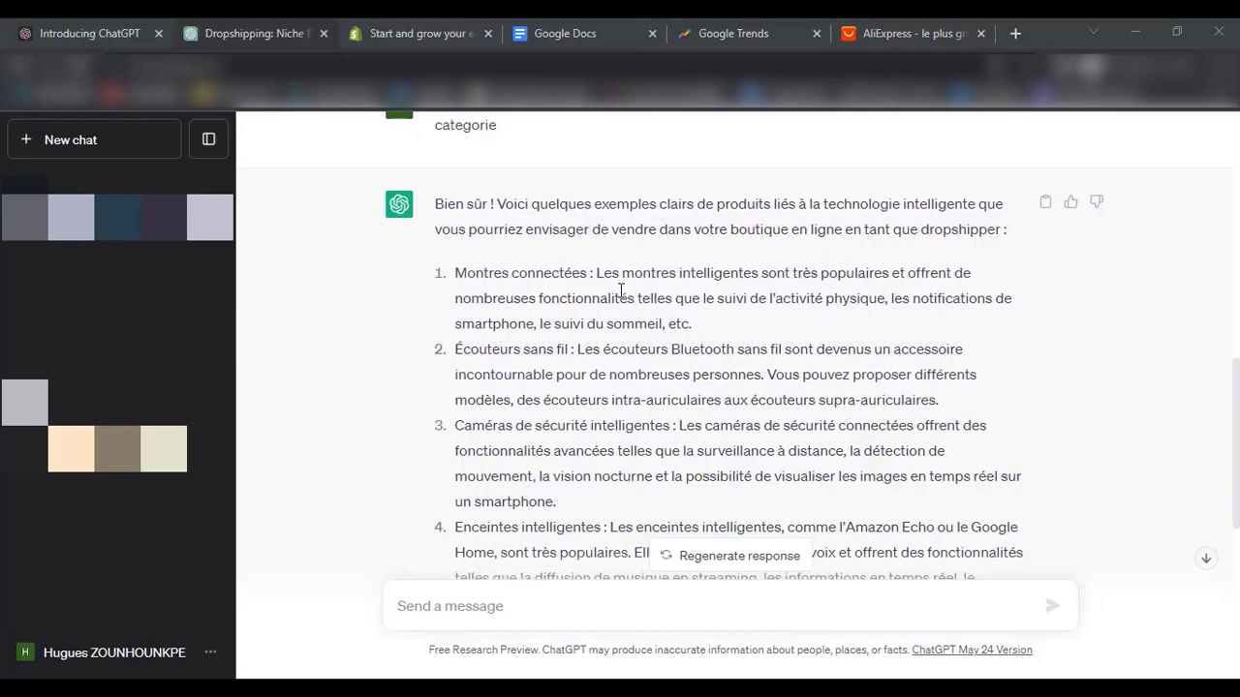
scroll(625, 308, down, 1)
scroll(624, 312, up, 2)
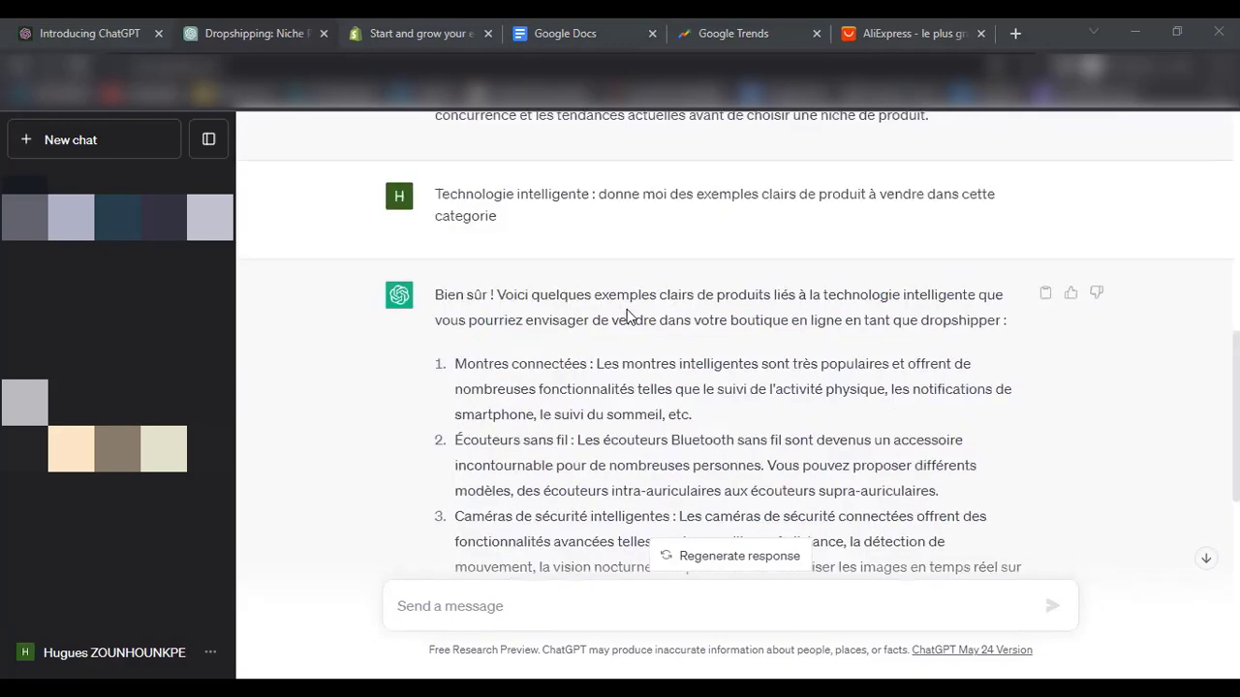
scroll(591, 353, down, 2)
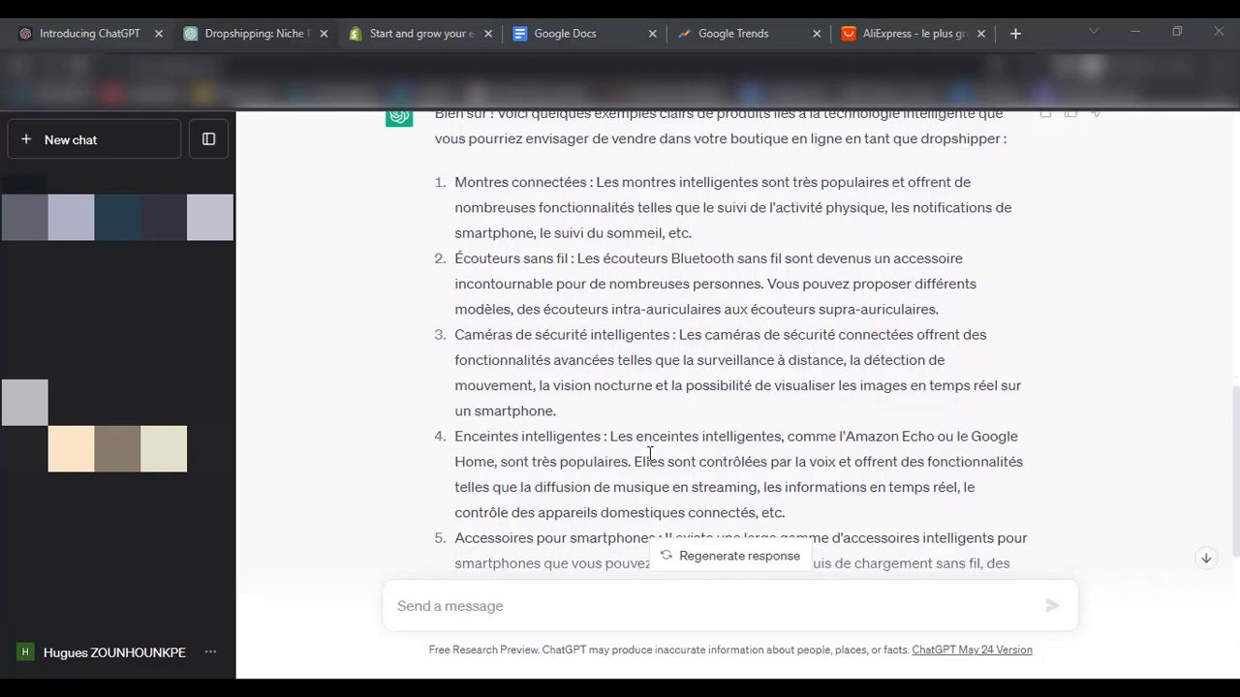
scroll(592, 343, down, 1)
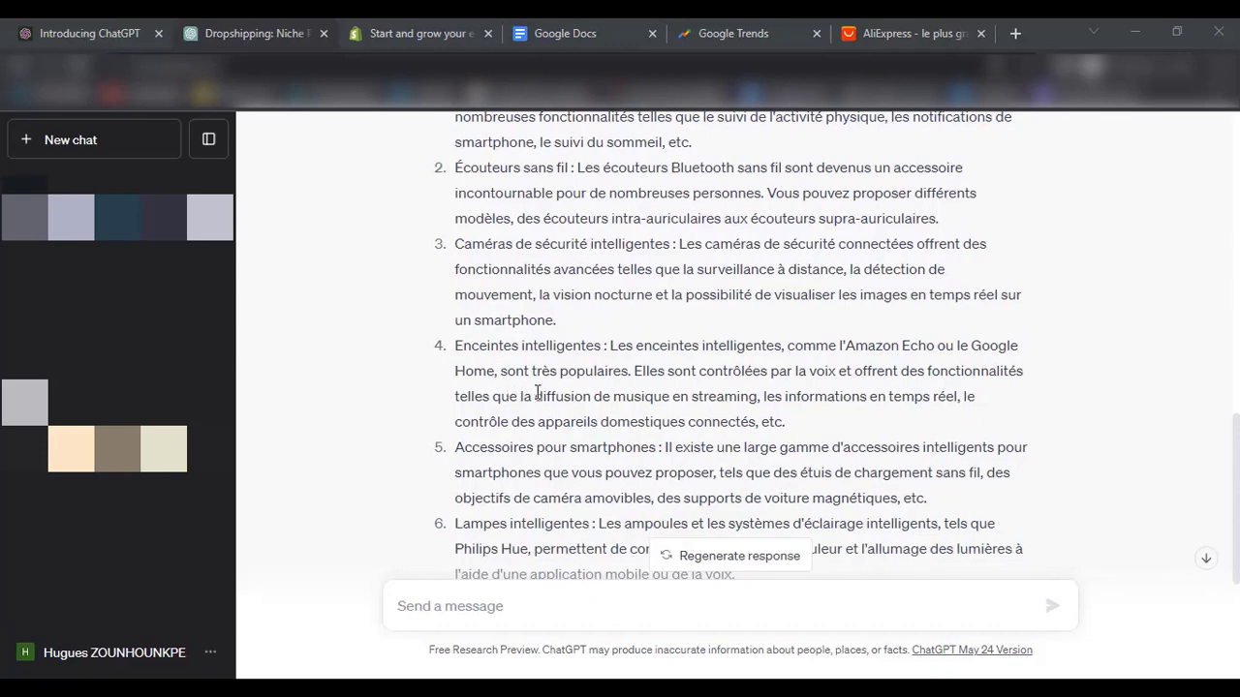
scroll(562, 419, down, 2)
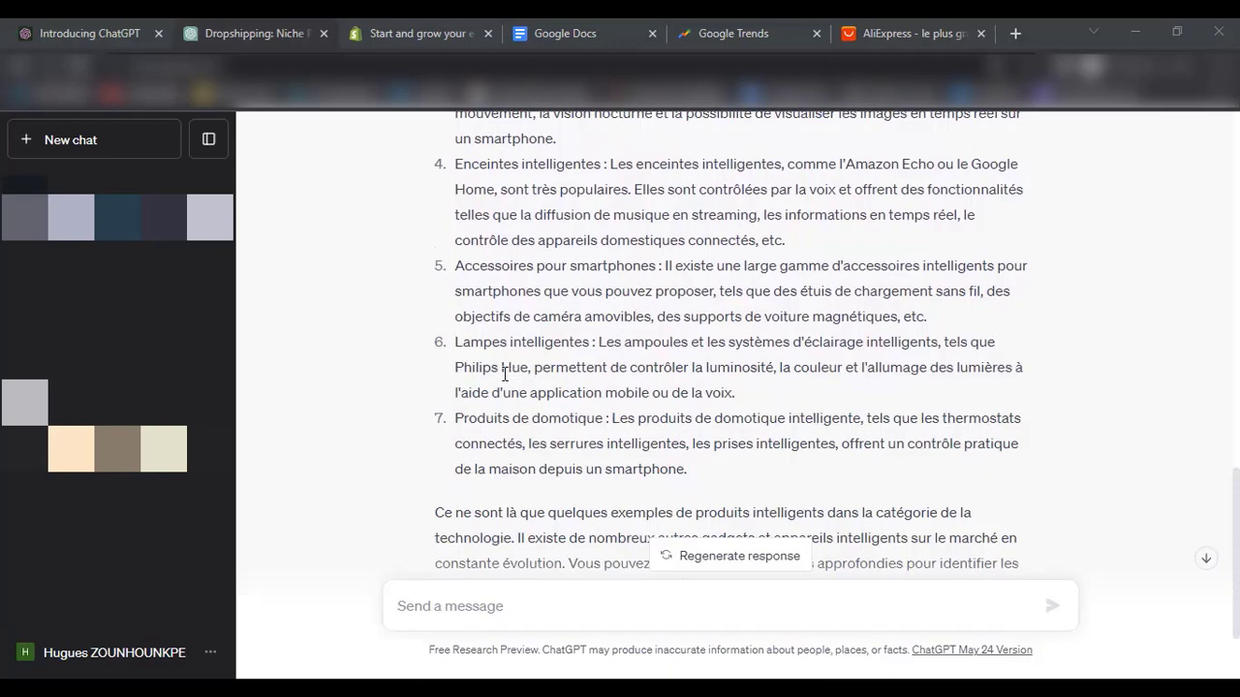
- Highlight "Philips Hue" in the "Lampes intelligentes" suggestion and look over the rest of the product examples again
drag(524, 371, 453, 373)
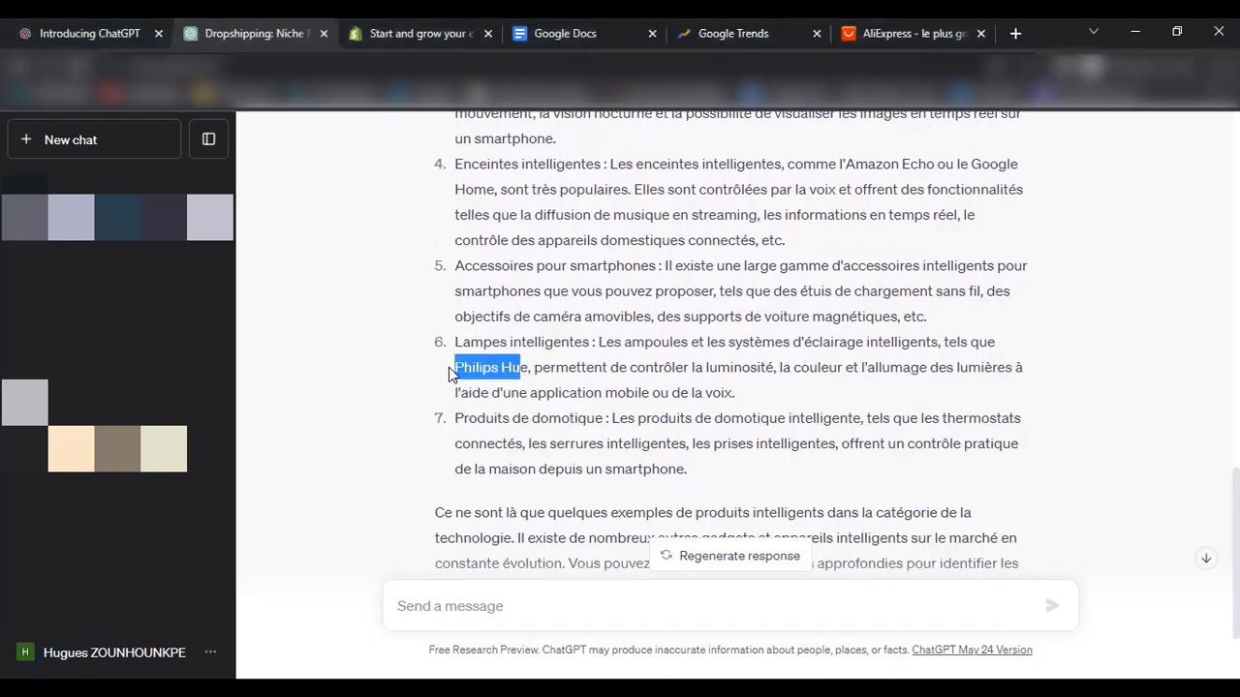
click(521, 371)
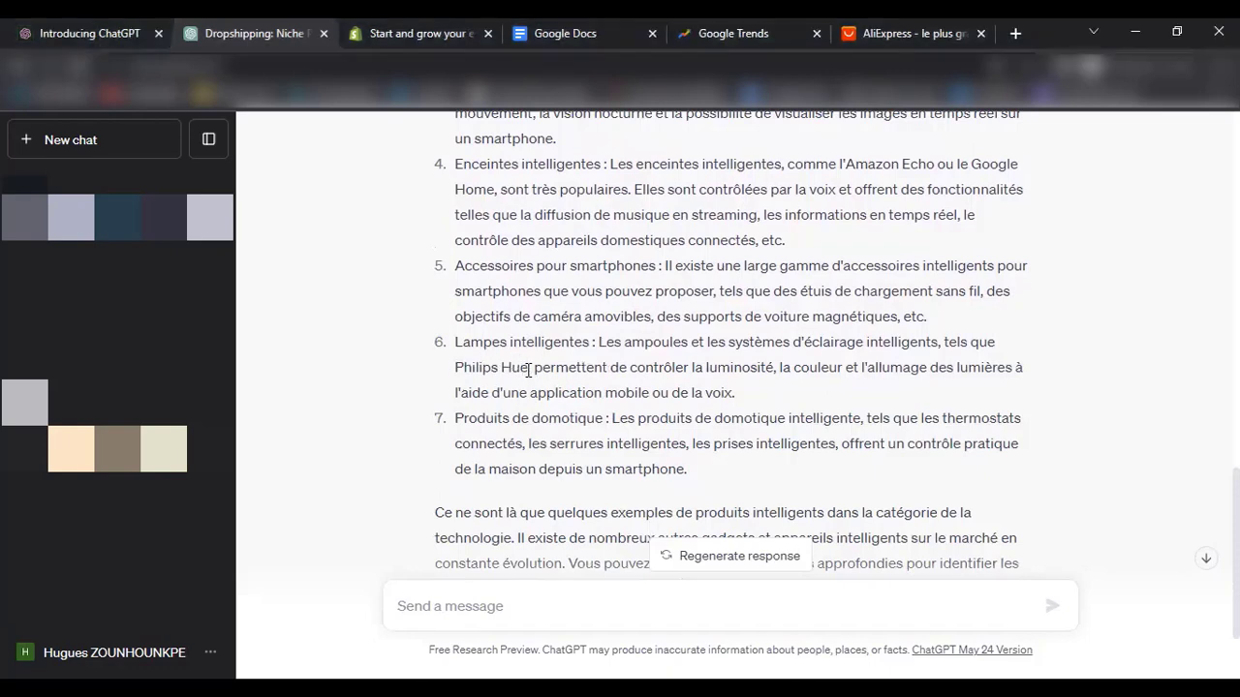
drag(528, 369, 454, 371)
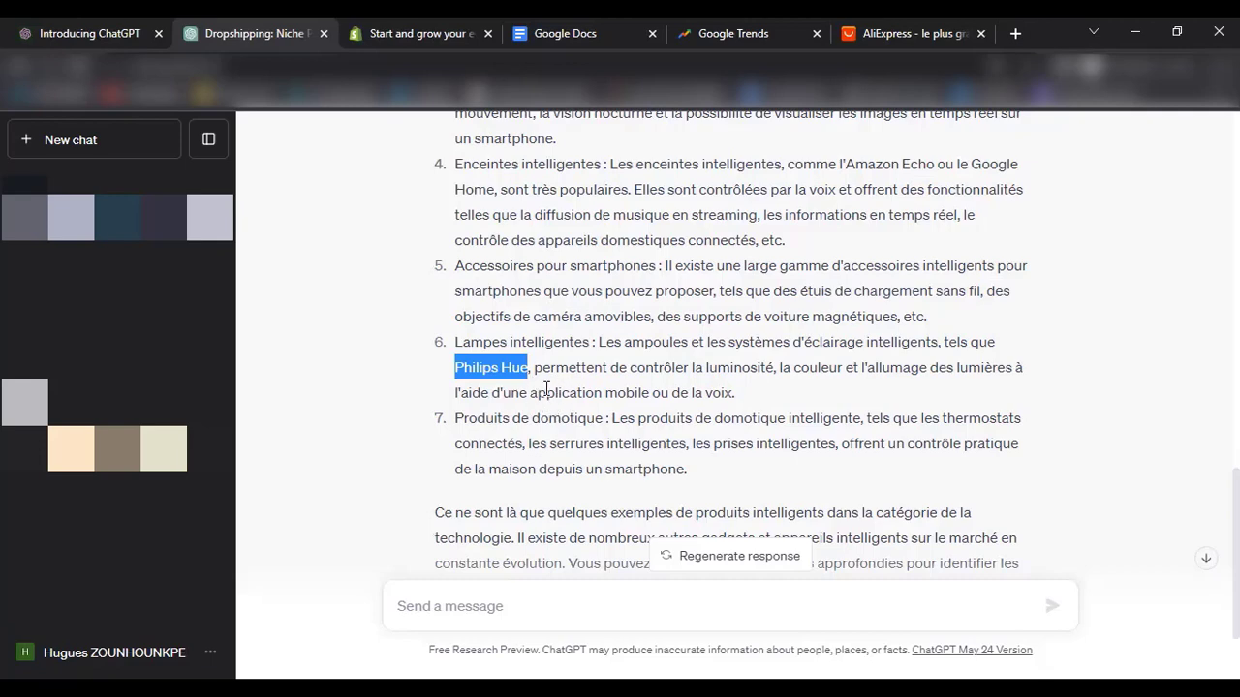
scroll(536, 392, down, 3)
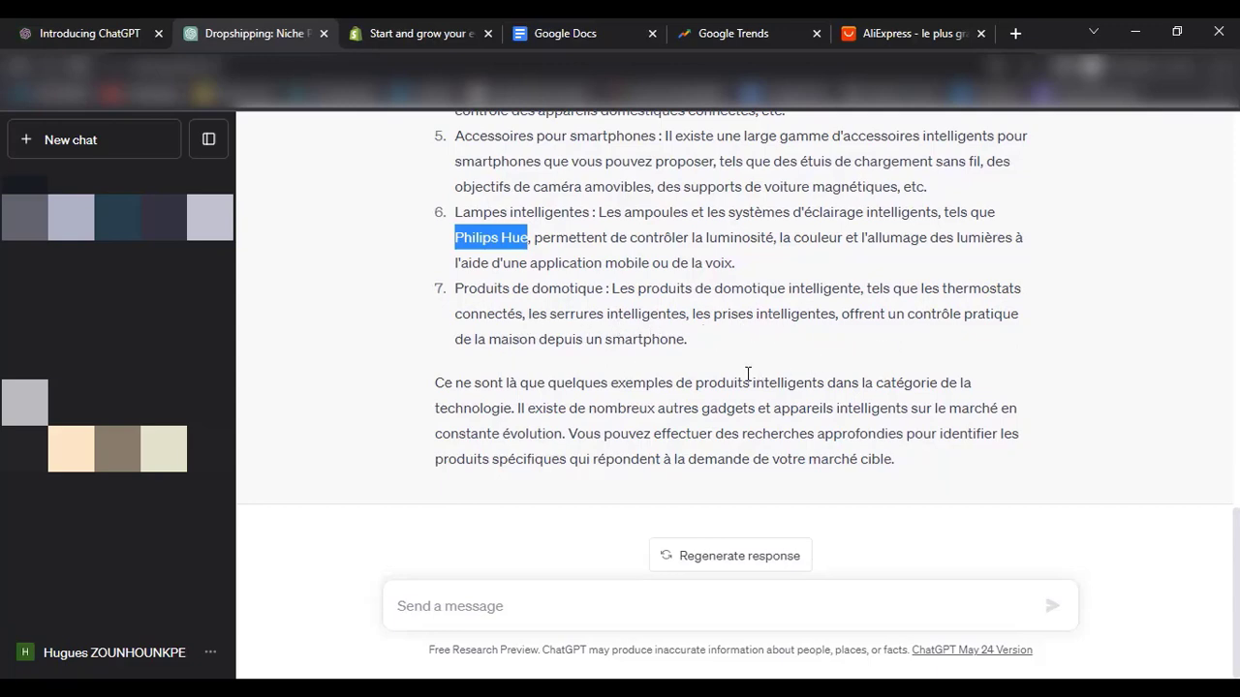
scroll(727, 378, up, 5)
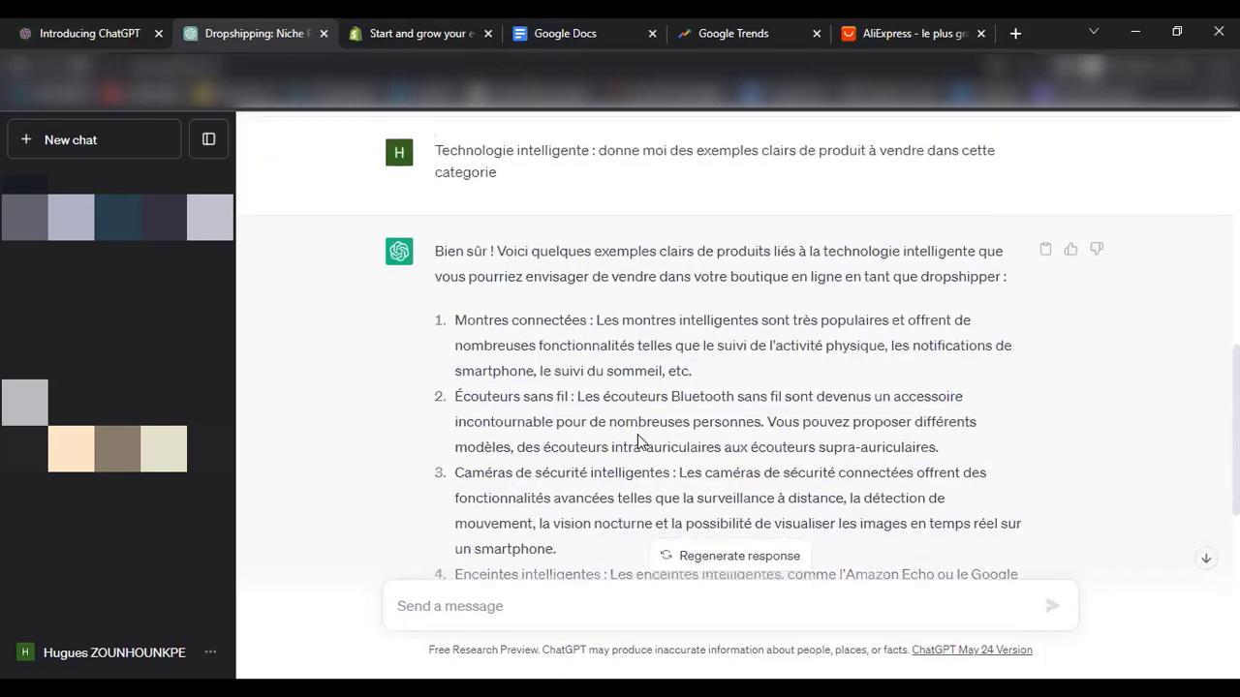
scroll(638, 441, down, 5)
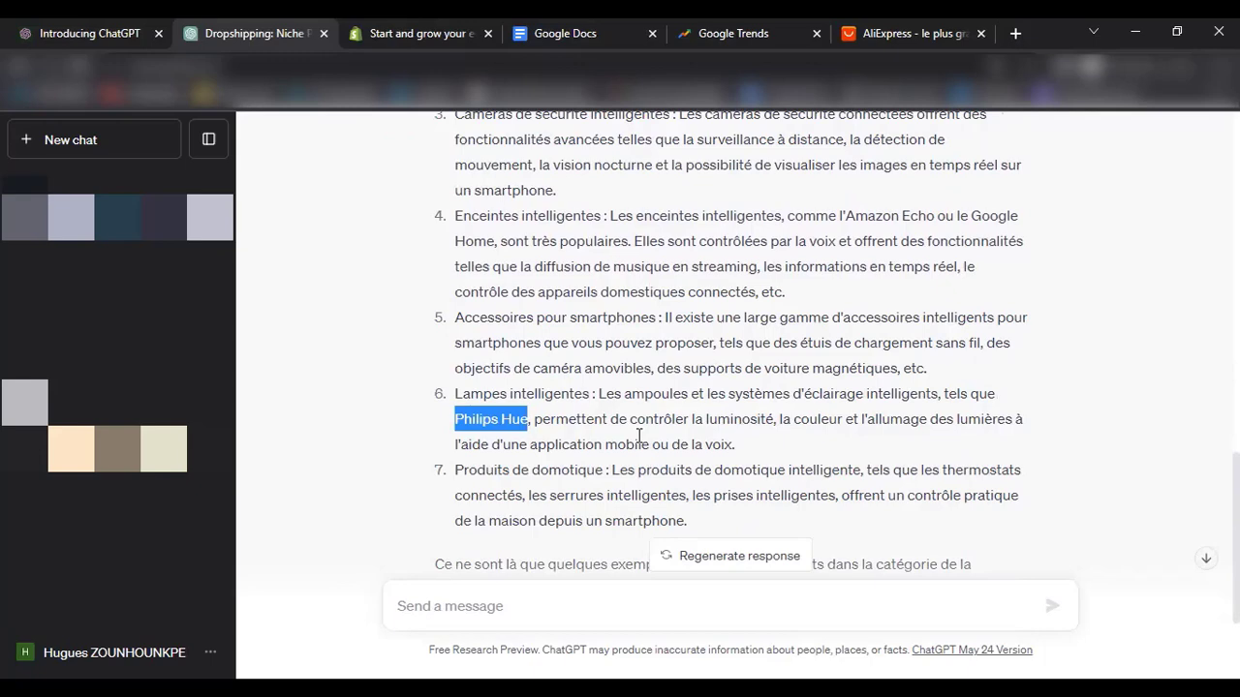
scroll(638, 436, up, 5)
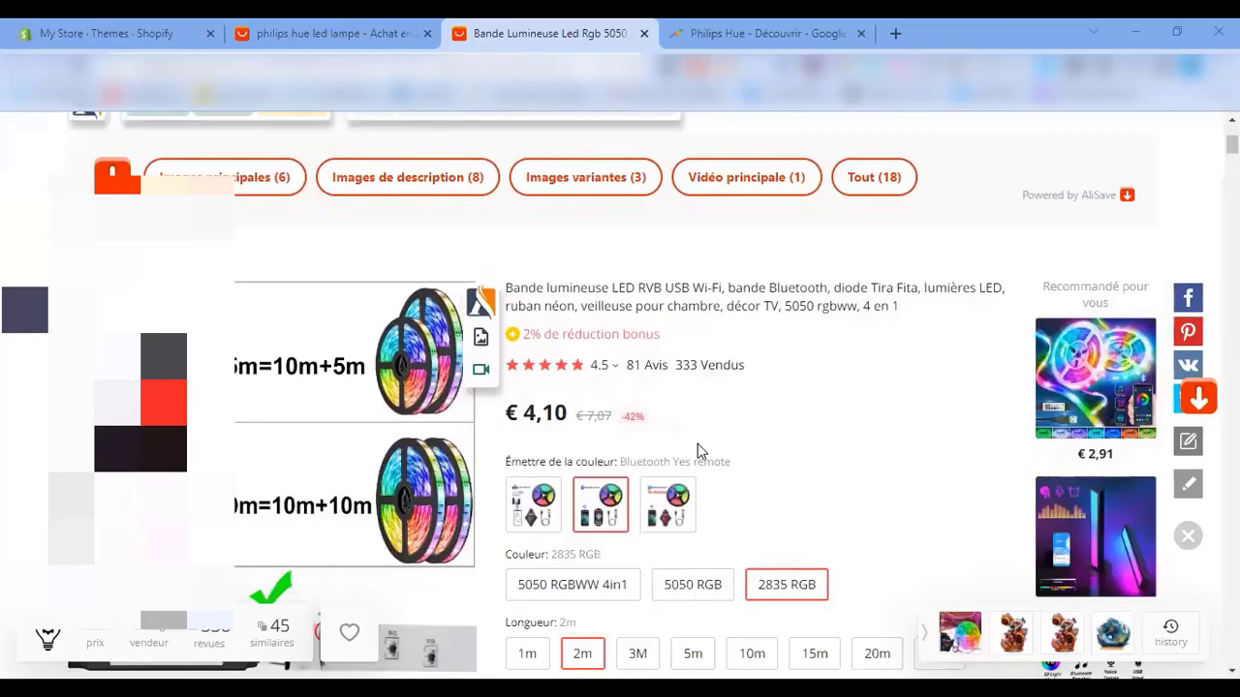
- Examine the RGB LED strip's AliExpress product page, including its price, variants, delivery details and six-month order and favourites charts
scroll(688, 431, down, 2)
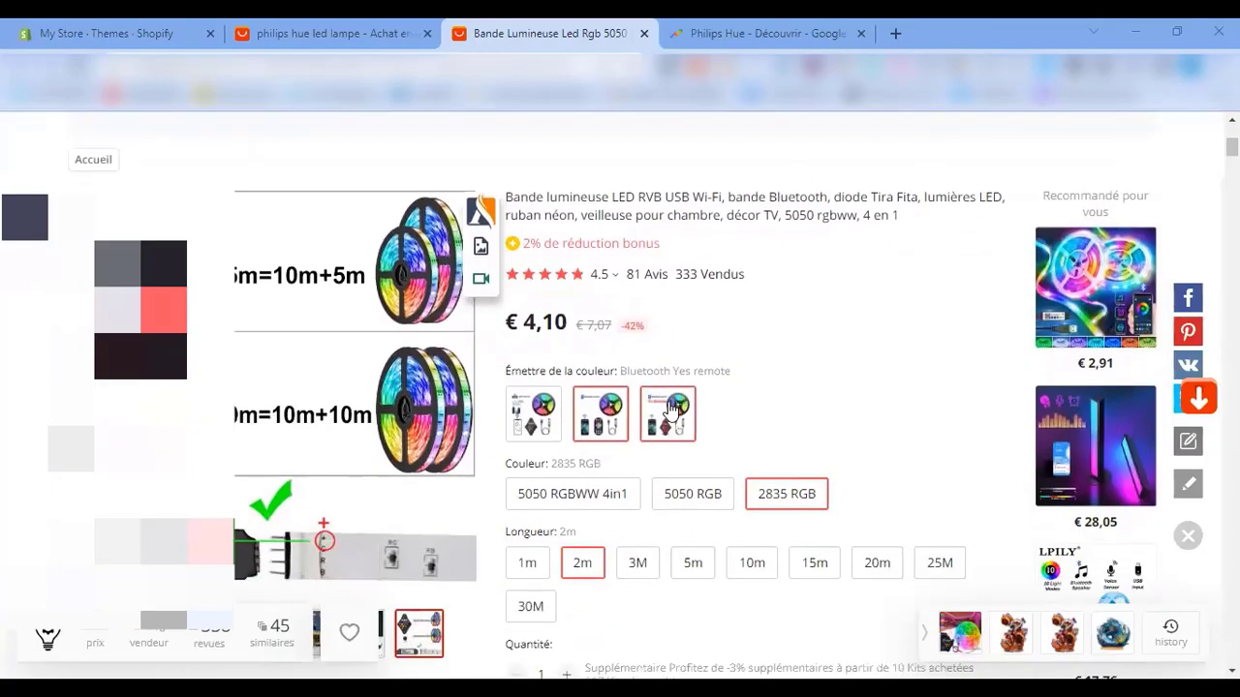
scroll(673, 411, down, 1)
scroll(843, 474, up, 5)
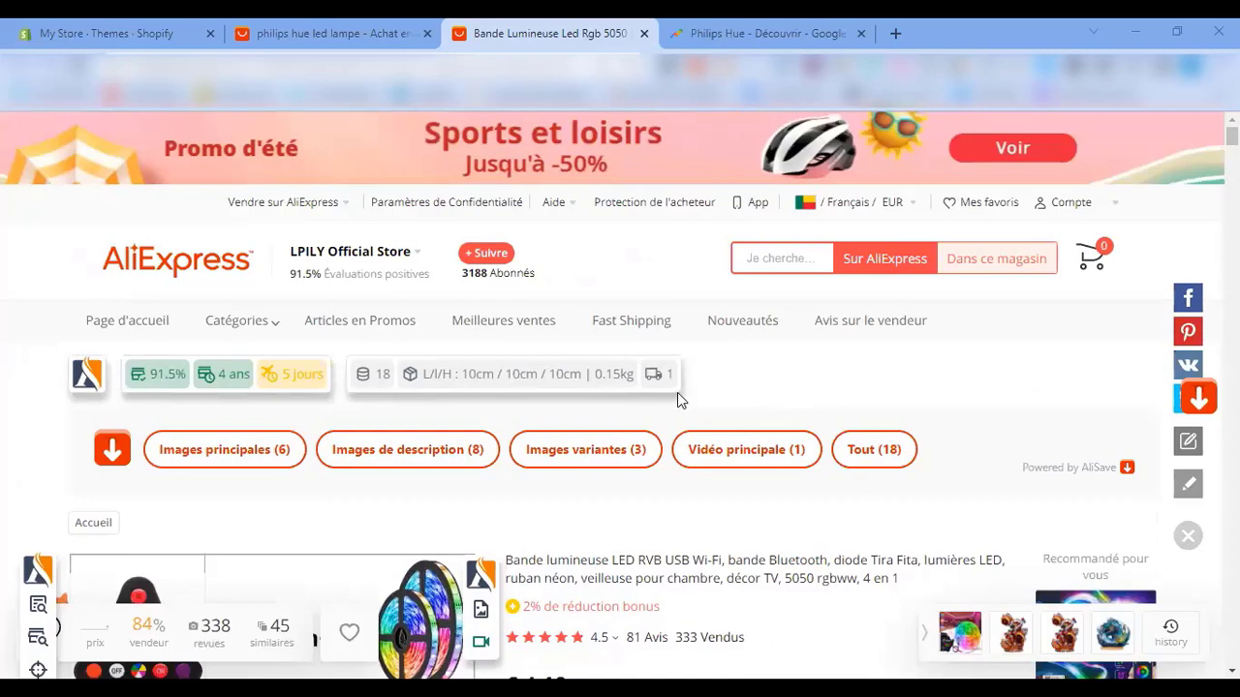
scroll(681, 396, down, 3)
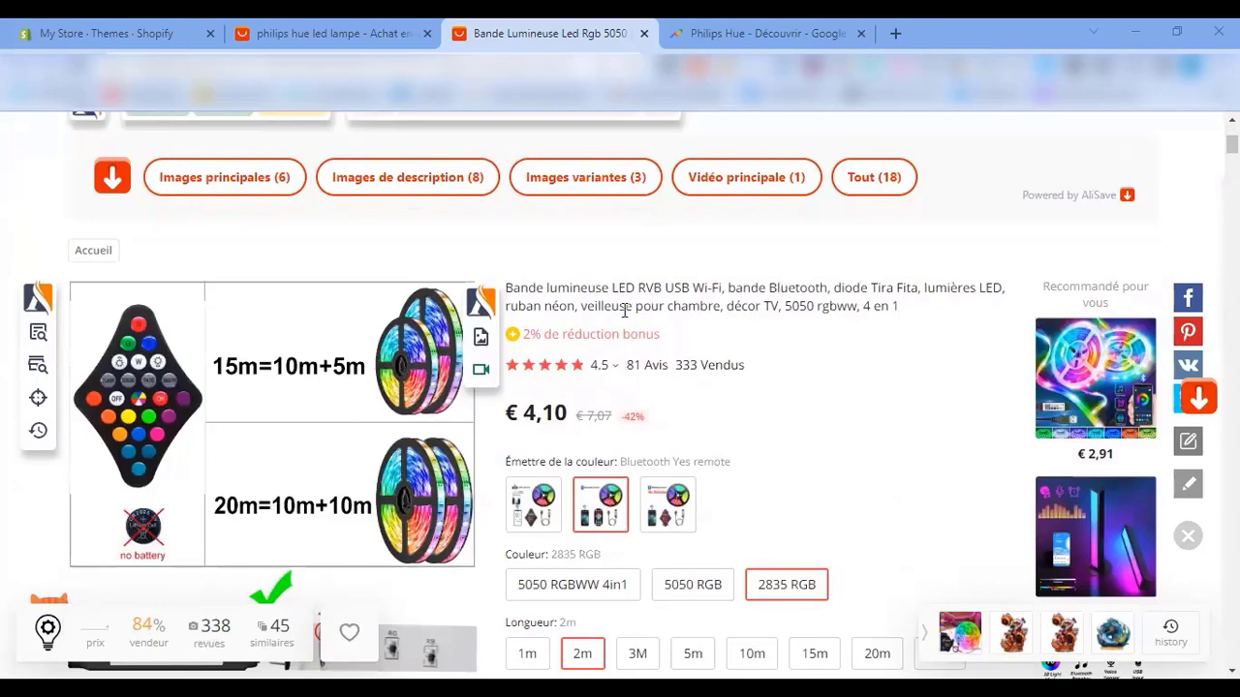
scroll(742, 312, down, 5)
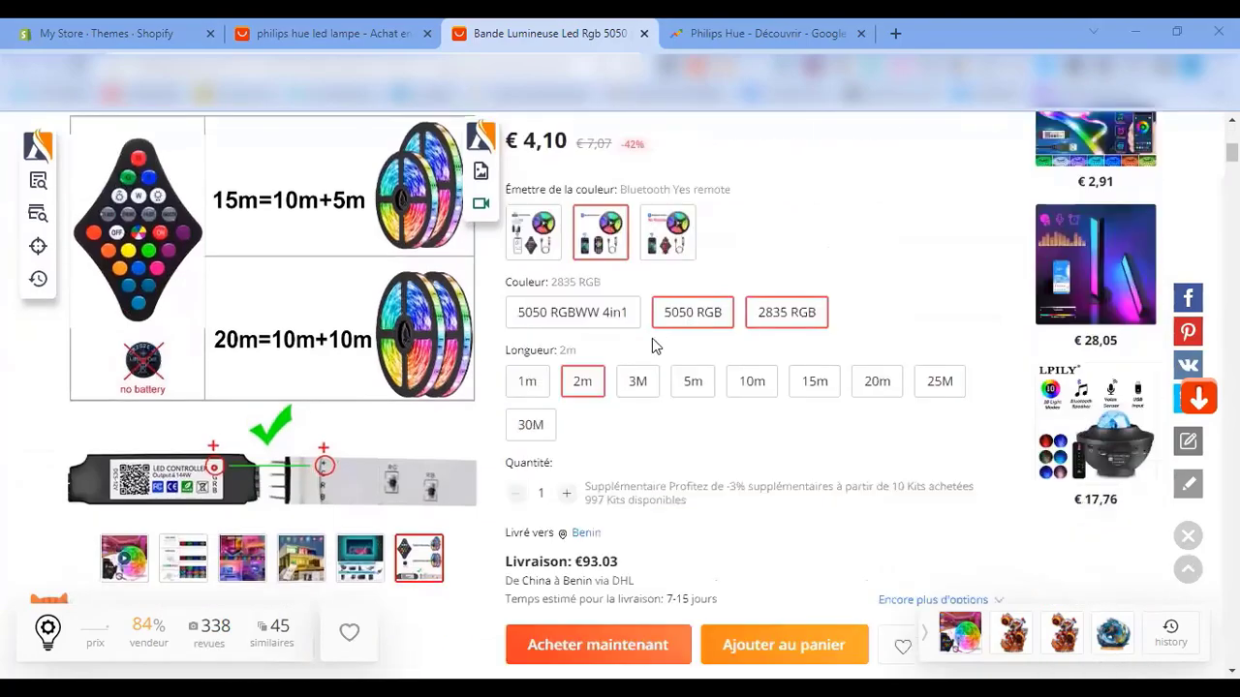
scroll(601, 378, down, 1)
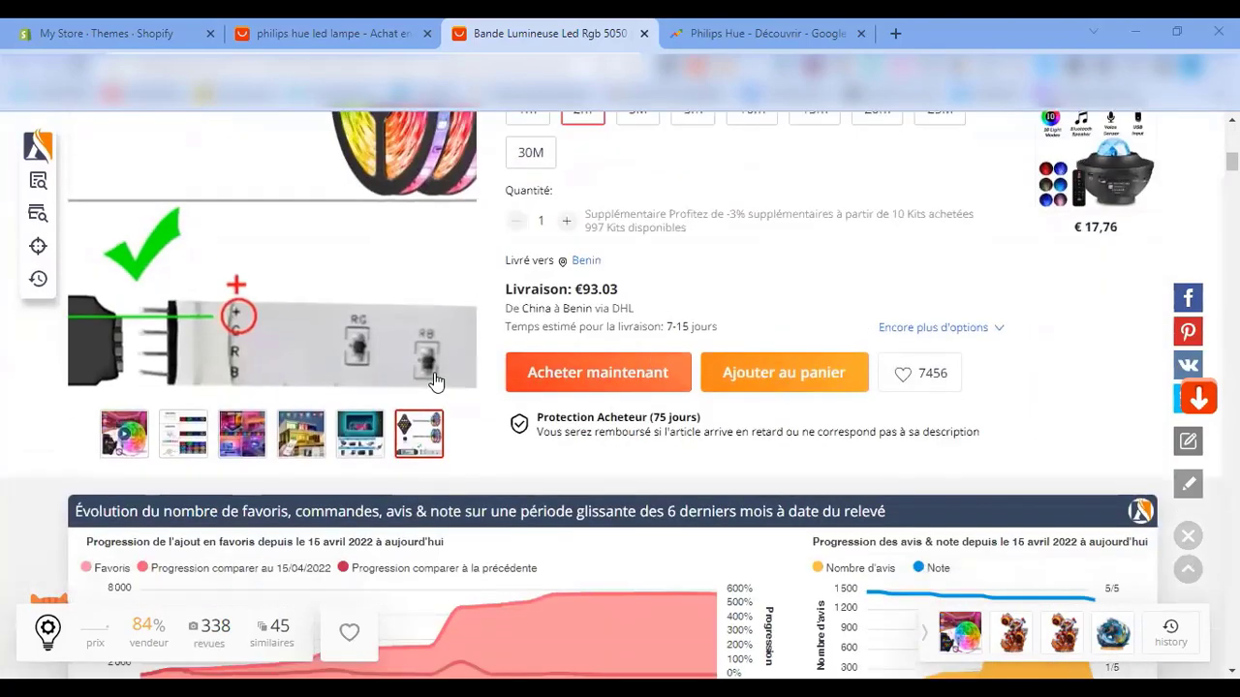
scroll(443, 417, down, 3)
scroll(391, 389, down, 5)
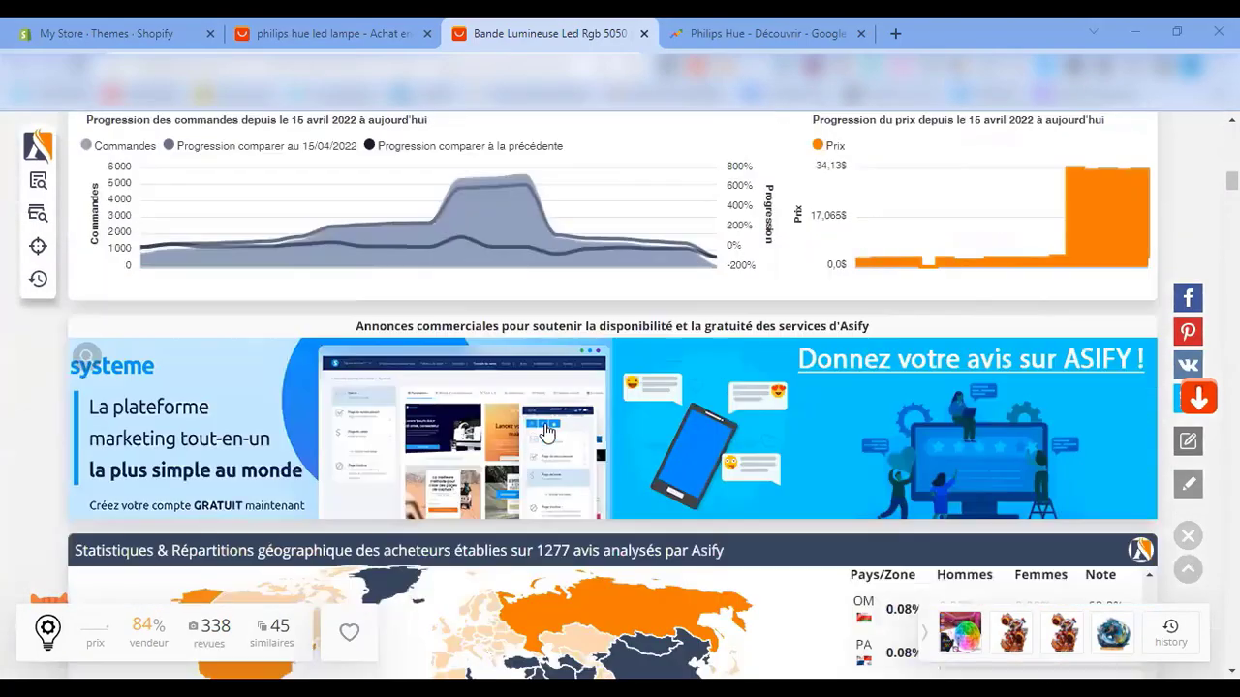
scroll(533, 432, up, 8)
scroll(502, 431, up, 8)
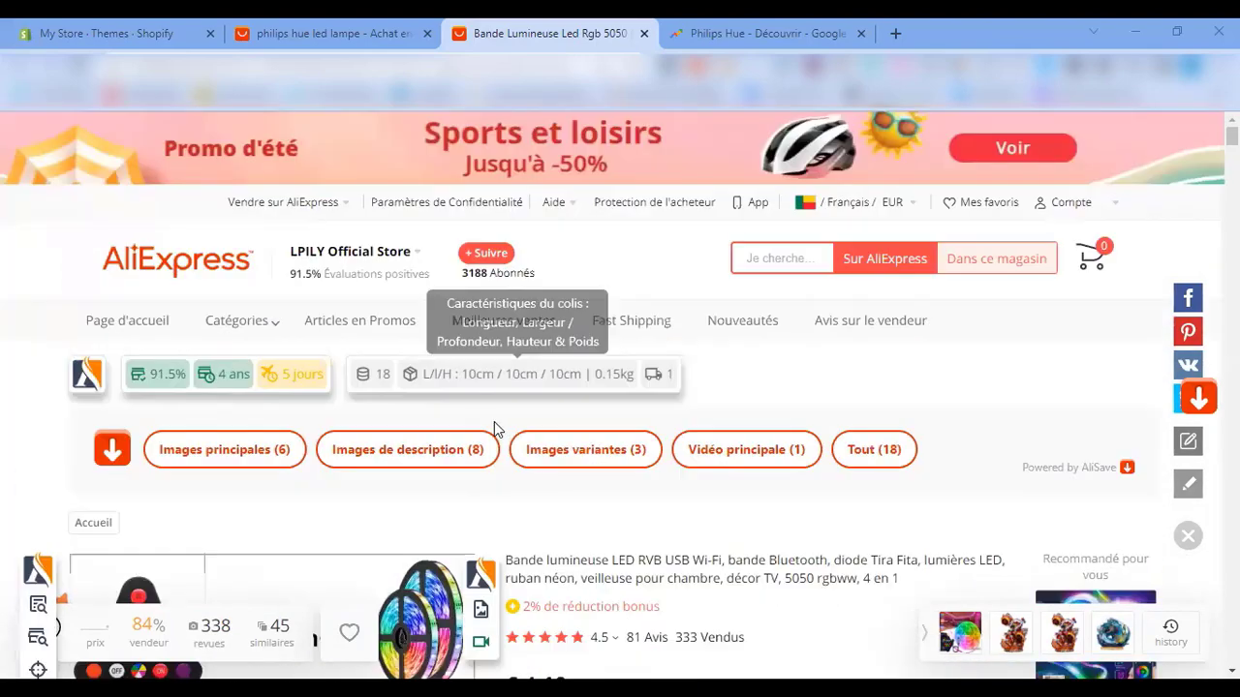
- Play the LED strip's product video, check its delivery details and view the second gallery image comparing LED types
scroll(276, 390, down, 5)
click(116, 557)
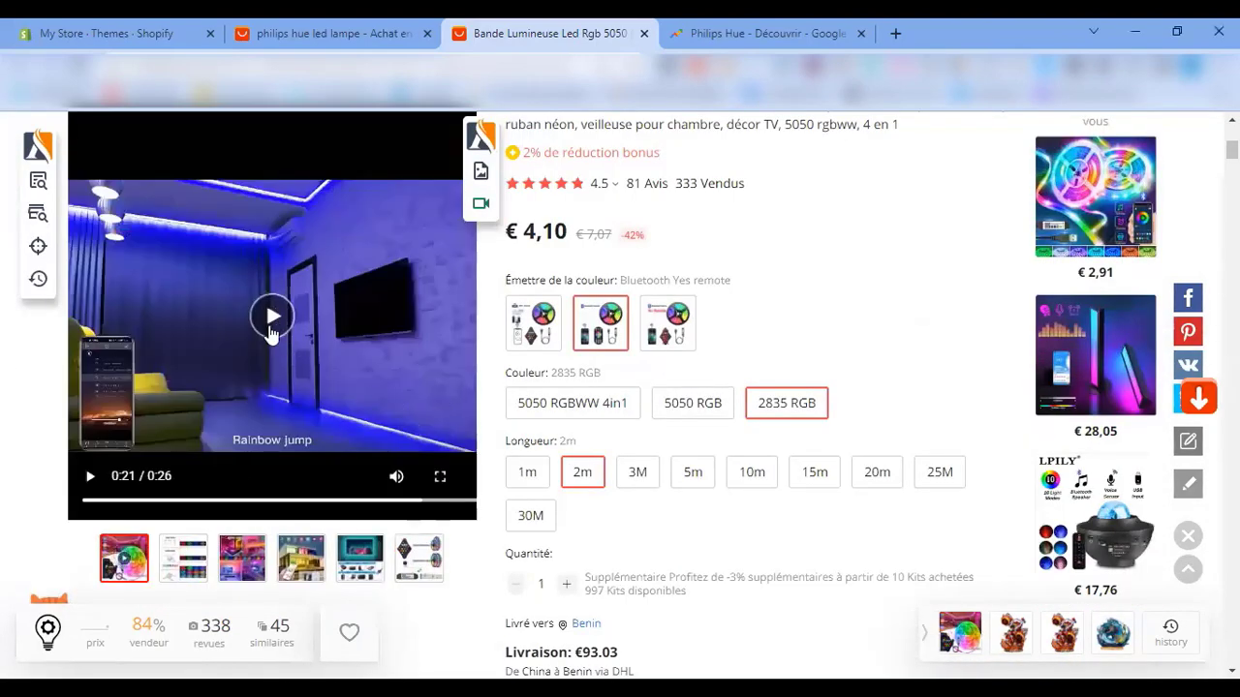
click(273, 329)
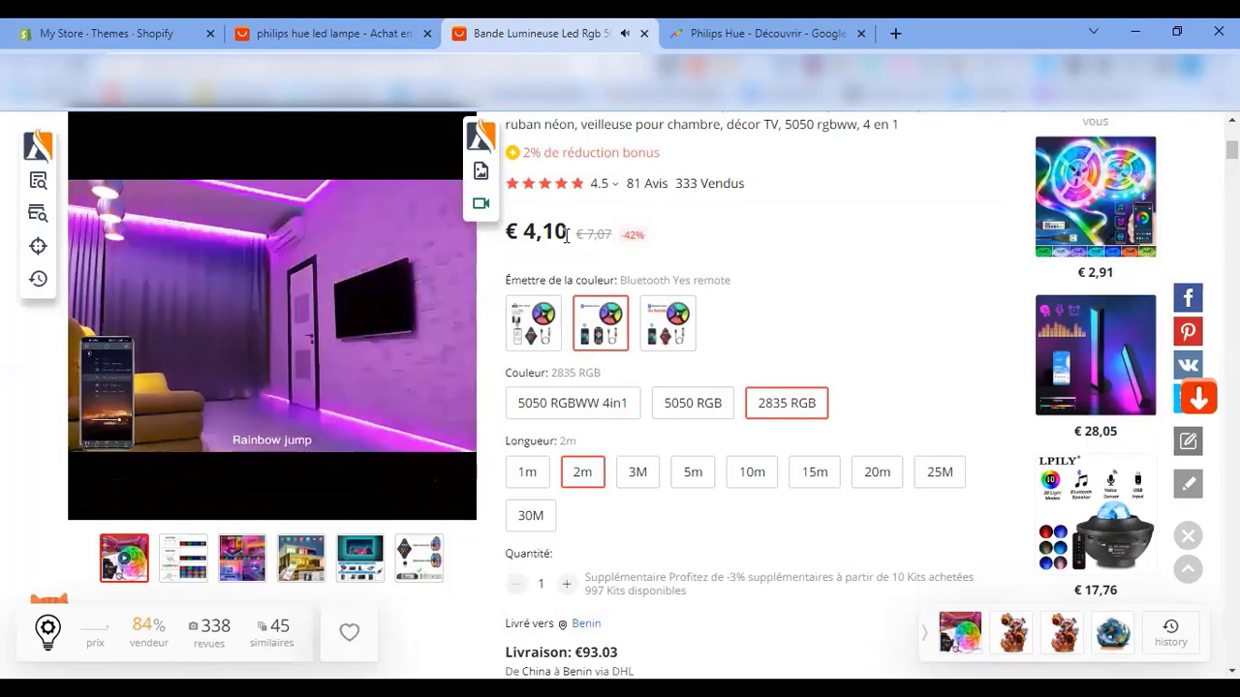
scroll(601, 329, down, 3)
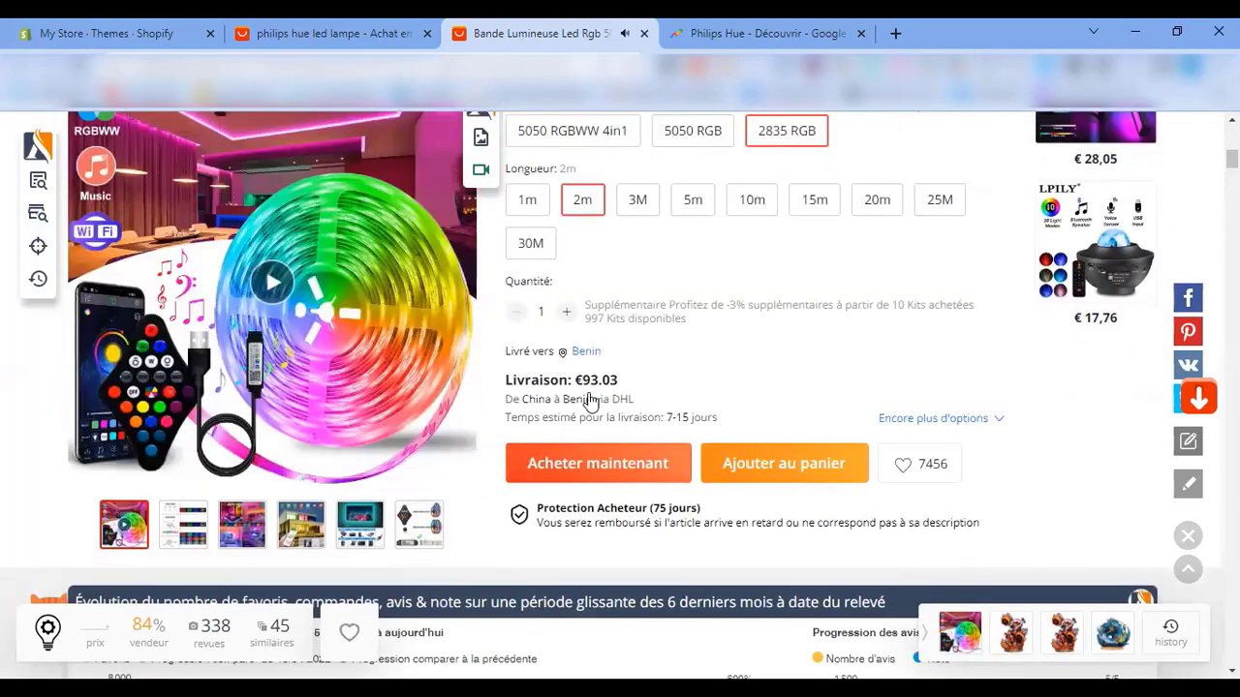
scroll(605, 421, up, 4)
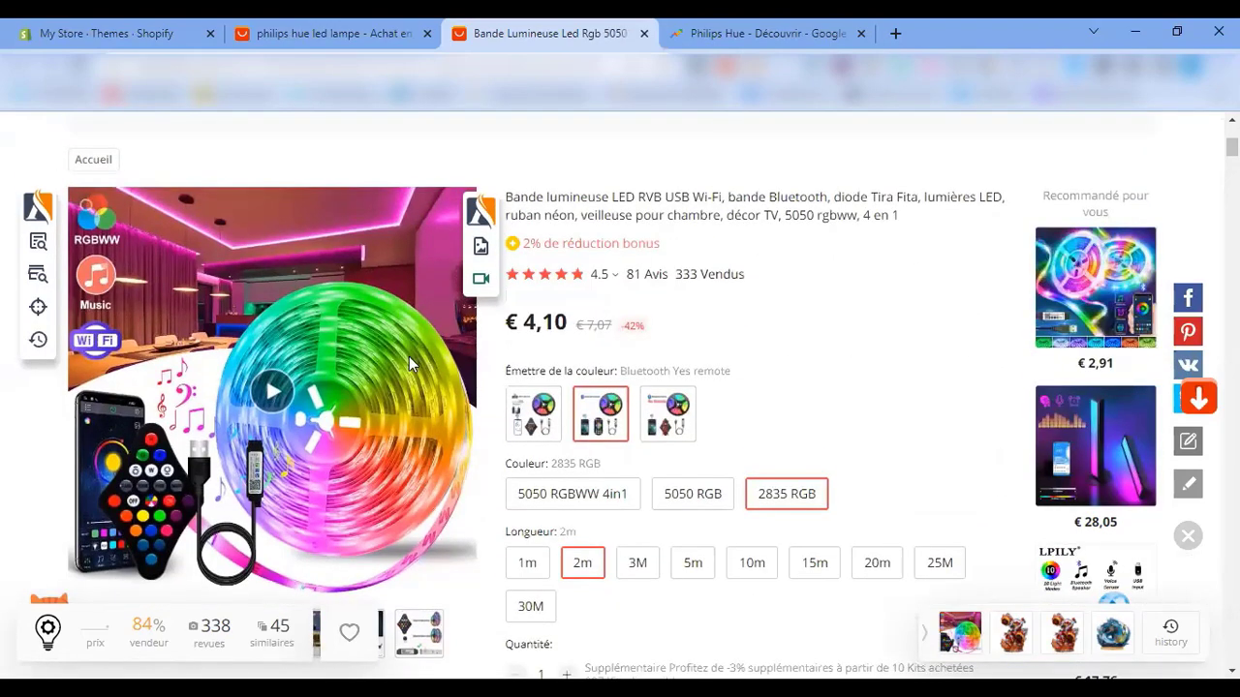
scroll(287, 425, down, 3)
click(197, 550)
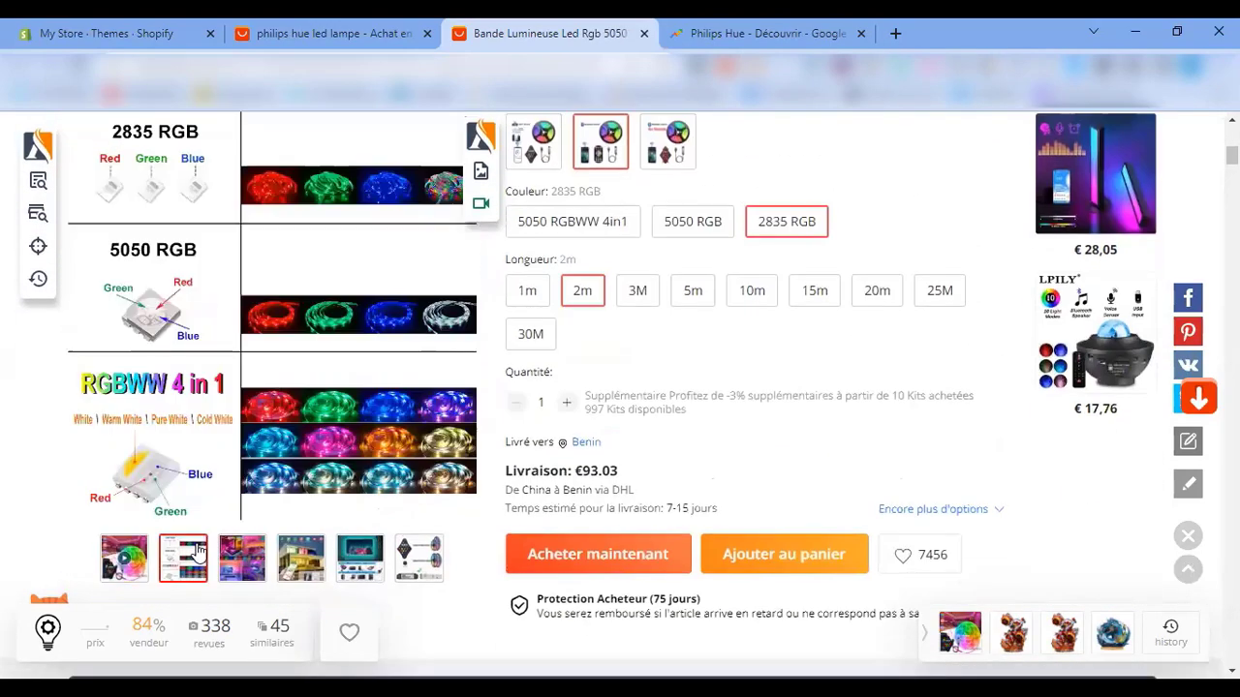
- View the LED strip's remaining gallery images, then skim the six-month charts and buyer statistics on the way to the product description
mouse_move(314, 558)
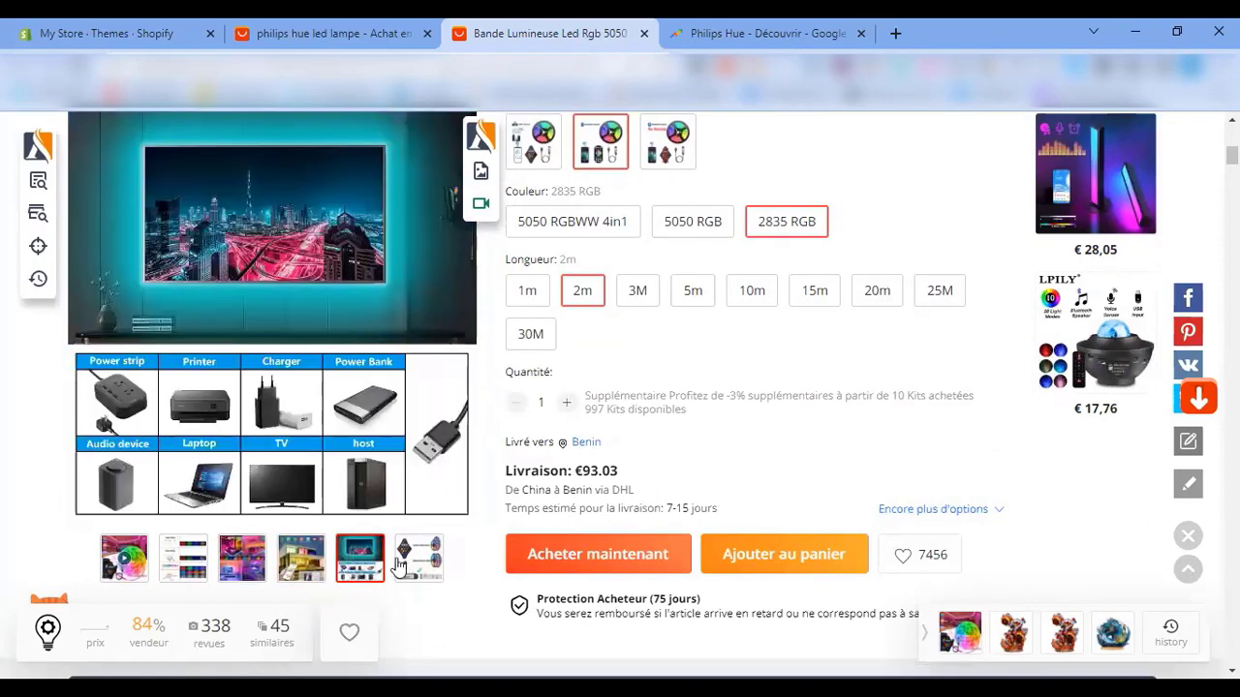
mouse_move(406, 563)
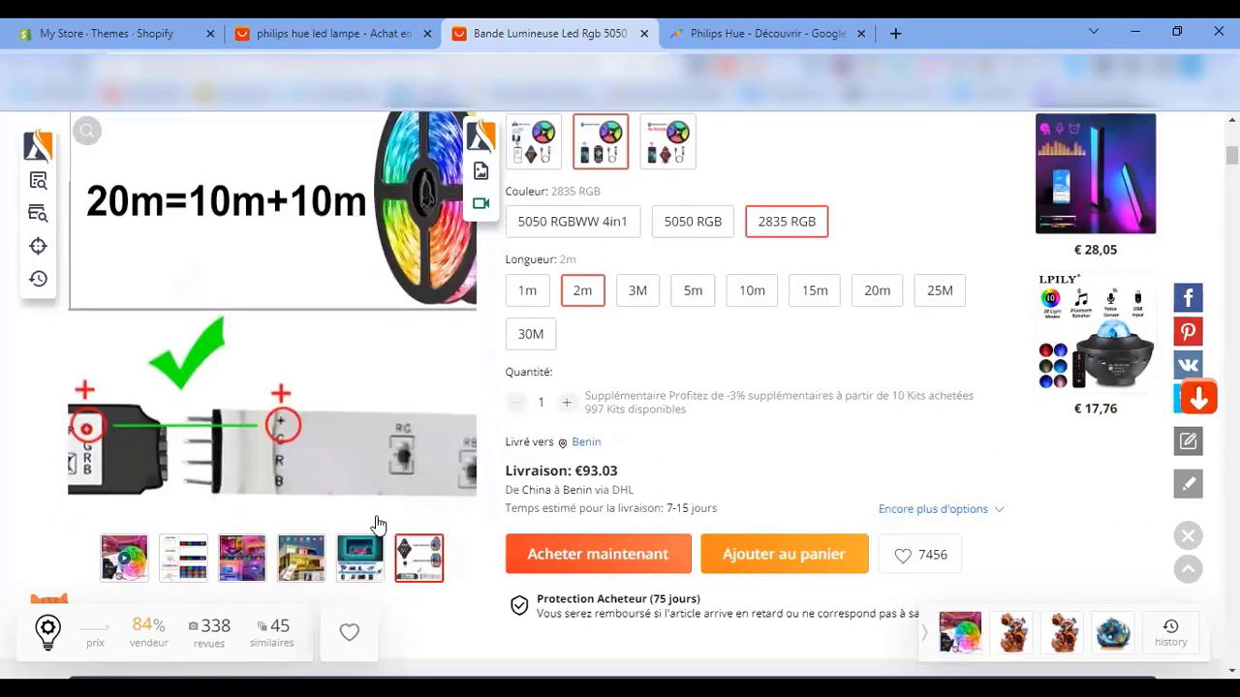
scroll(312, 392, down, 10)
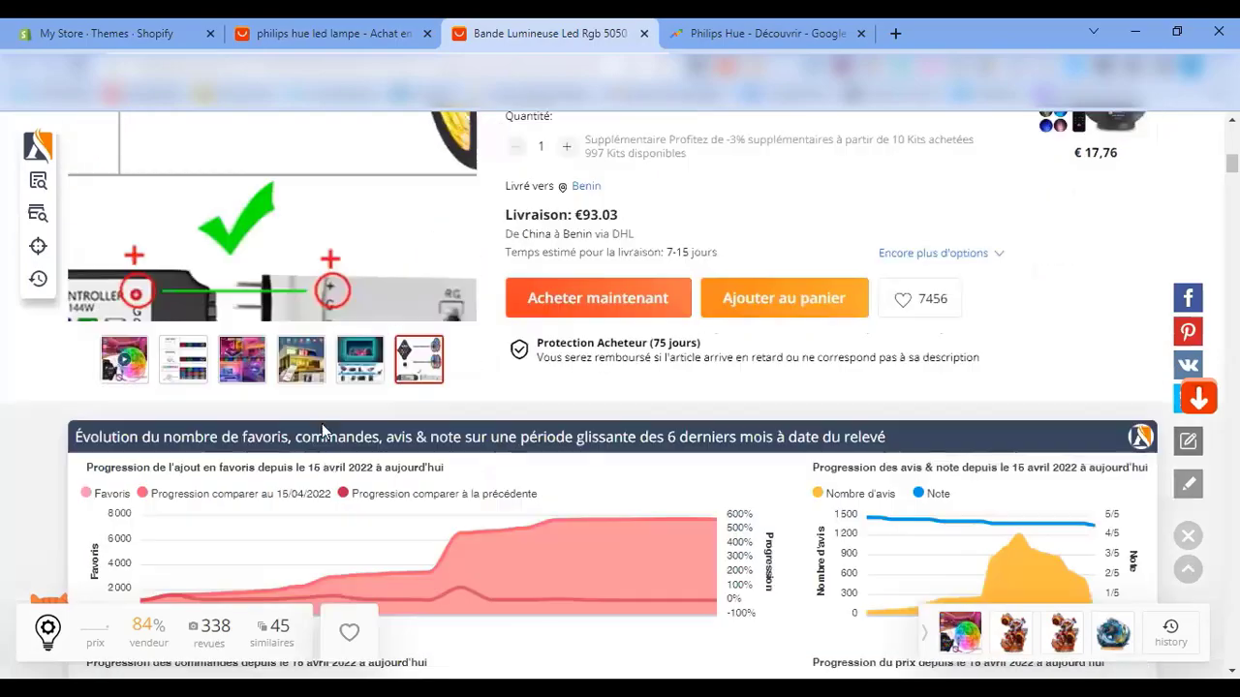
scroll(300, 359, down, 10)
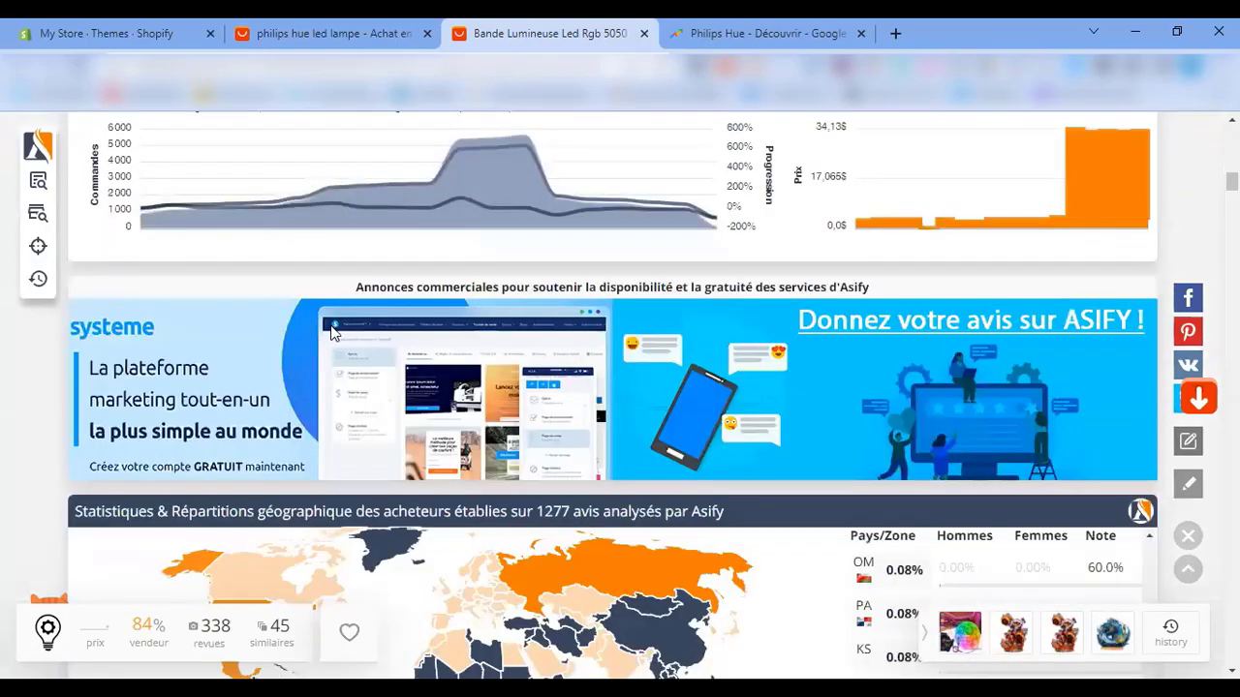
scroll(915, 296, down, 10)
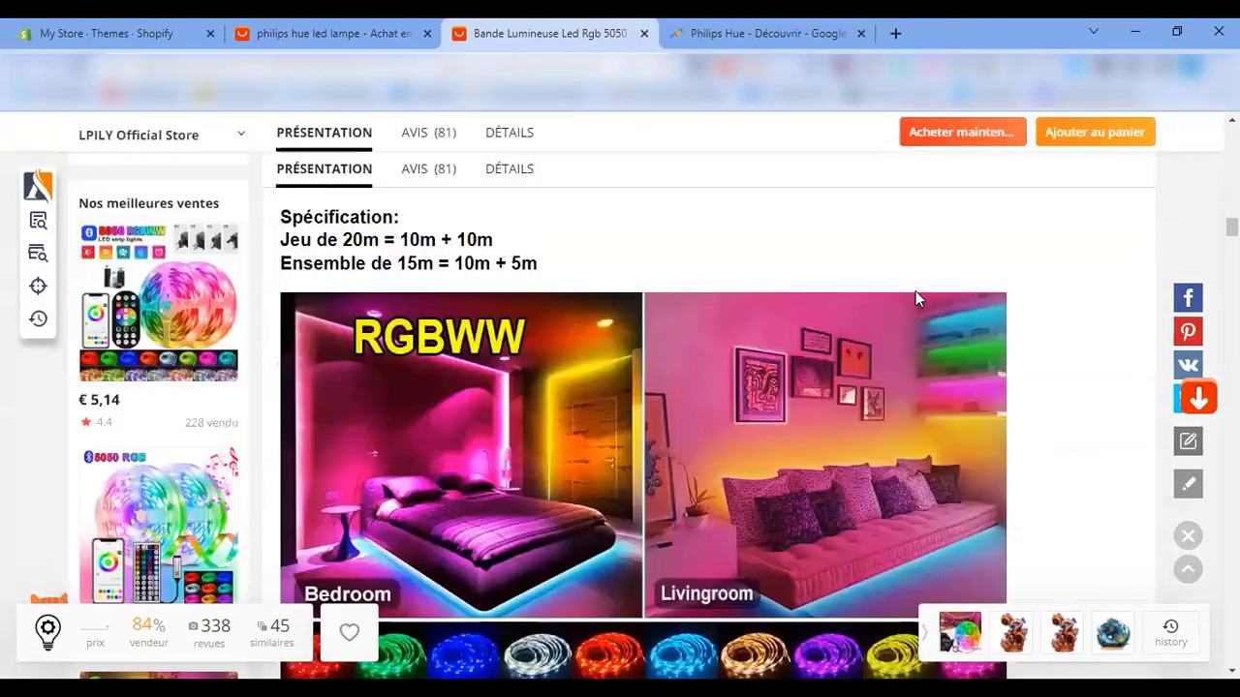
- Examine the description's RGBWW room photos, the 5050 RGB living-room picture and the phone app screens
scroll(903, 339, down, 4)
scroll(904, 336, down, 12)
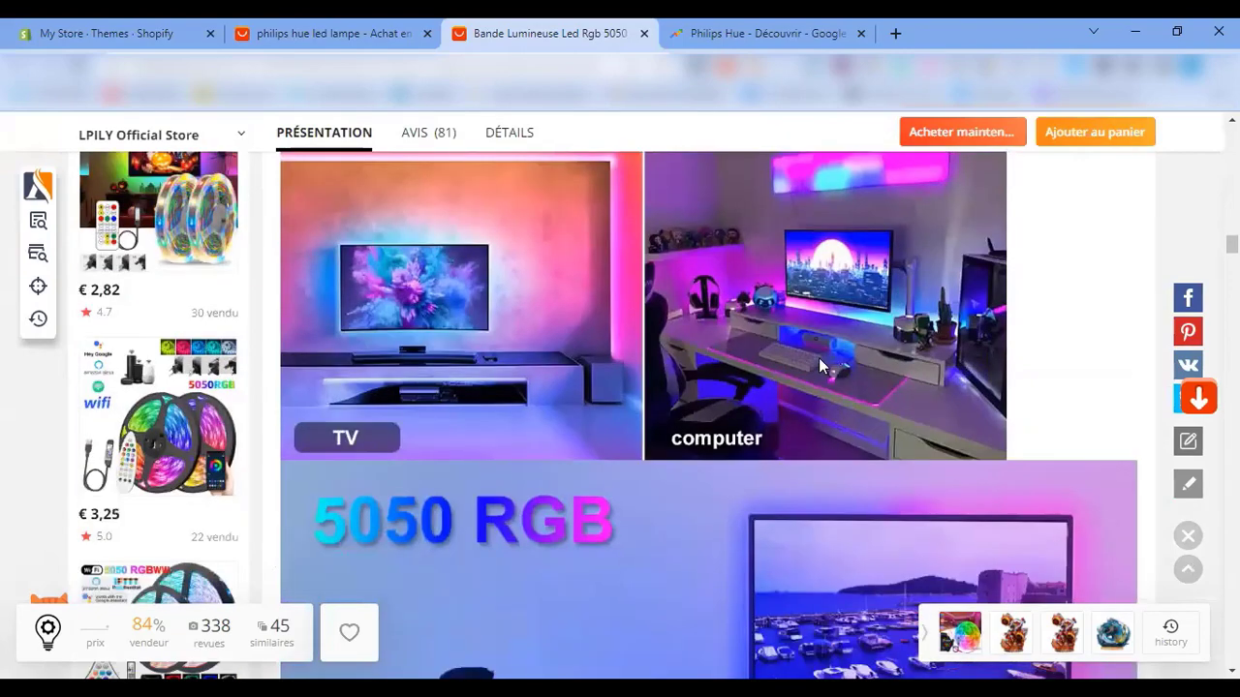
scroll(715, 385, up, 3)
scroll(715, 382, up, 8)
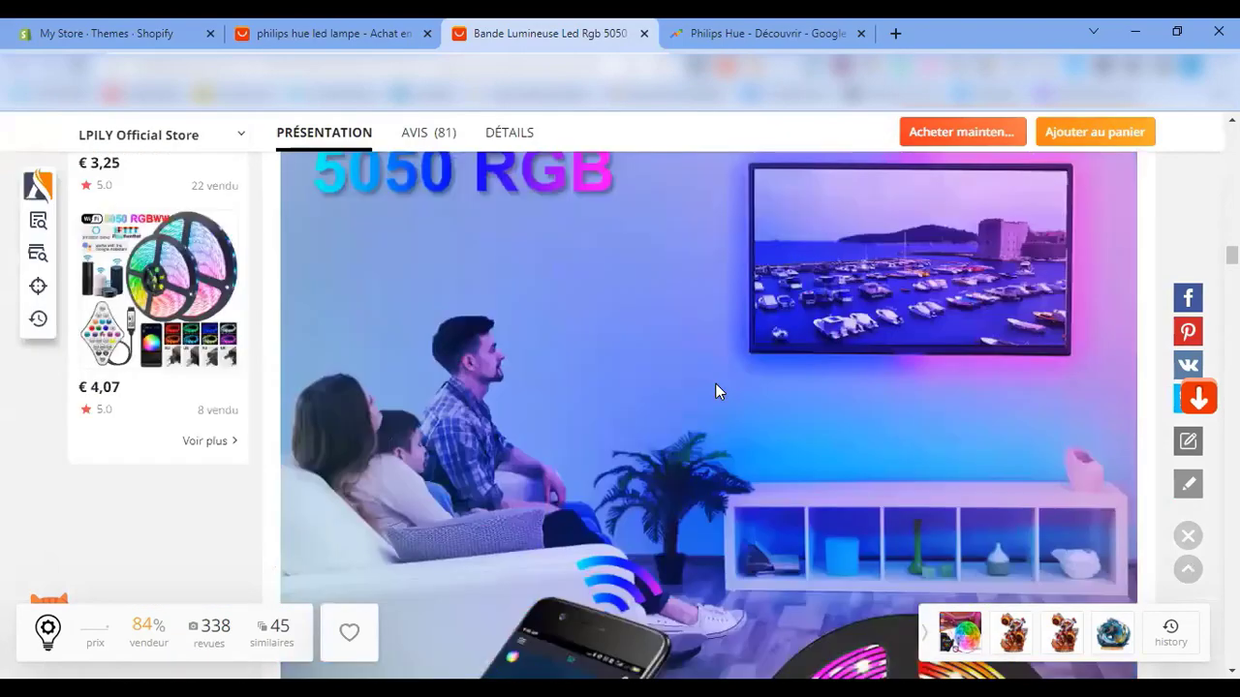
scroll(714, 378, down, 5)
scroll(715, 383, down, 8)
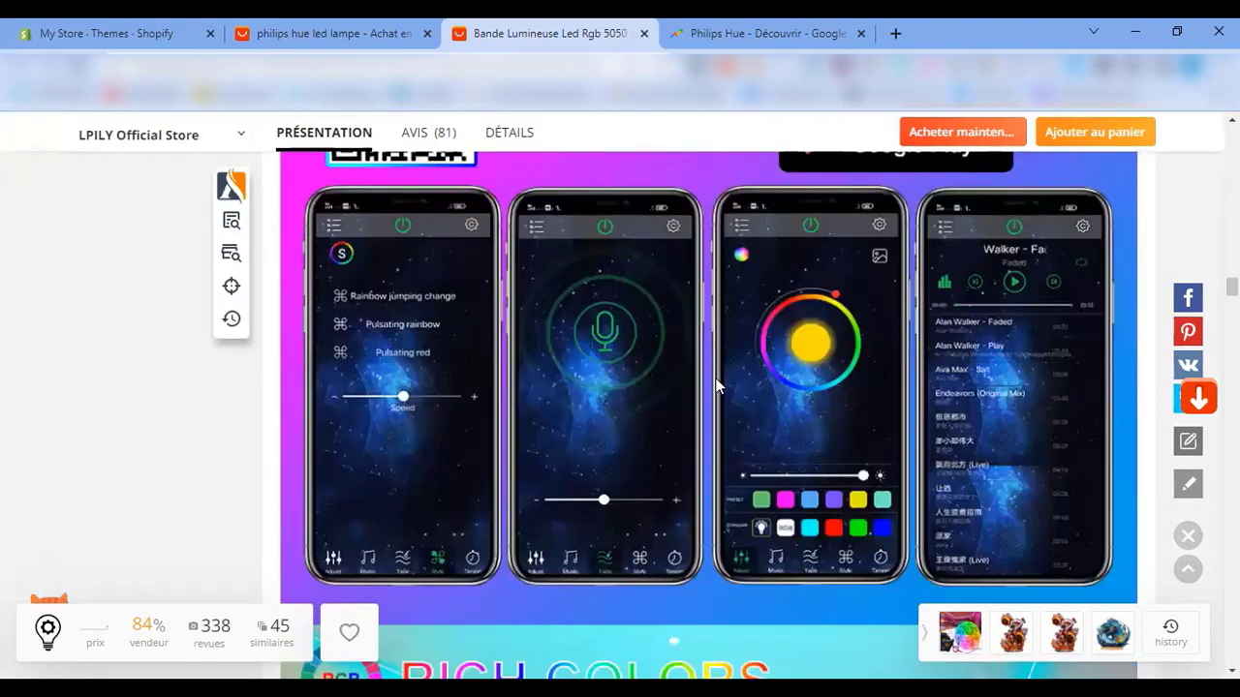
scroll(716, 376, up, 10)
scroll(716, 367, down, 2)
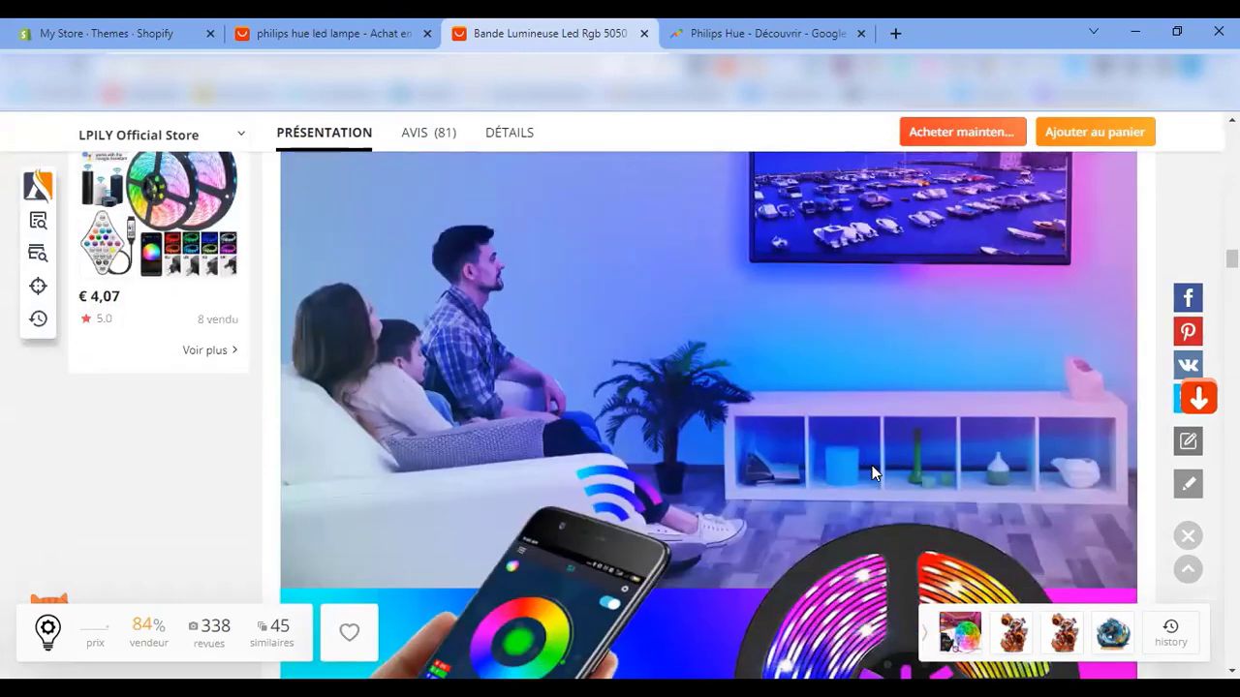
scroll(947, 386, up, 2)
scroll(639, 398, down, 4)
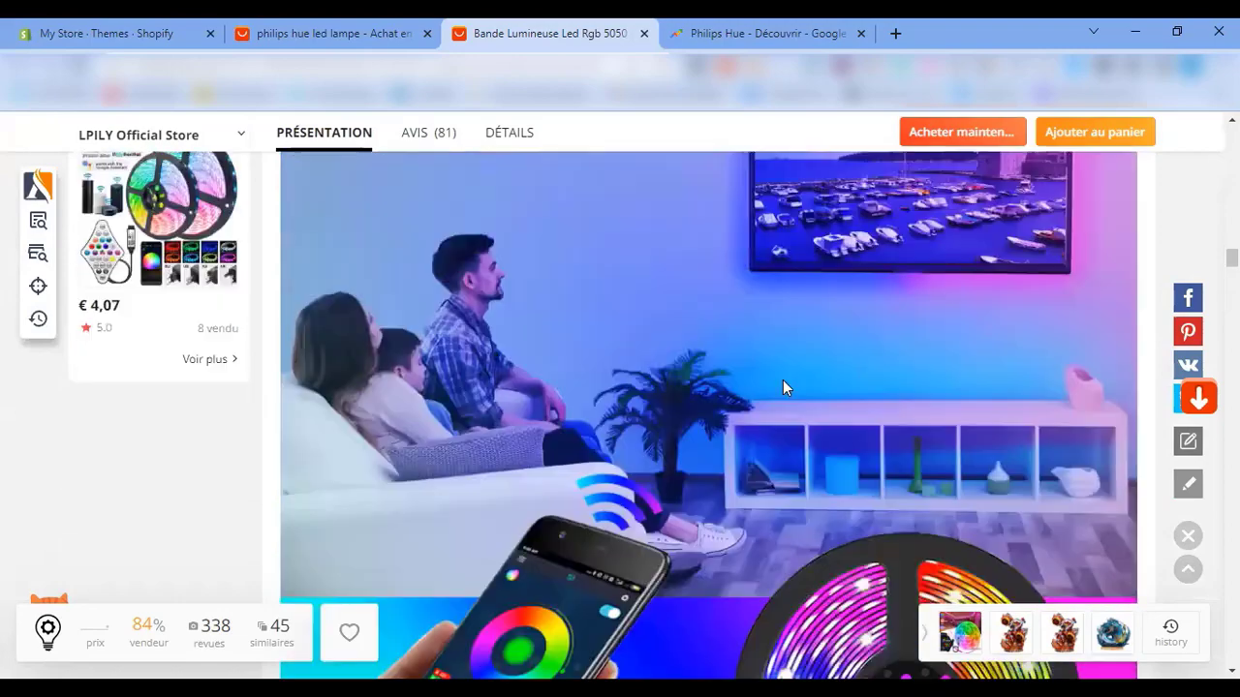
- Look through the rest of the description images, covering the app screens, before/after comparison, cutting and adhesive features, and room examples
scroll(653, 319, down, 8)
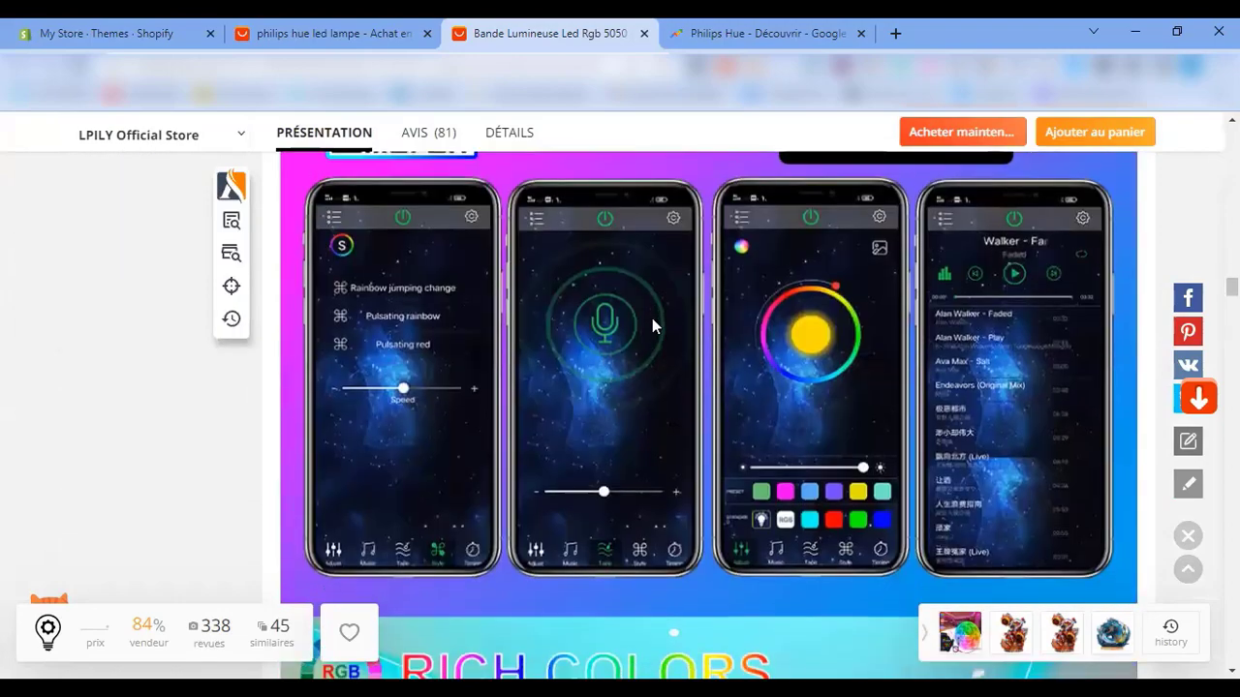
scroll(652, 318, down, 10)
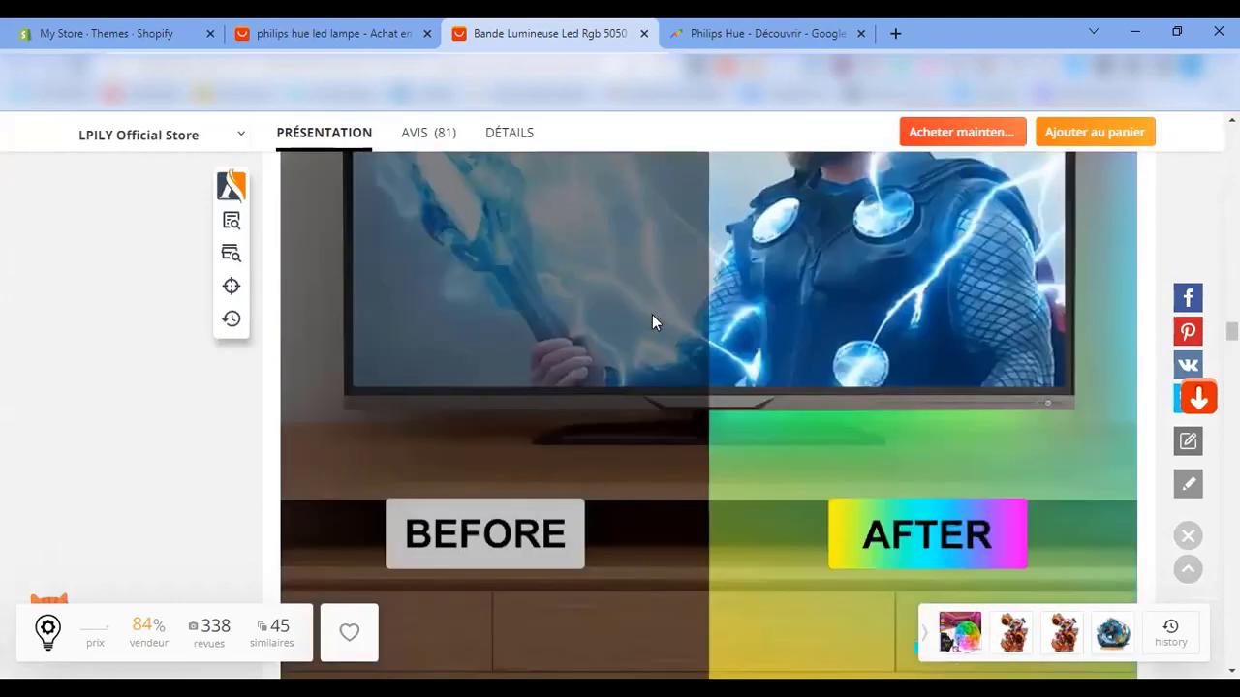
scroll(652, 315, down, 12)
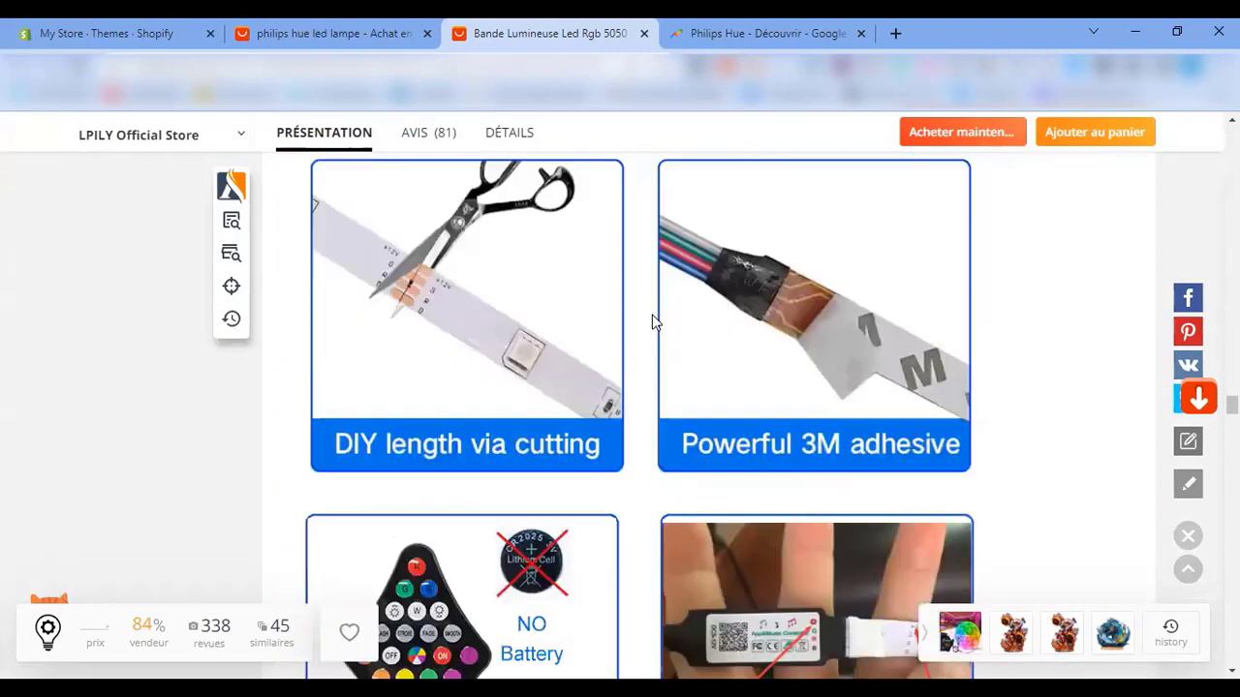
scroll(651, 323, down, 10)
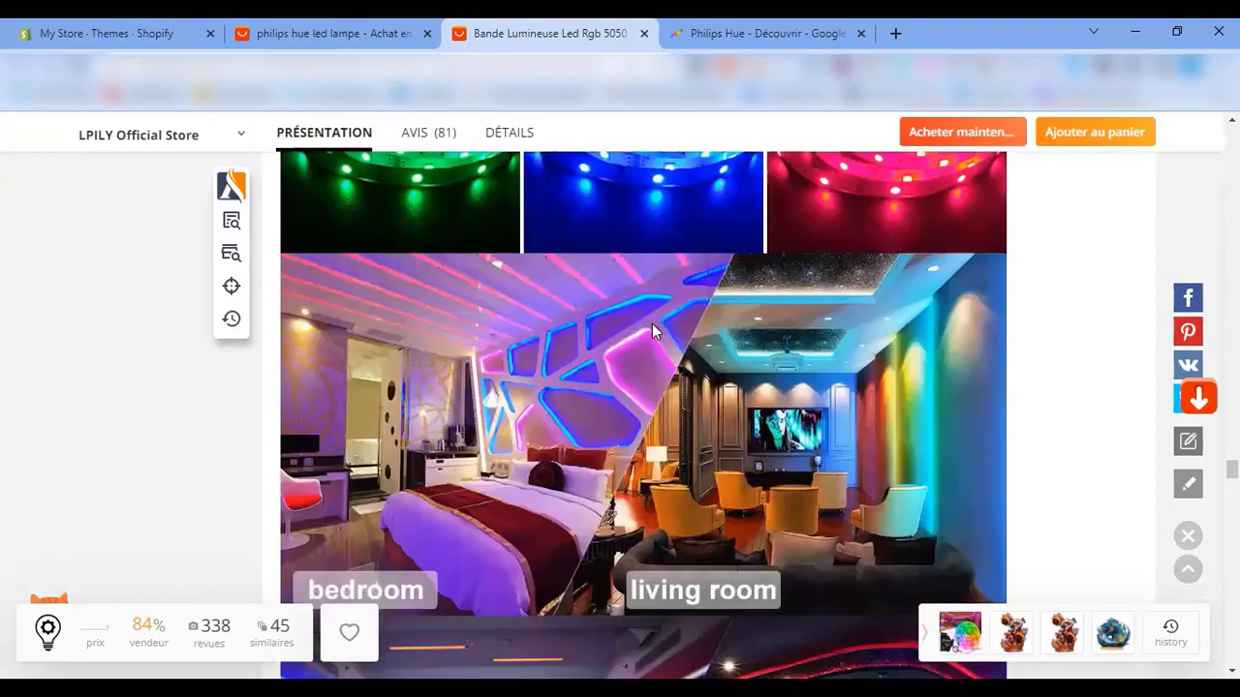
- Read the LED strip's customer reviews, including buyer photos and delivery comments, to the end of the first review page
scroll(652, 331, down, 10)
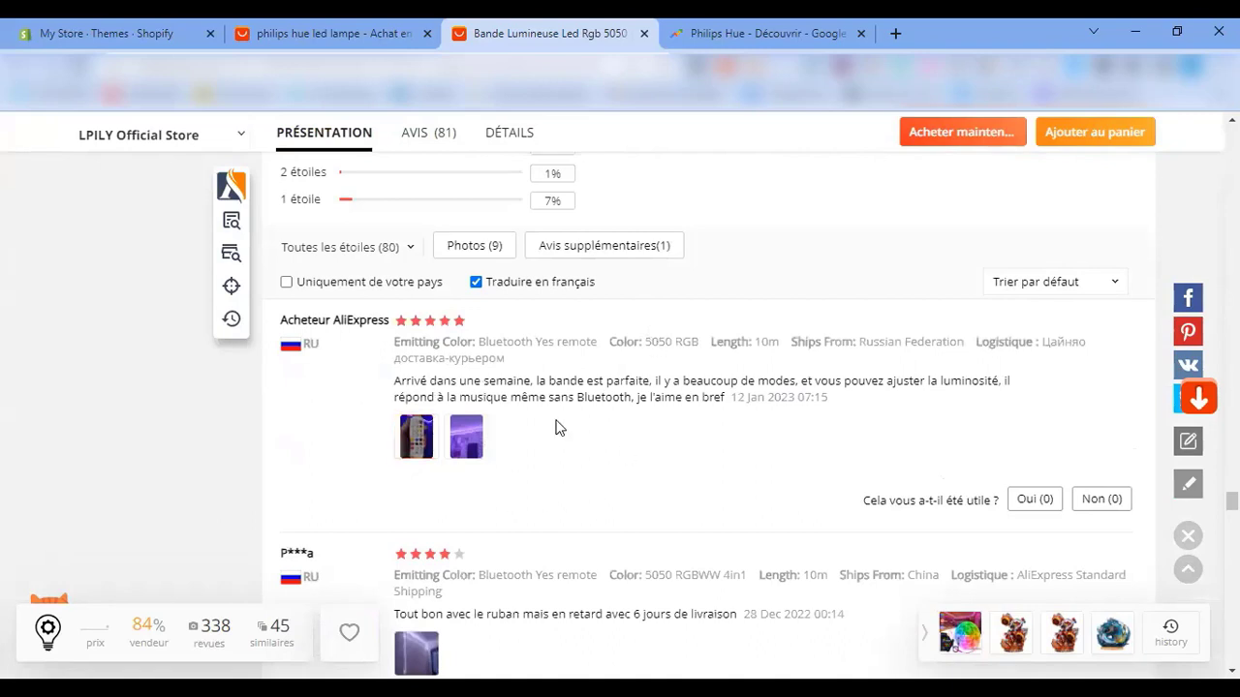
scroll(504, 411, down, 1)
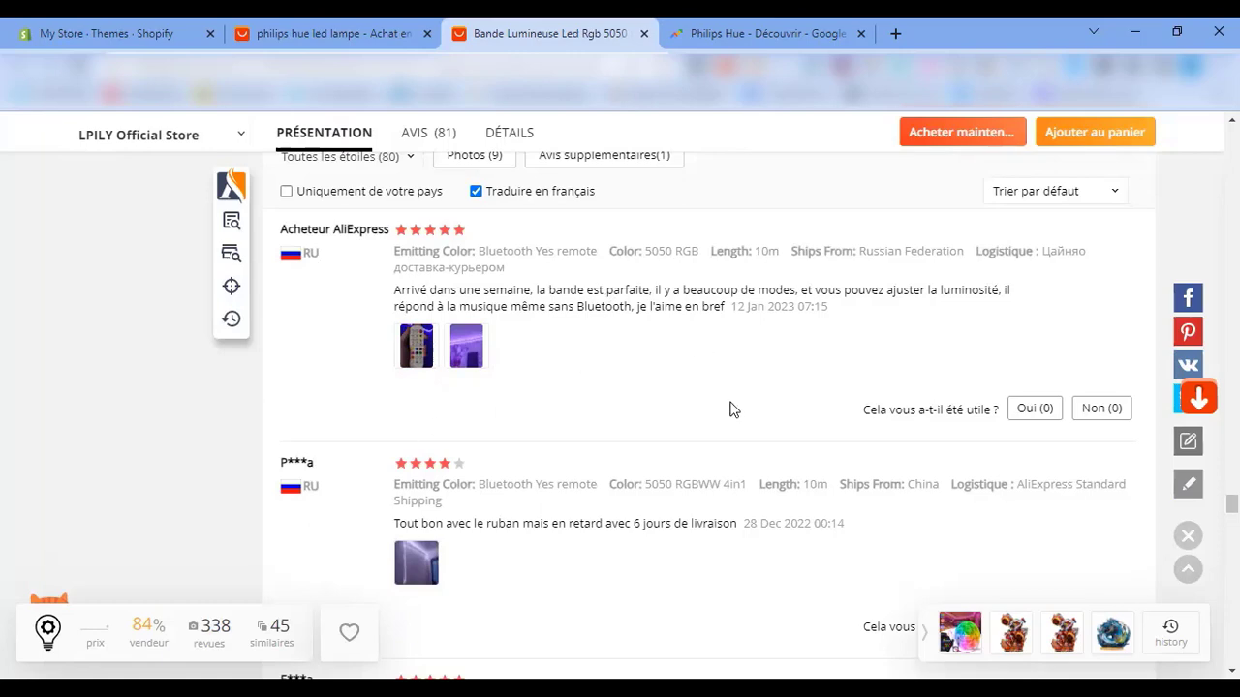
scroll(728, 410, down, 5)
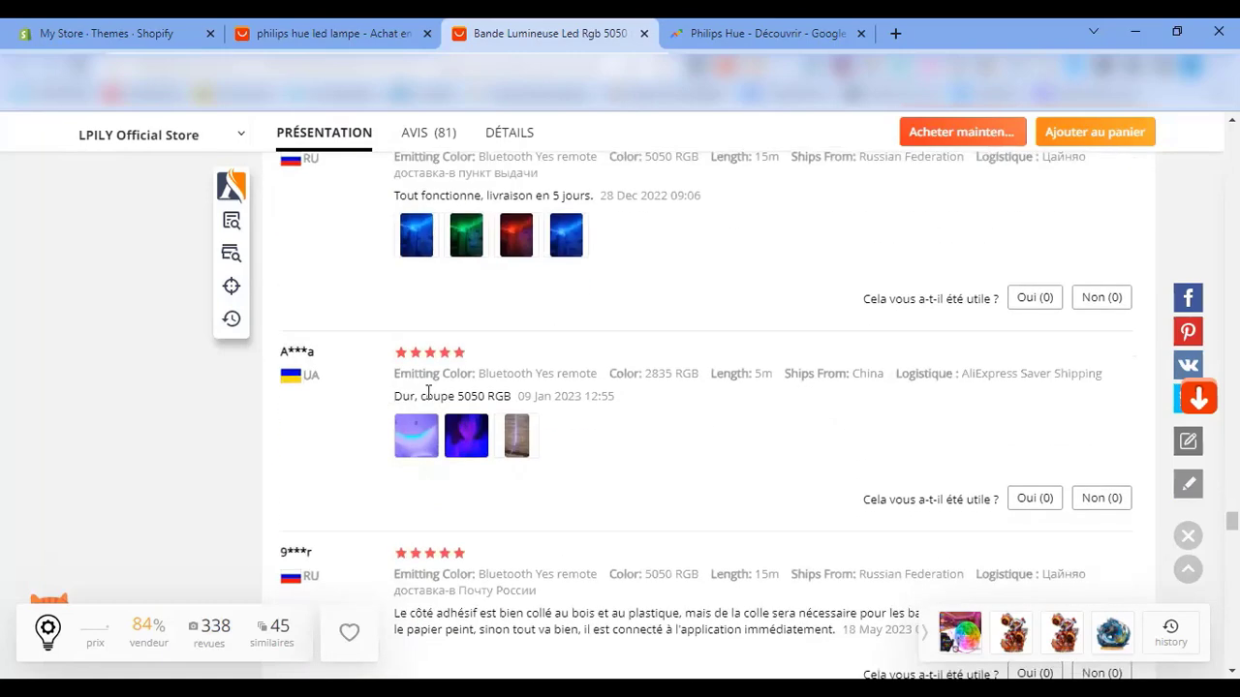
scroll(526, 415, down, 2)
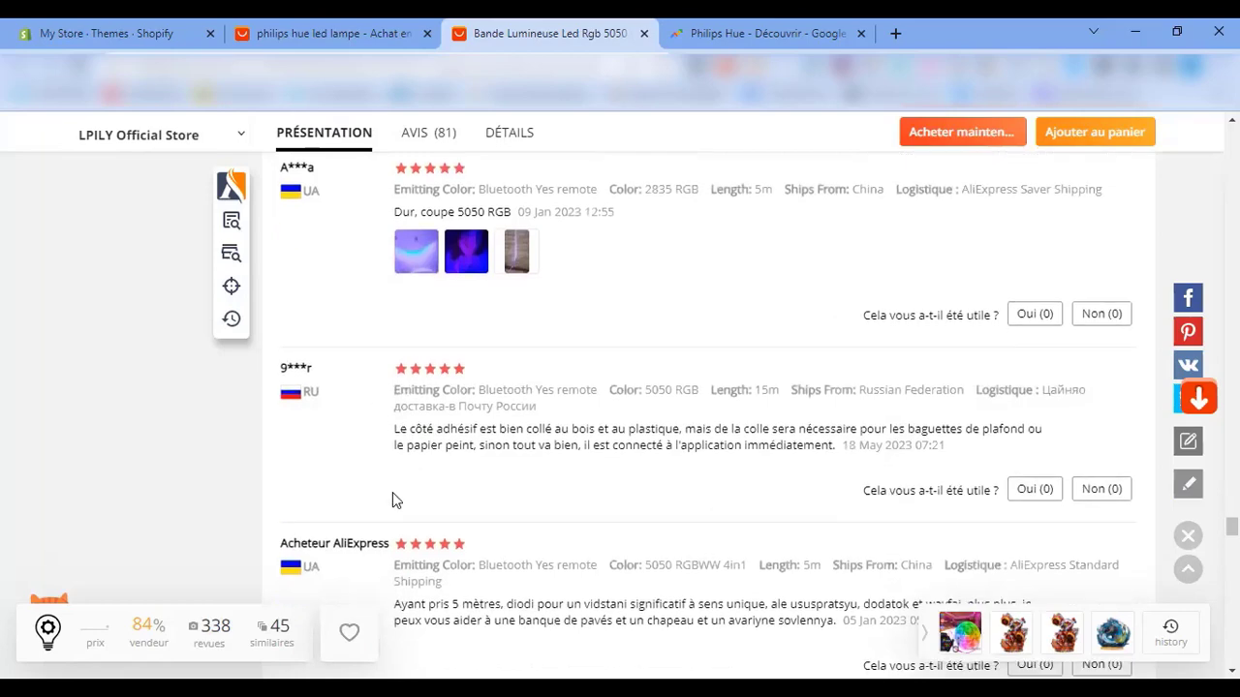
scroll(364, 445, down, 3)
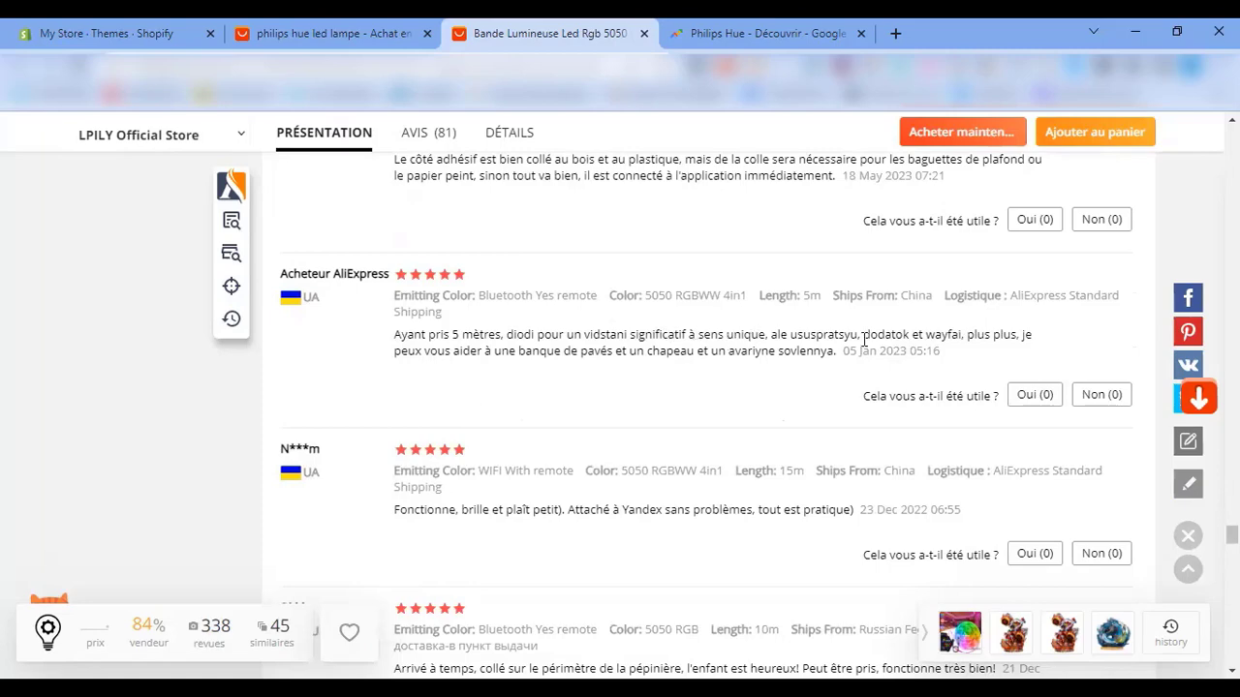
scroll(745, 435, down, 2)
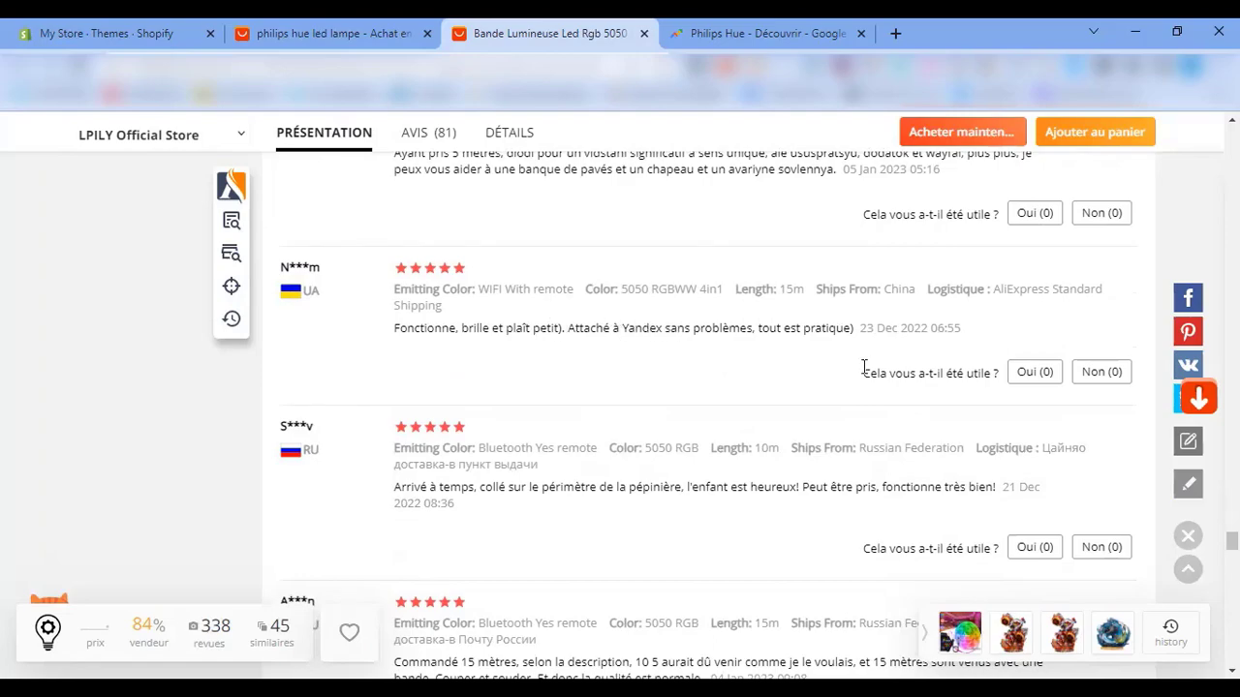
scroll(828, 354, down, 9)
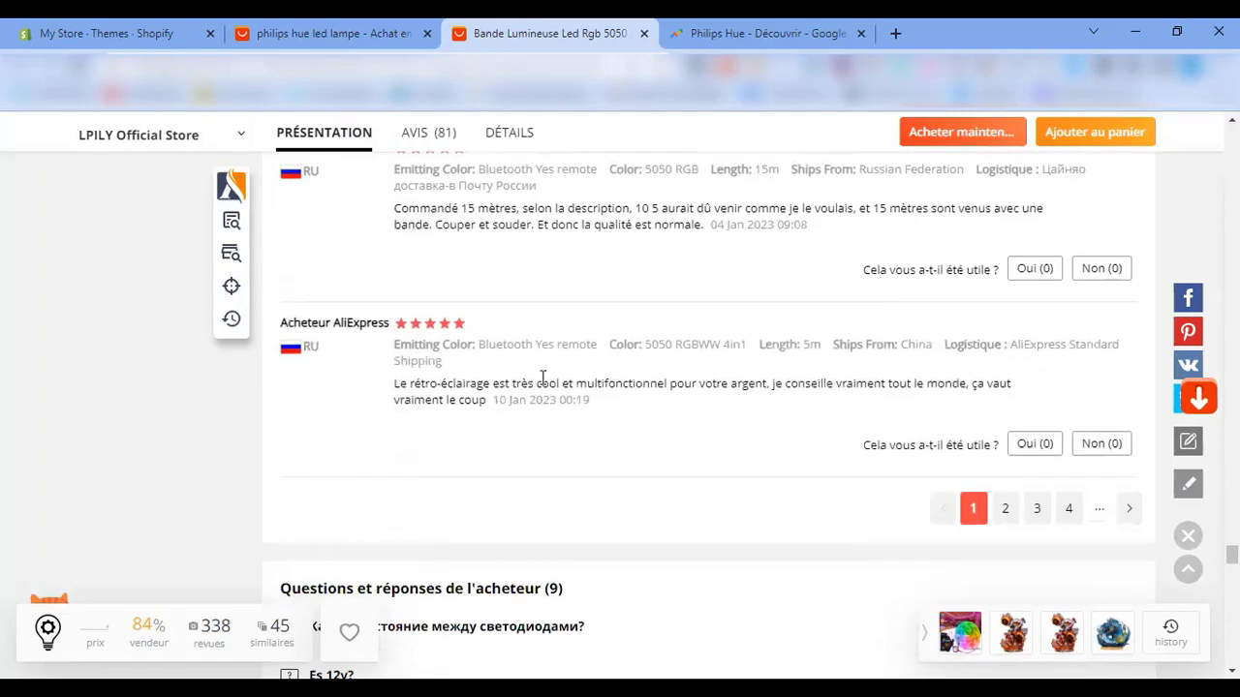
- Go back over the reviews and description images and return to the product page's header with the store rating and media download options
scroll(506, 401, up, 5)
scroll(521, 397, up, 10)
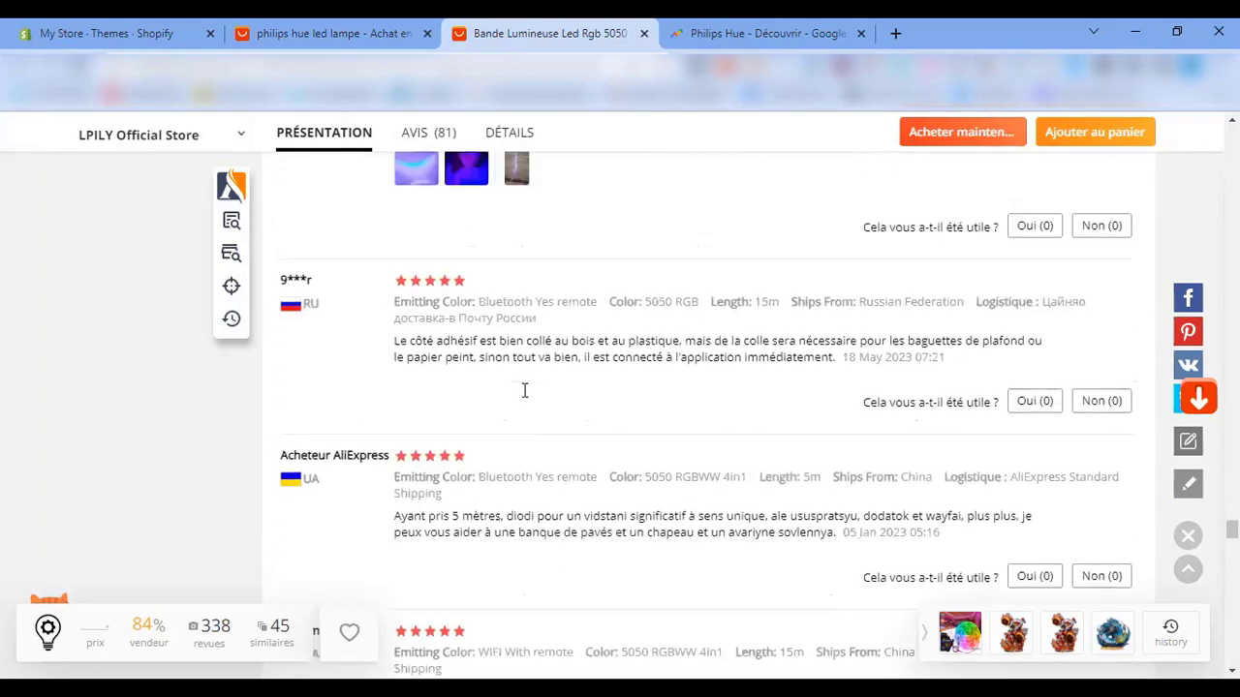
scroll(523, 393, up, 10)
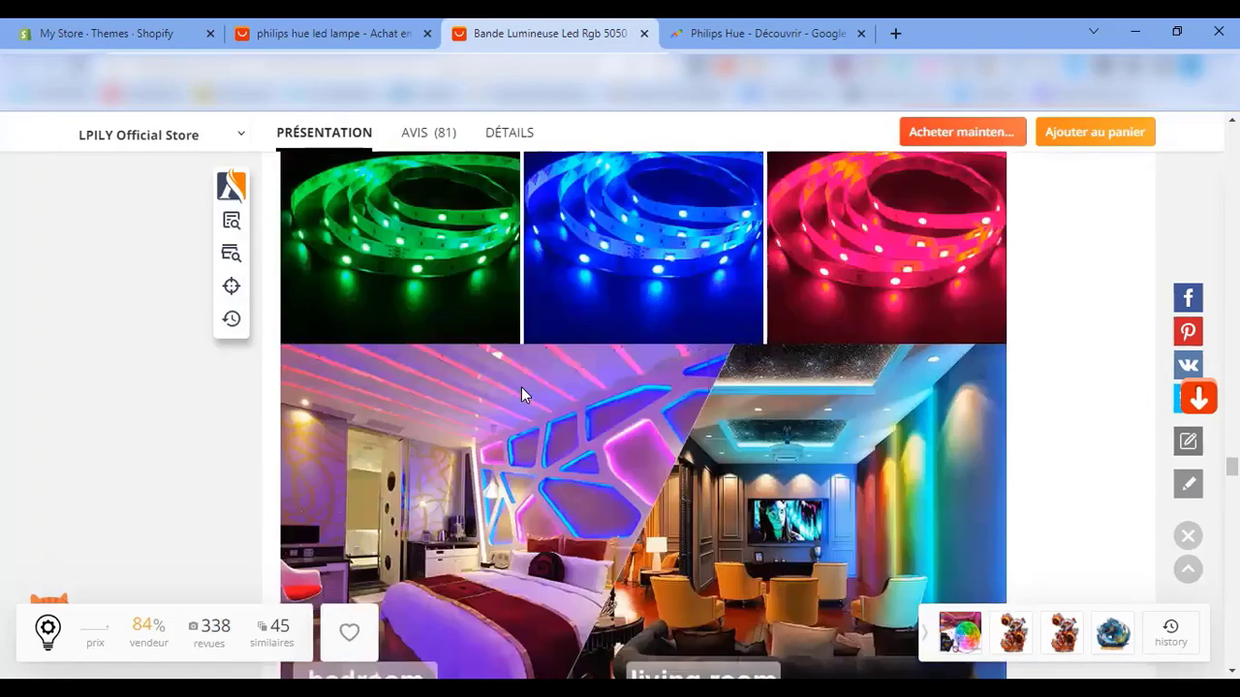
scroll(521, 387, up, 5)
scroll(519, 380, up, 15)
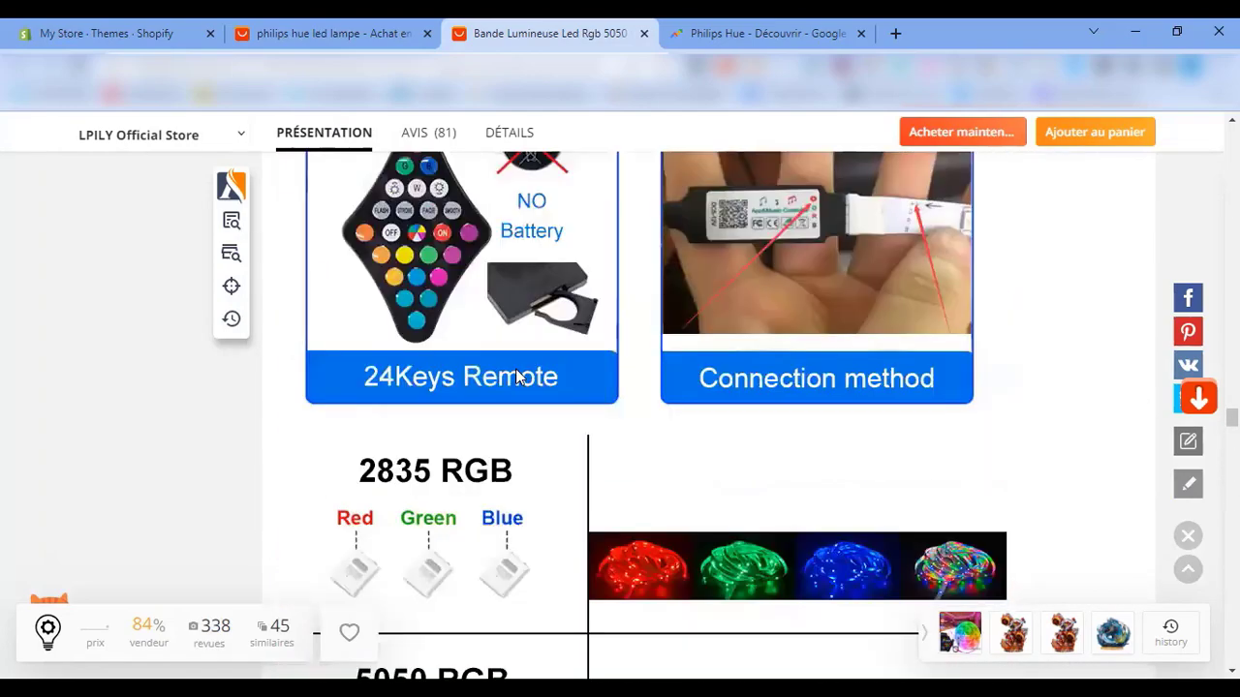
scroll(517, 376, up, 15)
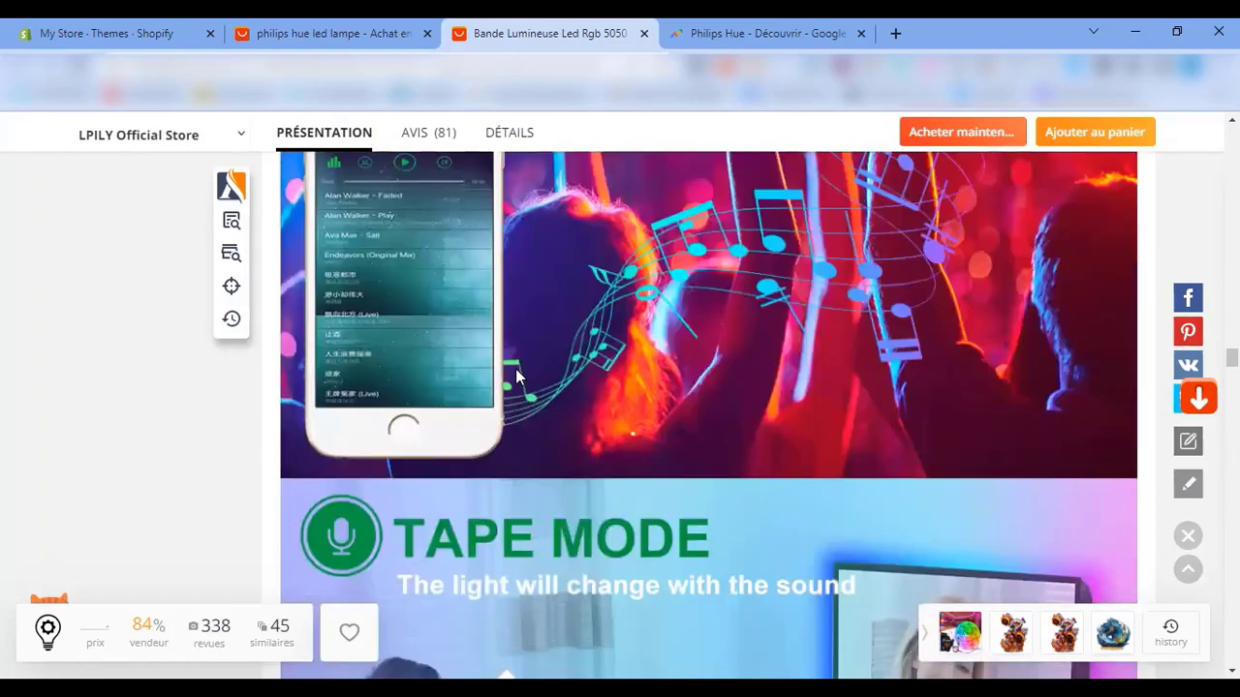
scroll(514, 376, up, 15)
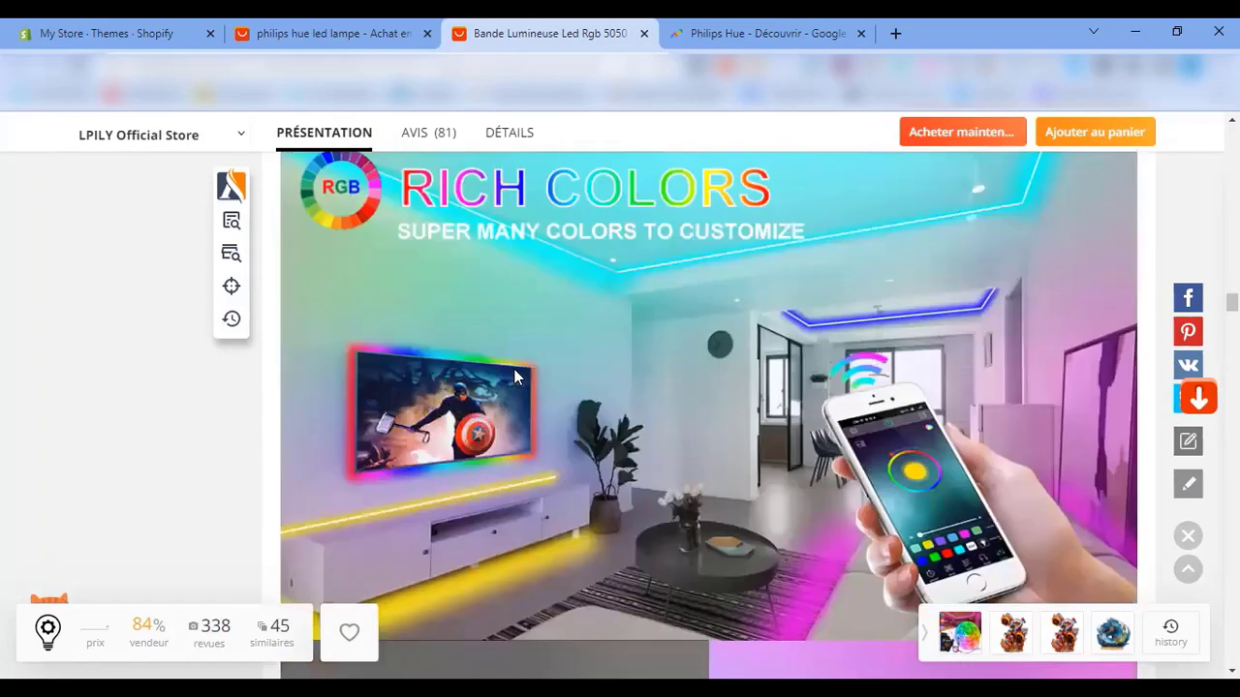
scroll(513, 368, up, 15)
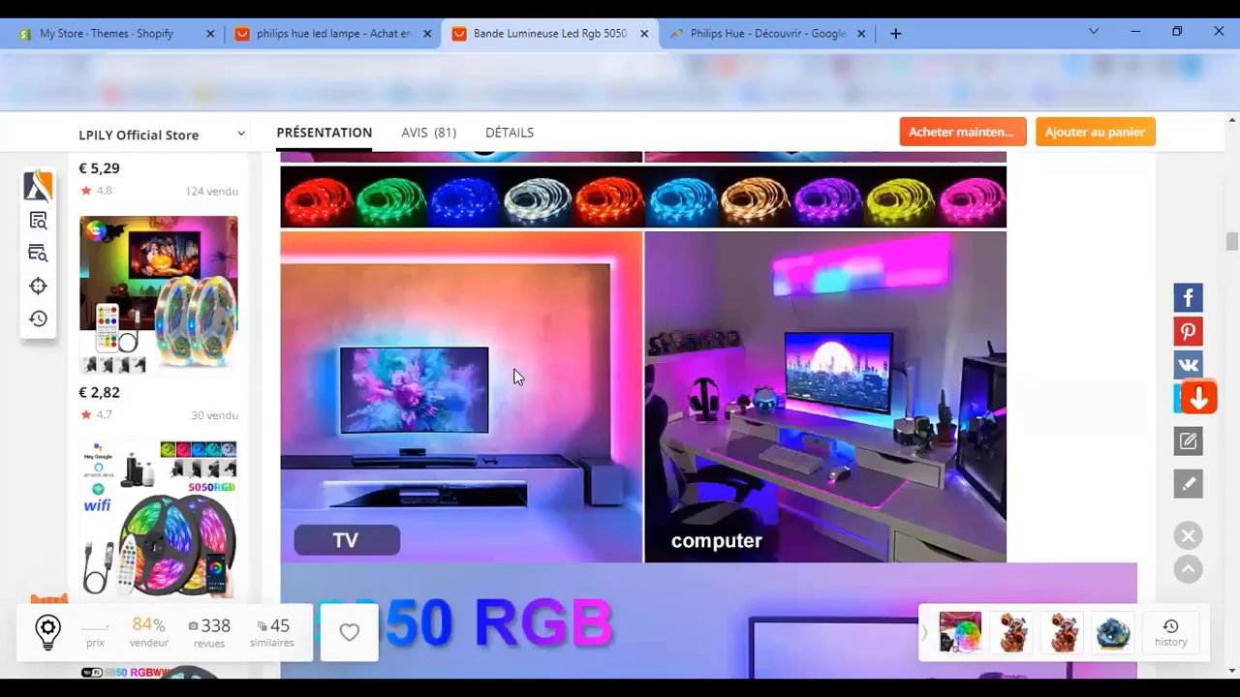
scroll(513, 373, up, 20)
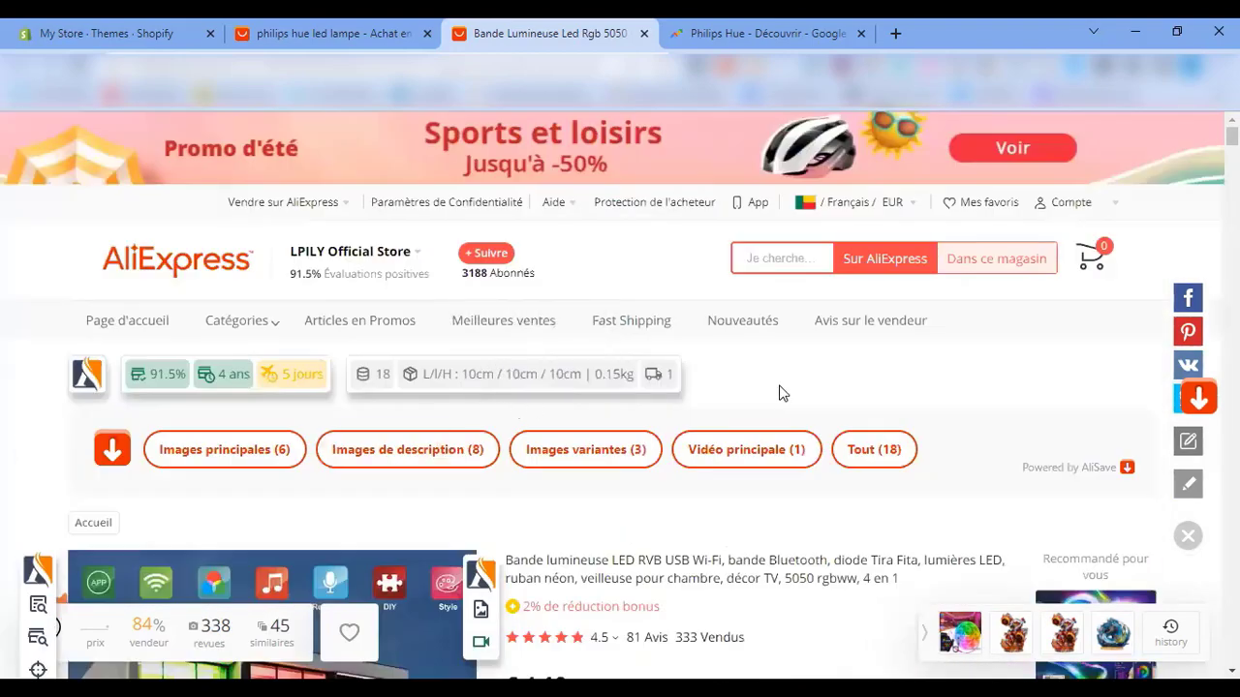
- Check the price and six-month charts again, then examine Asify's buyer statistics by country, gender and rating, starting from the world totals
scroll(771, 411, down, 2)
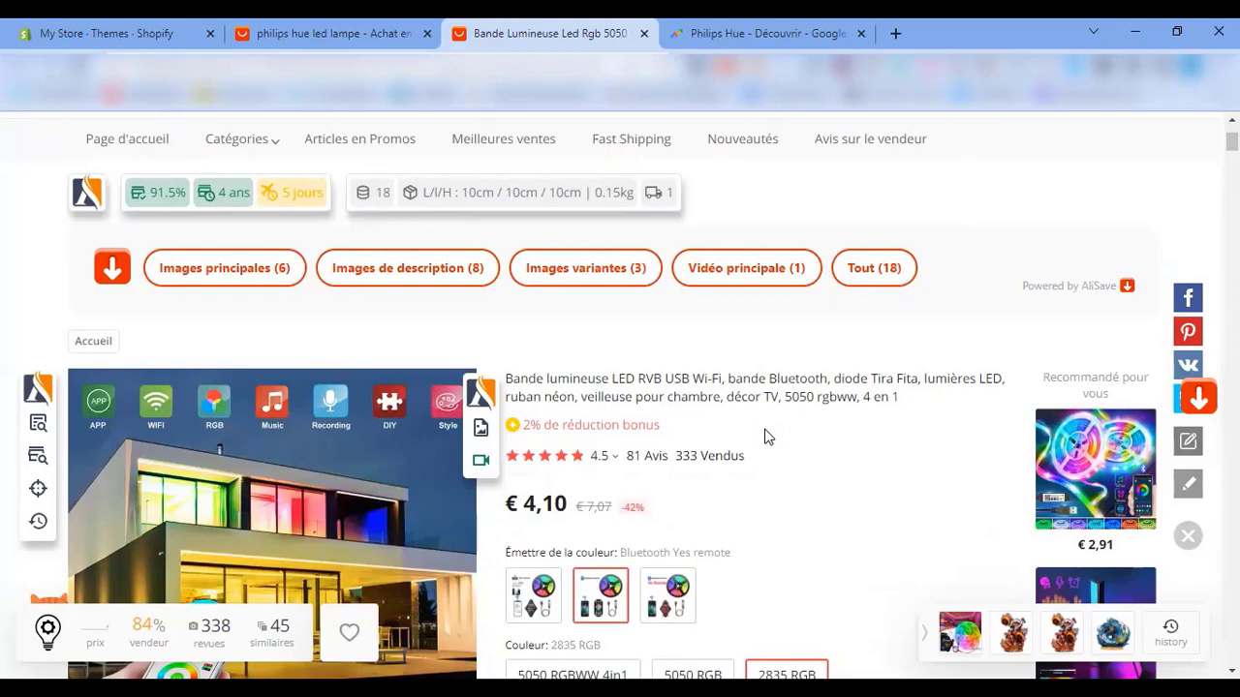
scroll(826, 397, down, 12)
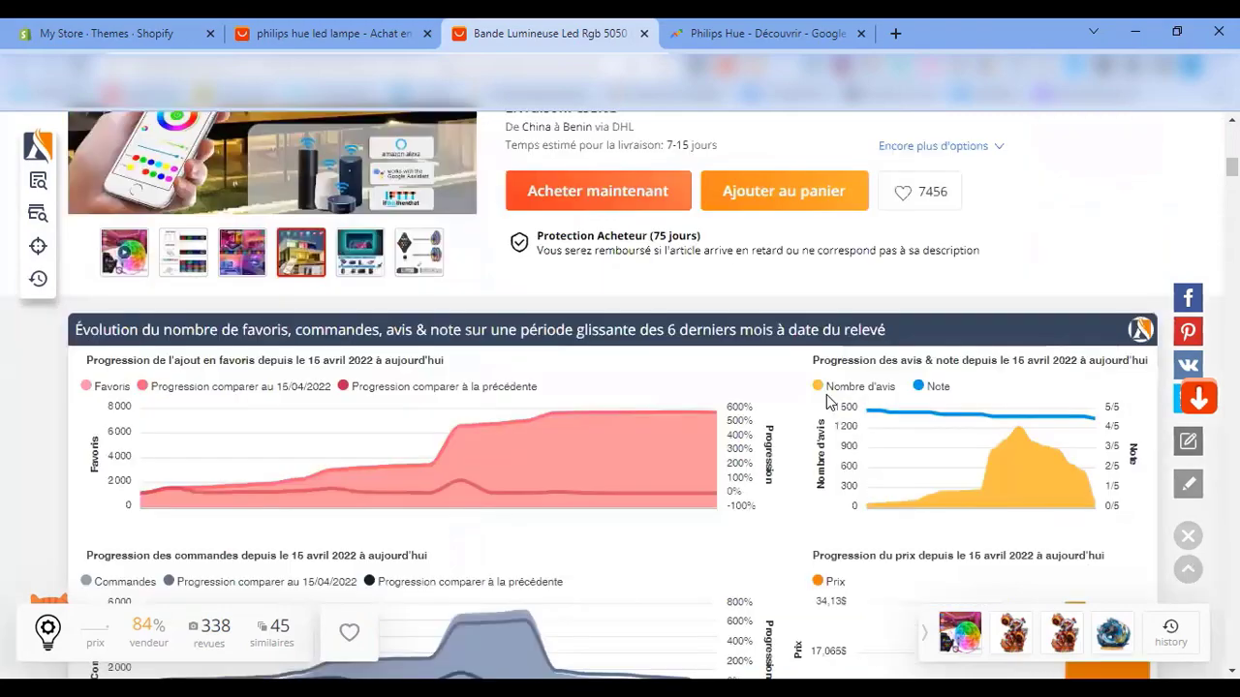
scroll(828, 398, down, 9)
scroll(875, 377, up, 5)
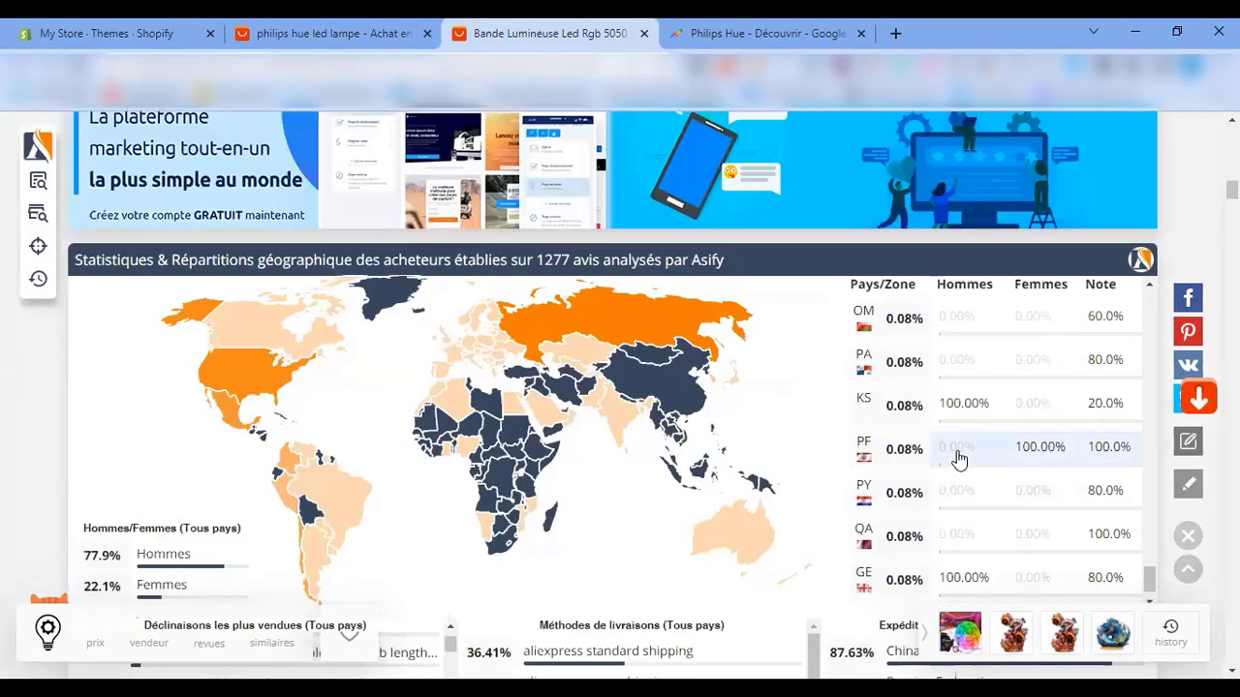
scroll(998, 426, up, 10)
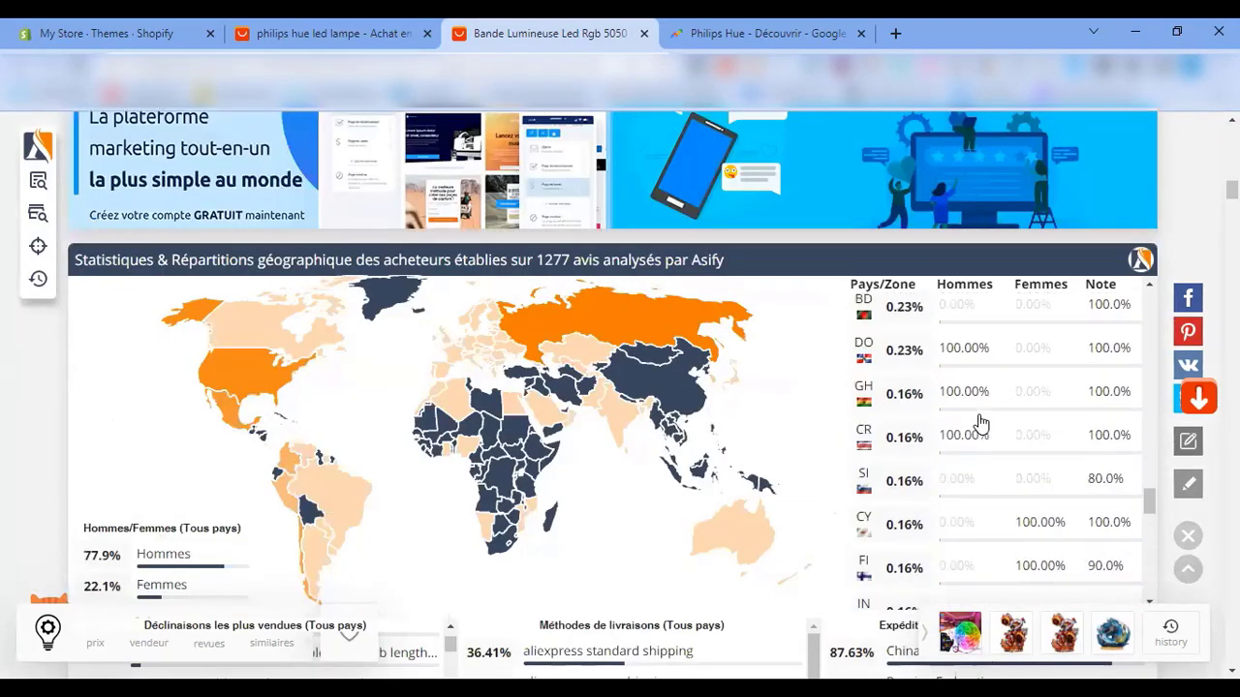
scroll(980, 422, up, 6)
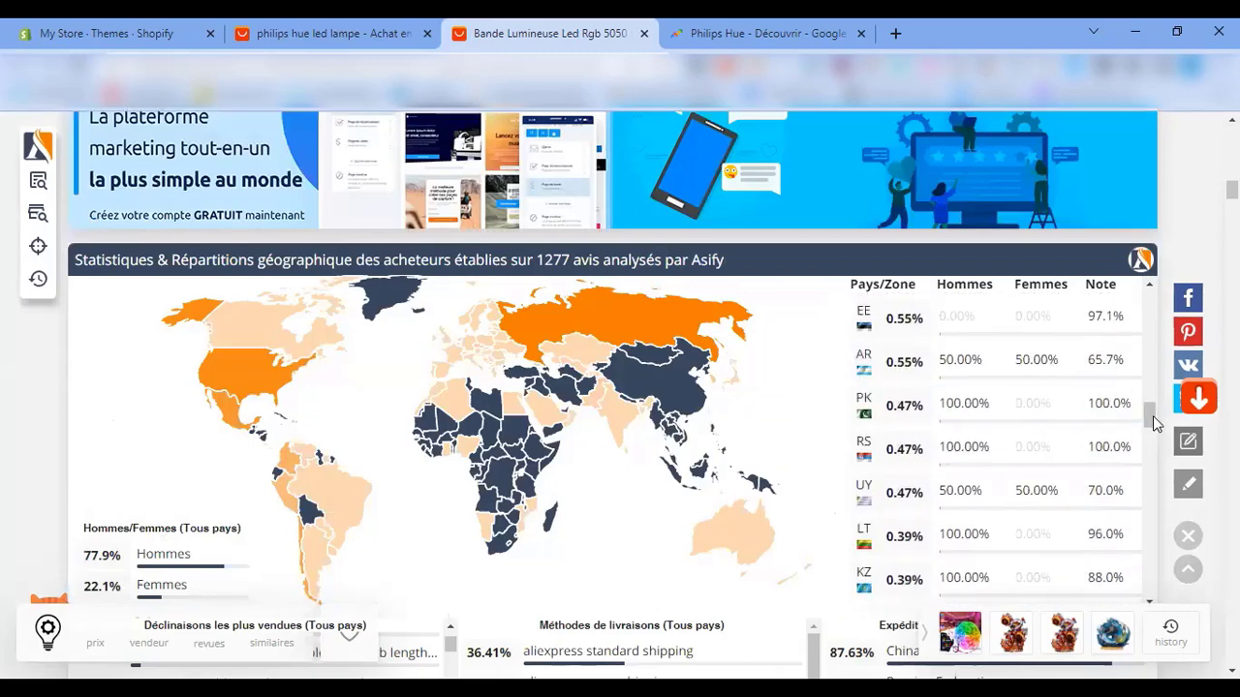
scroll(1149, 289, up, 5)
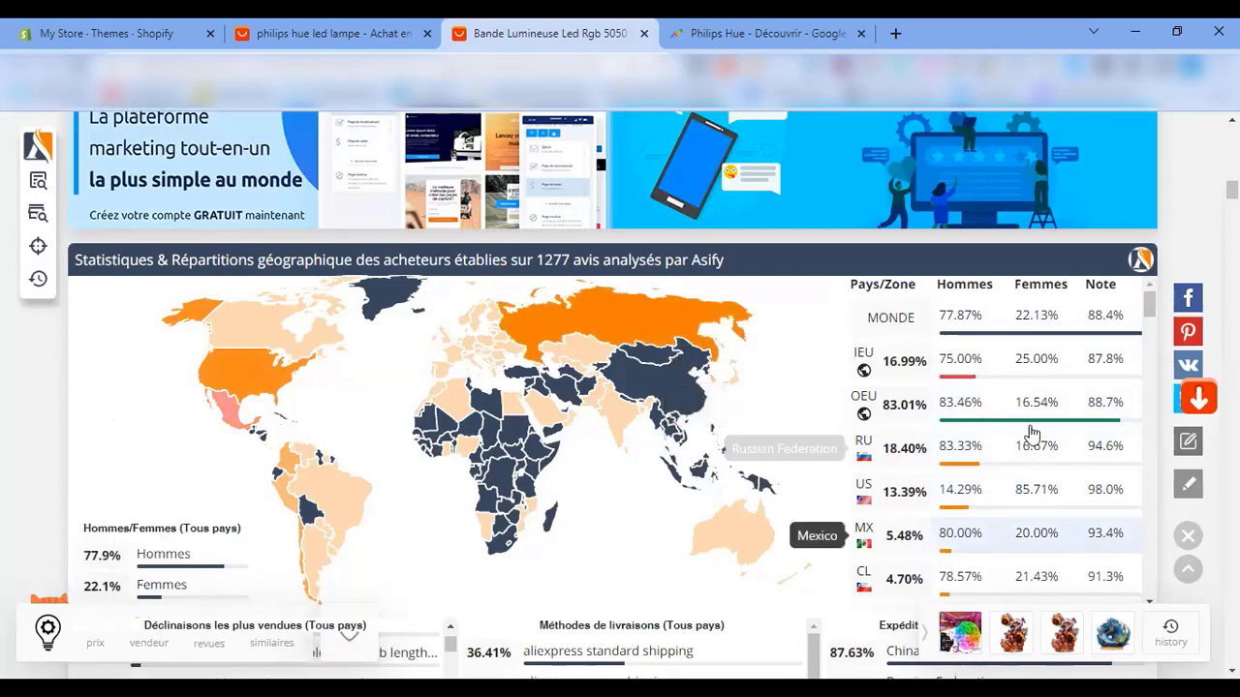
scroll(997, 484, down, 3)
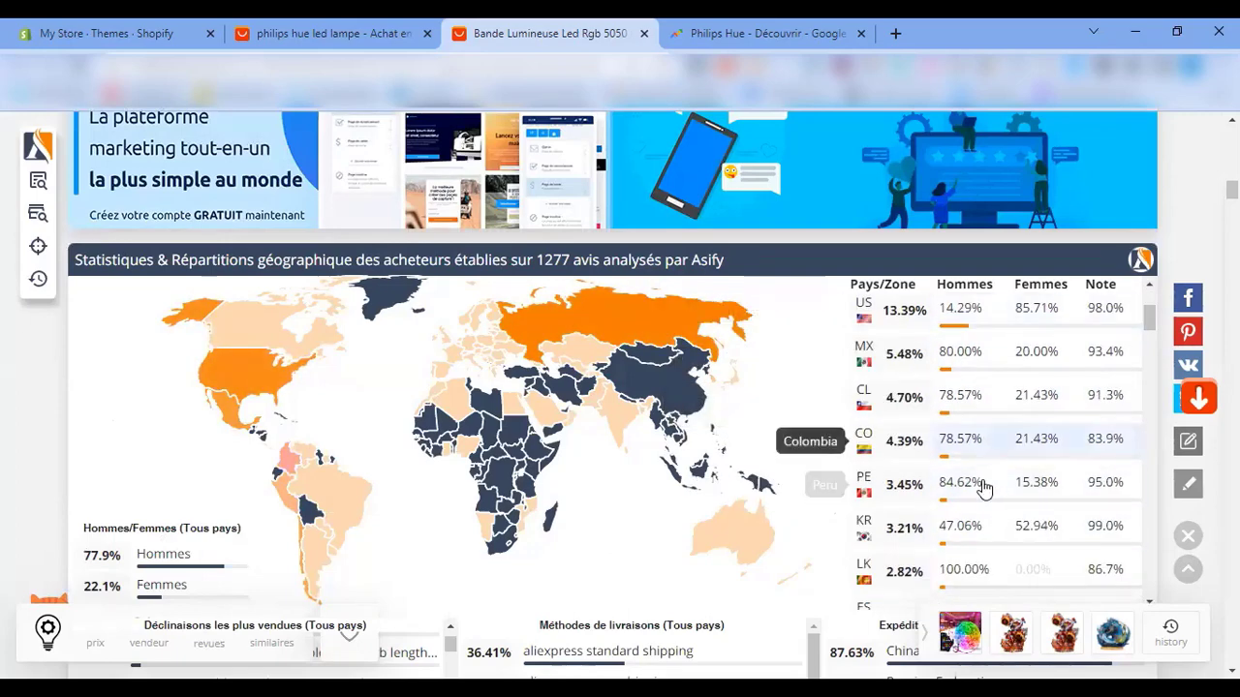
- Compare the LED strip's buyer shares, gender split and ratings by country, then return to the six-month progress charts
scroll(988, 465, down, 1)
scroll(985, 445, up, 4)
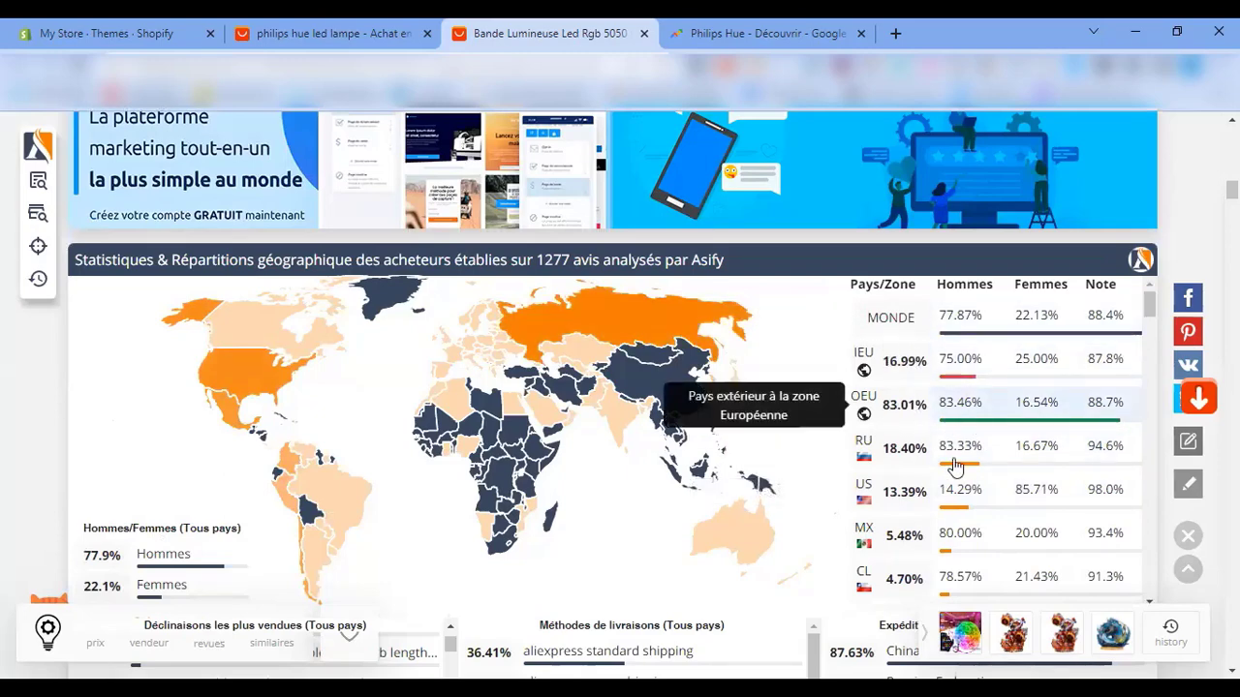
scroll(930, 493, down, 3)
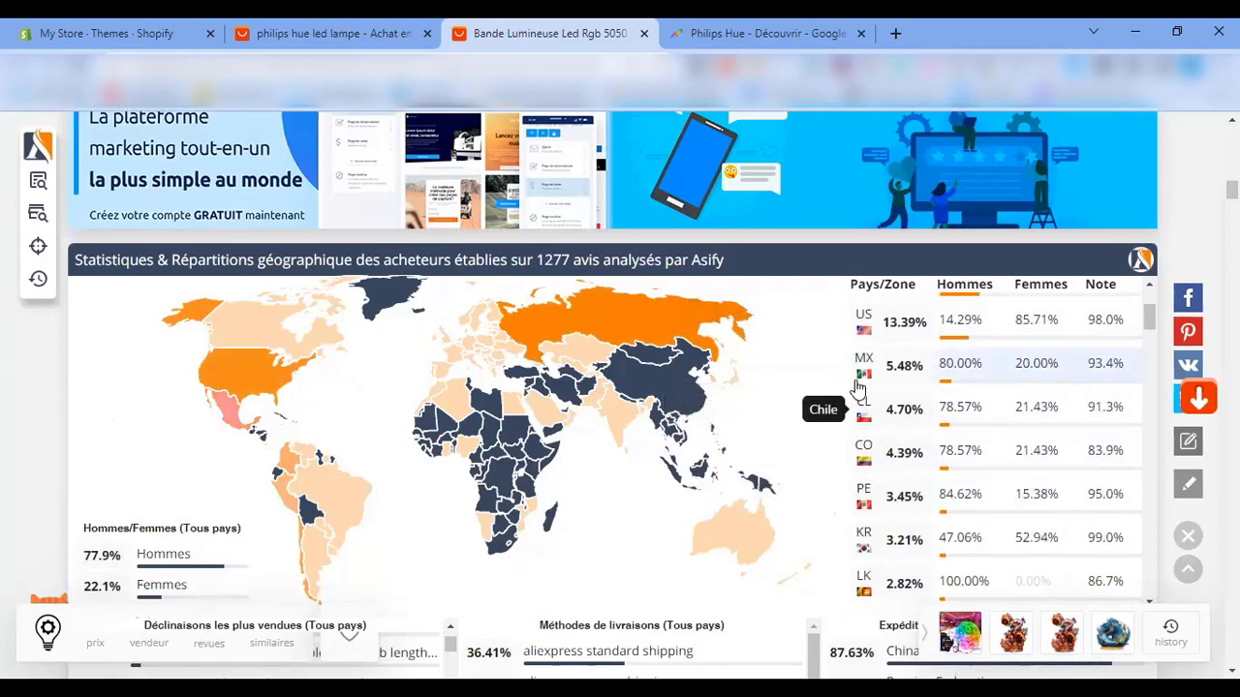
scroll(858, 426, up, 3)
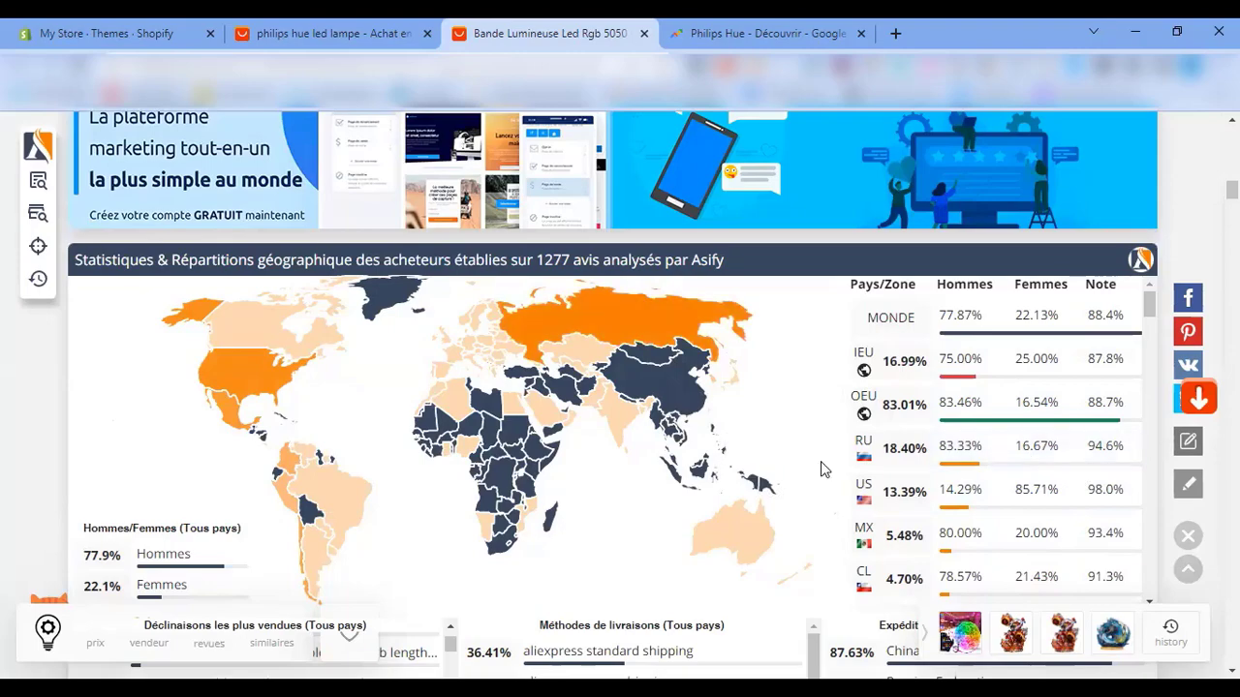
scroll(504, 435, up, 10)
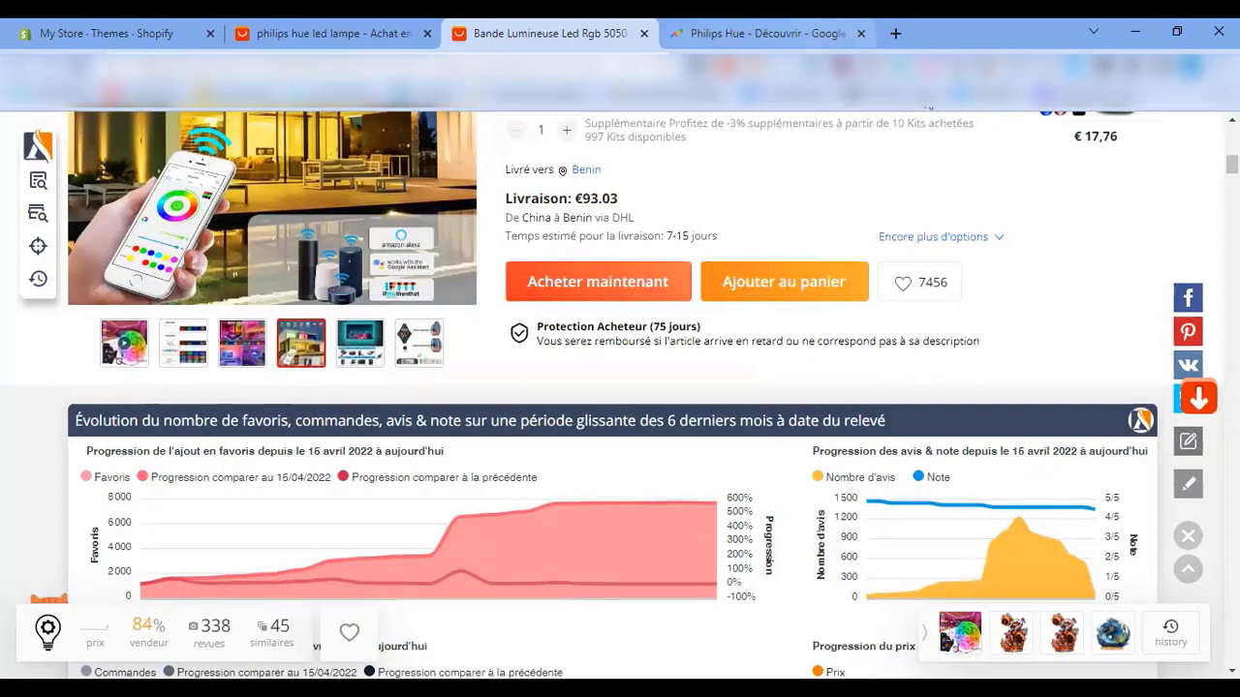
- Switch to the Philips Hue search in Google Trends and set its region to all countries
key(ctrl+Tab)
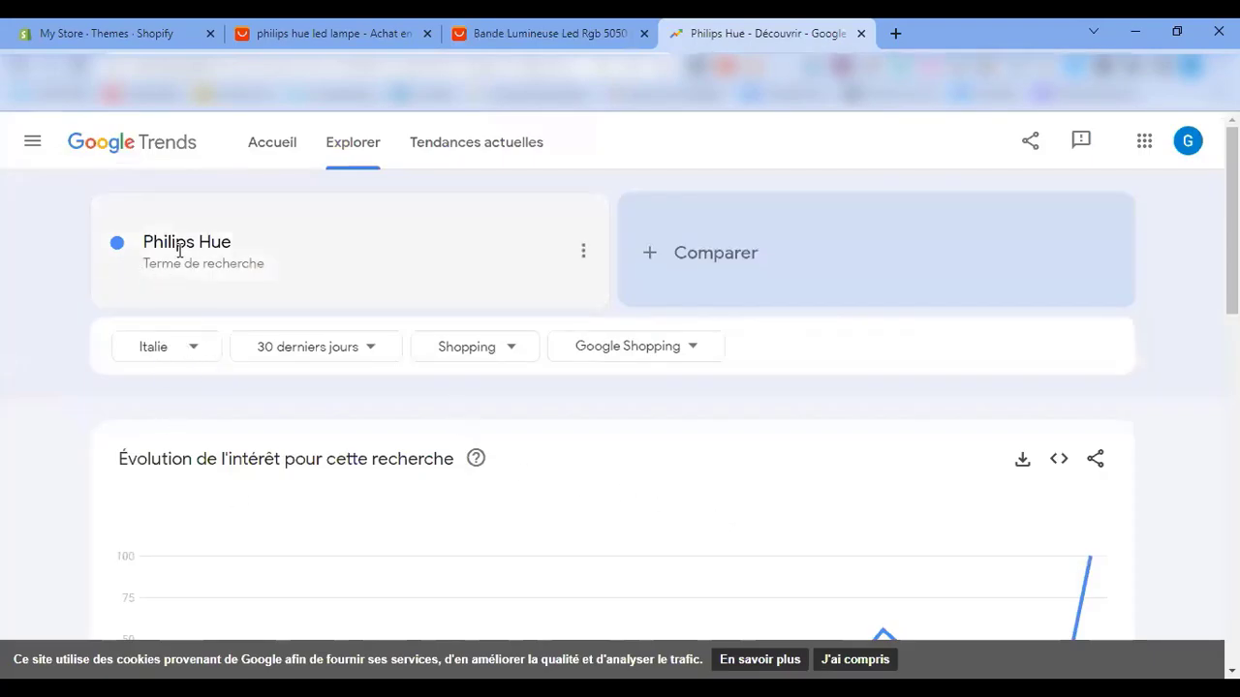
click(178, 349)
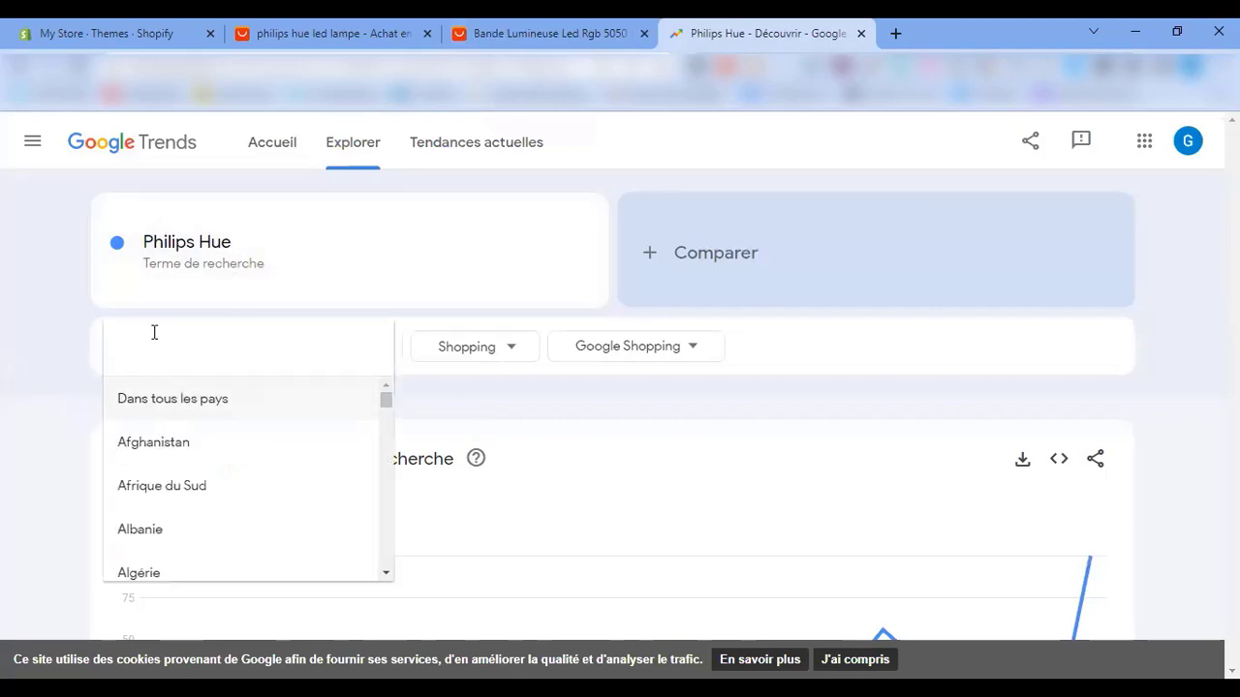
text(fr)
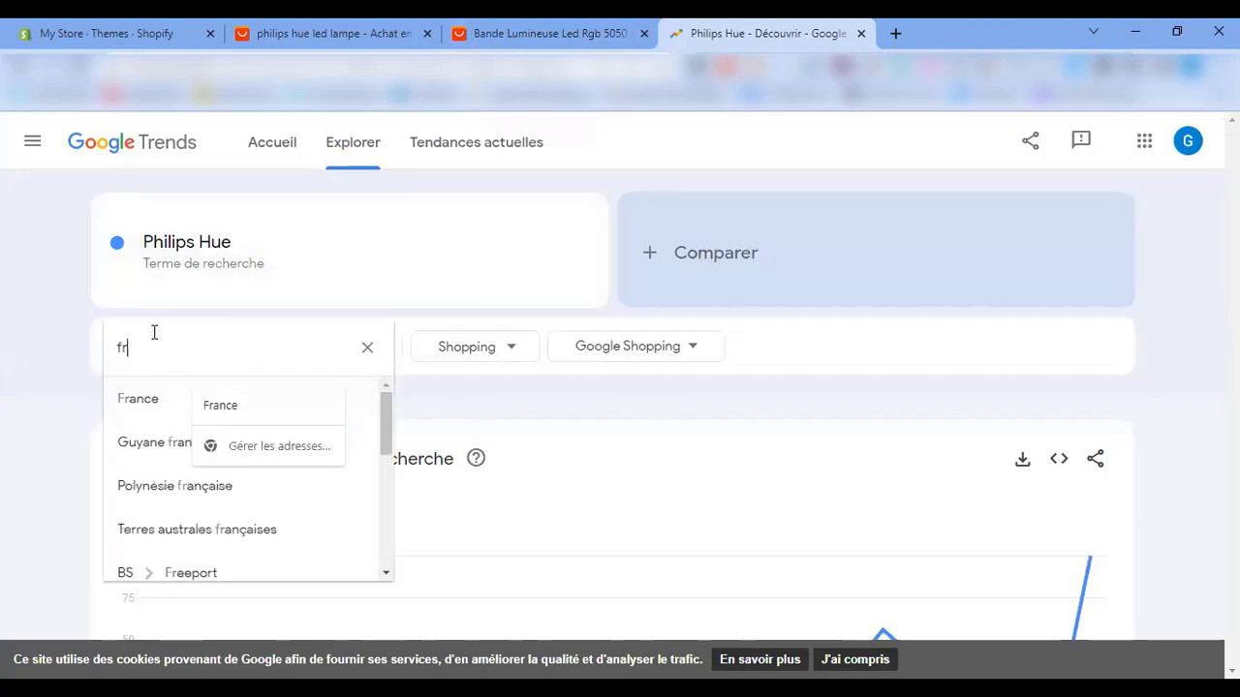
key(BackSpace)
key(BackSpace)
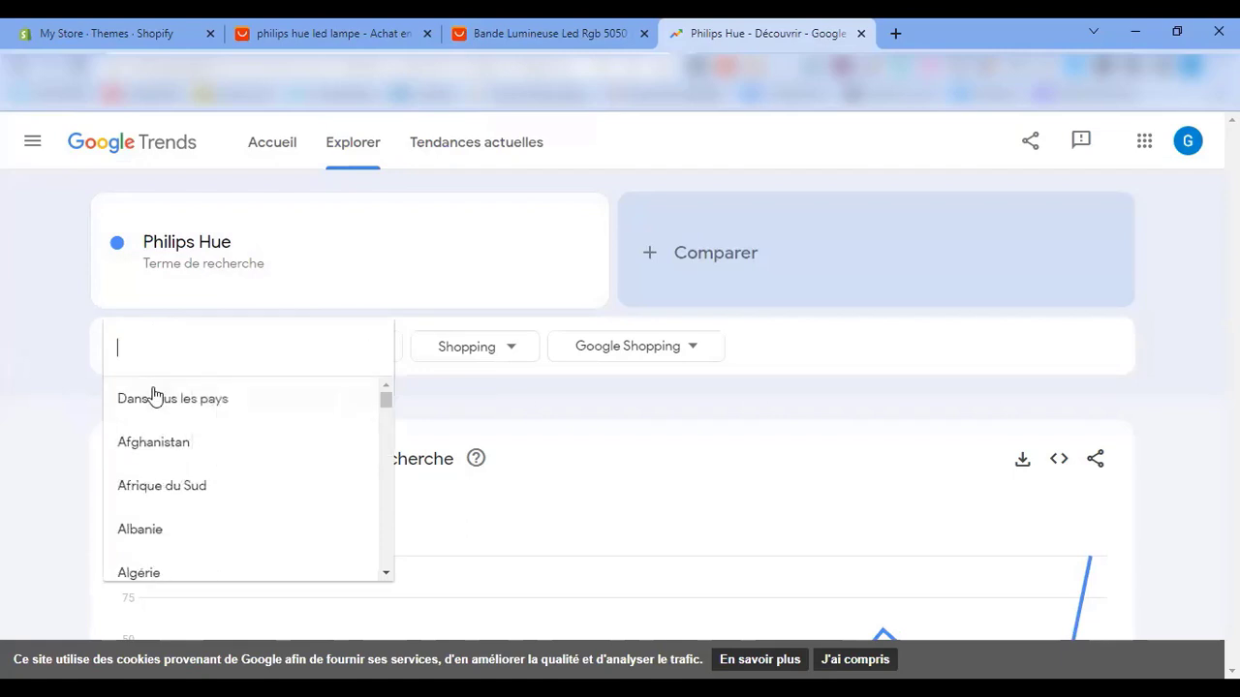
click(158, 401)
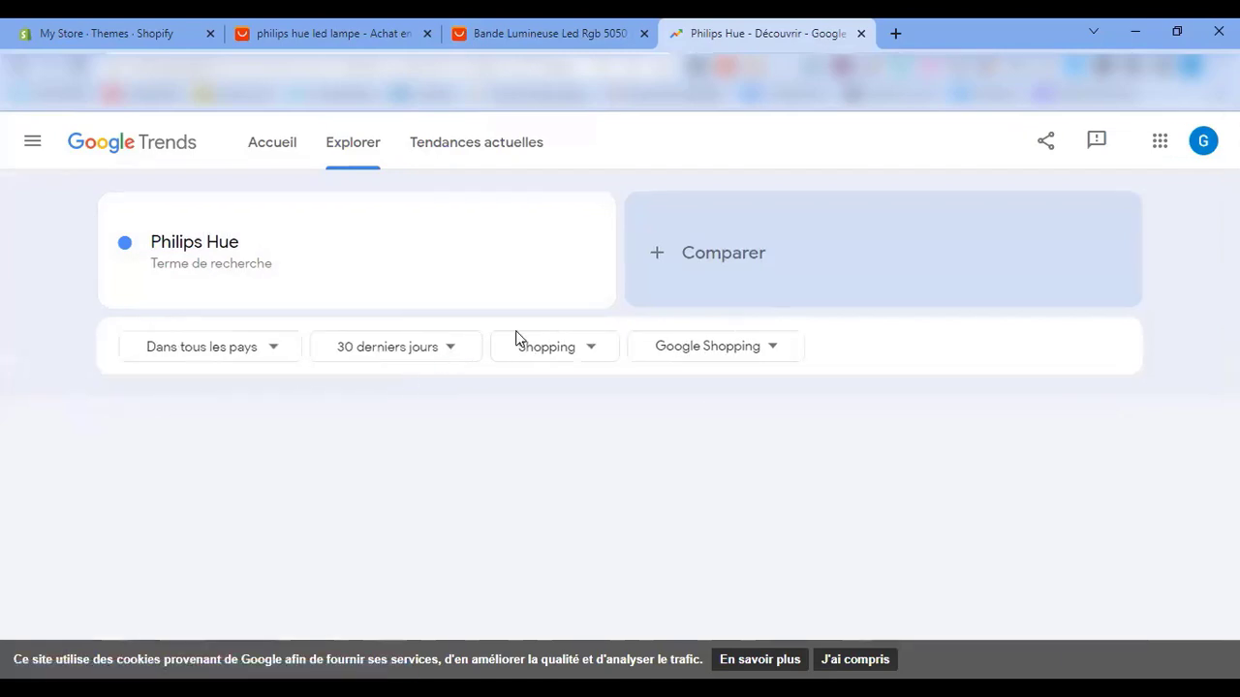
- Examine the worldwide 30-day interest curve for Philips Hue and its ranking by region
scroll(686, 380, down, 2)
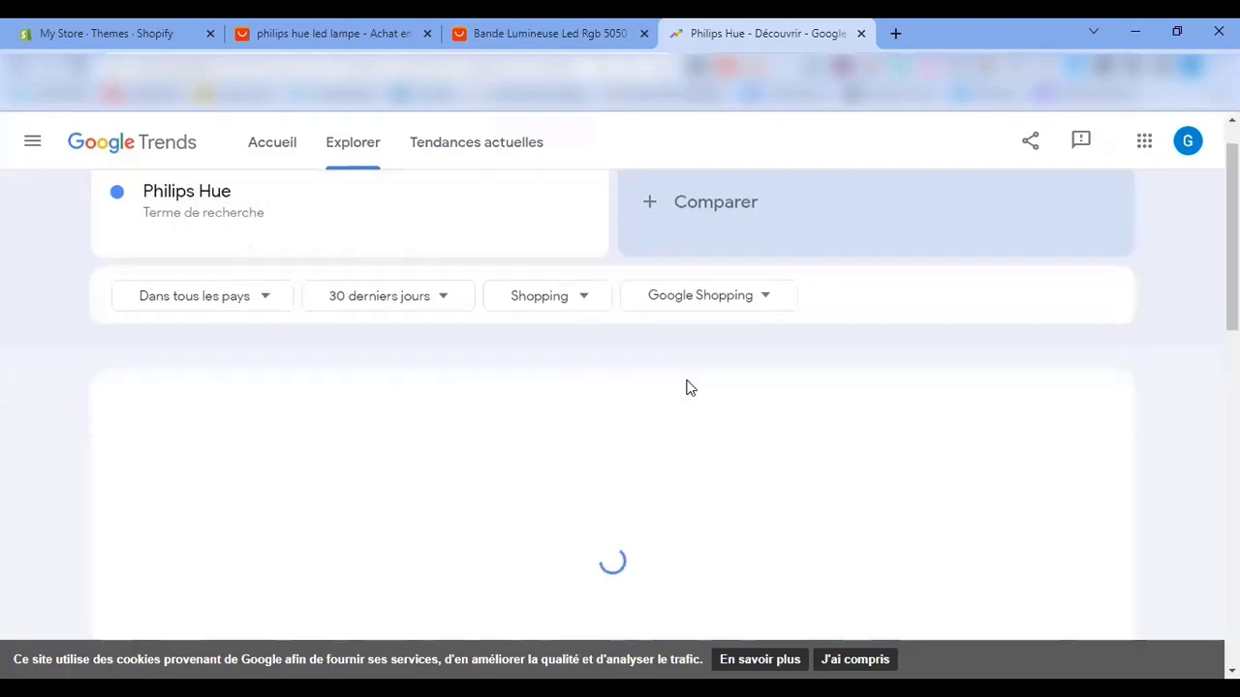
scroll(685, 381, up, 2)
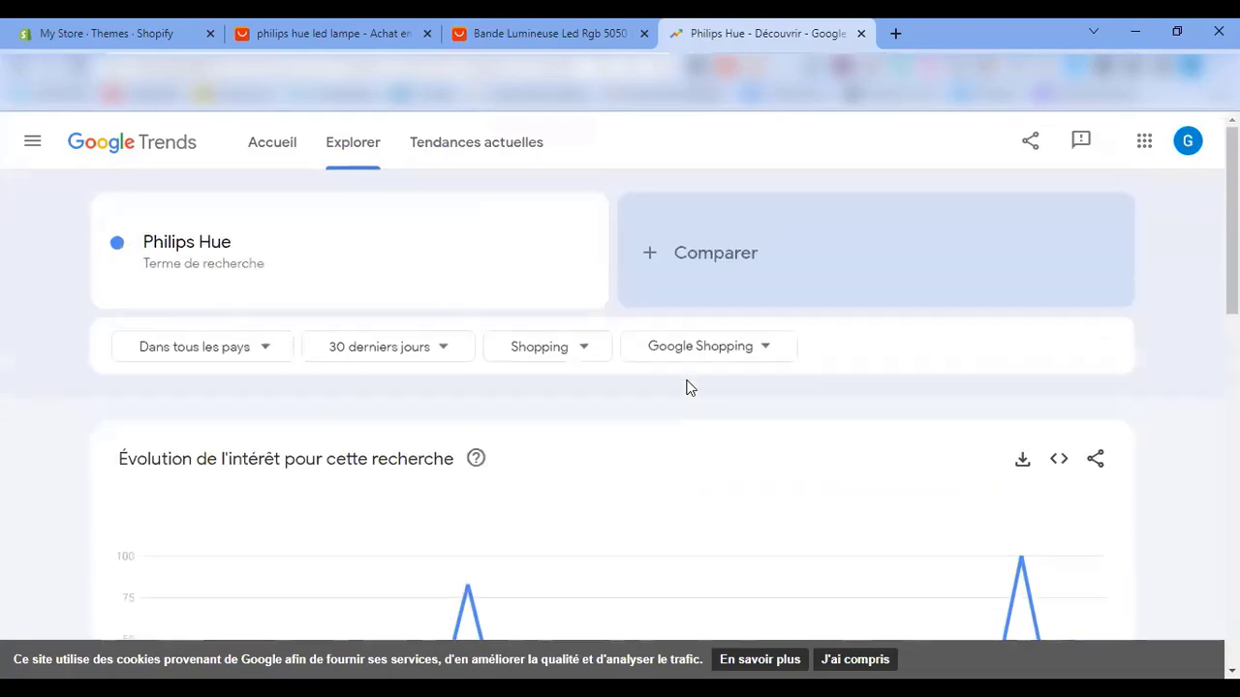
scroll(506, 432, down, 3)
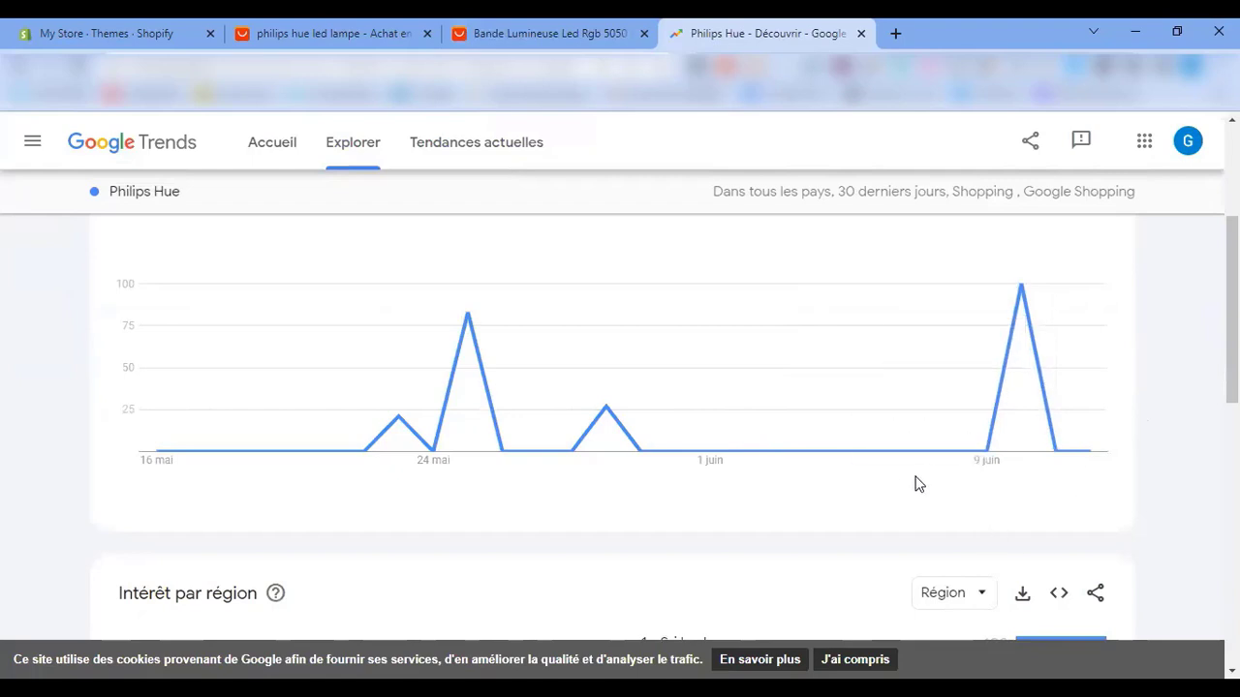
scroll(930, 476, up, 2)
scroll(1044, 560, down, 3)
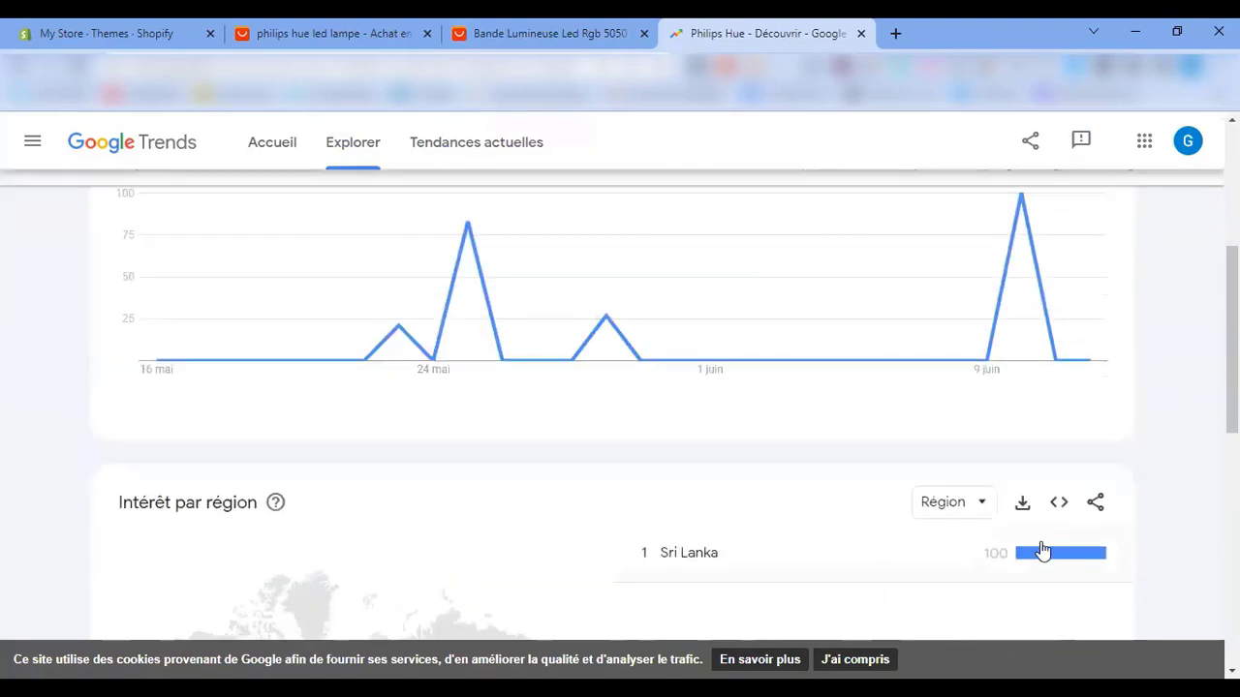
scroll(739, 470, up, 4)
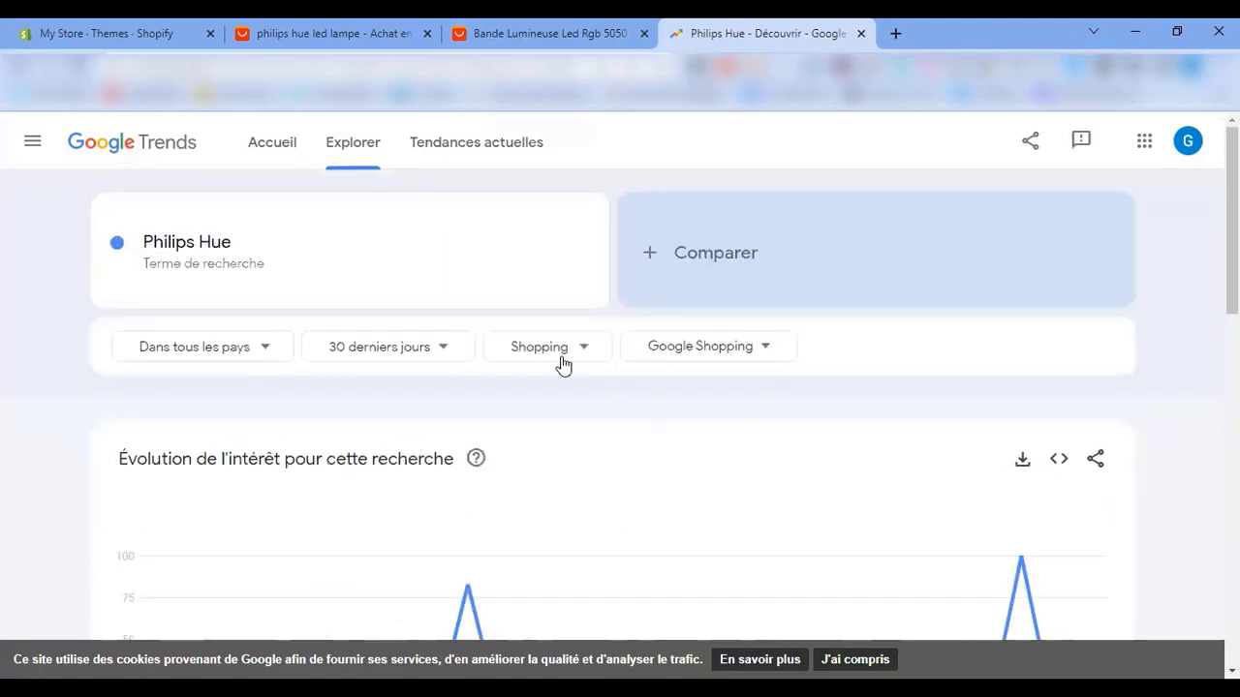
- Set the Philips Hue trend period to the last 12 months and examine the interest curve
scroll(420, 396, down, 1)
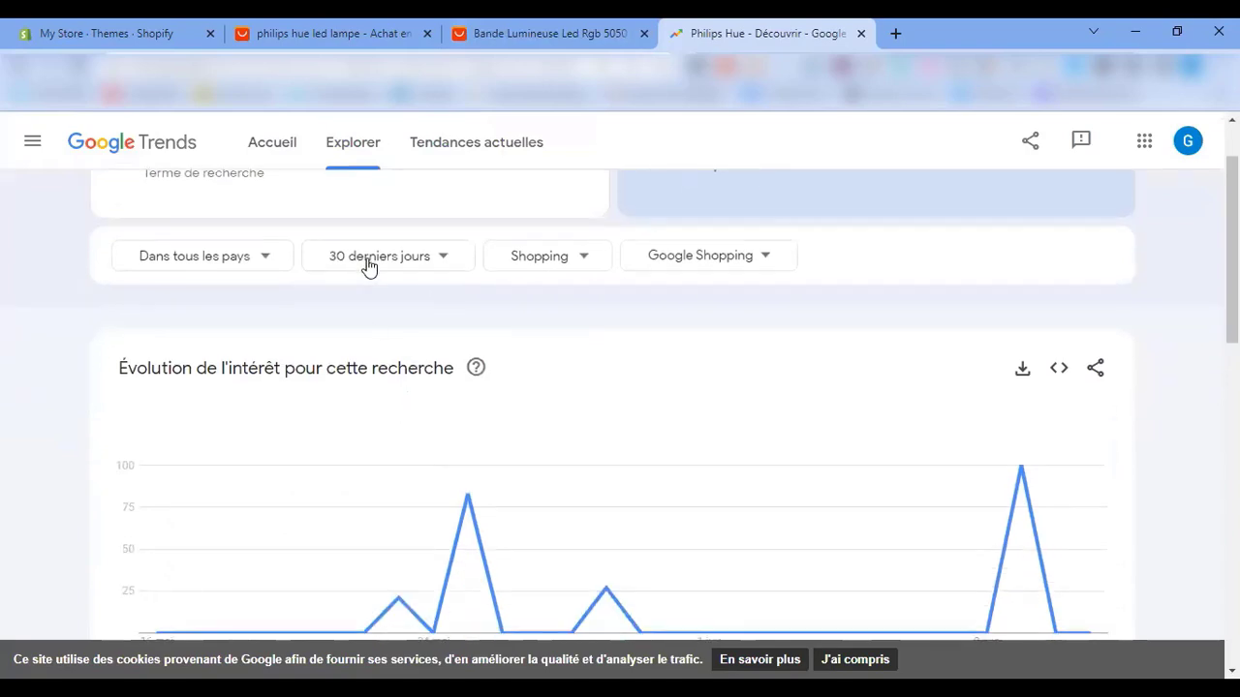
click(367, 263)
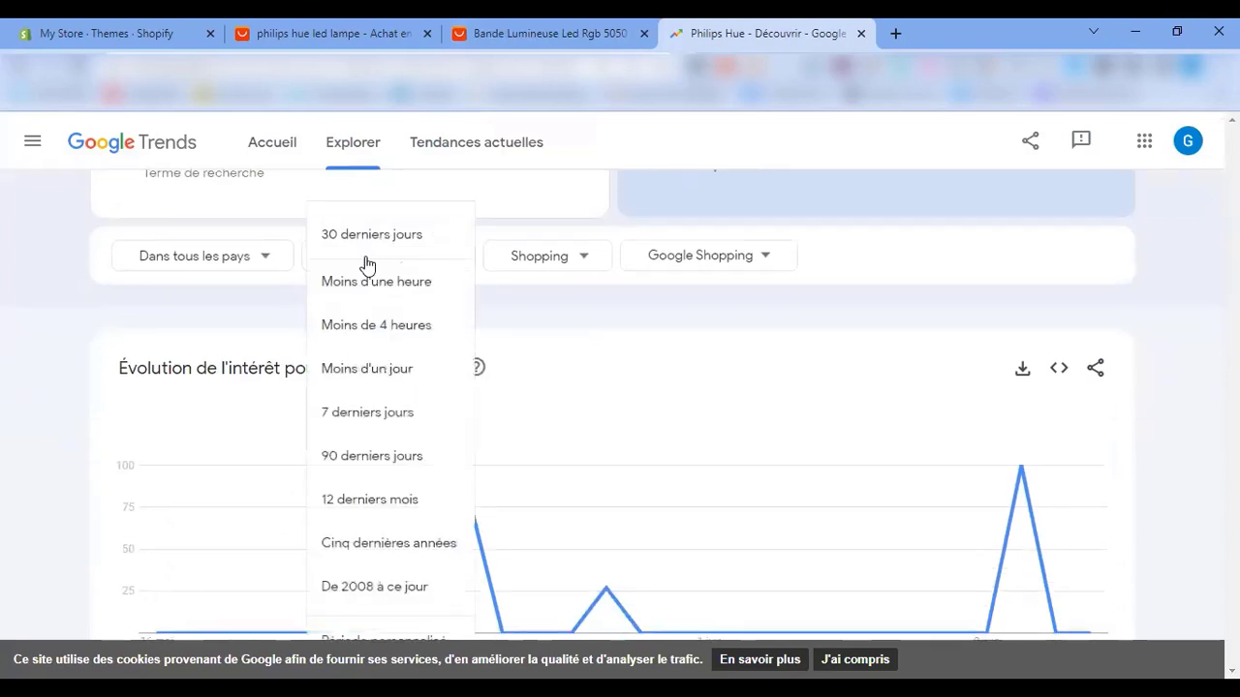
click(376, 500)
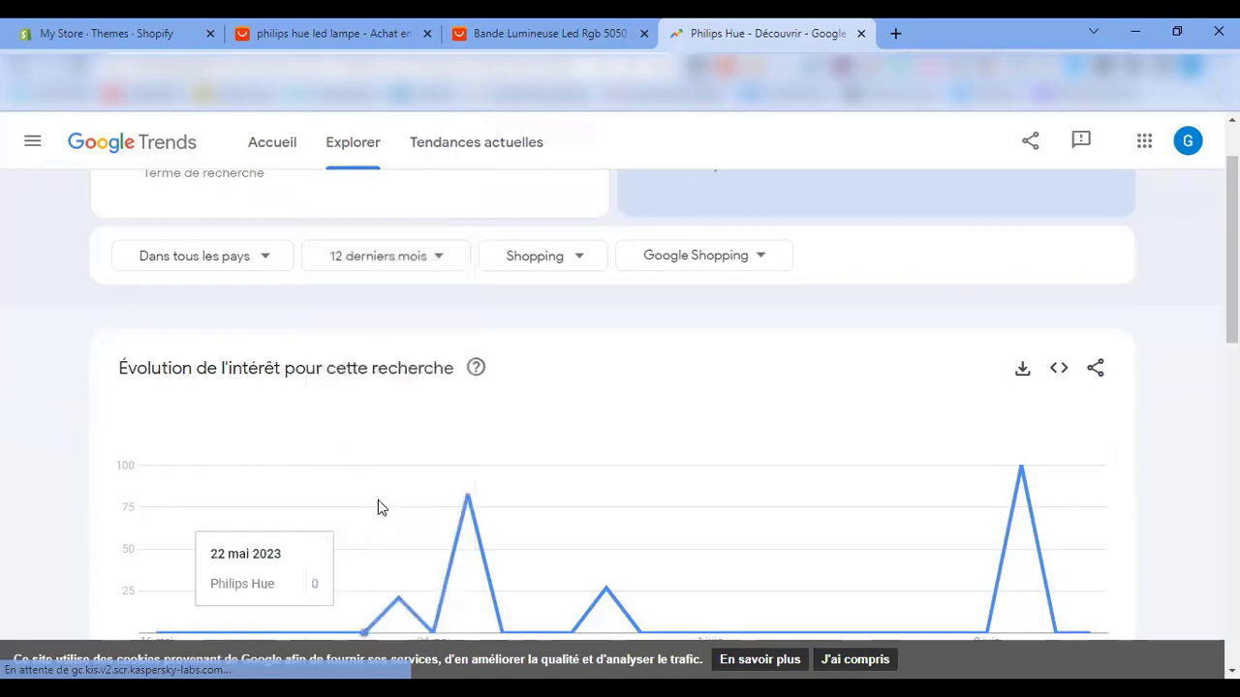
scroll(755, 452, down, 3)
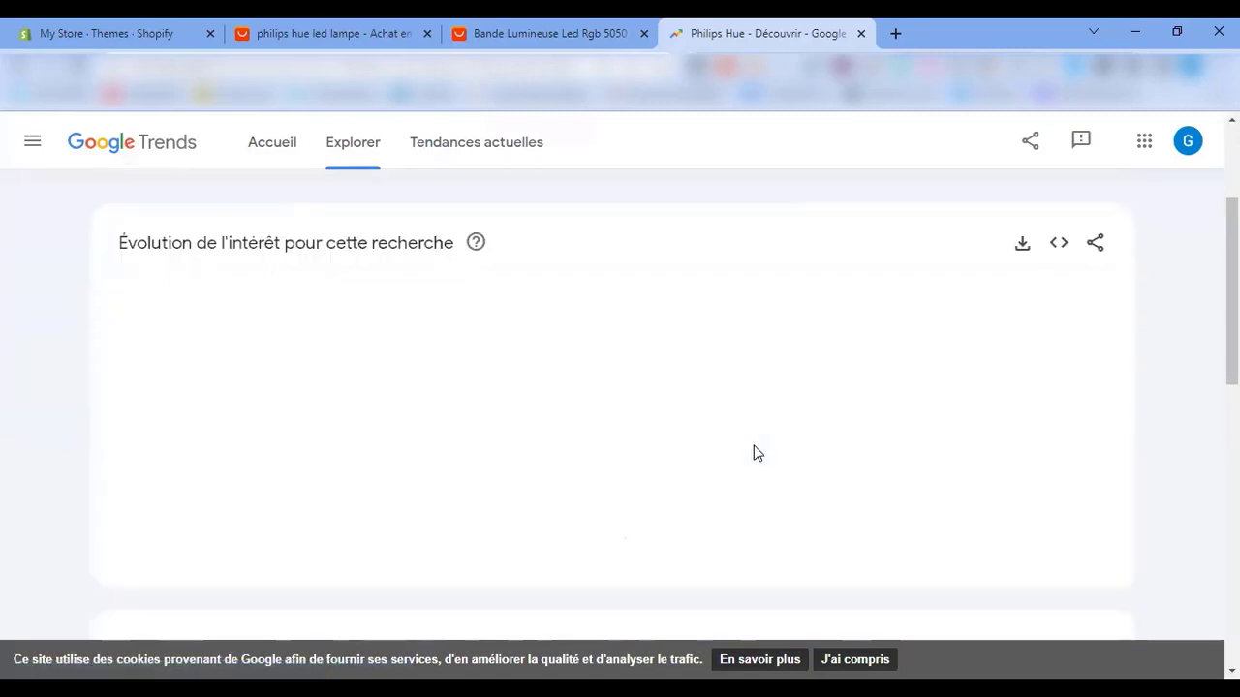
scroll(649, 480, up, 1)
scroll(644, 484, up, 1)
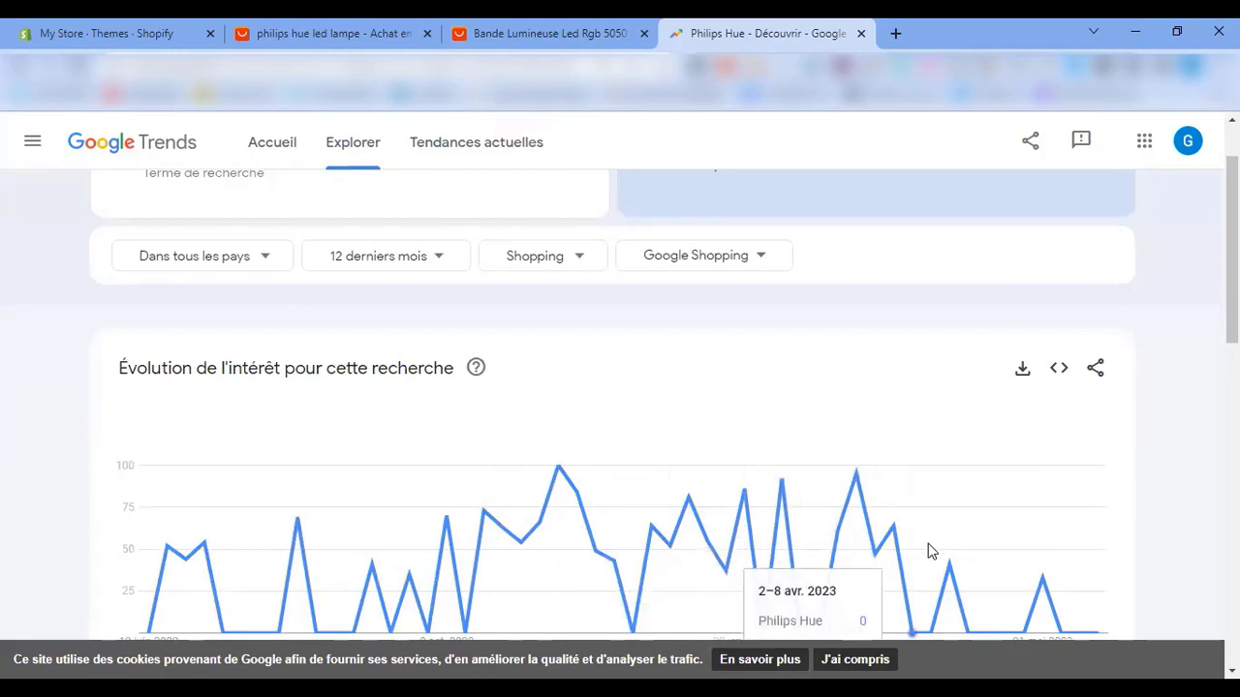
- Change the Philips Hue trend source to web search and examine the 12-month interest curve
click(558, 261)
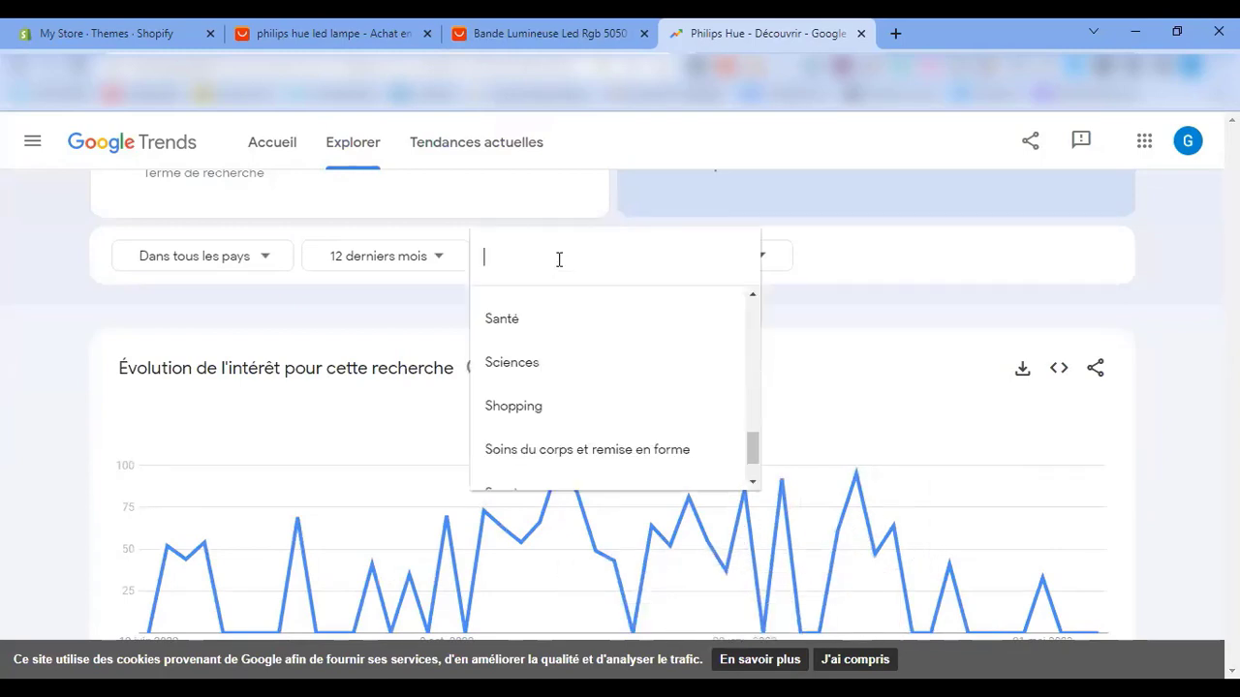
click(920, 331)
click(754, 261)
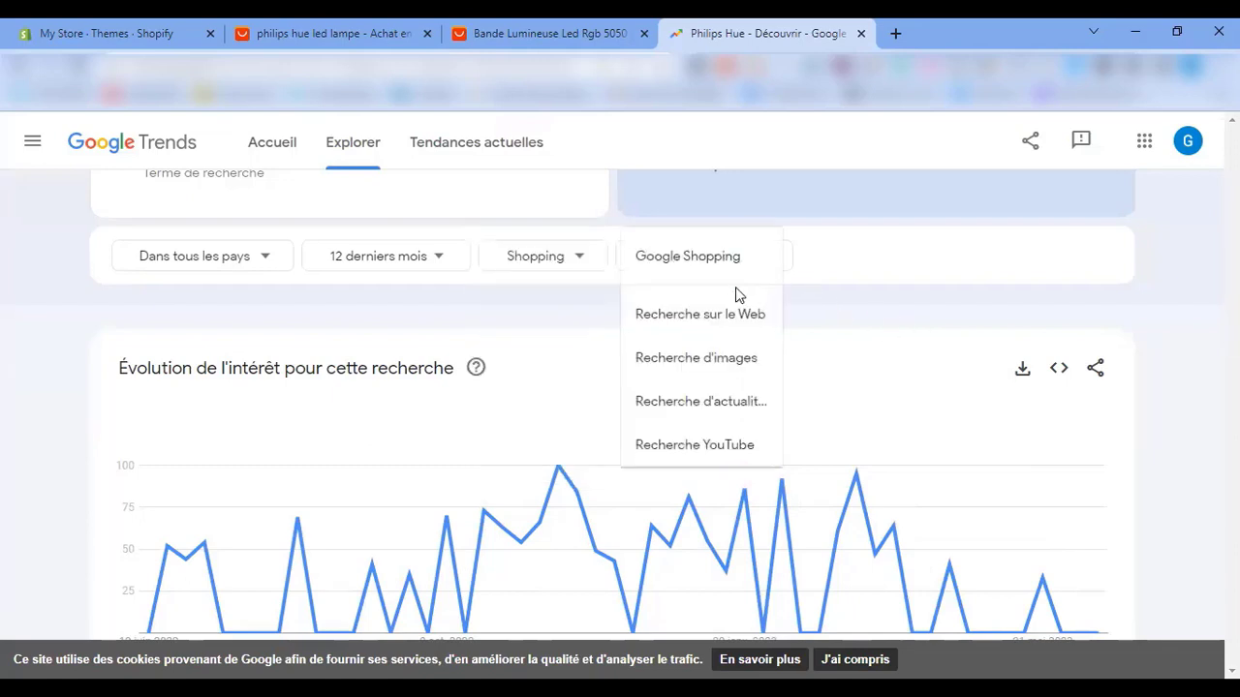
click(741, 322)
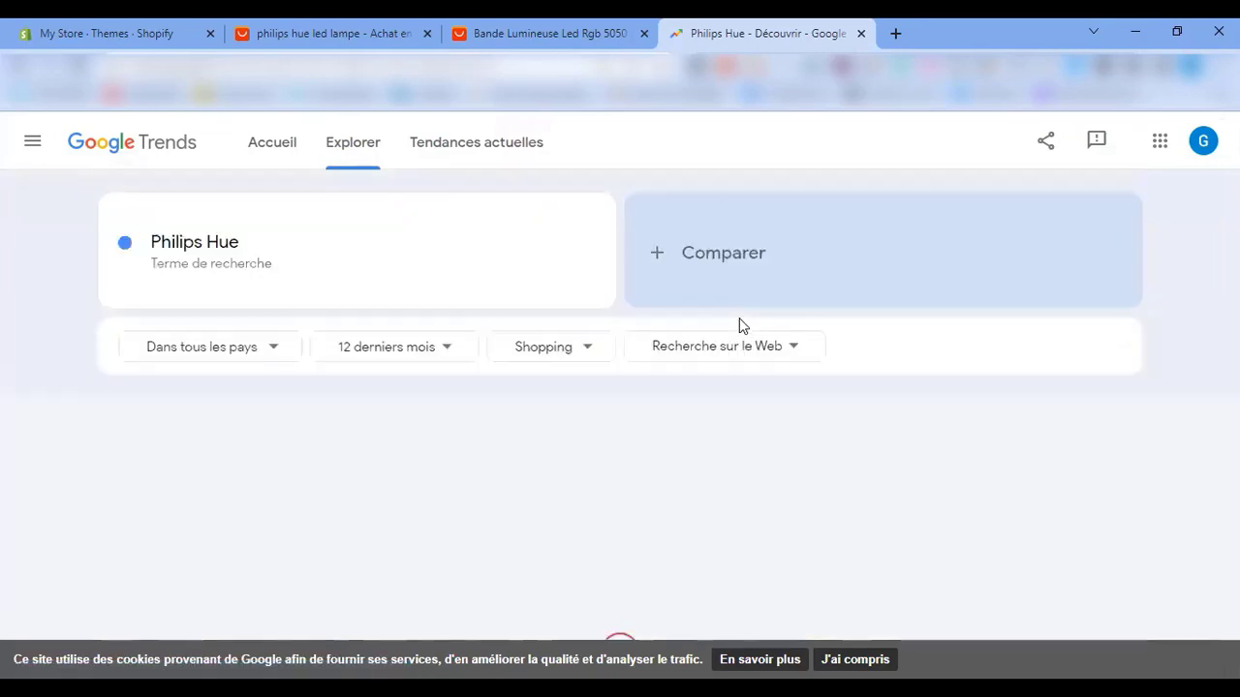
scroll(734, 435, down, 4)
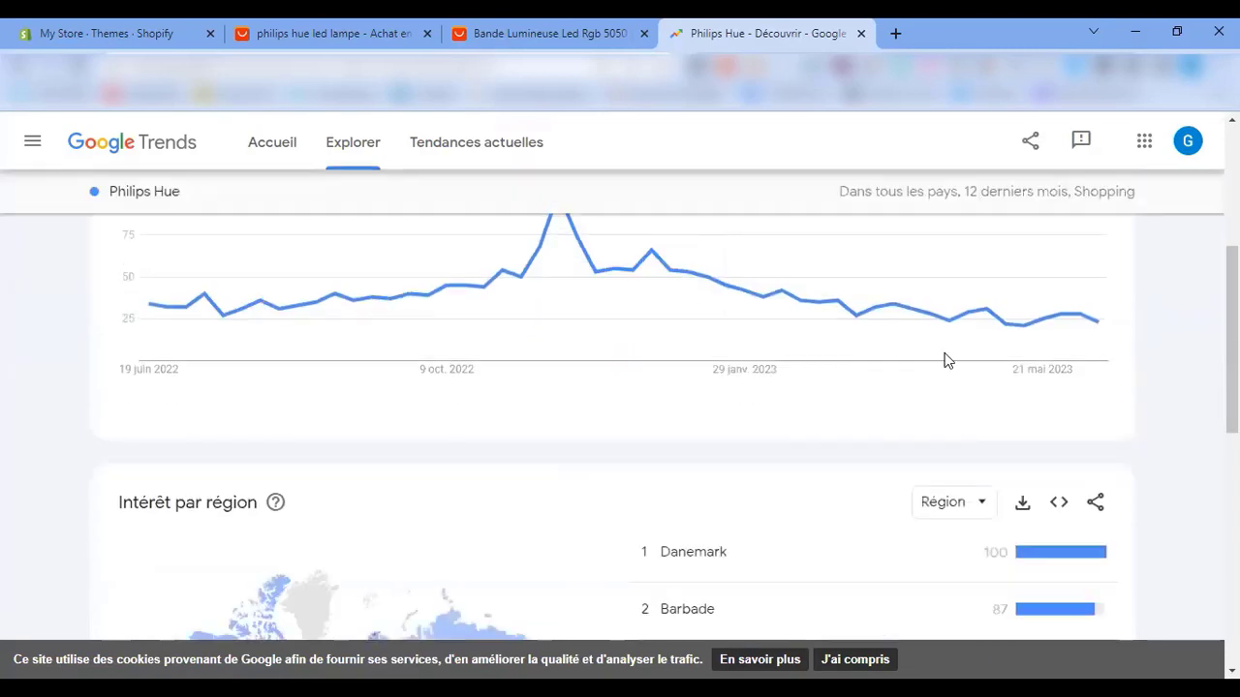
scroll(556, 332, up, 2)
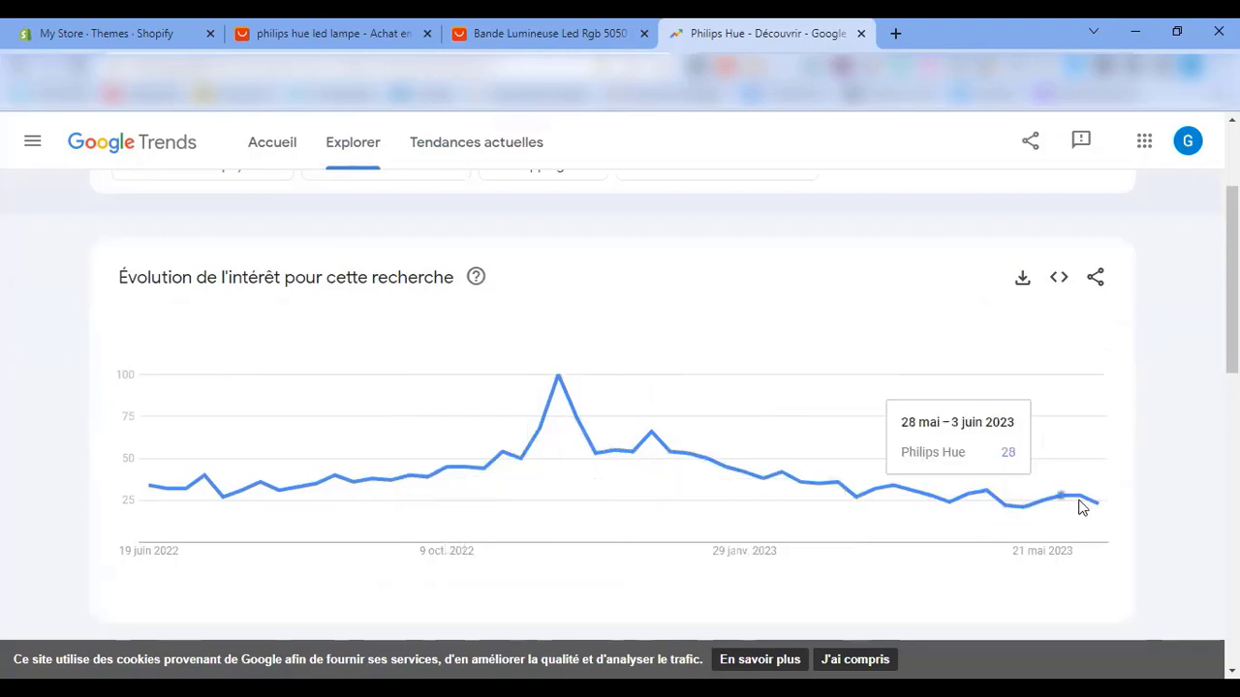
- Restrict the Philips Hue trend to France and inspect the interest curve up to its most recent data point
scroll(829, 442, up, 2)
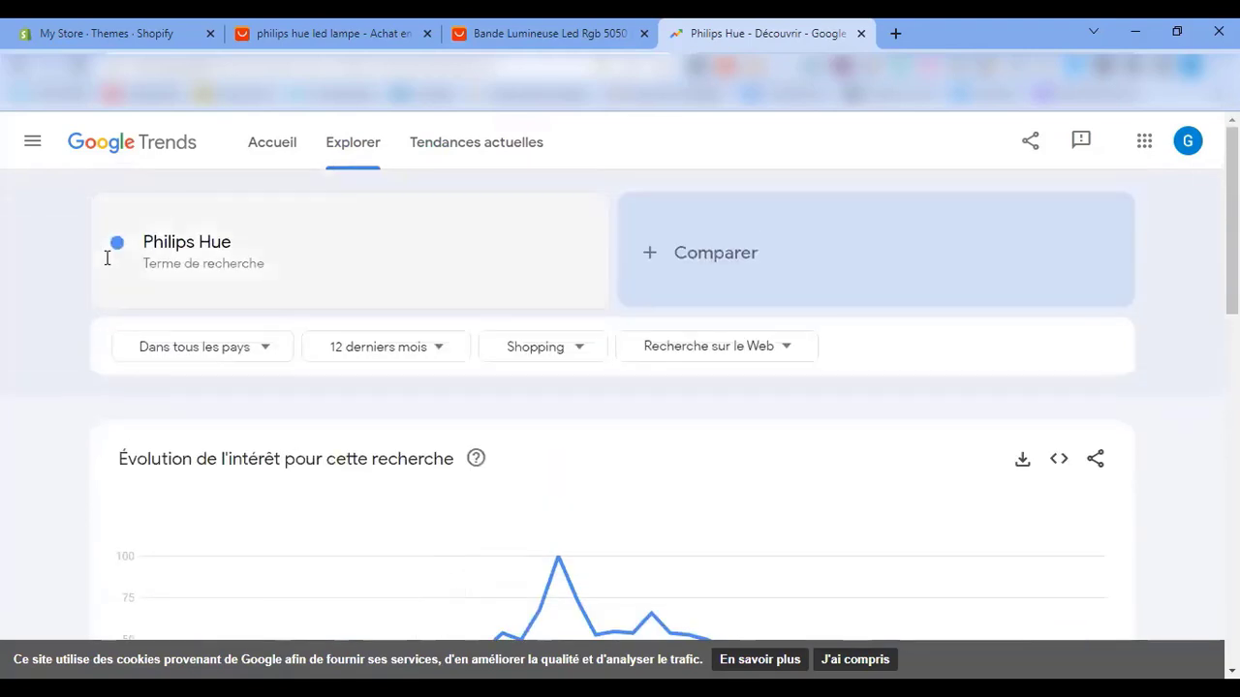
click(243, 351)
click(197, 346)
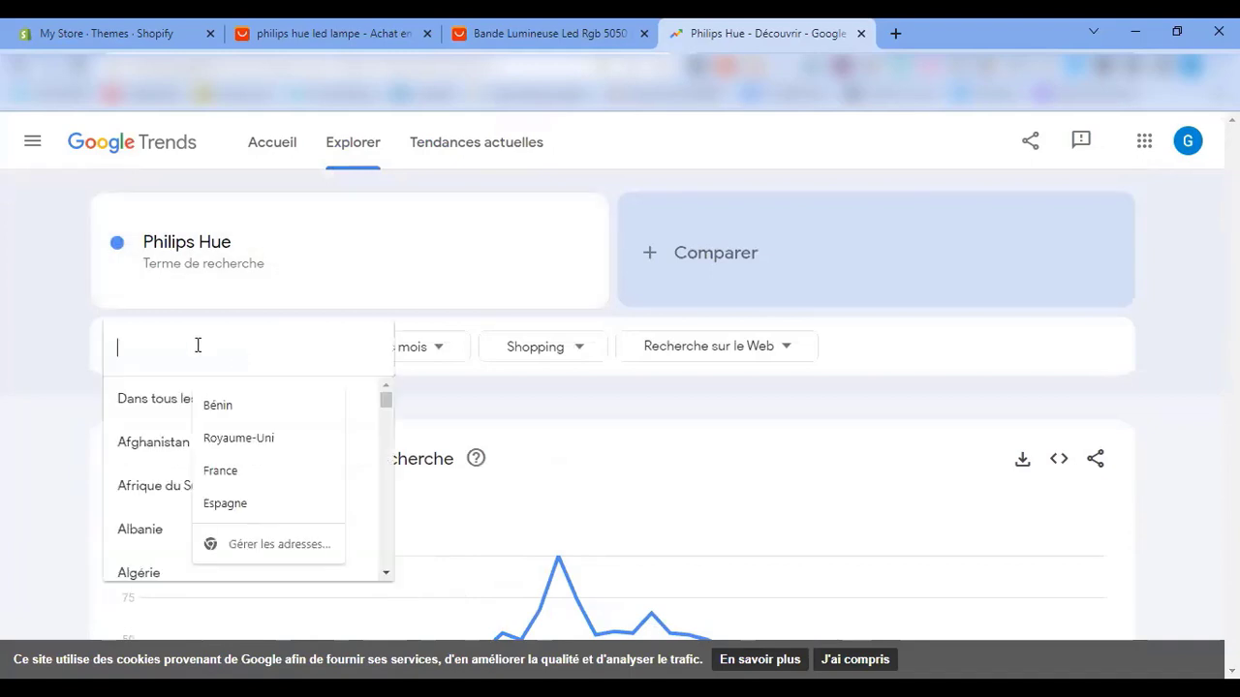
text(fra)
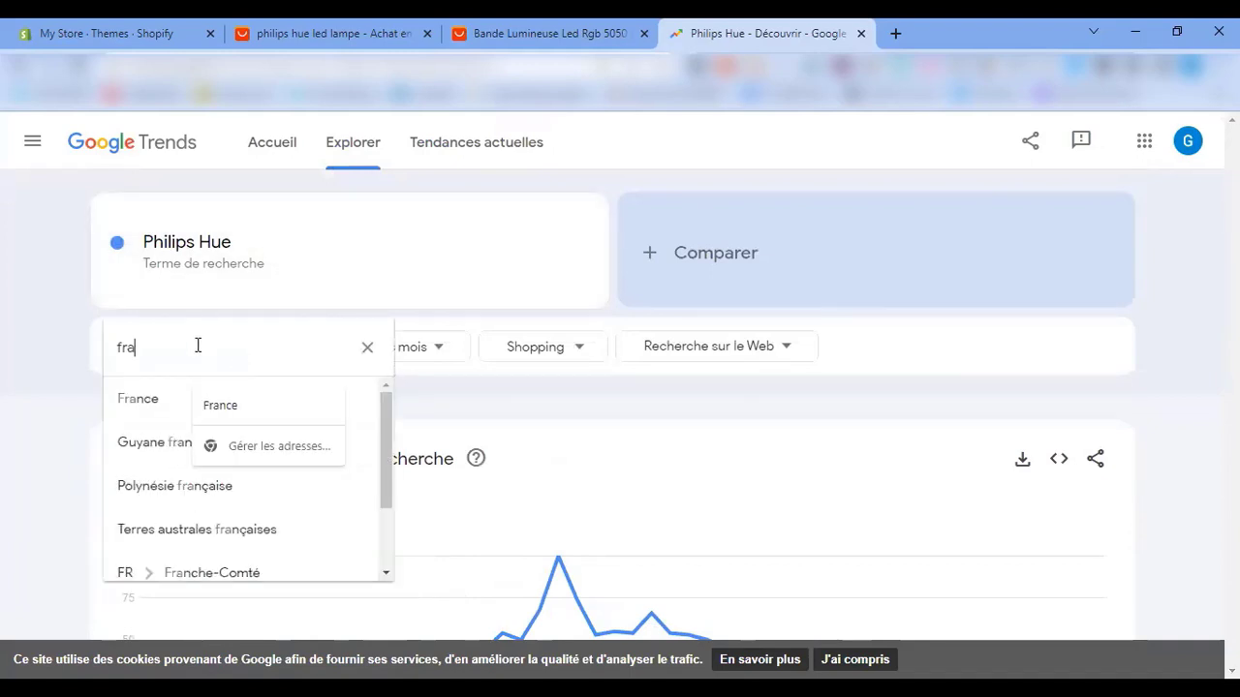
click(215, 406)
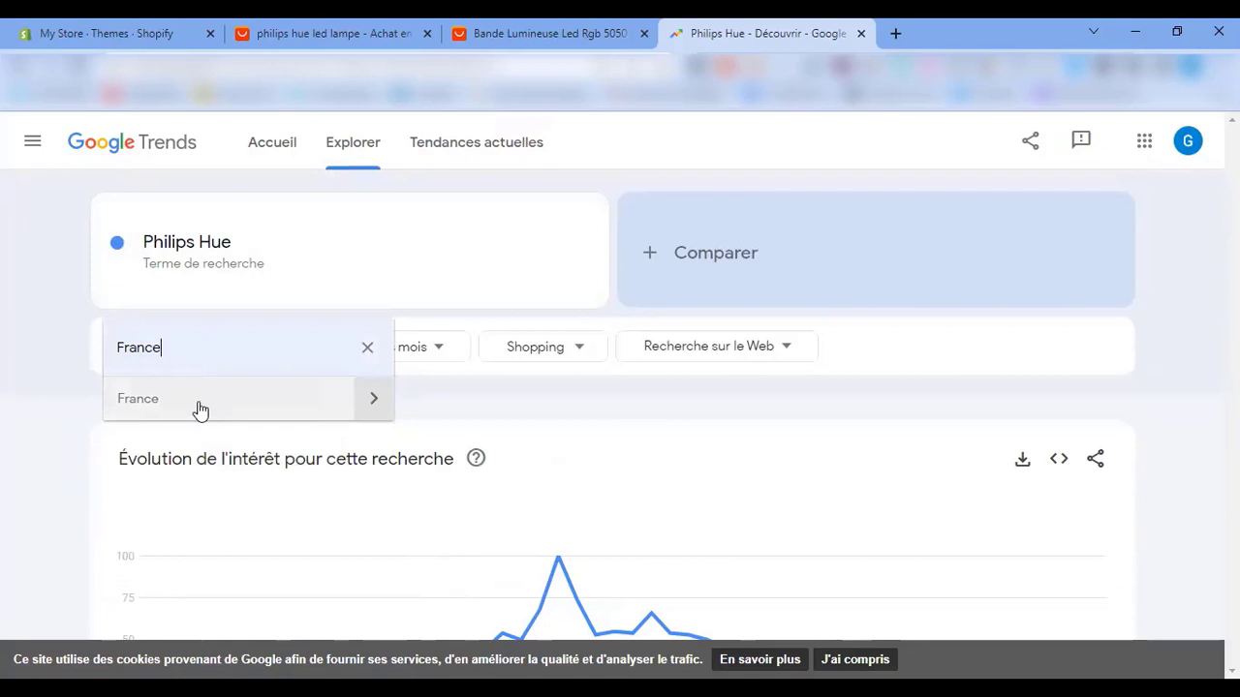
click(203, 401)
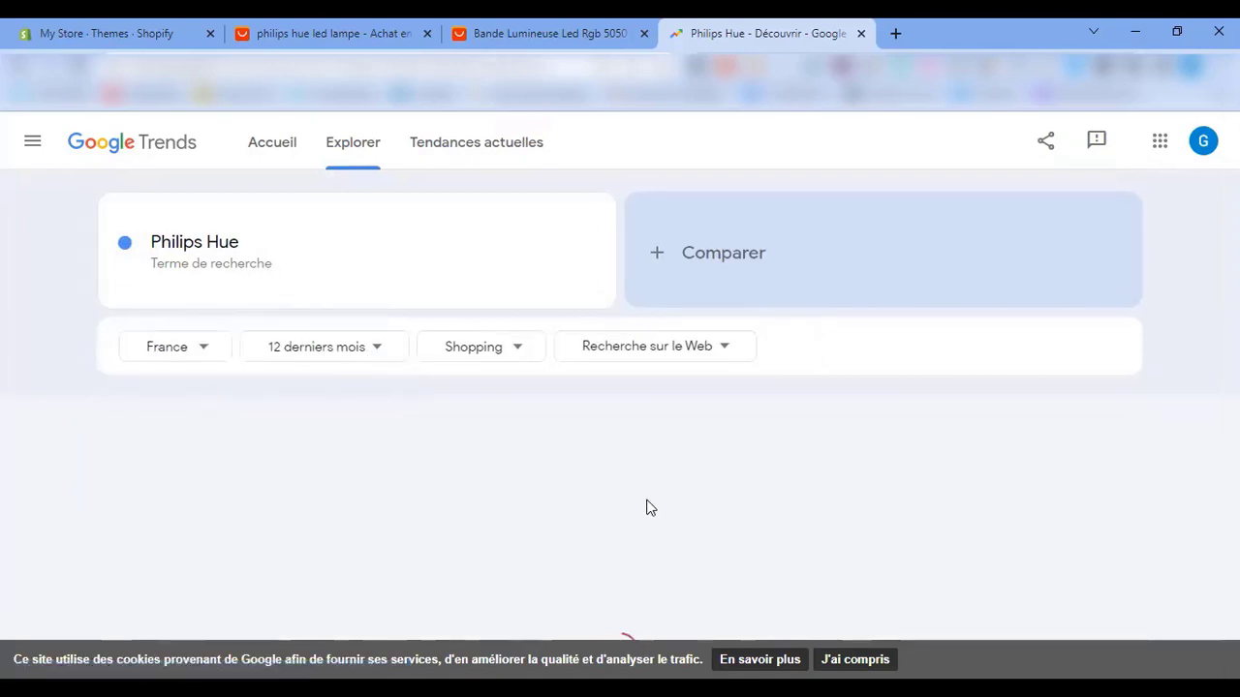
scroll(649, 499, down, 3)
scroll(654, 465, up, 2)
scroll(1040, 382, down, 2)
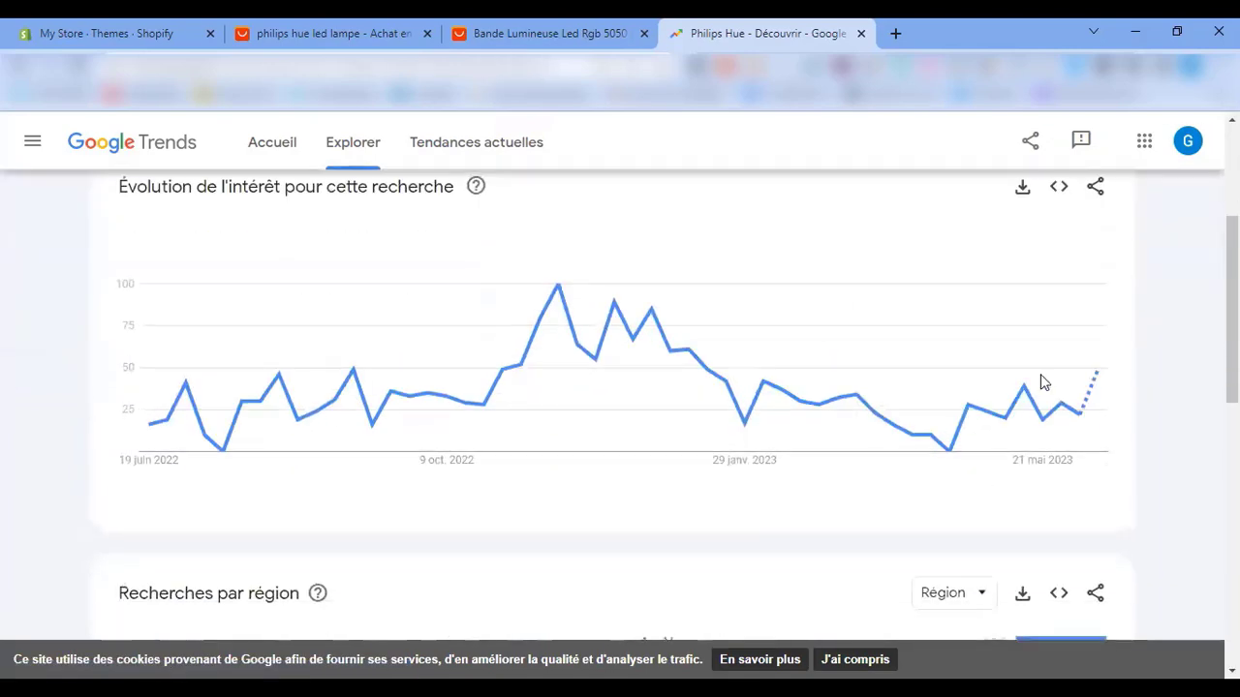
mouse_move(1100, 369)
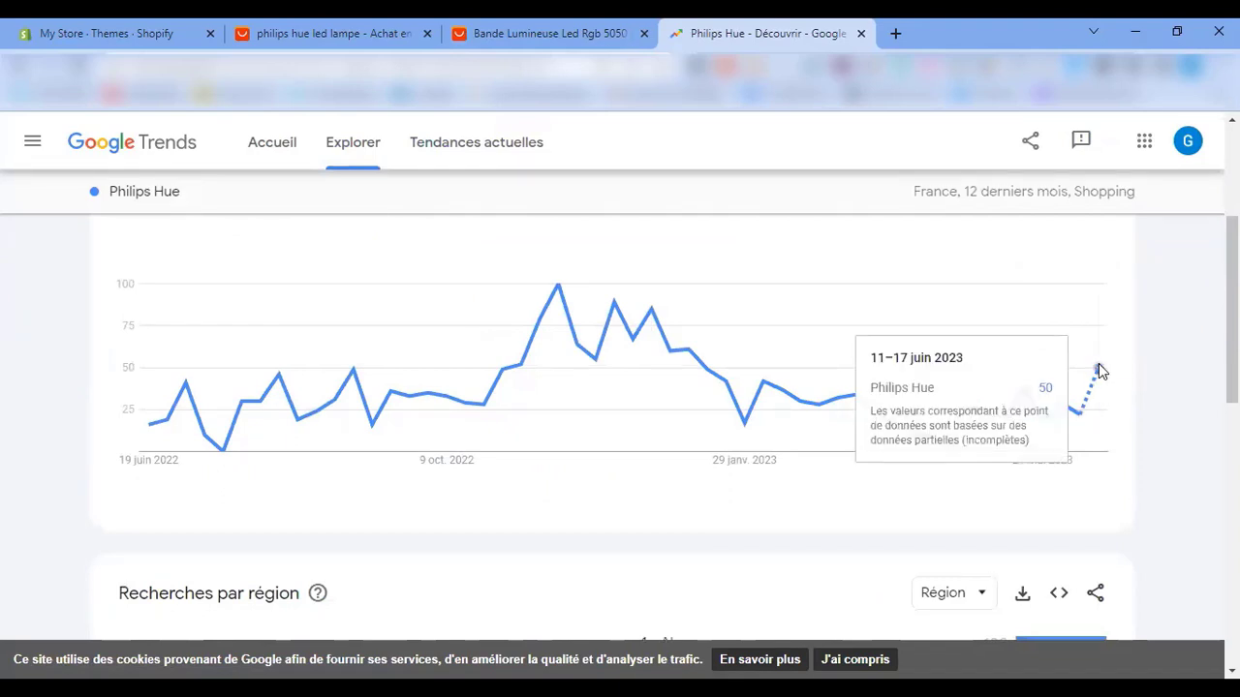
- Set the trend period for France to the last 30 days and examine the interest curve
scroll(252, 504, up, 3)
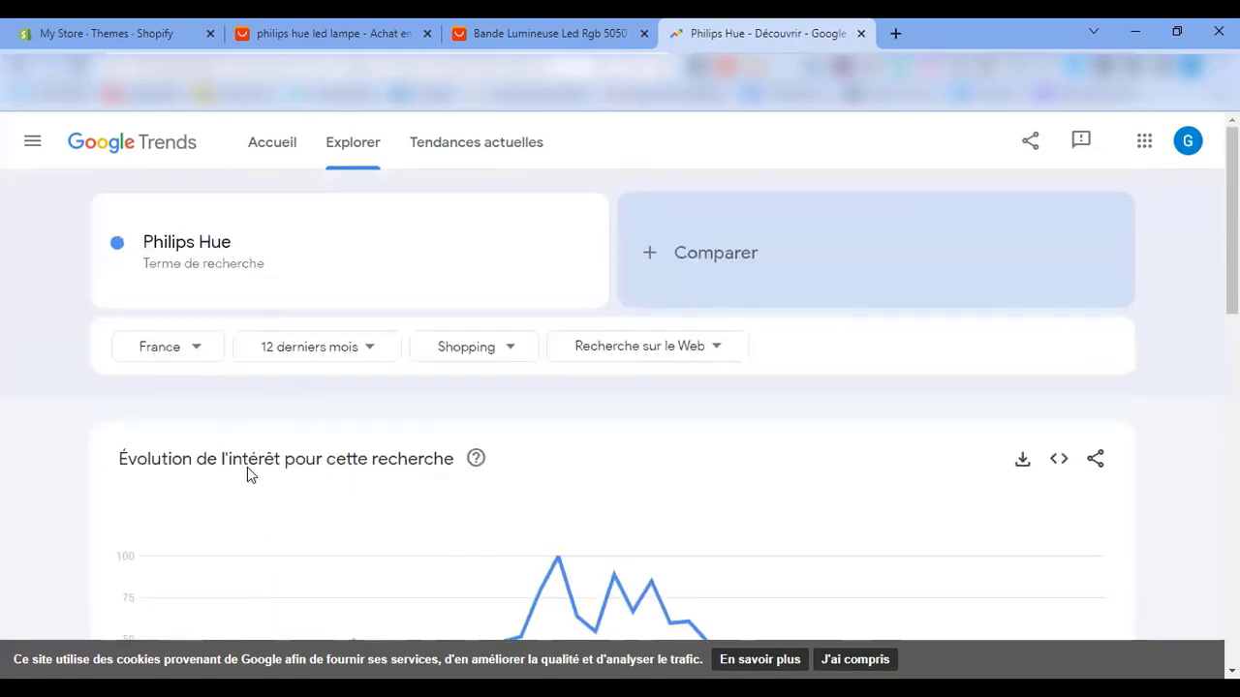
click(290, 350)
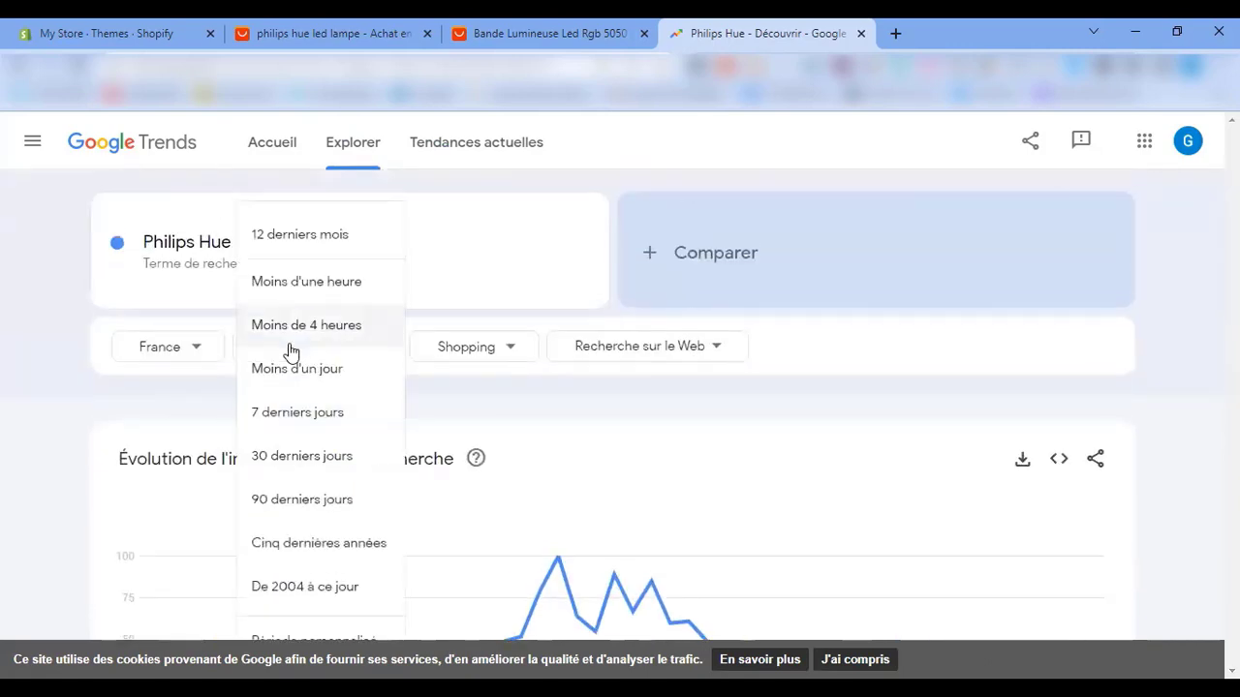
click(308, 459)
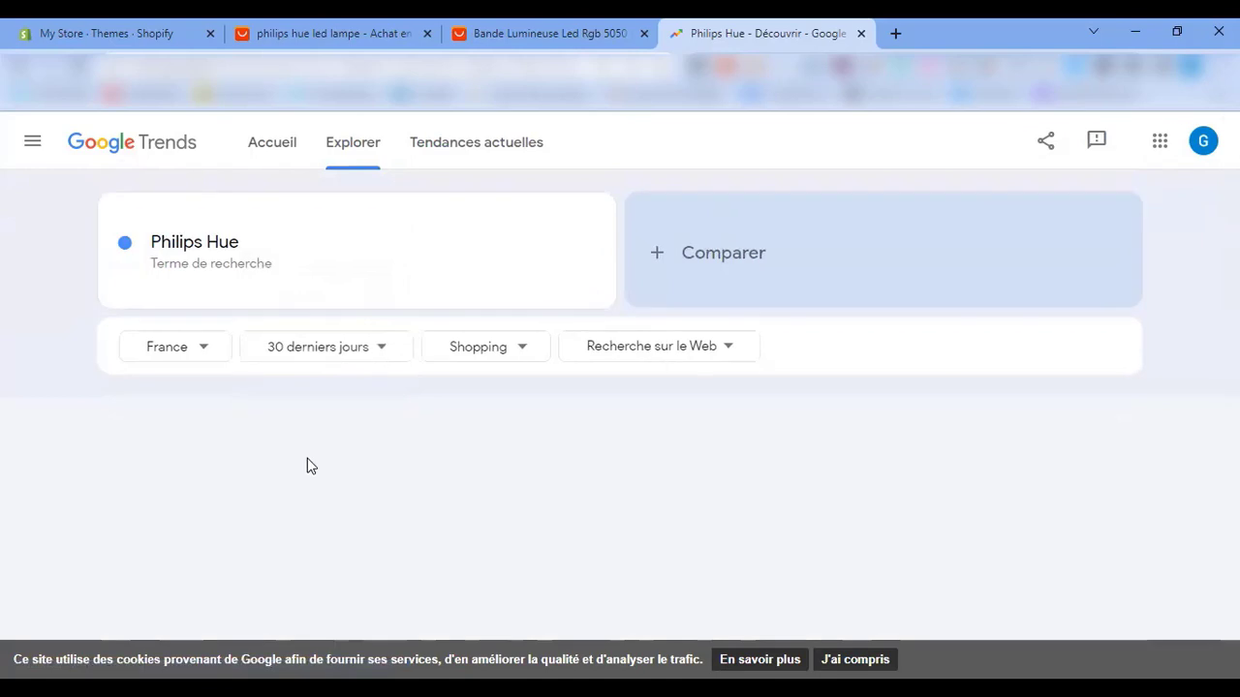
scroll(756, 439, down, 2)
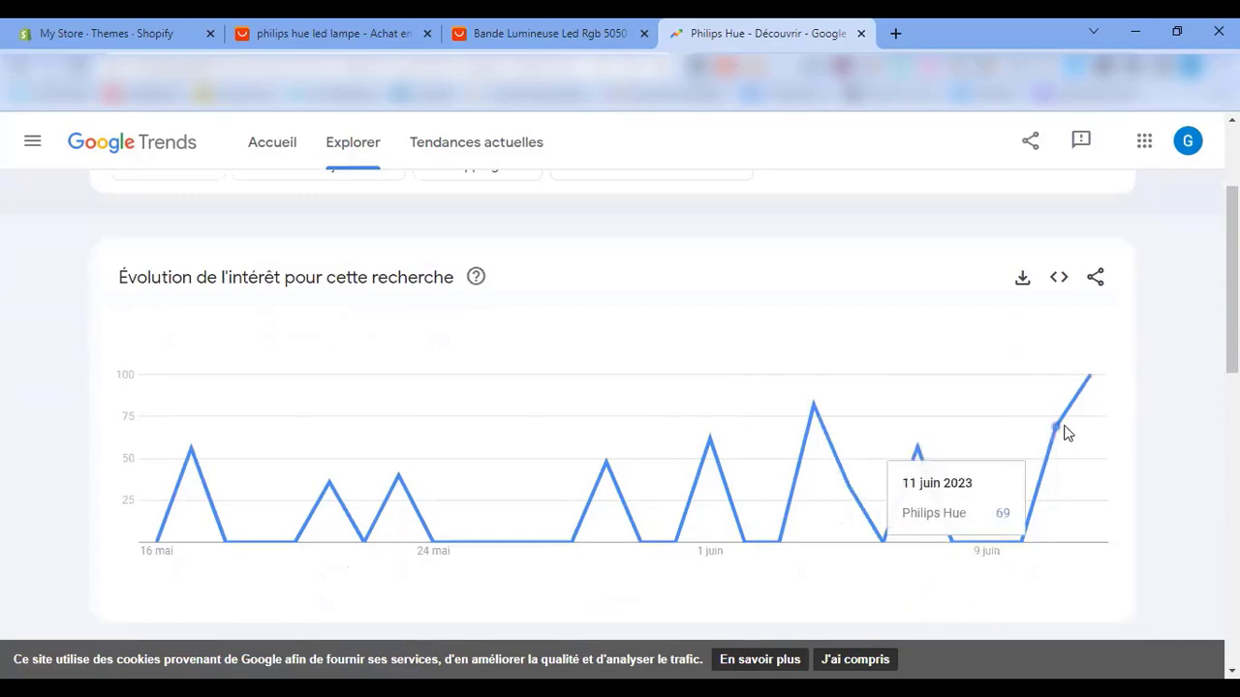
- Examine the regional breakdown of Philips Hue interest in France for the last 30 days
scroll(678, 504, up, 2)
scroll(897, 471, down, 3)
scroll(893, 471, down, 3)
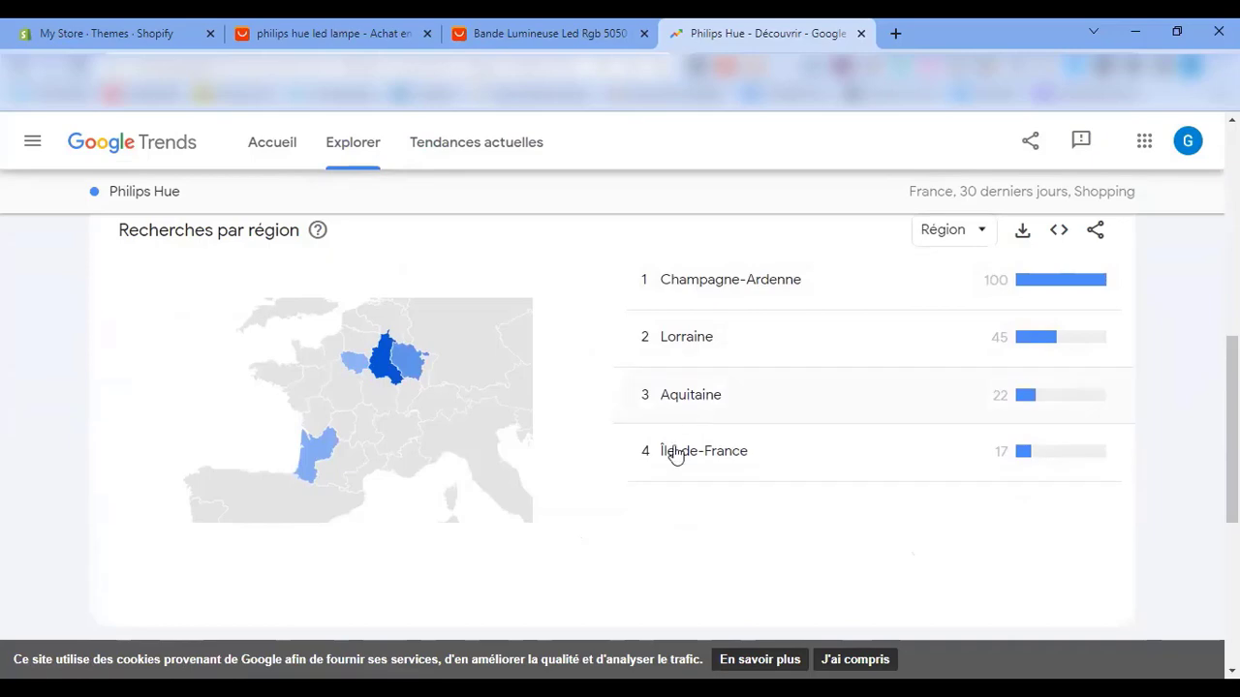
- Change the Philips Hue trend source for France to Google Shopping and examine the 30-day interest curve
scroll(326, 403, up, 5)
scroll(339, 388, up, 2)
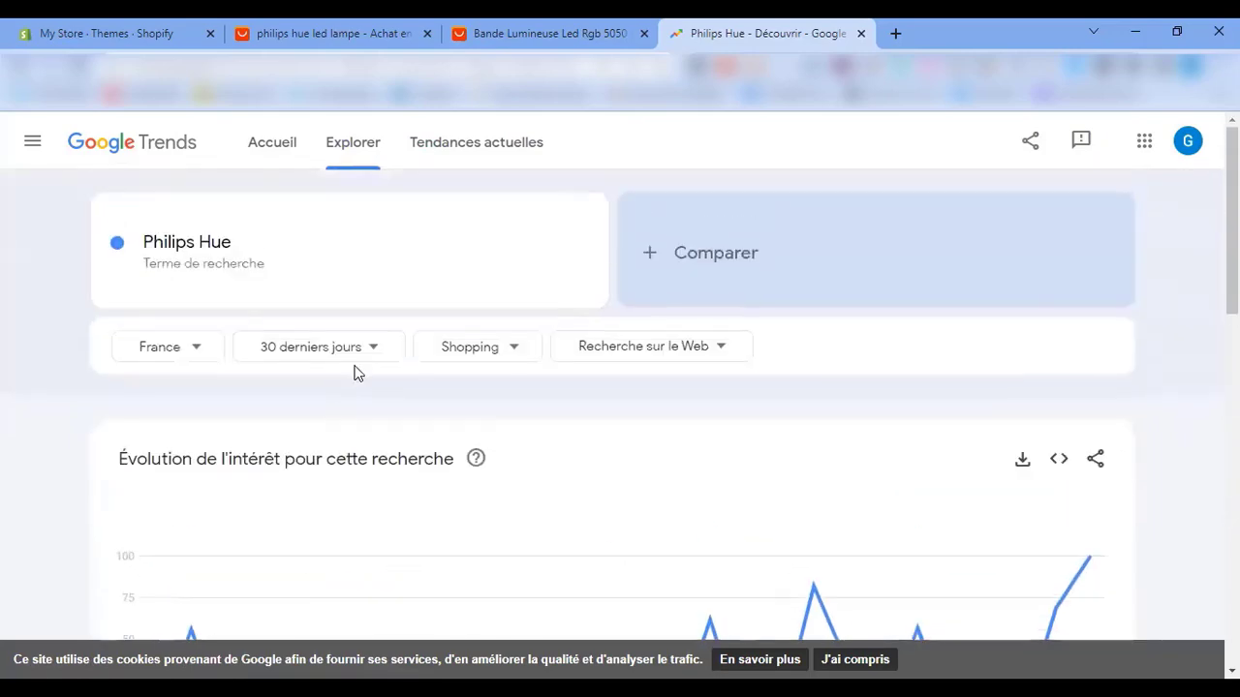
click(680, 355)
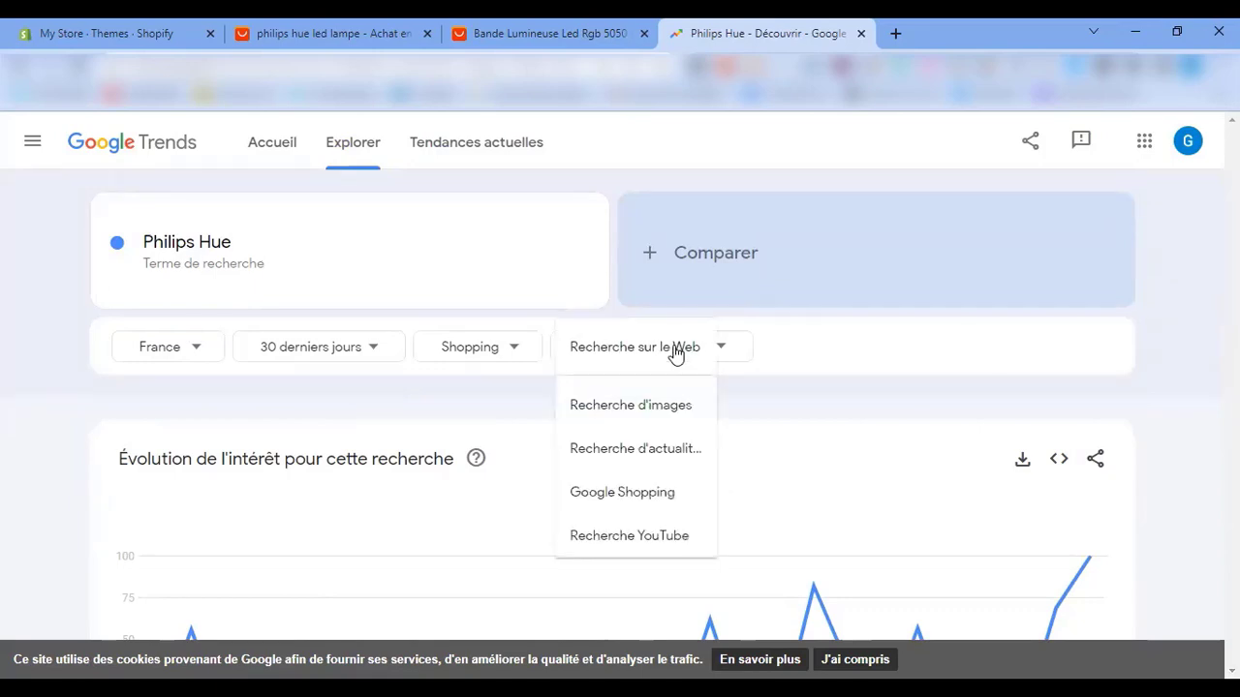
click(625, 498)
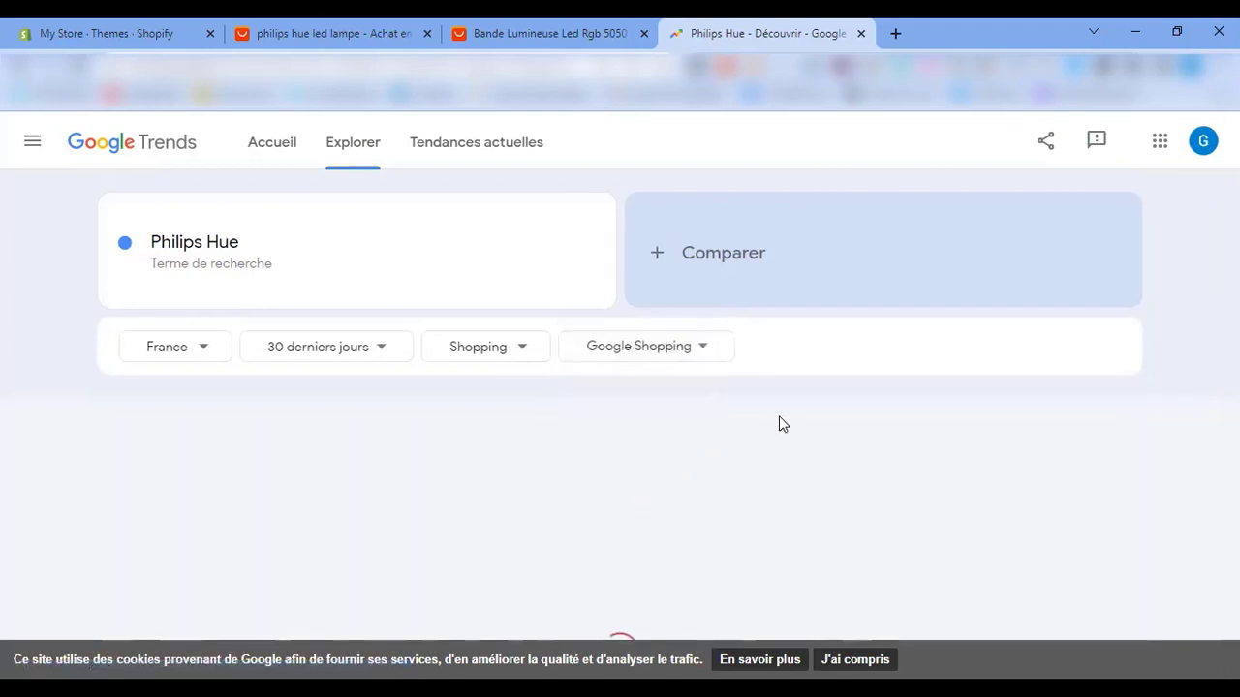
scroll(784, 426, down, 5)
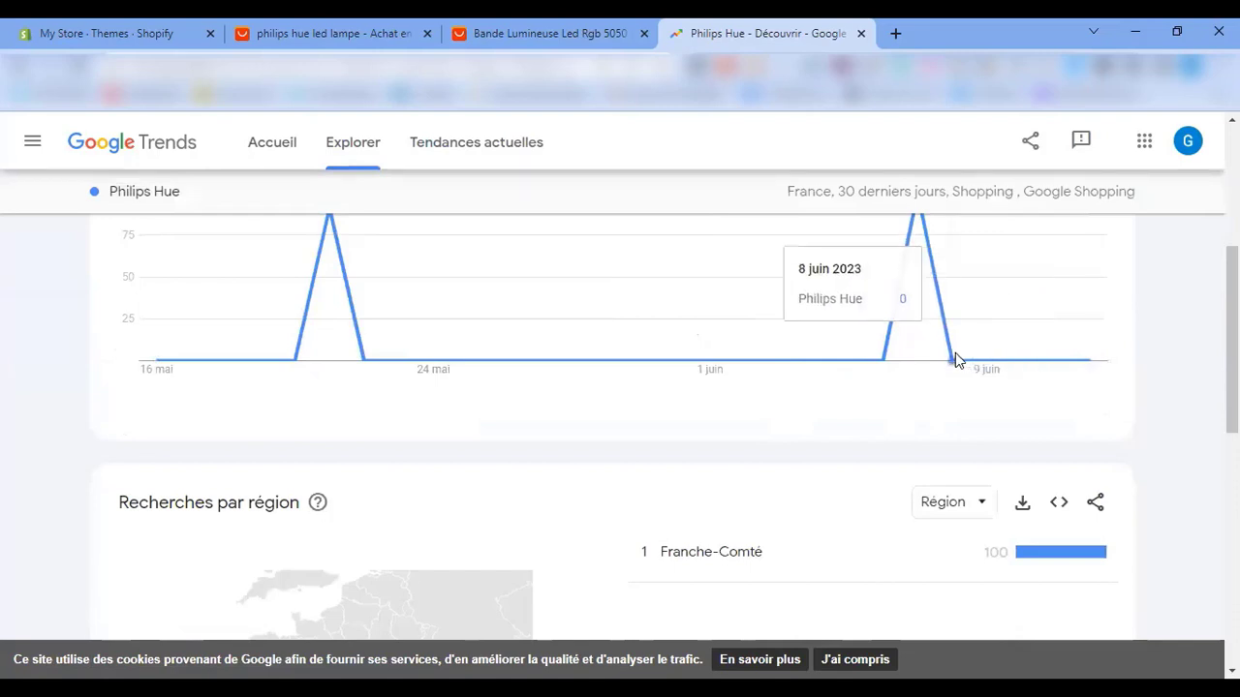
scroll(936, 329, up, 2)
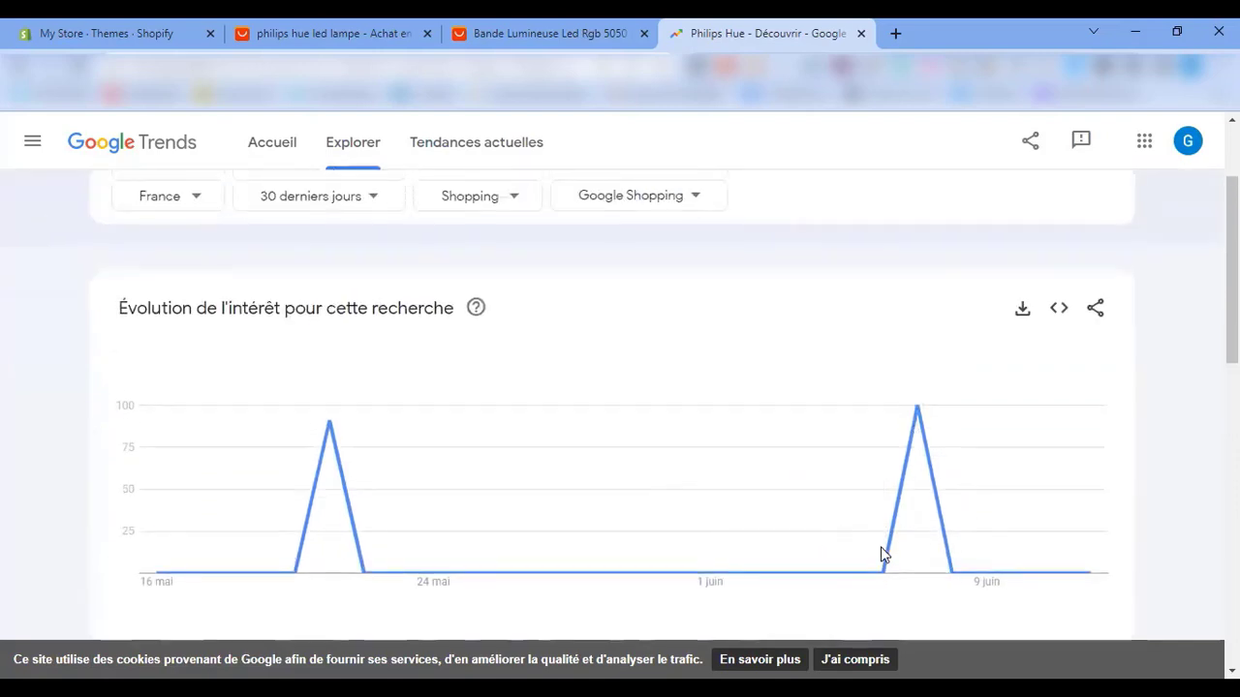
- Switch the trend country to Royaume-Uni and examine the 30-day Google Shopping interest curve
scroll(864, 519, up, 2)
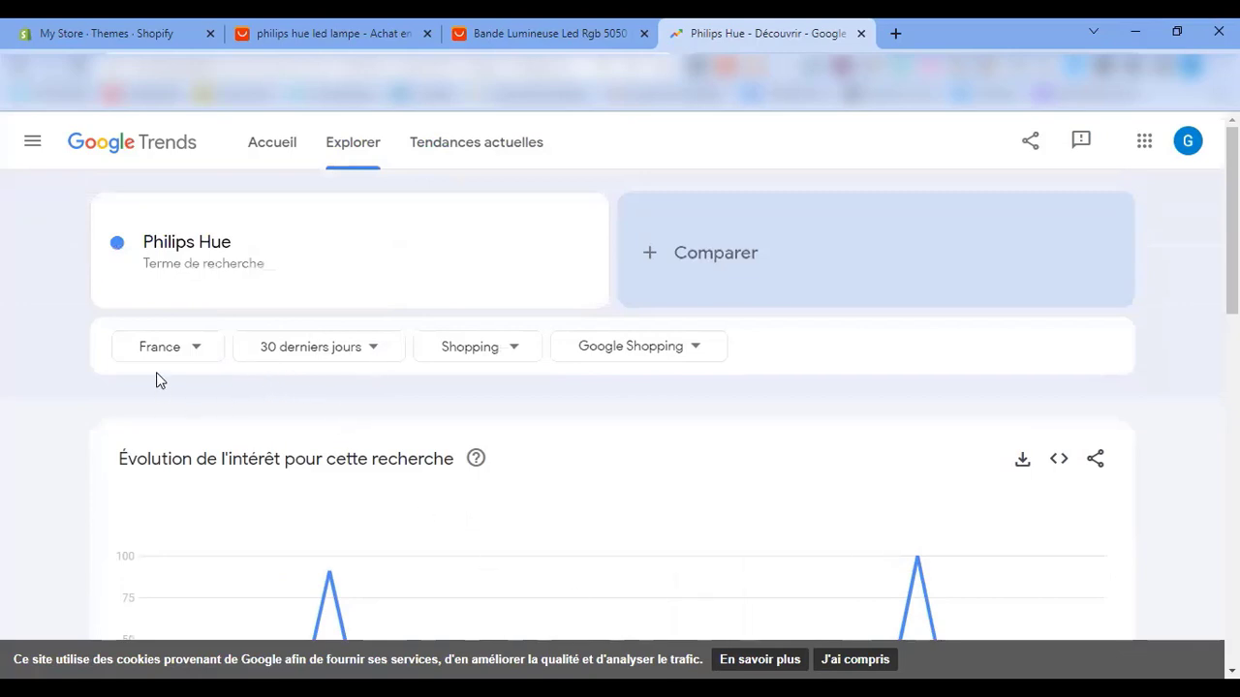
click(180, 347)
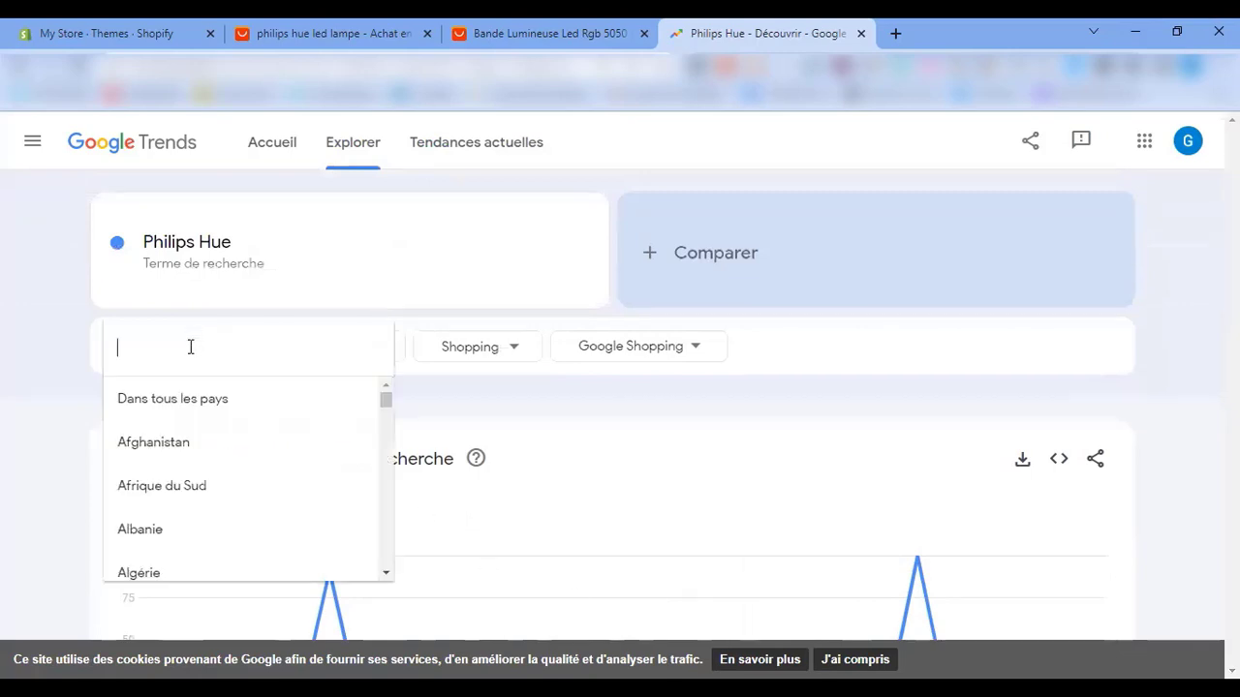
click(191, 346)
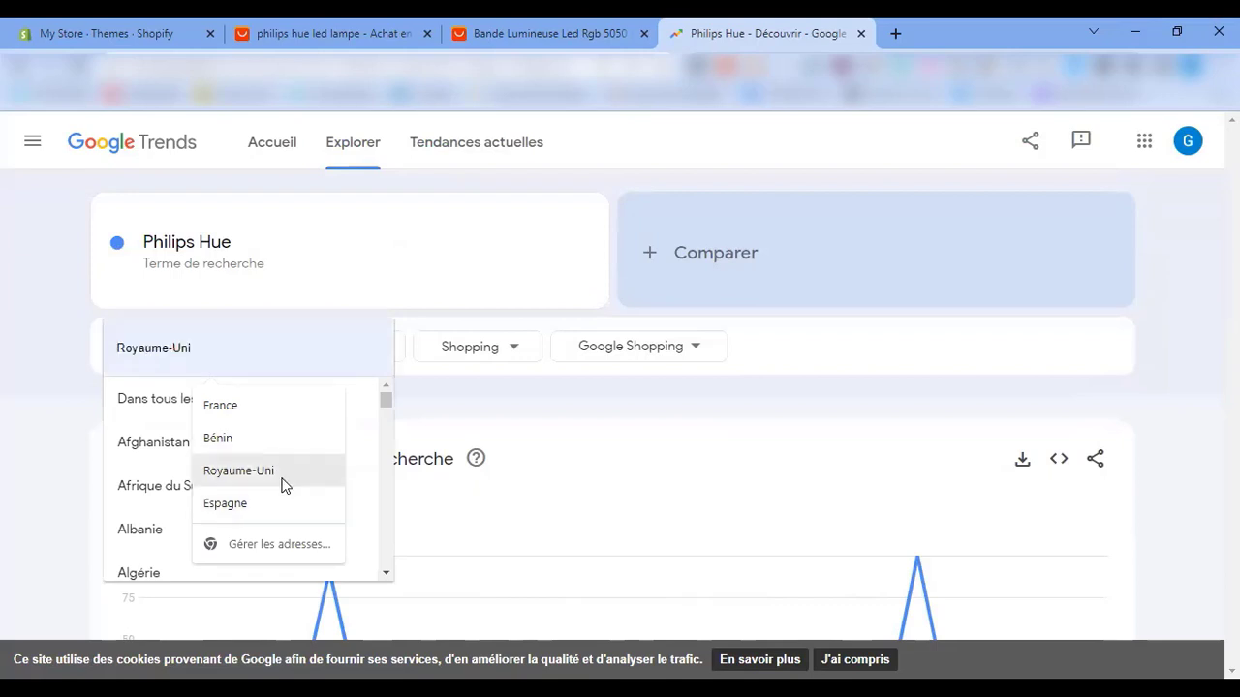
click(276, 471)
click(215, 405)
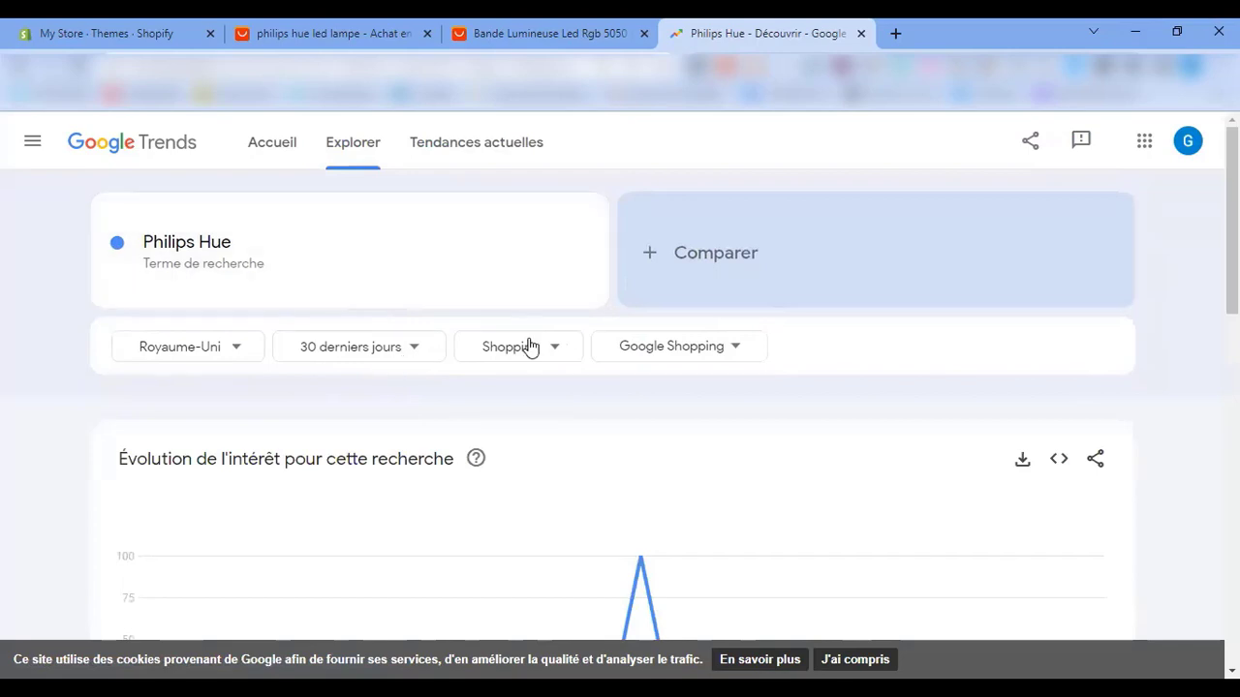
scroll(603, 421, down, 3)
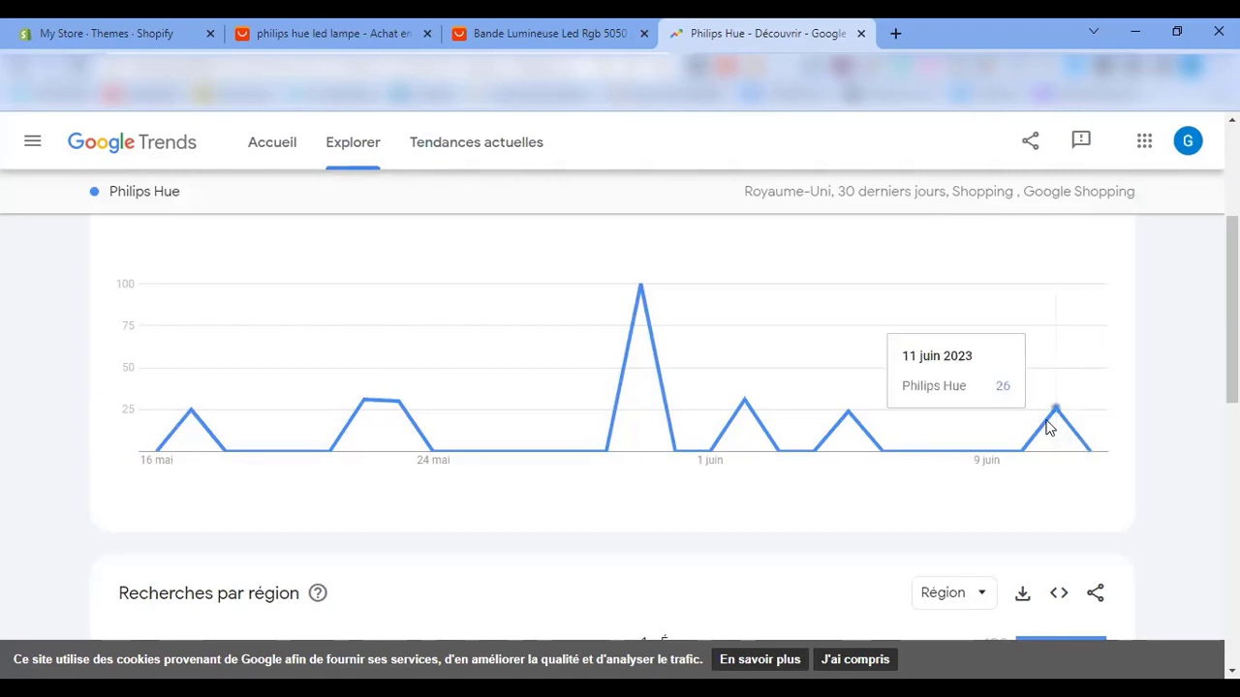
- Switch the trend country to Italie and examine the 30-day Google Shopping interest curve up to its most recent days
scroll(762, 504, up, 3)
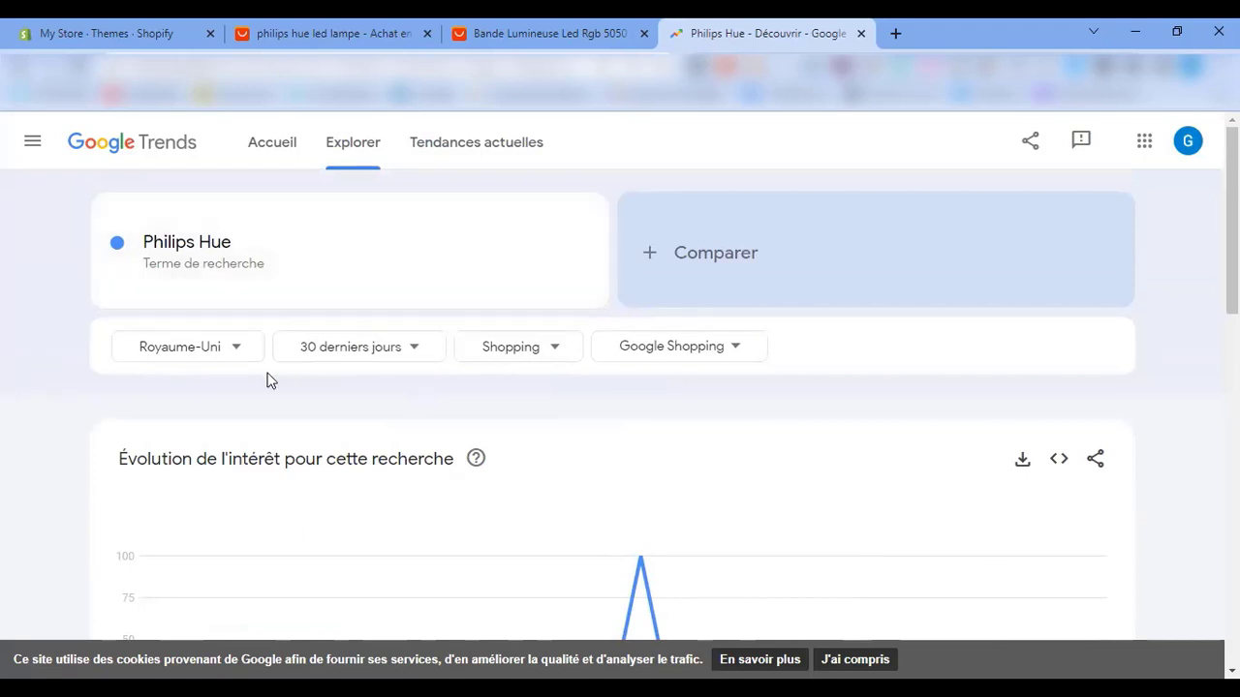
click(233, 350)
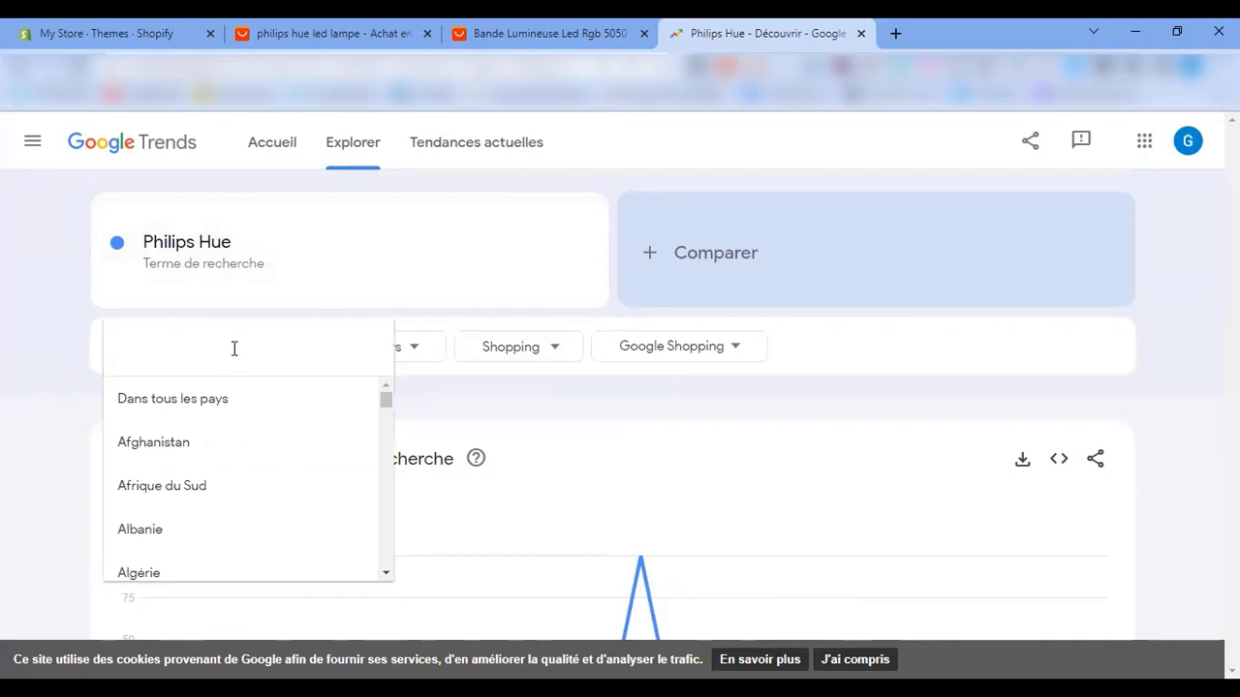
text(ita)
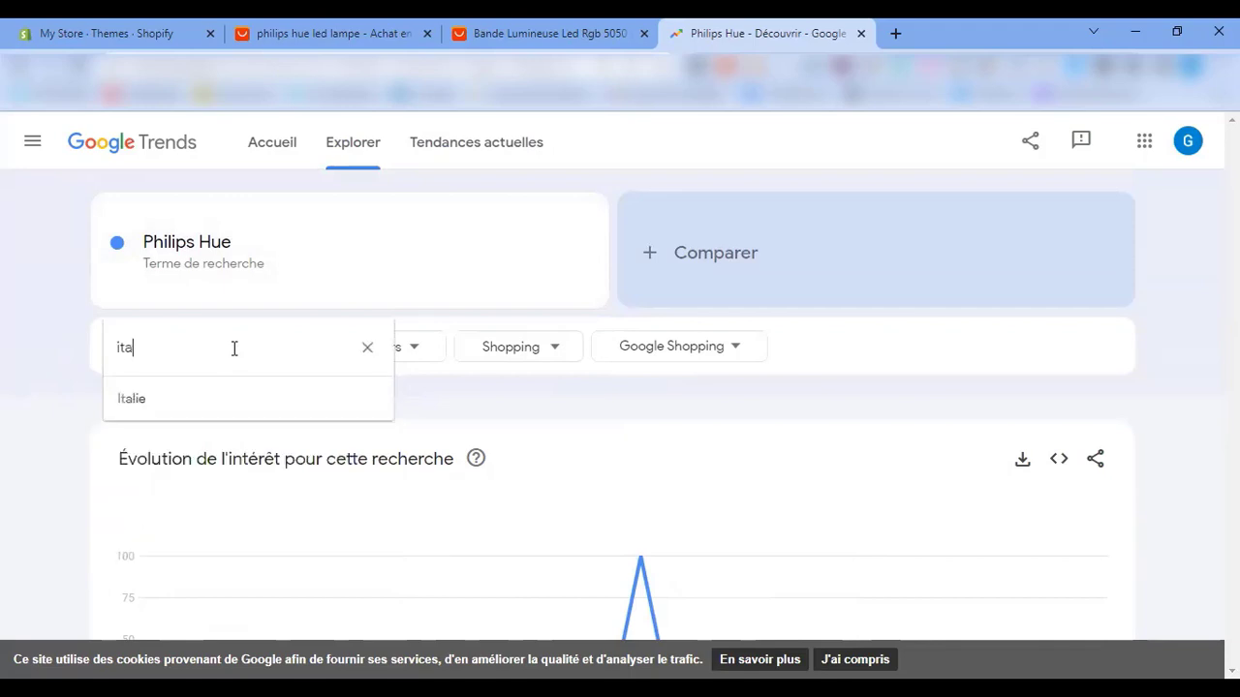
click(194, 400)
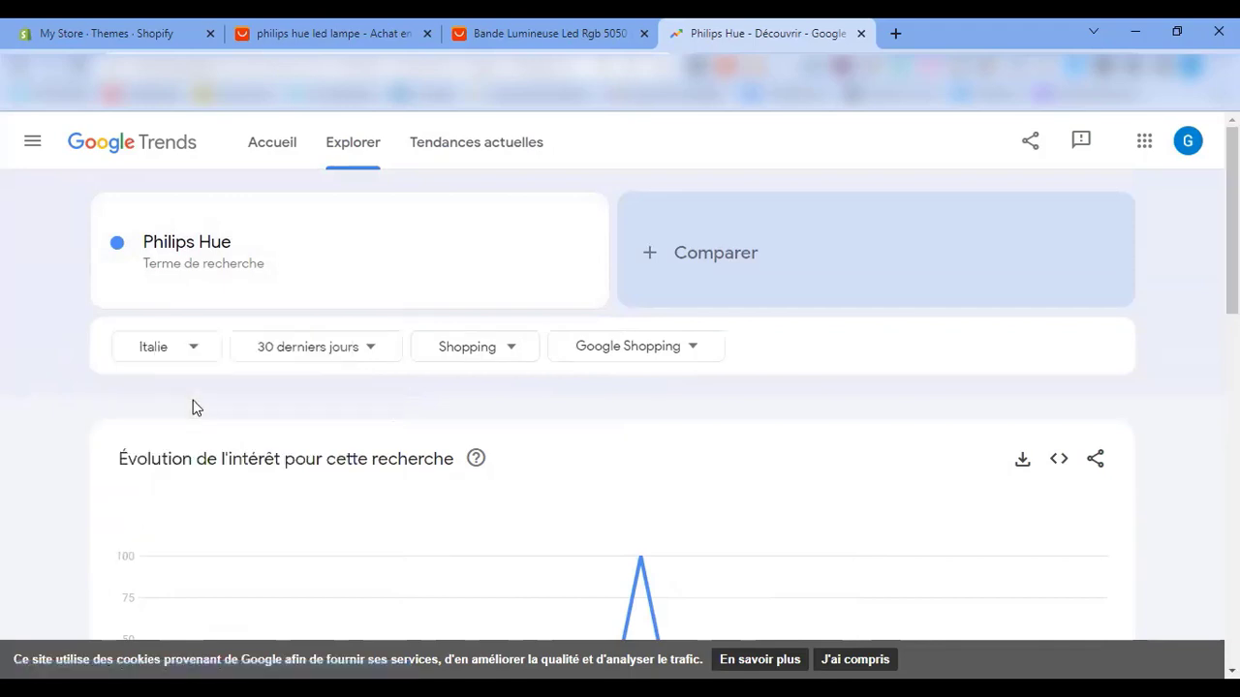
scroll(750, 395, down, 2)
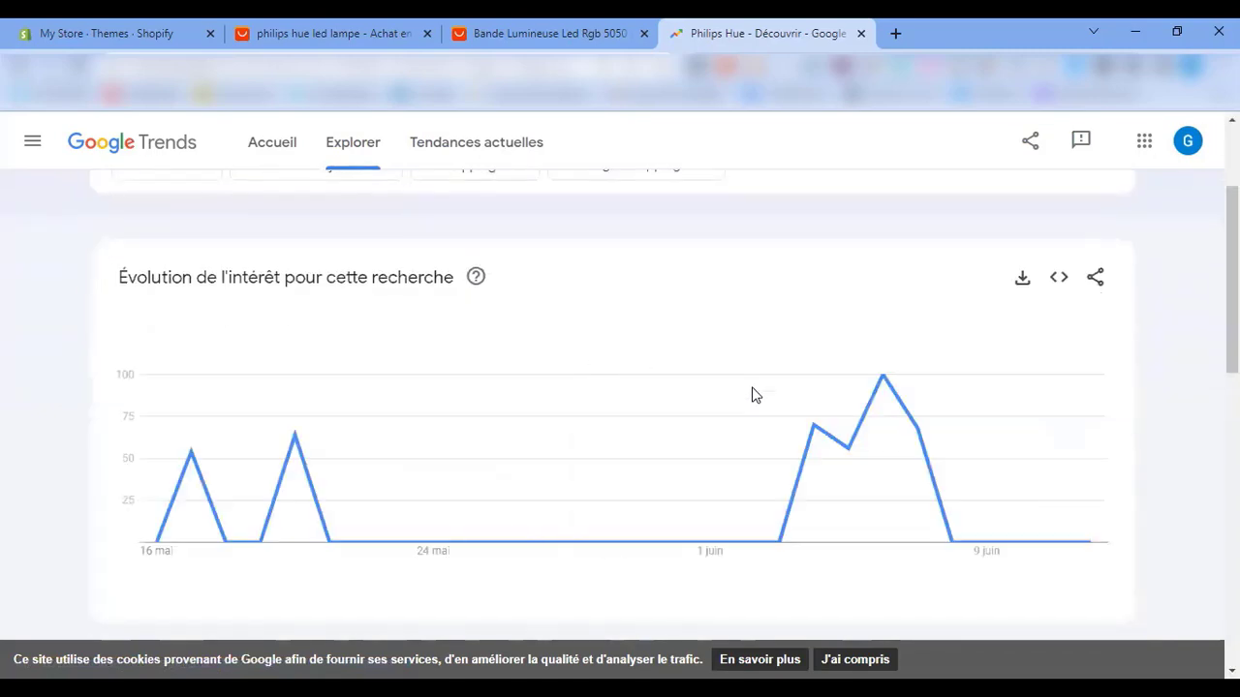
scroll(817, 437, up, 3)
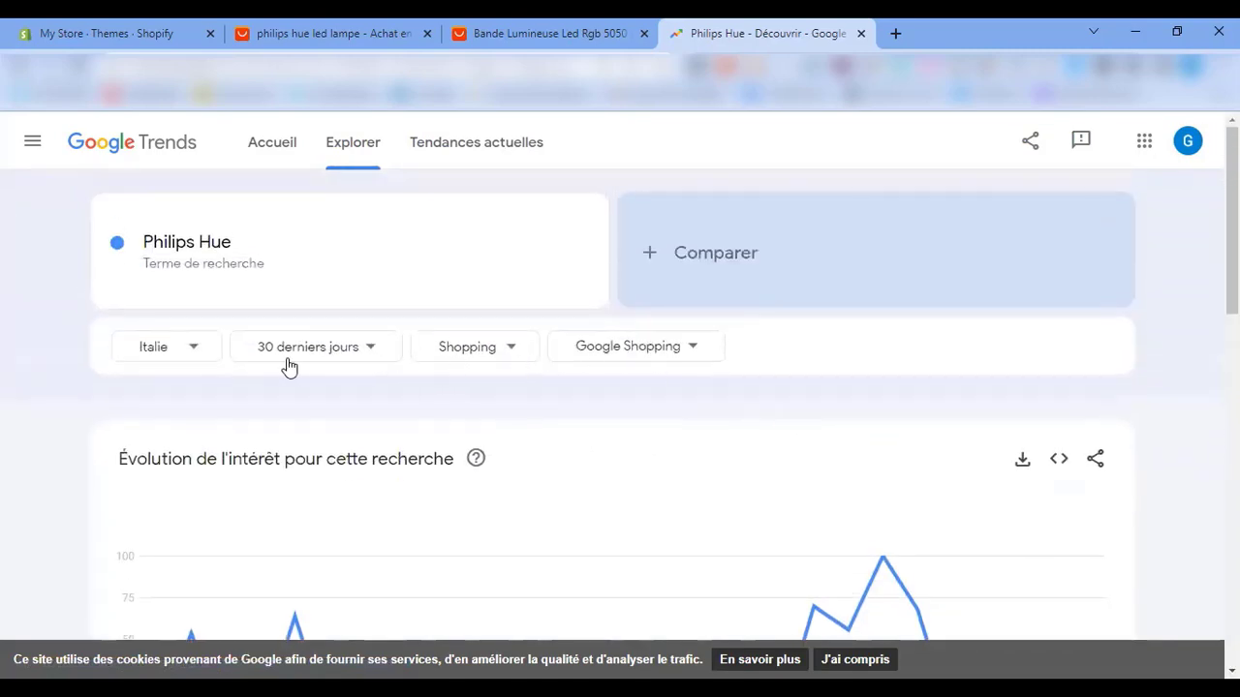
scroll(370, 405, down, 2)
scroll(374, 408, down, 1)
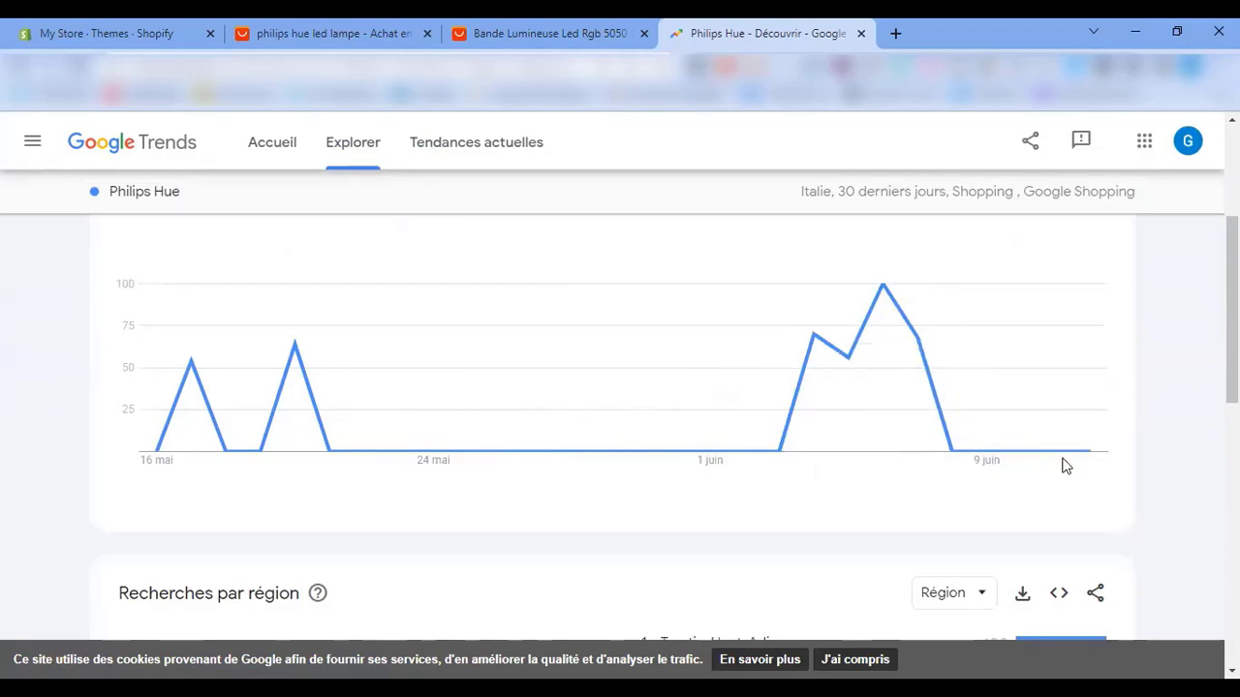
- Set the trend period for Italie to the last 90 days and examine the Google Shopping interest curve
scroll(578, 465, up, 3)
click(297, 354)
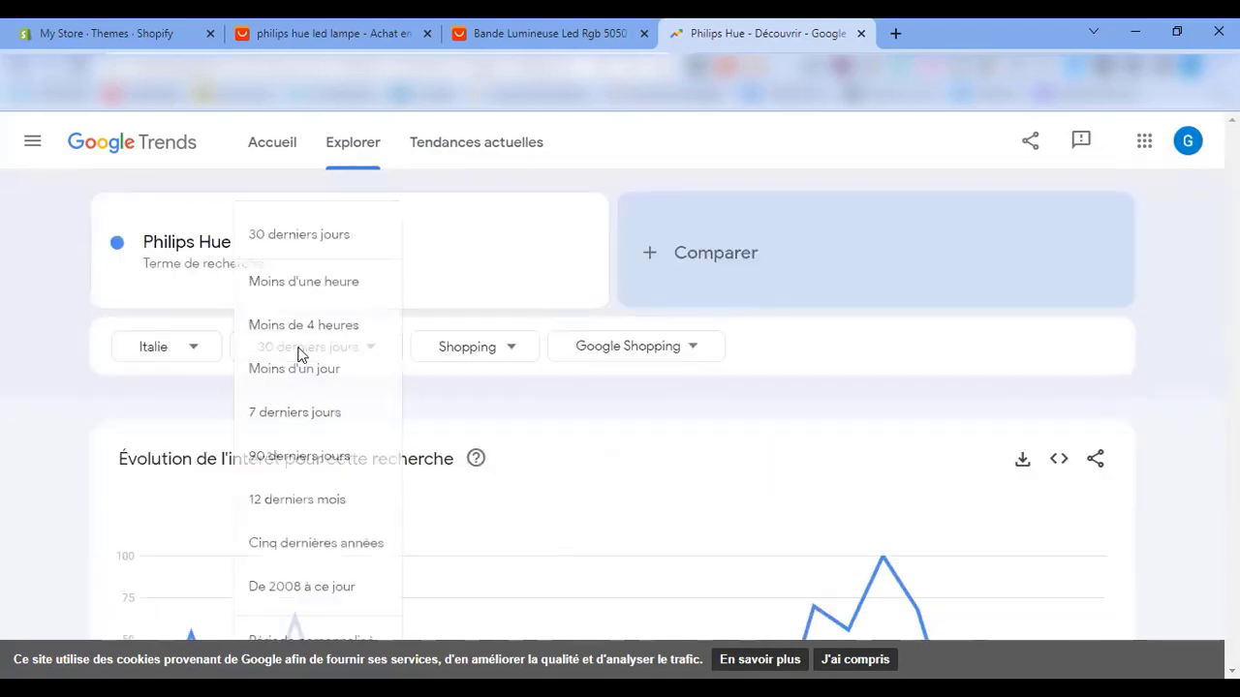
click(302, 456)
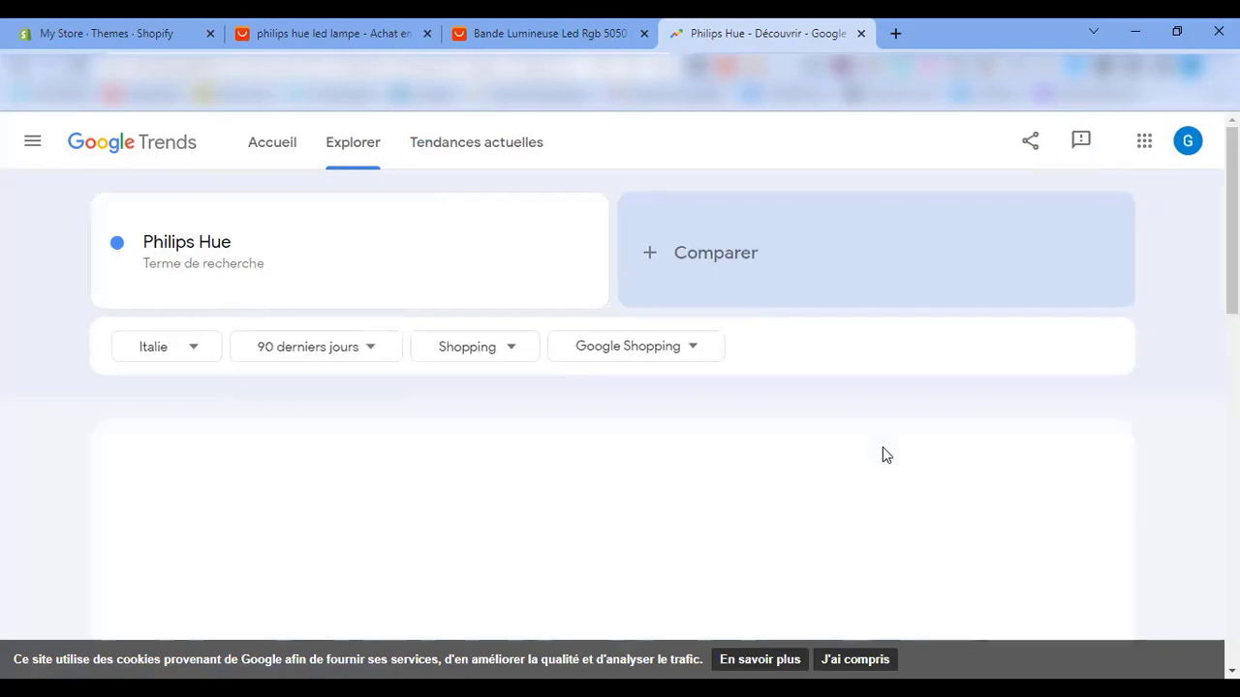
scroll(876, 445, down, 2)
- Change the trend source for Italie to web search and examine the 90-day interest curve
scroll(8, 243, up, 2)
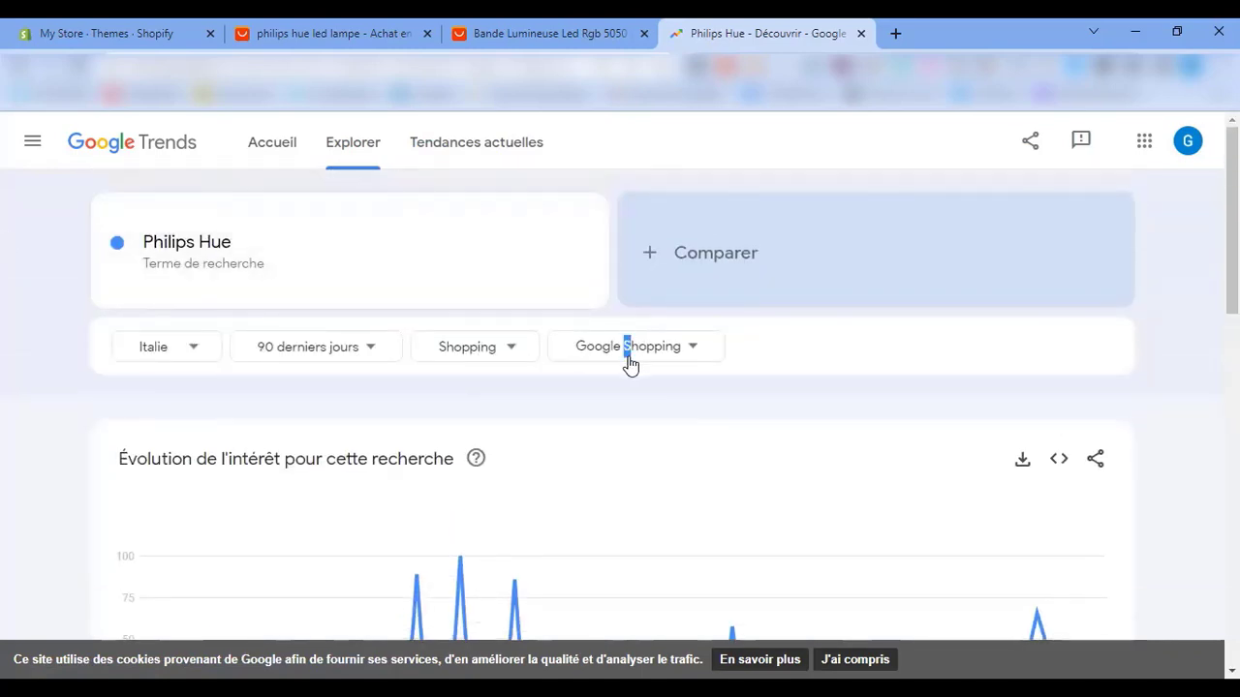
click(632, 354)
click(671, 406)
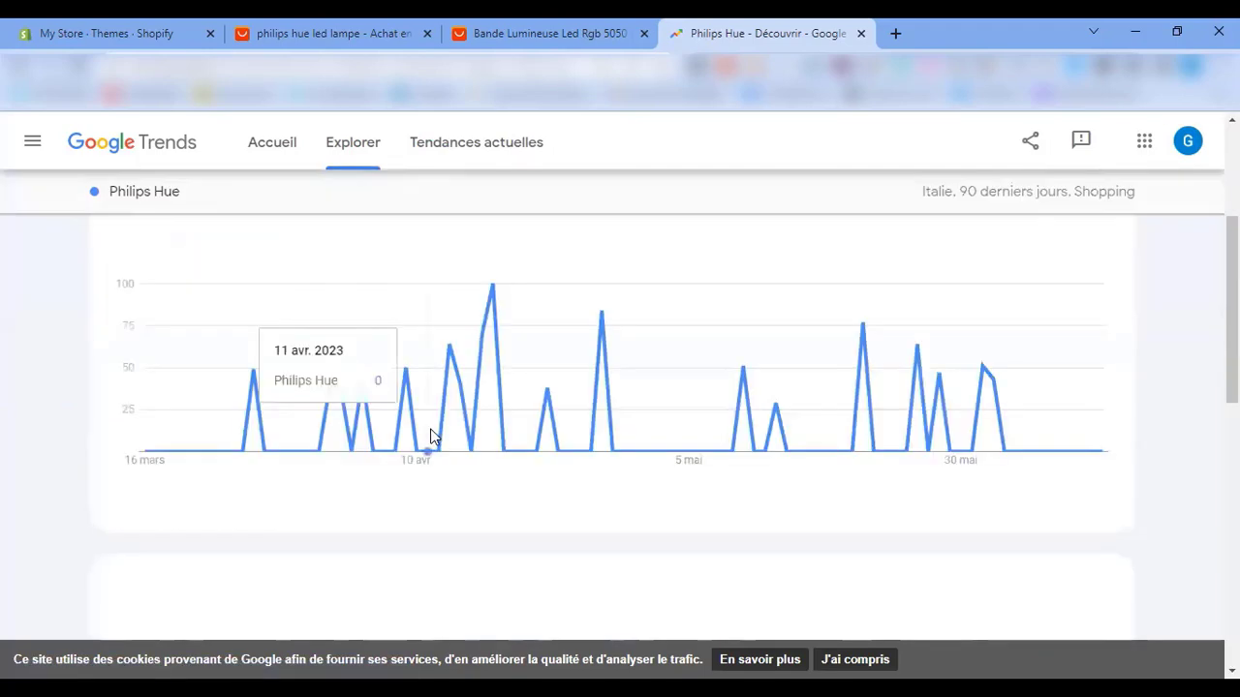
- Set the trend period for Italie to the last 30 days and examine the web search interest curve and associated topics
click(333, 360)
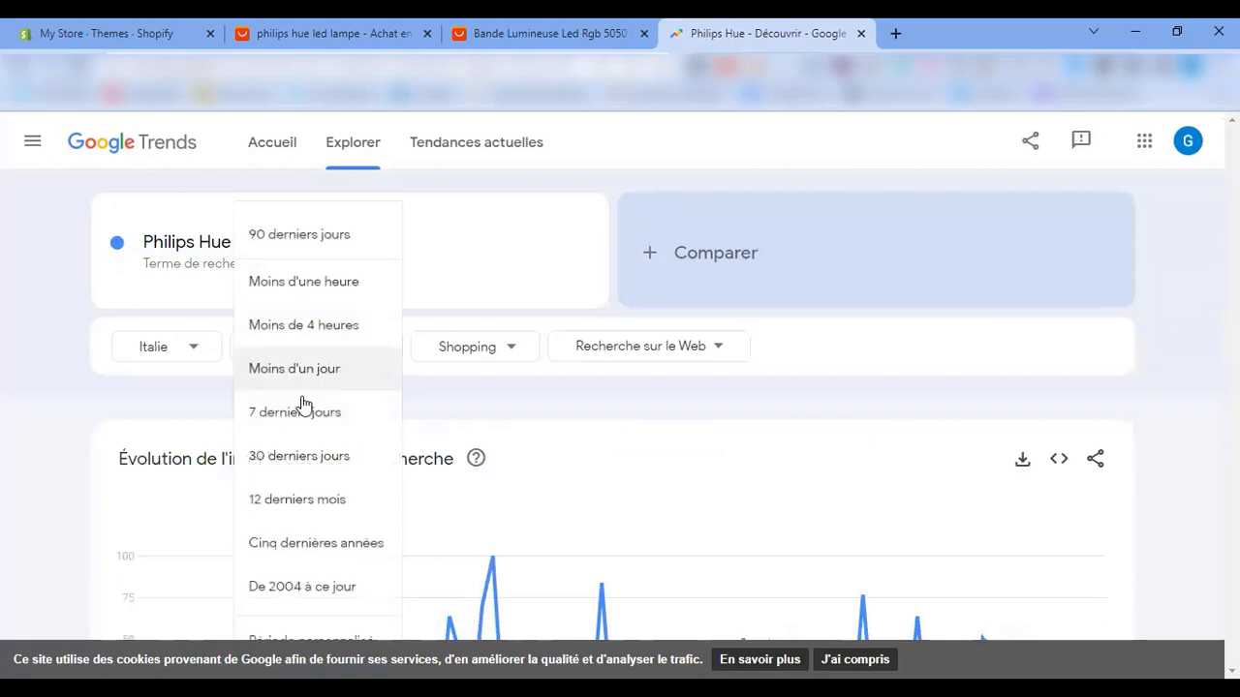
click(290, 456)
scroll(848, 435, down, 2)
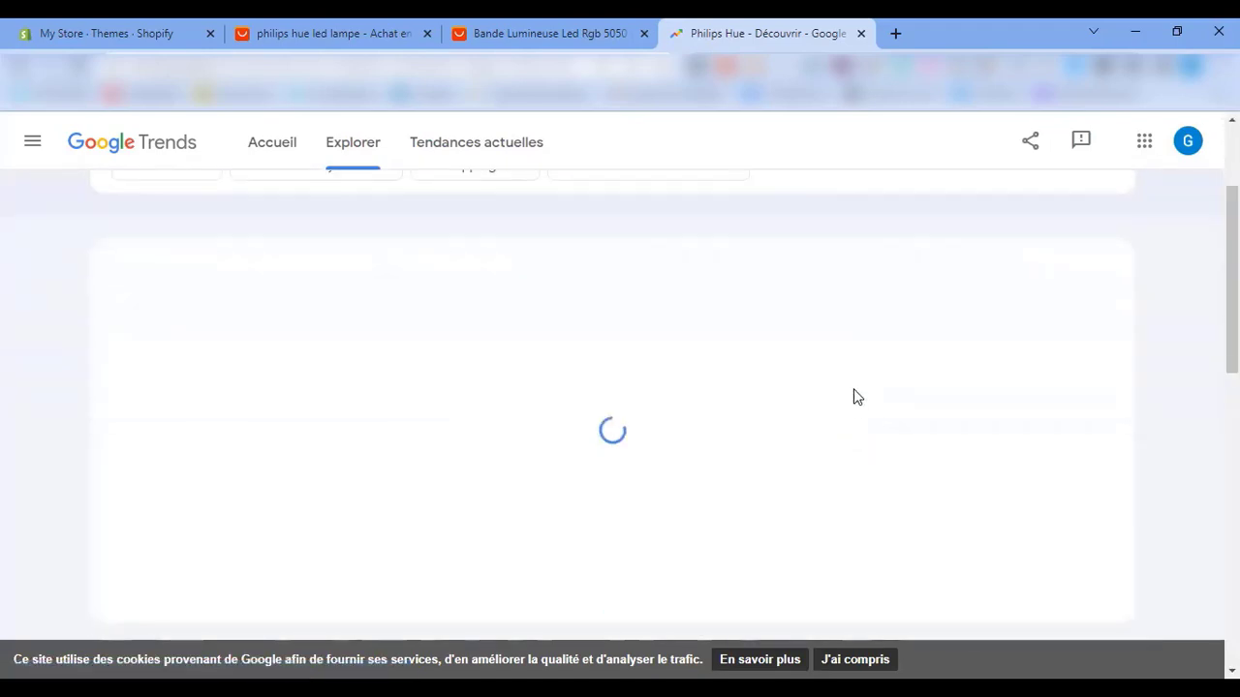
scroll(486, 302, up, 2)
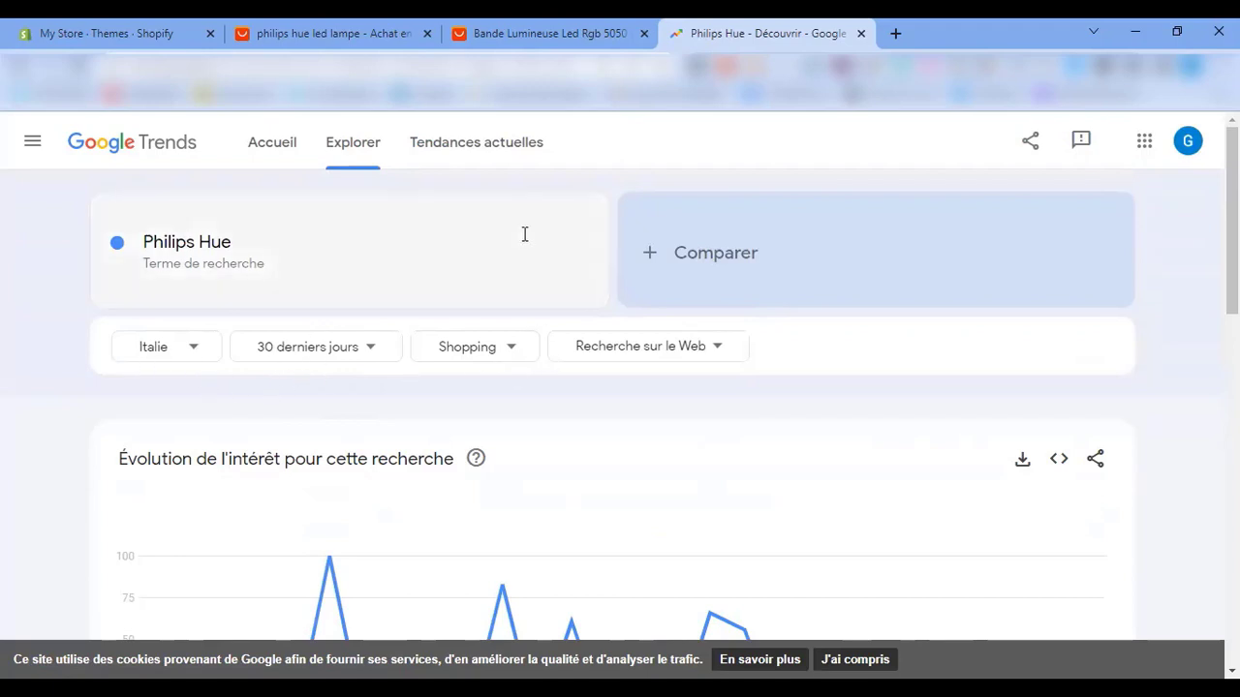
scroll(969, 379, down, 4)
scroll(971, 382, down, 6)
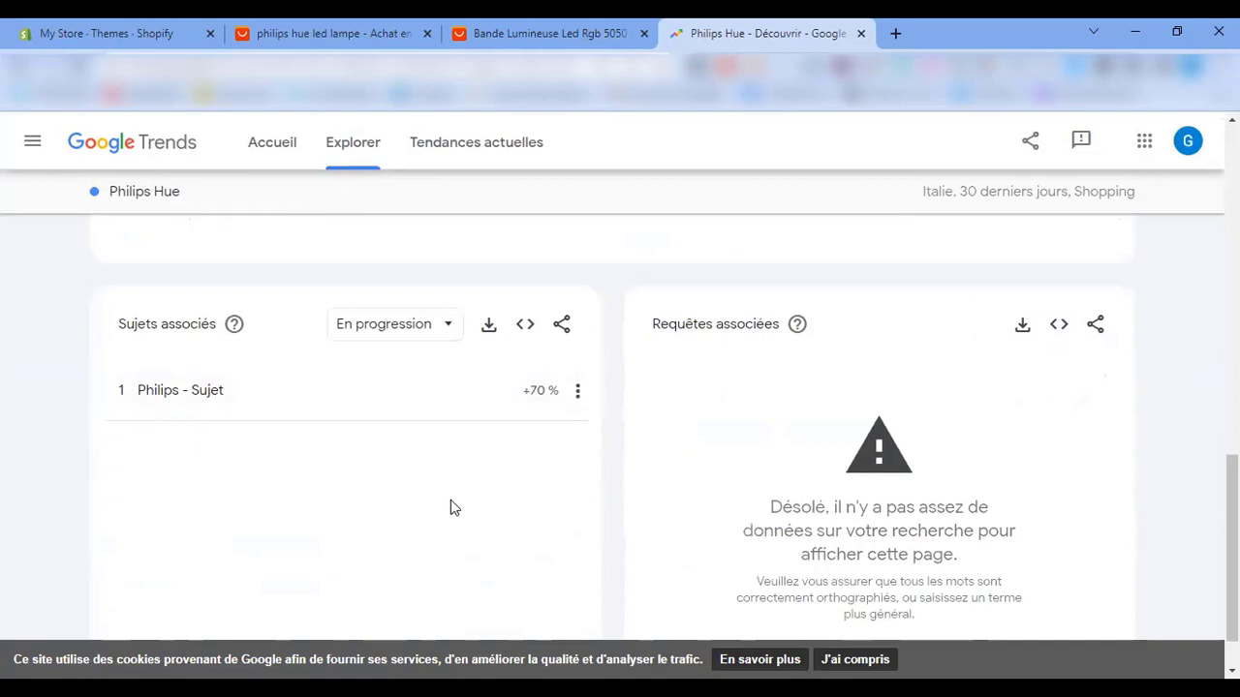
- Switch the trend country back to France and examine the 30-day interest curve, the regional breakdown and the associated topics
scroll(446, 504, up, 10)
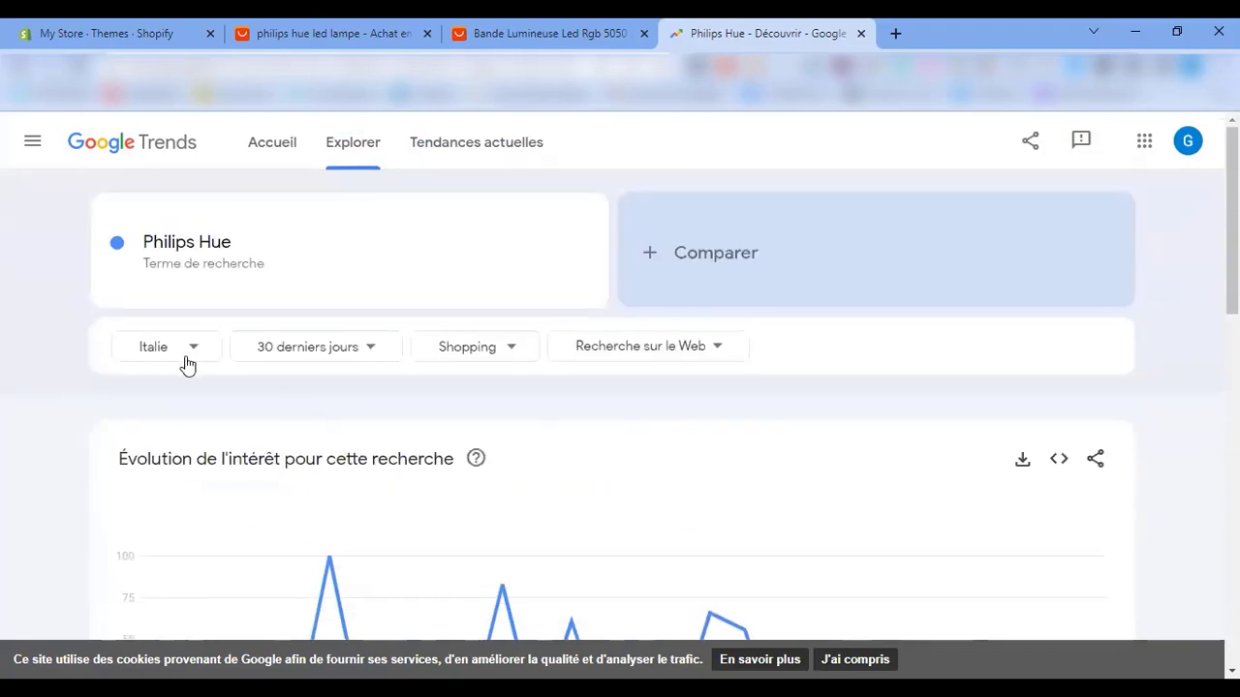
click(188, 364)
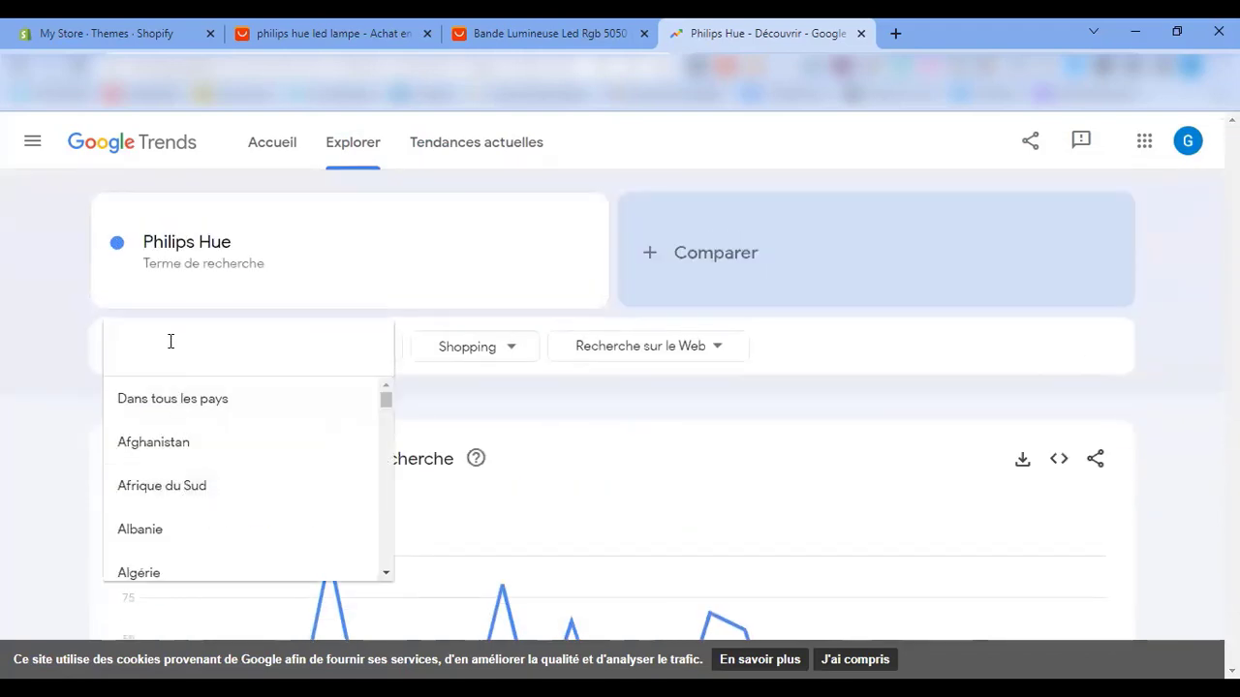
text(fr)
click(177, 409)
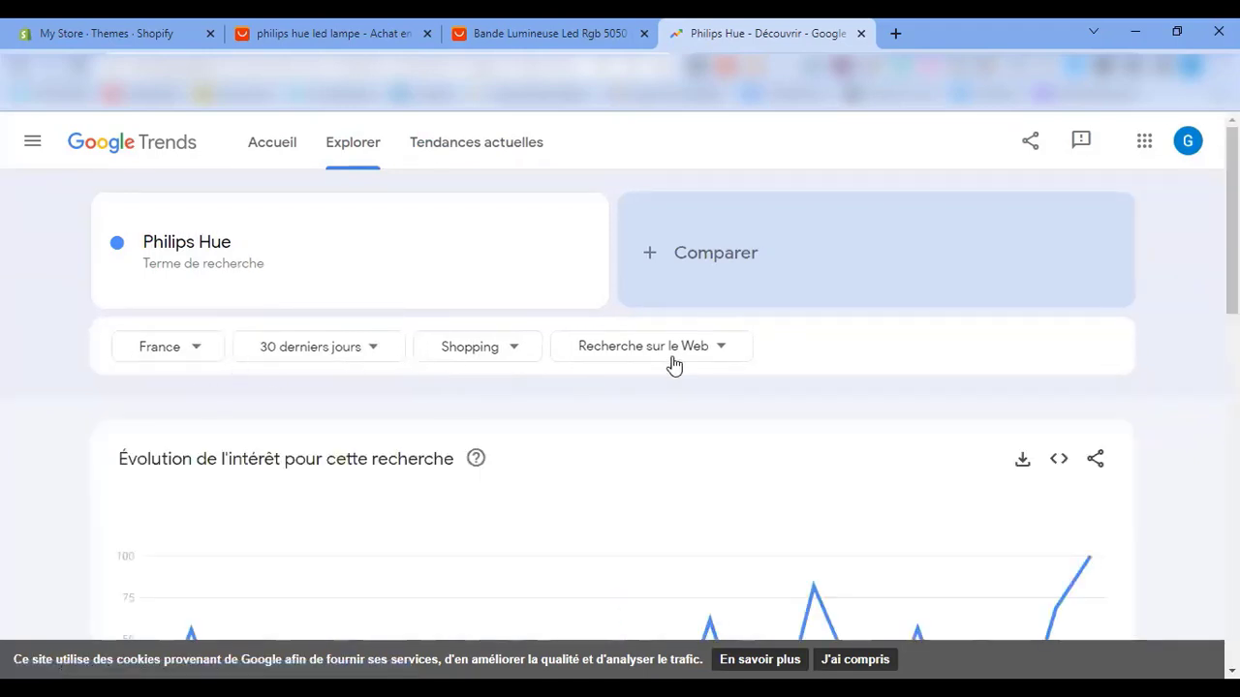
scroll(572, 399, down, 5)
scroll(486, 402, up, 4)
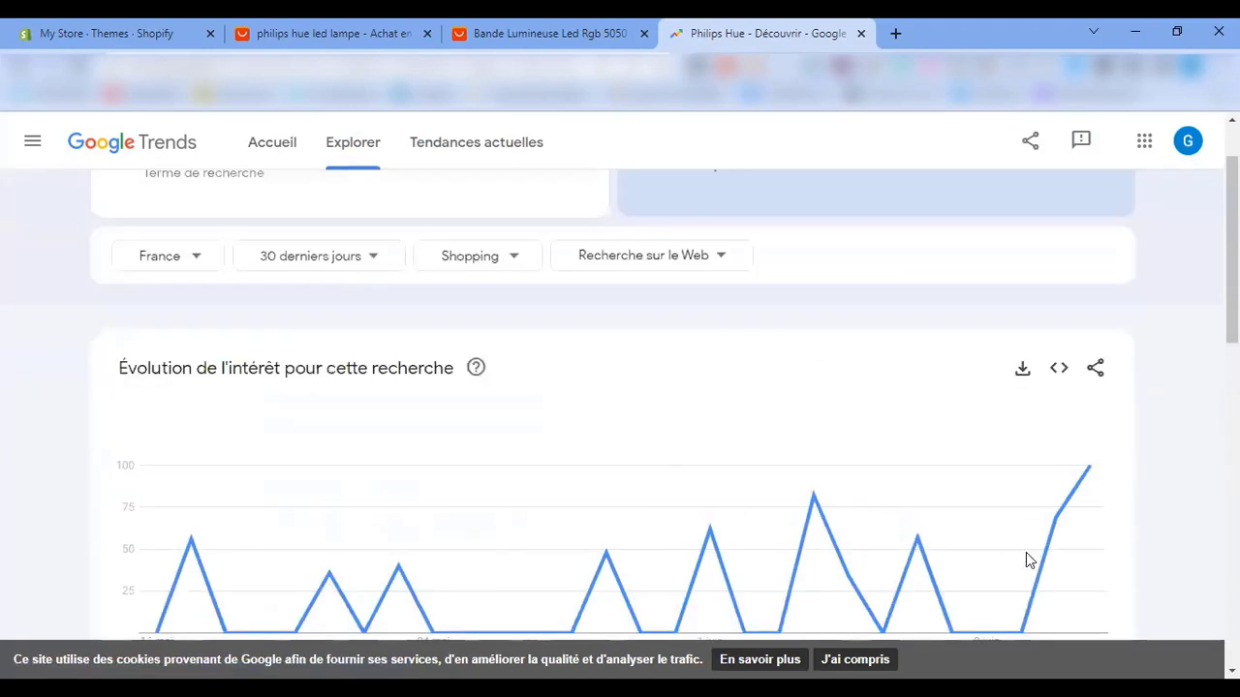
scroll(291, 446, down, 8)
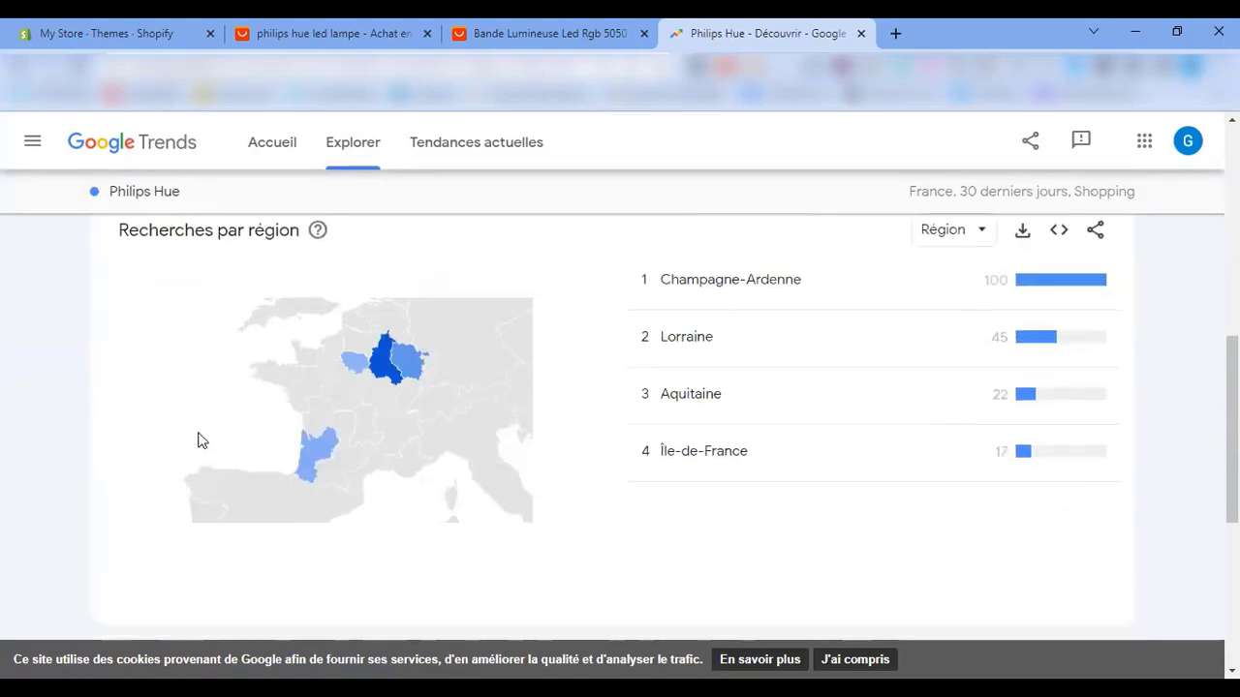
scroll(233, 388, down, 1)
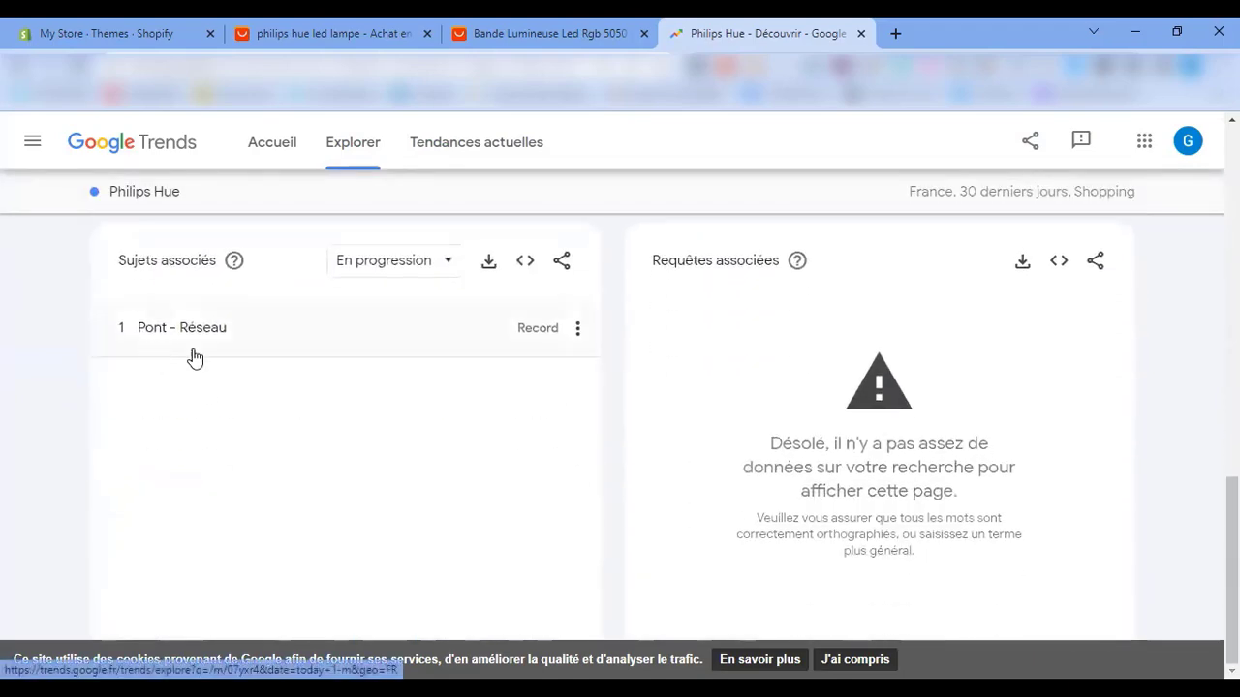
- Set the Philips Hue trend period for France to the last 12 months
scroll(470, 420, up, 4)
scroll(467, 421, up, 8)
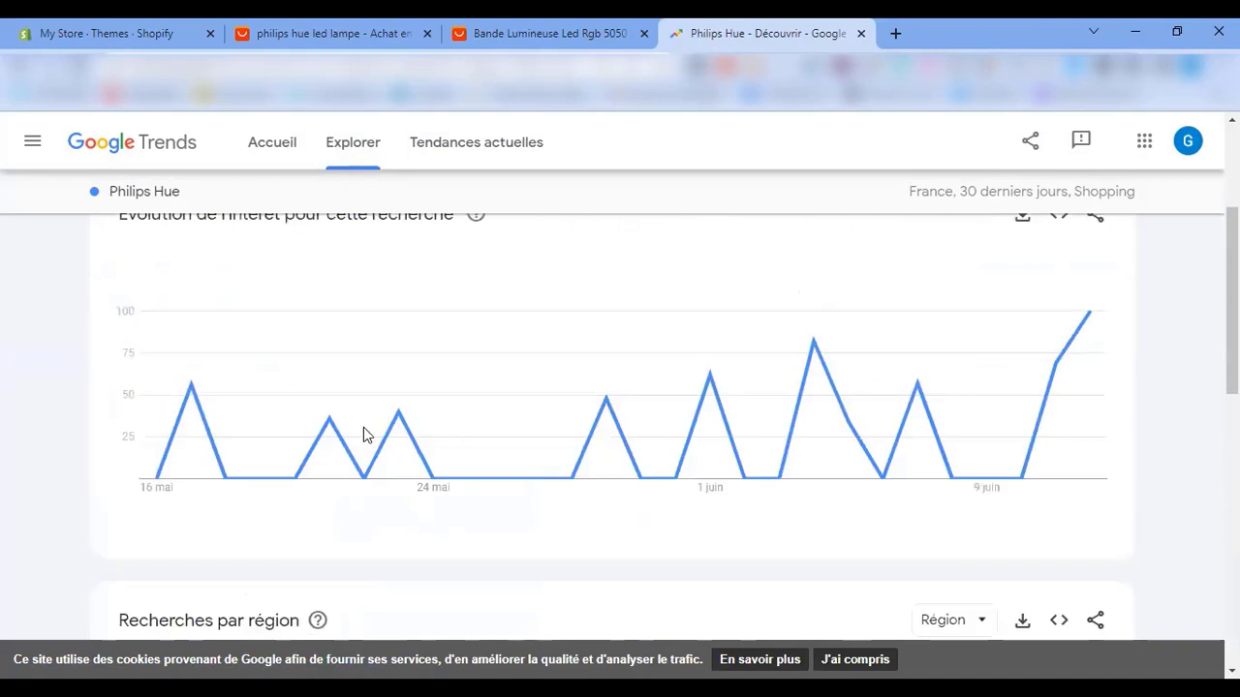
click(325, 351)
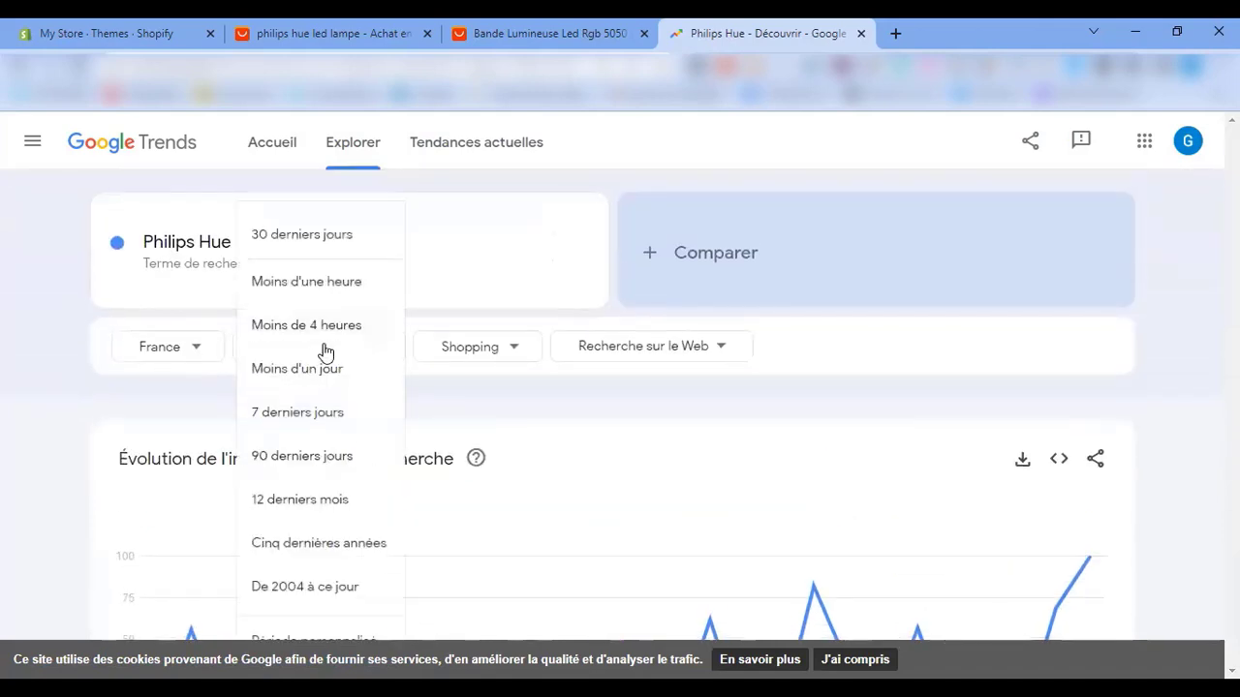
click(310, 502)
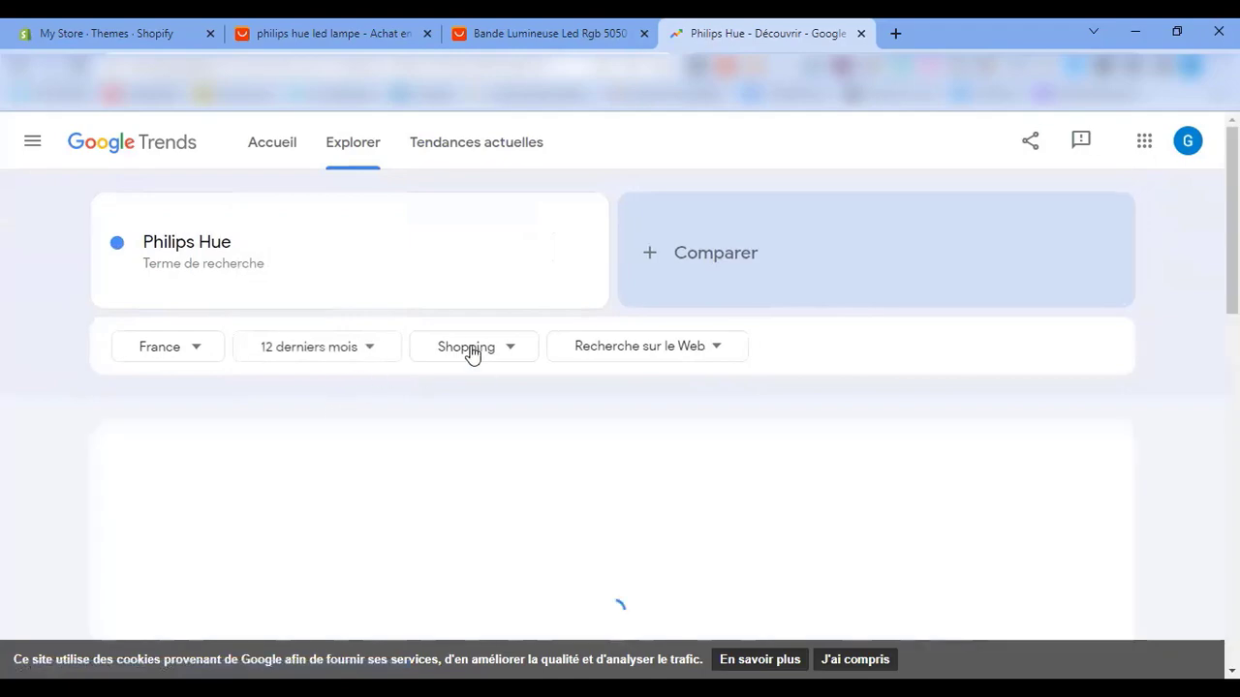
- Examine the topics and queries associated with Philips Hue in the Shopping category for France over the last 12 months
scroll(459, 387, down, 7)
scroll(424, 415, down, 4)
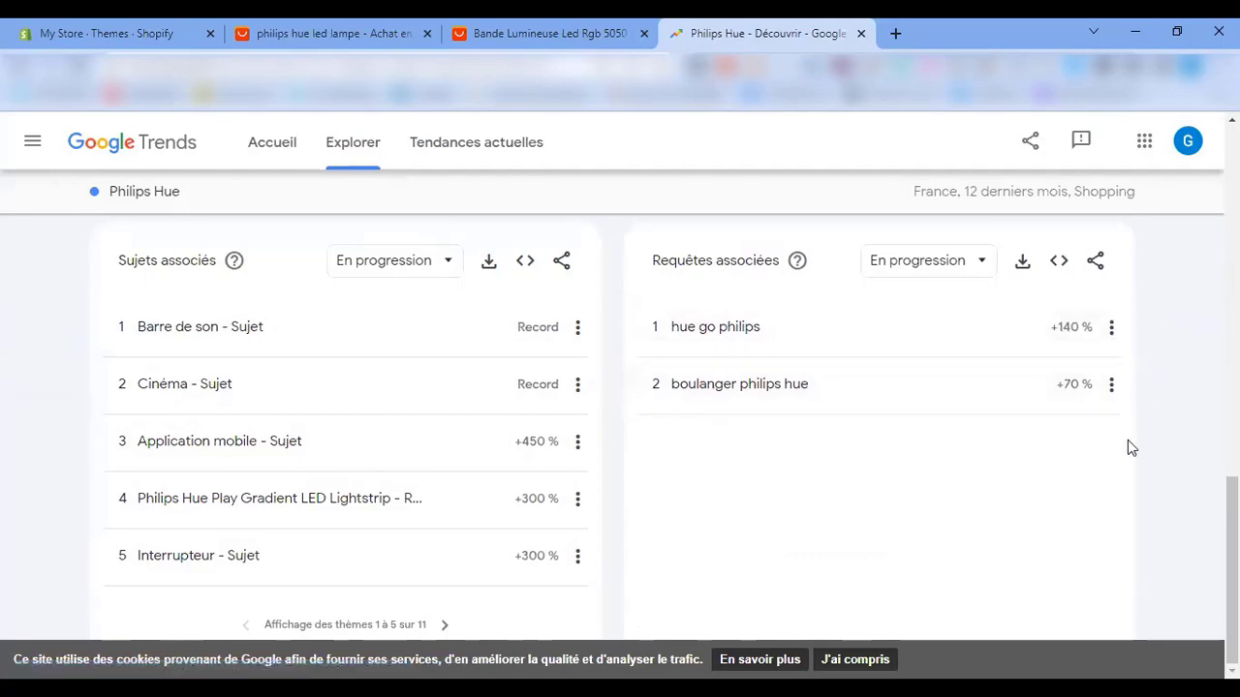
scroll(850, 501, up, 15)
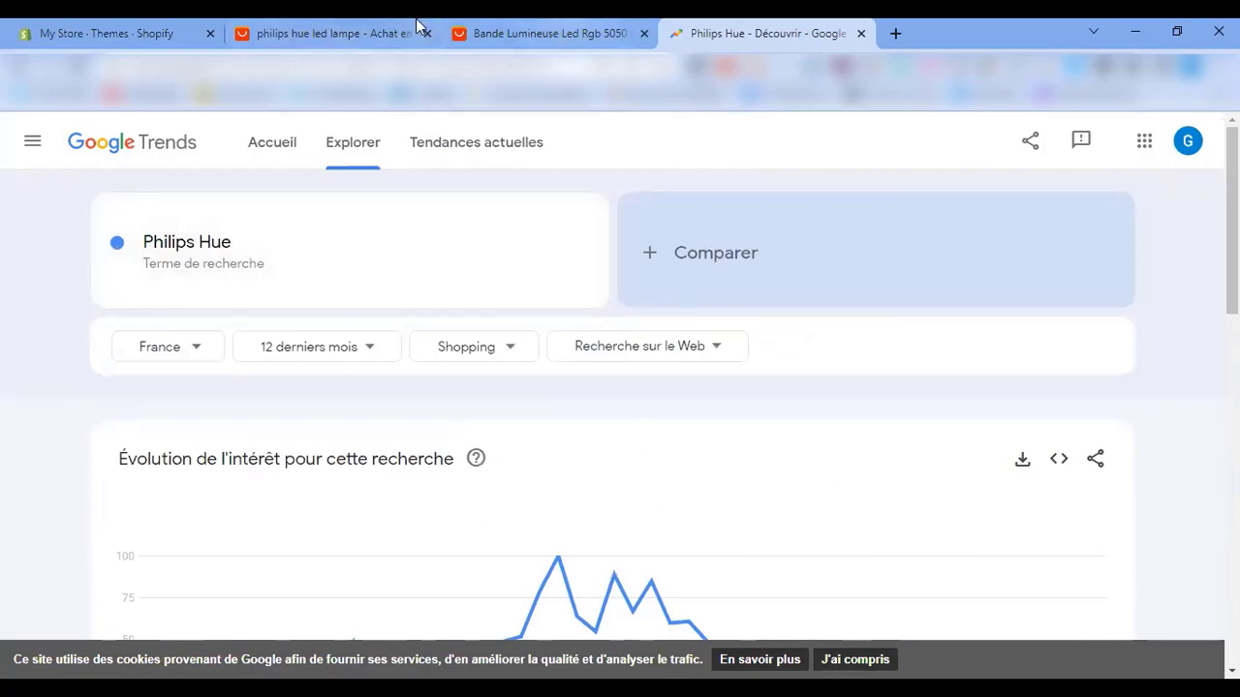
- Return to the AliExpress RGB LED strip listing and review its price, rating and available variants
click(542, 33)
scroll(623, 349, up, 8)
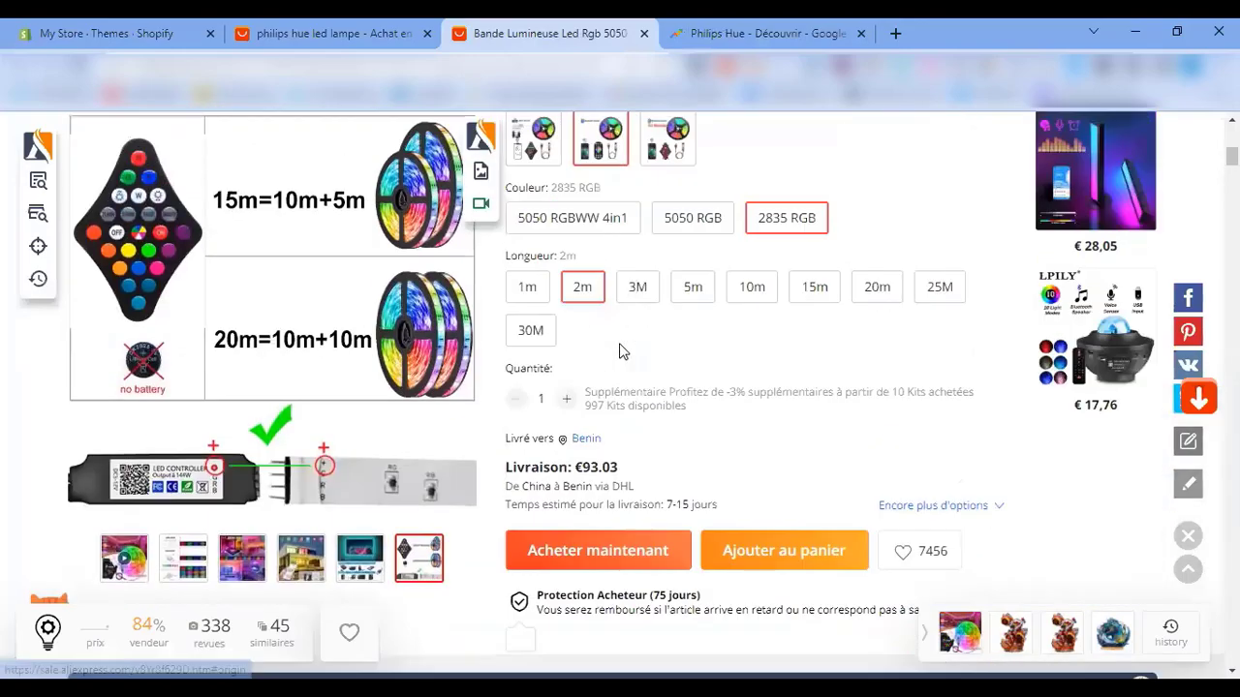
scroll(633, 354, down, 4)
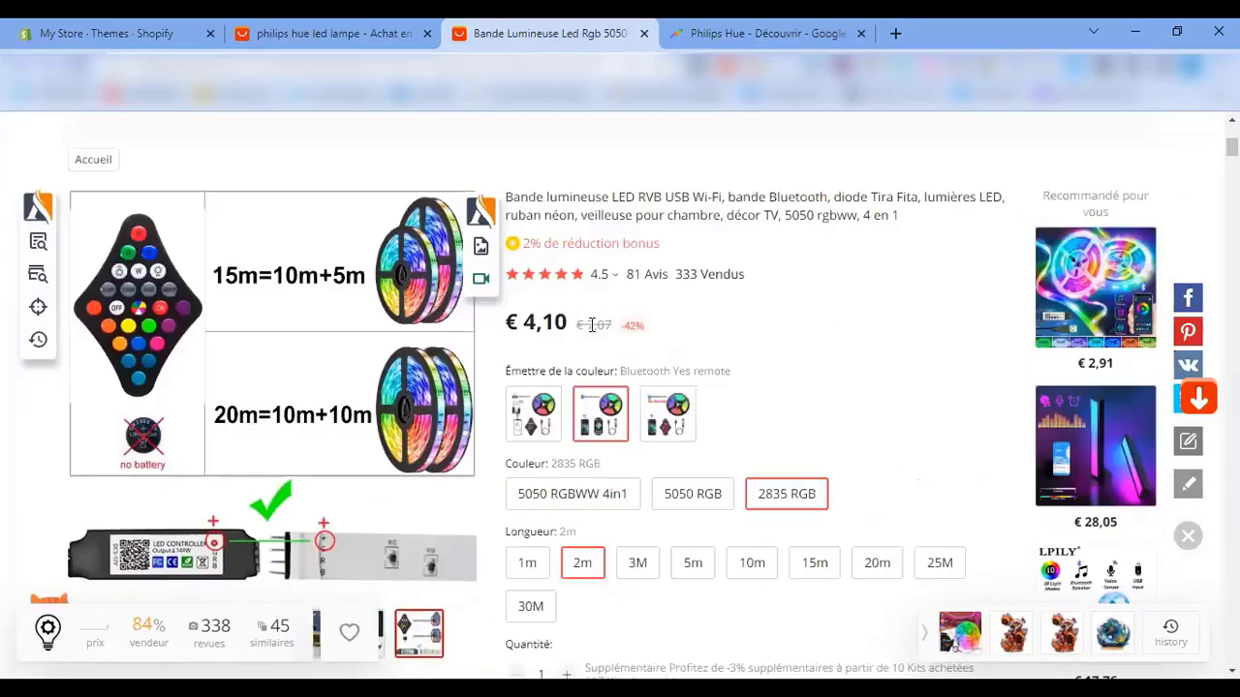
scroll(789, 304, up, 4)
scroll(640, 451, down, 3)
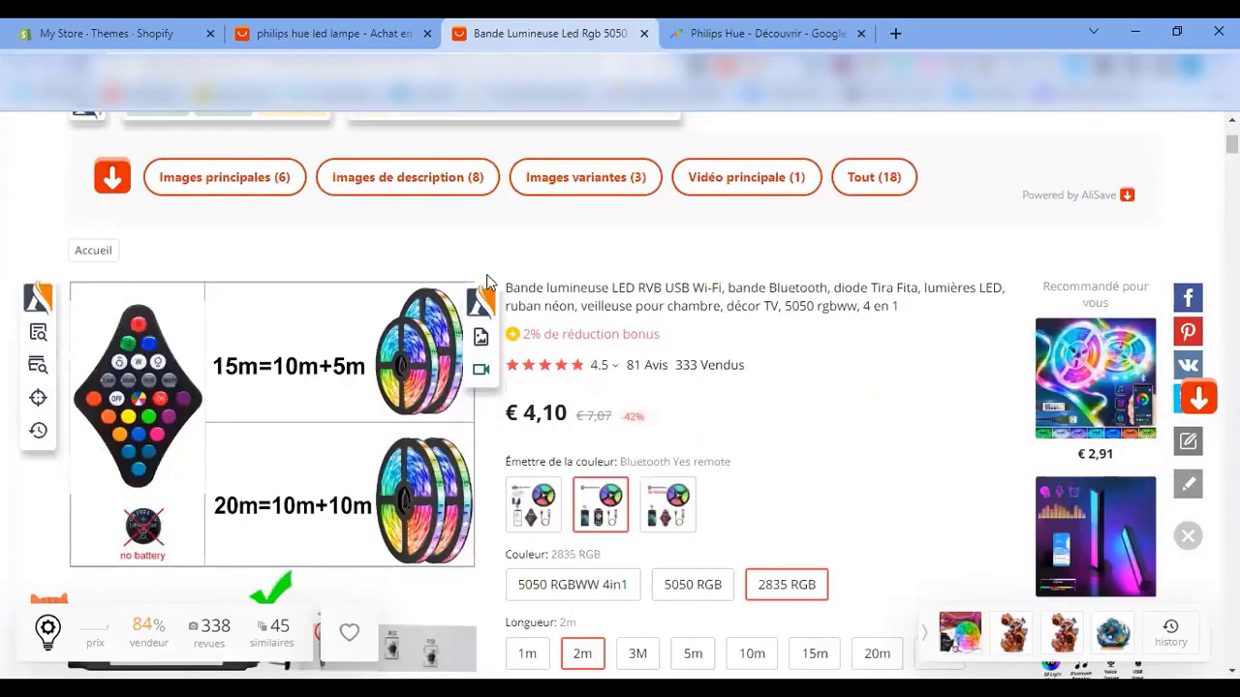
- Switch to the Shopify admin, look over the store's themes and open the Products page
click(102, 29)
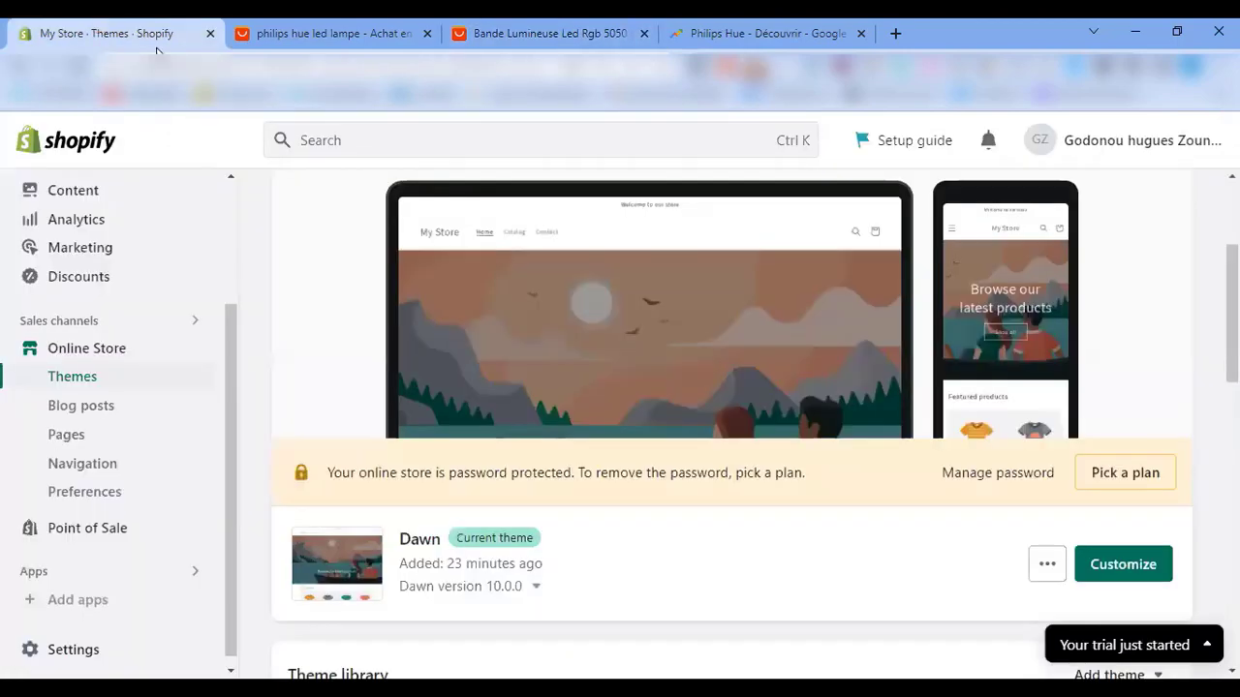
scroll(634, 450, down, 4)
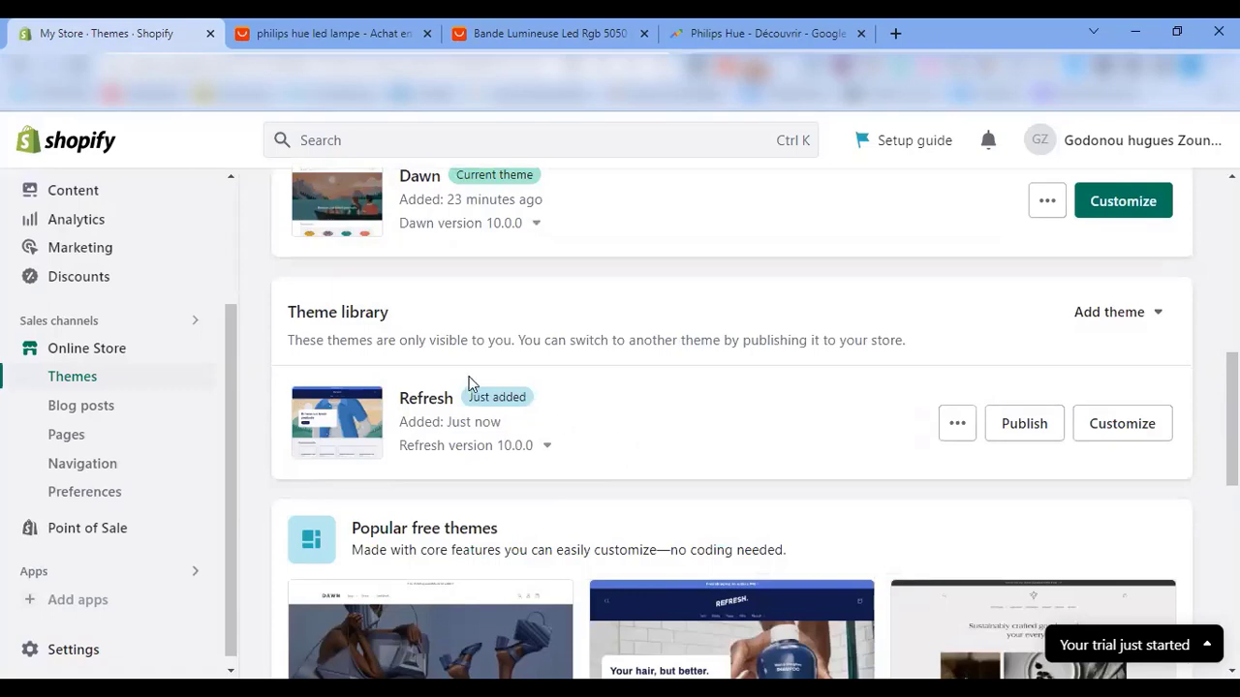
scroll(539, 351, up, 3)
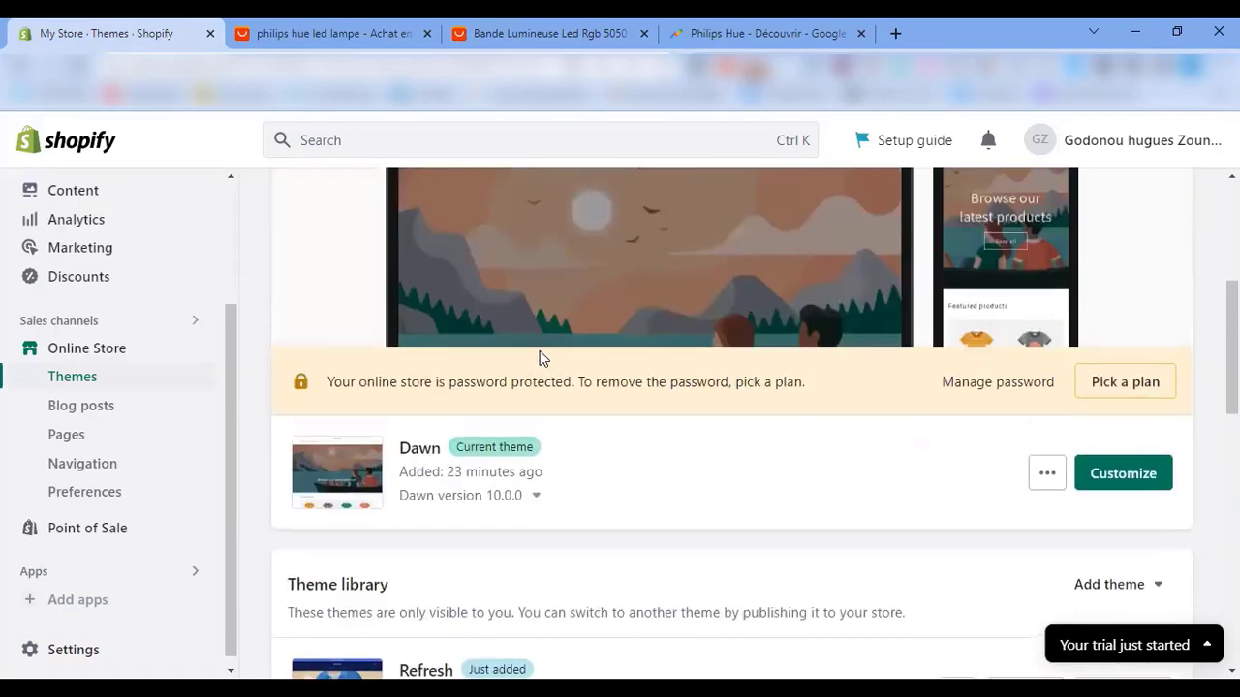
scroll(540, 350, up, 3)
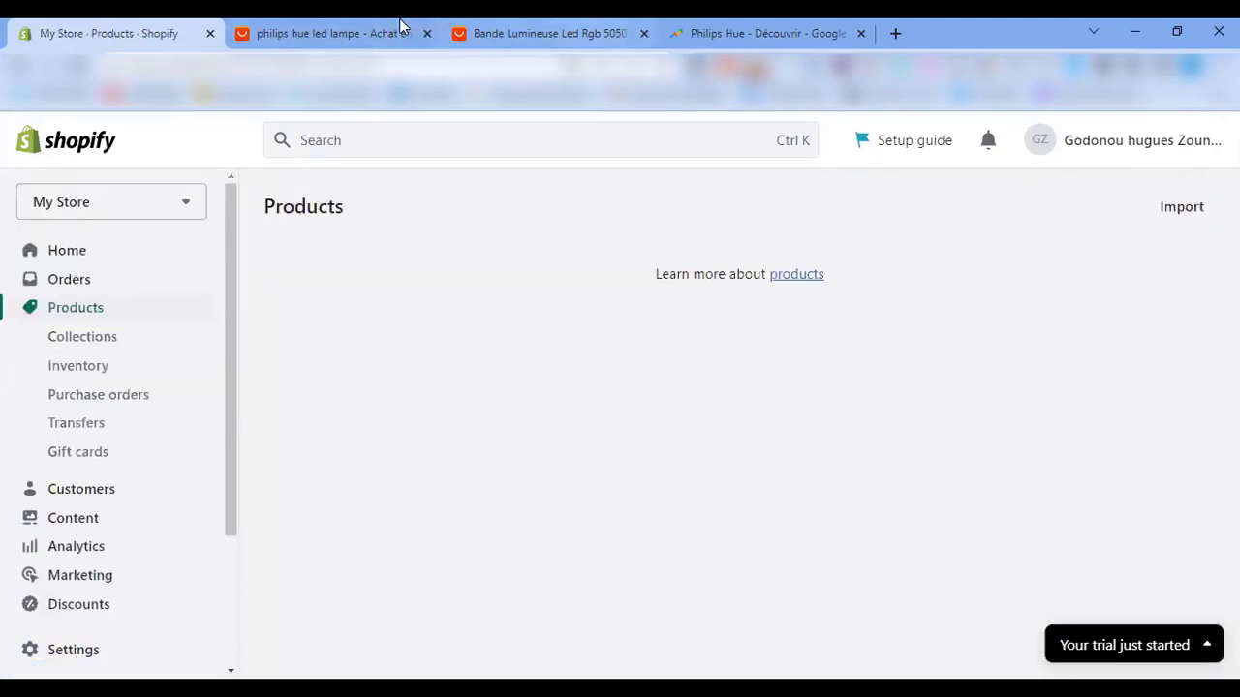
- Go back to the AliExpress LED strip listing and copy its full product title
key(ctrl+Tab)
key(ctrl+Tab)
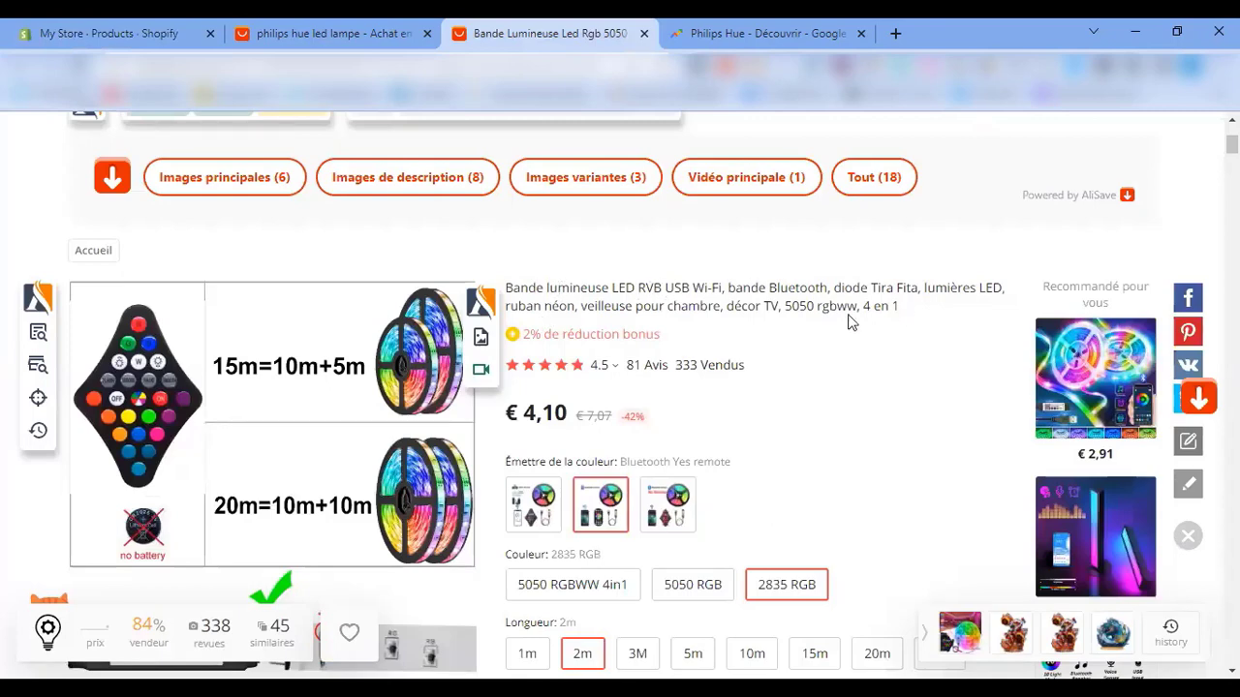
scroll(675, 329, down, 1)
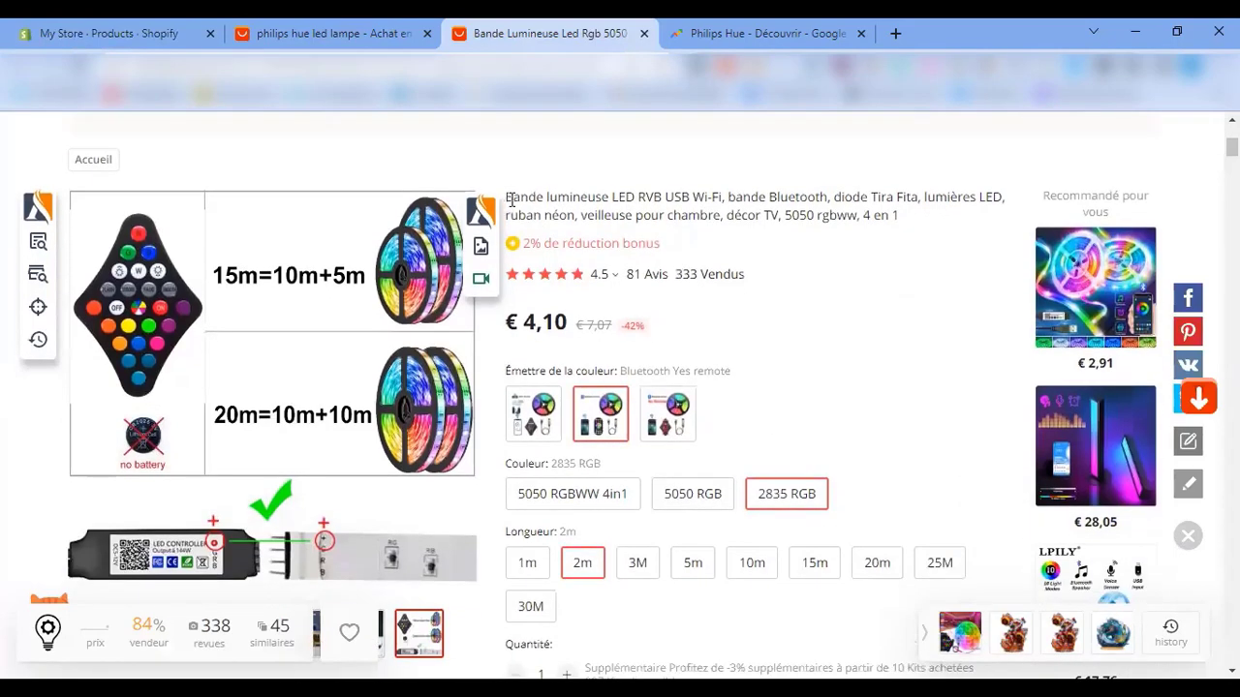
drag(508, 197, 930, 198)
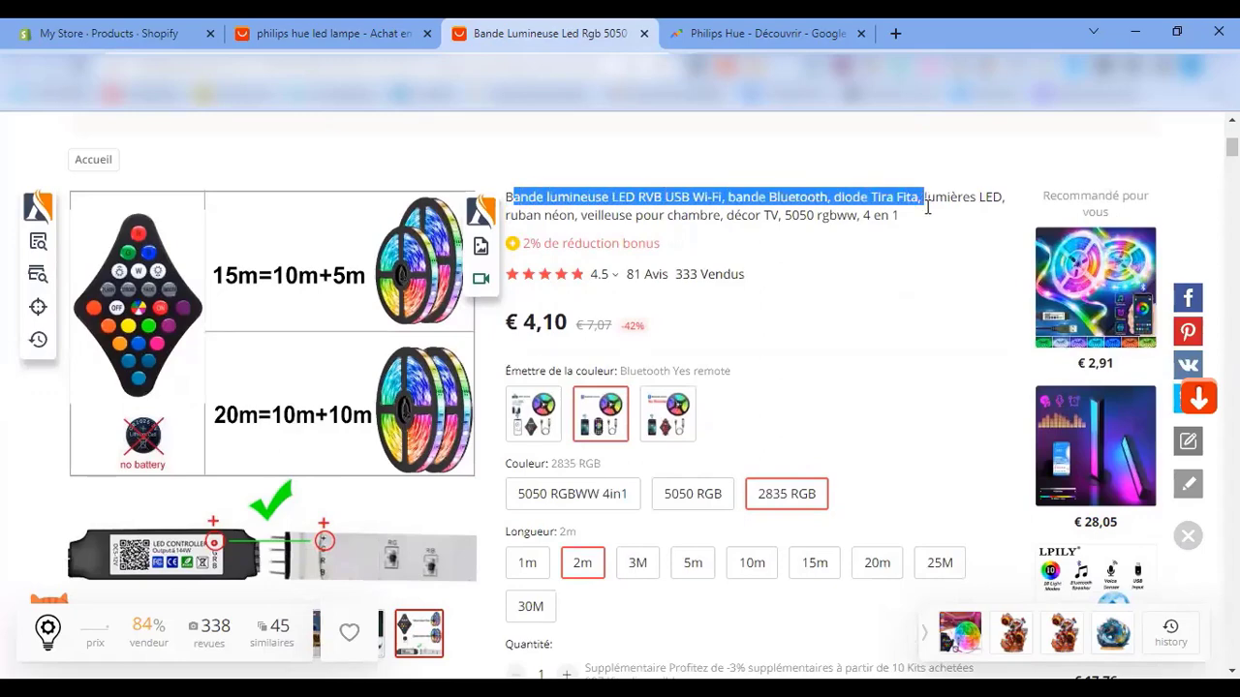
click(696, 206)
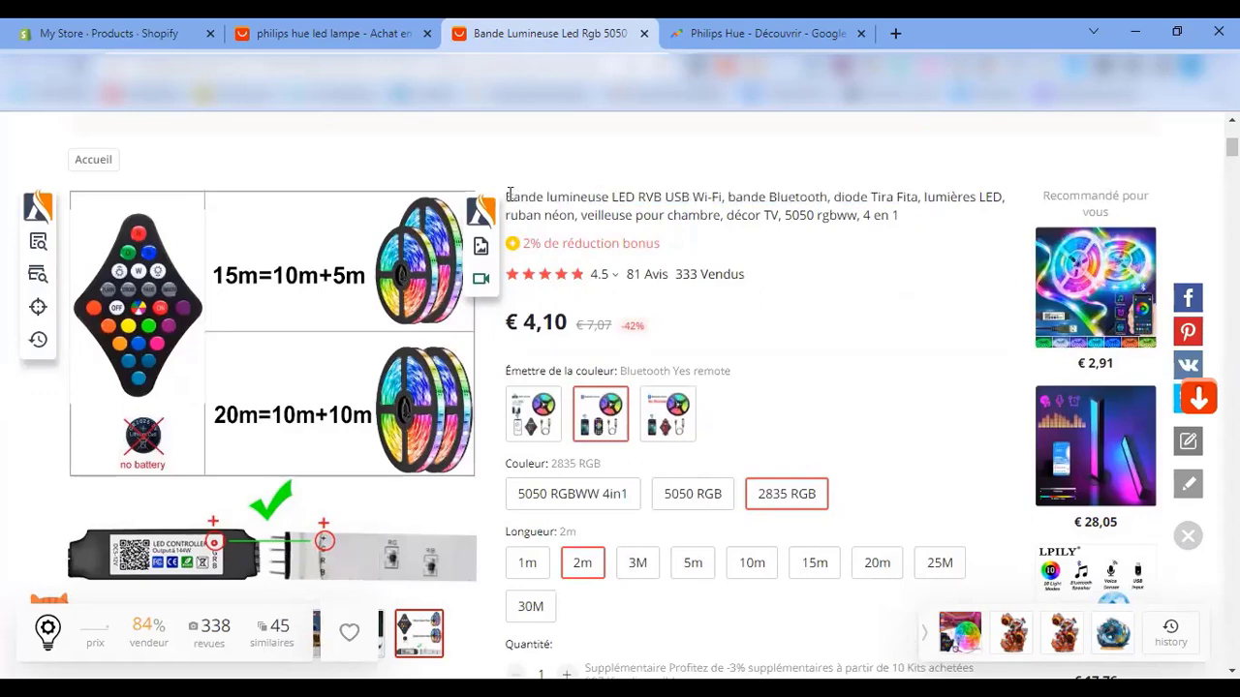
drag(515, 194, 908, 229)
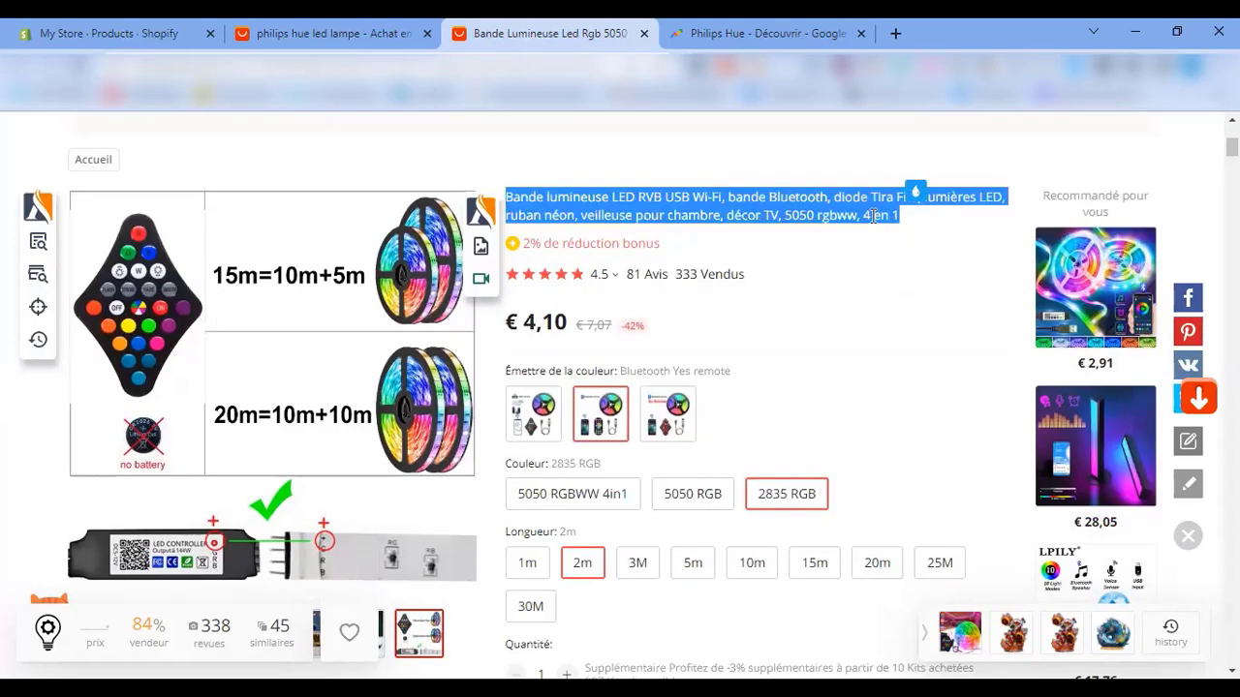
right_click(868, 214)
click(868, 233)
- Open the LED strip listing's details section and go through its technical specifications
scroll(624, 467, down, 6)
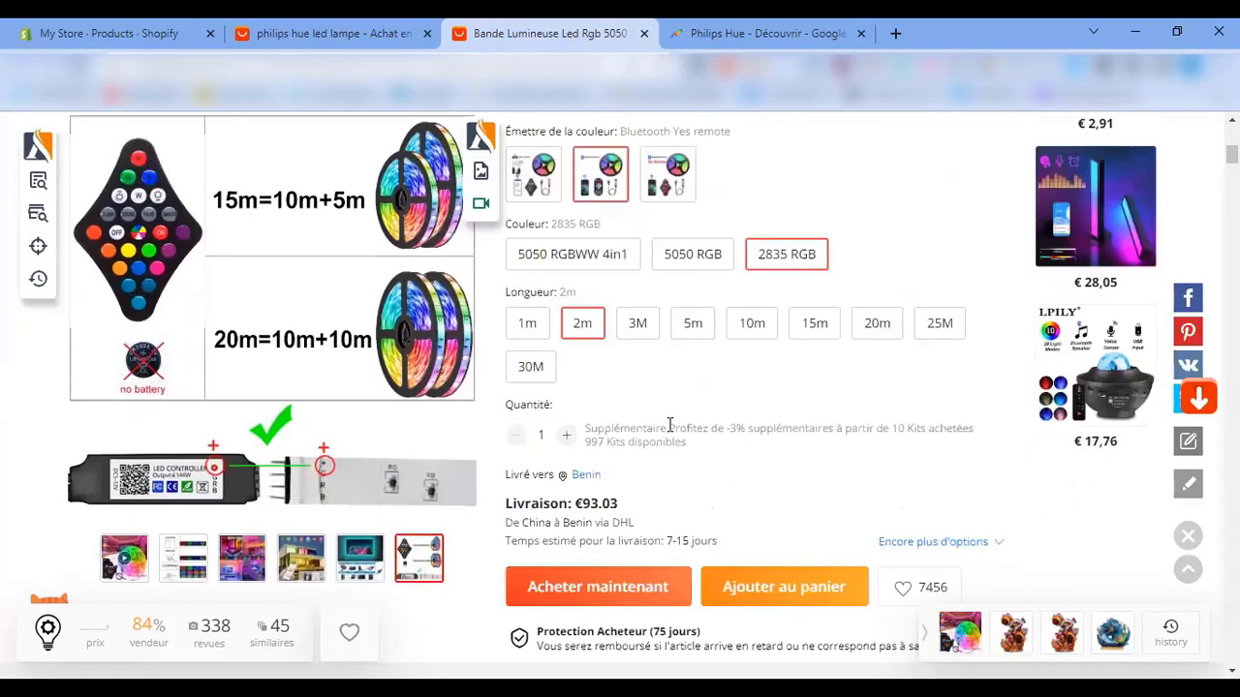
scroll(625, 467, down, 15)
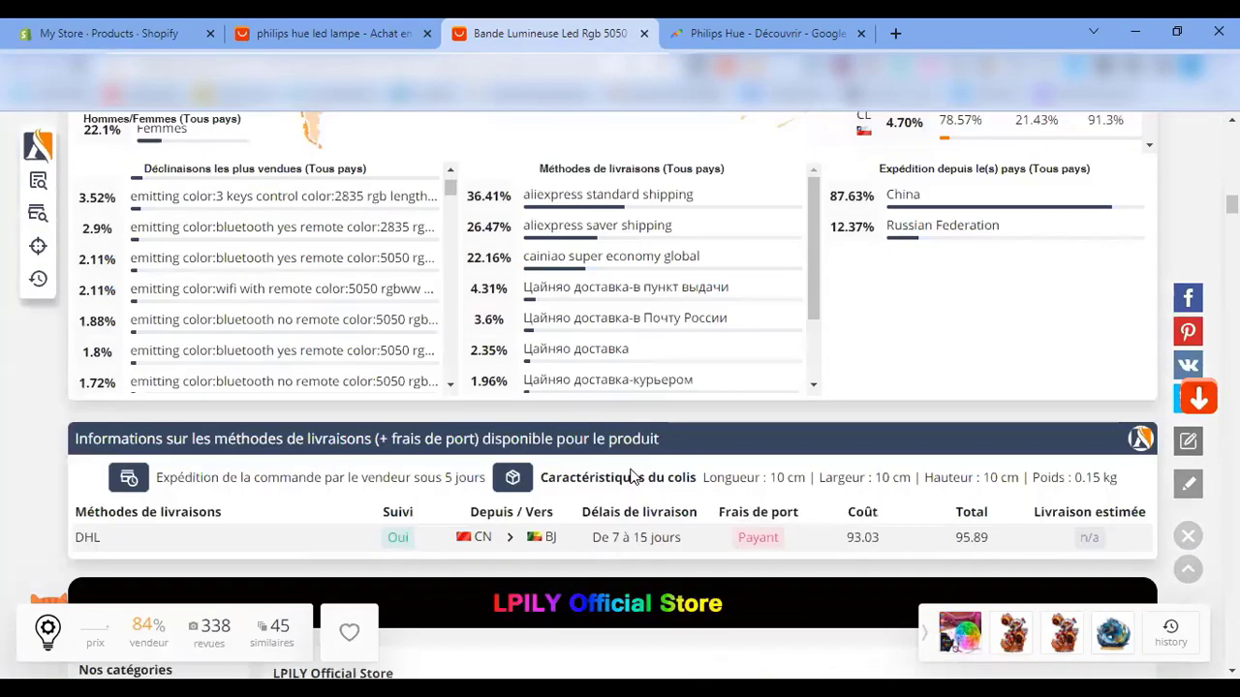
scroll(630, 470, down, 3)
scroll(630, 465, down, 4)
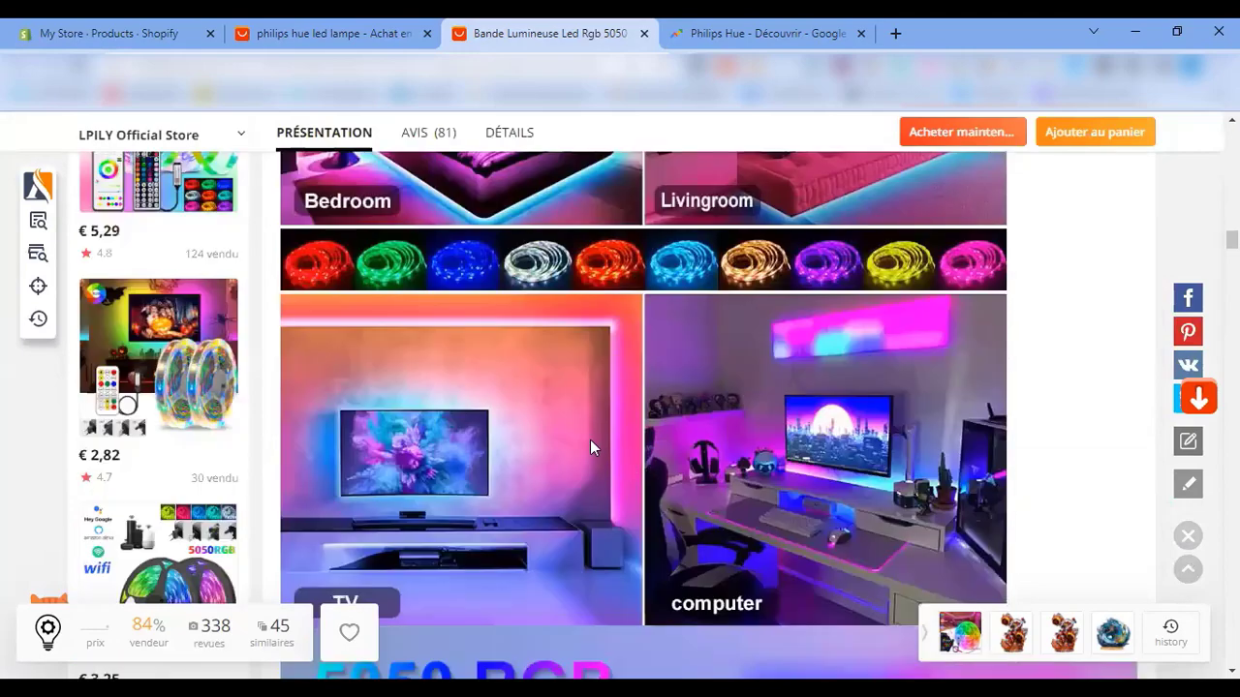
scroll(590, 439, up, 6)
click(511, 351)
scroll(516, 358, down, 3)
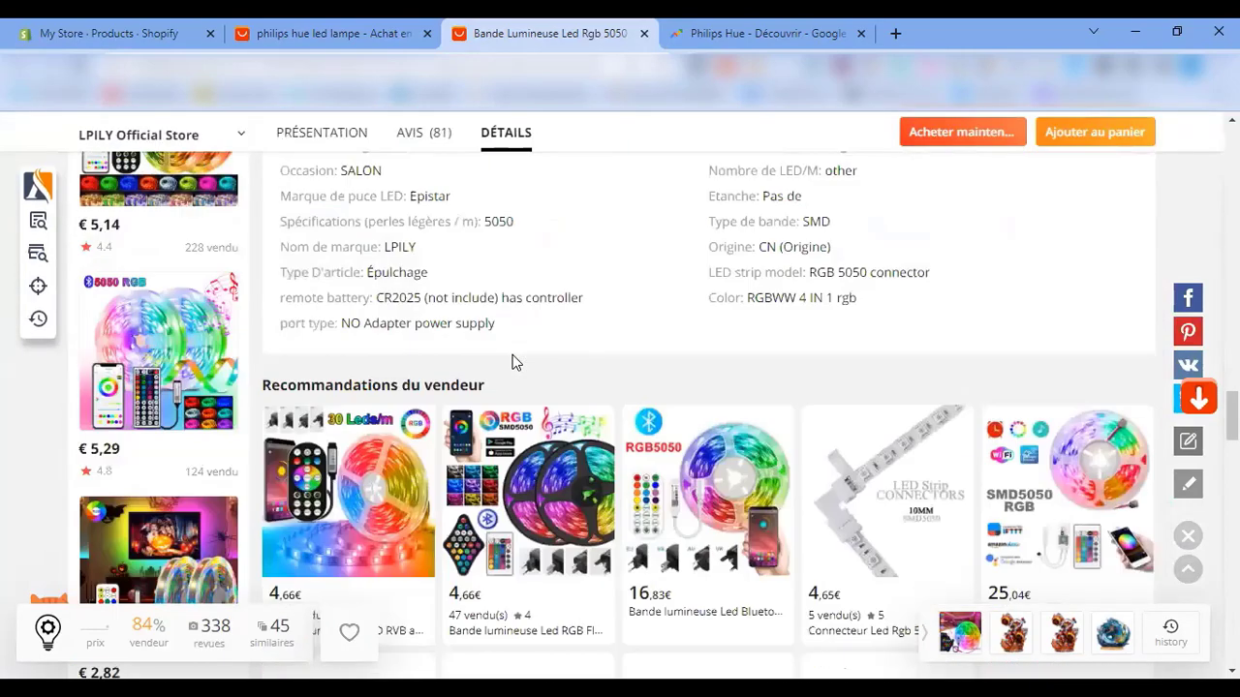
scroll(401, 299, up, 3)
scroll(565, 404, down, 1)
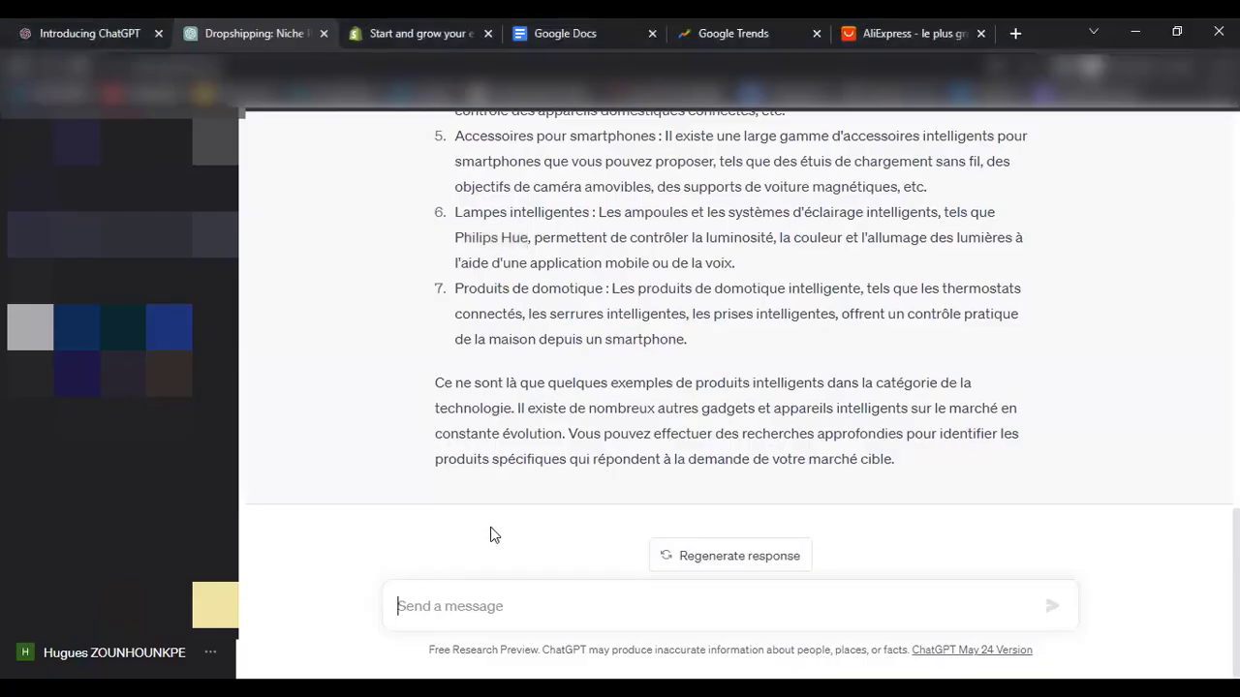
- In ChatGPT, enter the prompt "Redige moi une fche produit pour la lampe philips hue suivante :" followed by the copied LED strip title
click(434, 603)
text(Re)
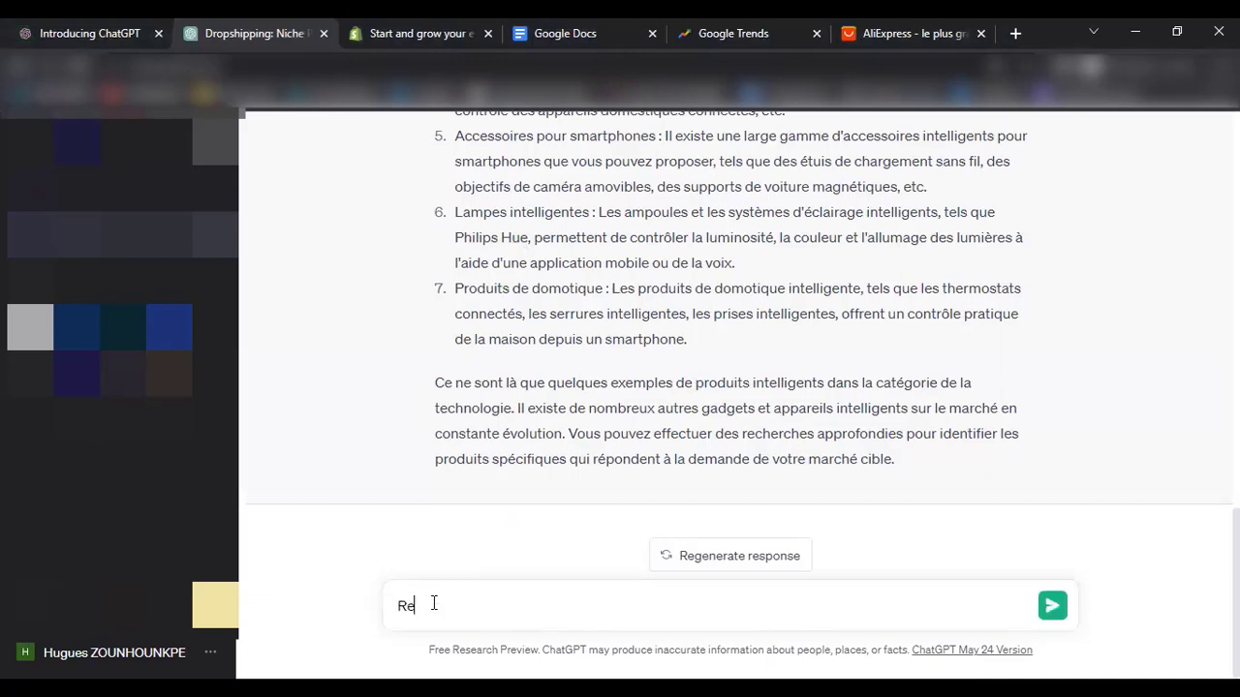
text(dige moi une fche produit piu)
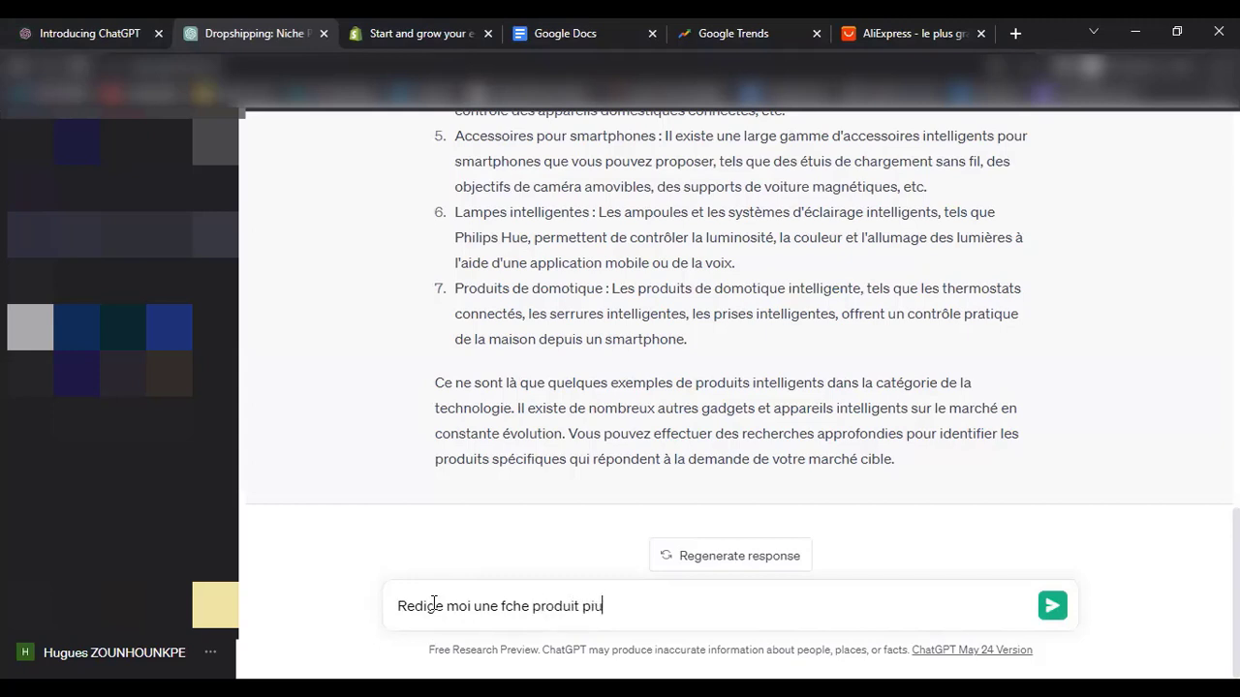
key(BackSpace)
key(BackSpace)
text(our )
text(lla)
text(a )
text(lampe)
text( p)
text(hil)
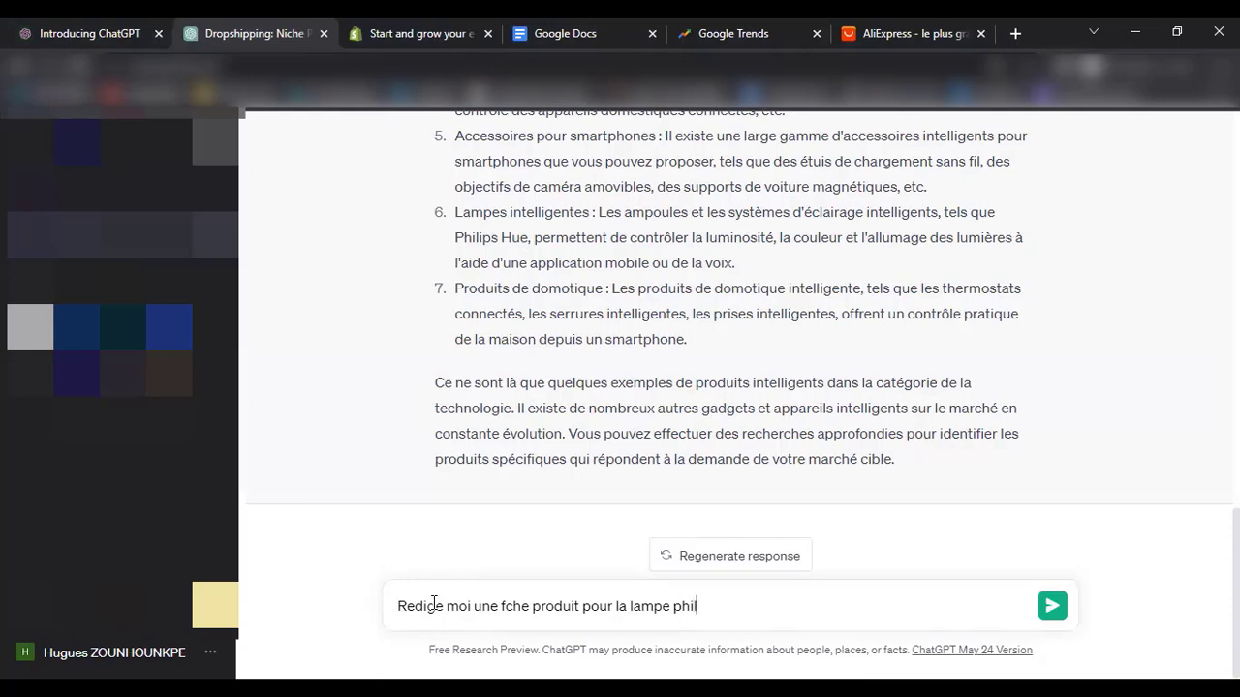
text(ip)
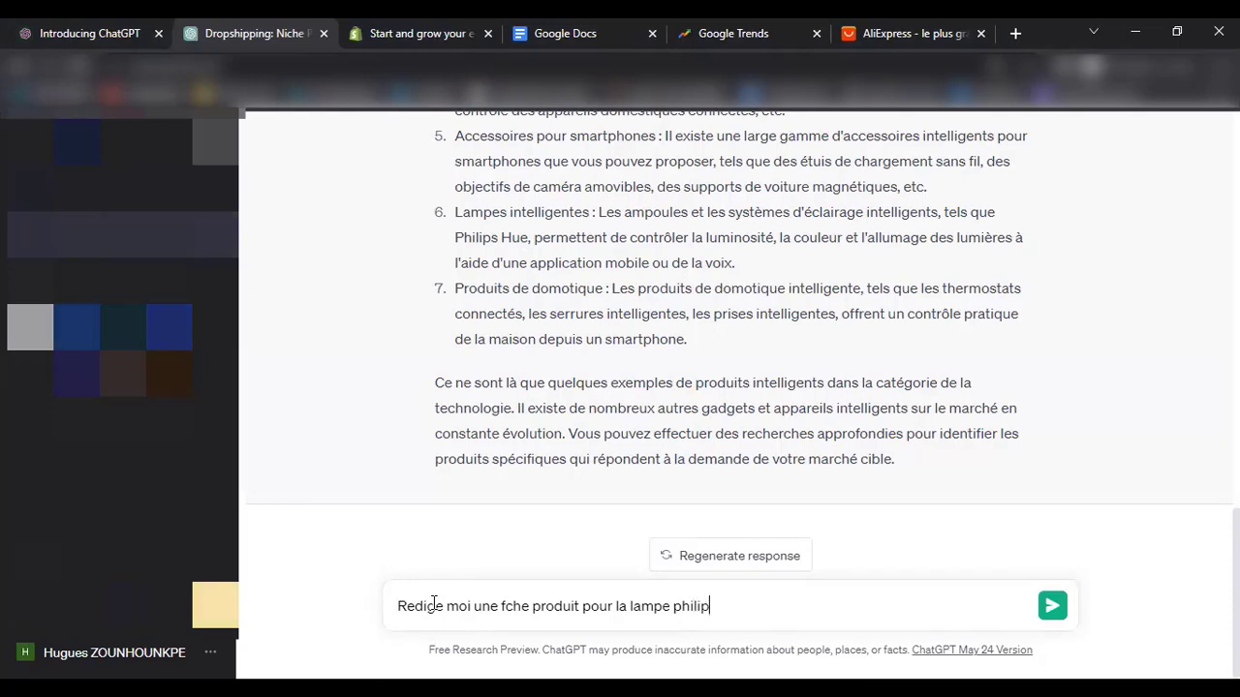
text(s hue suivante)
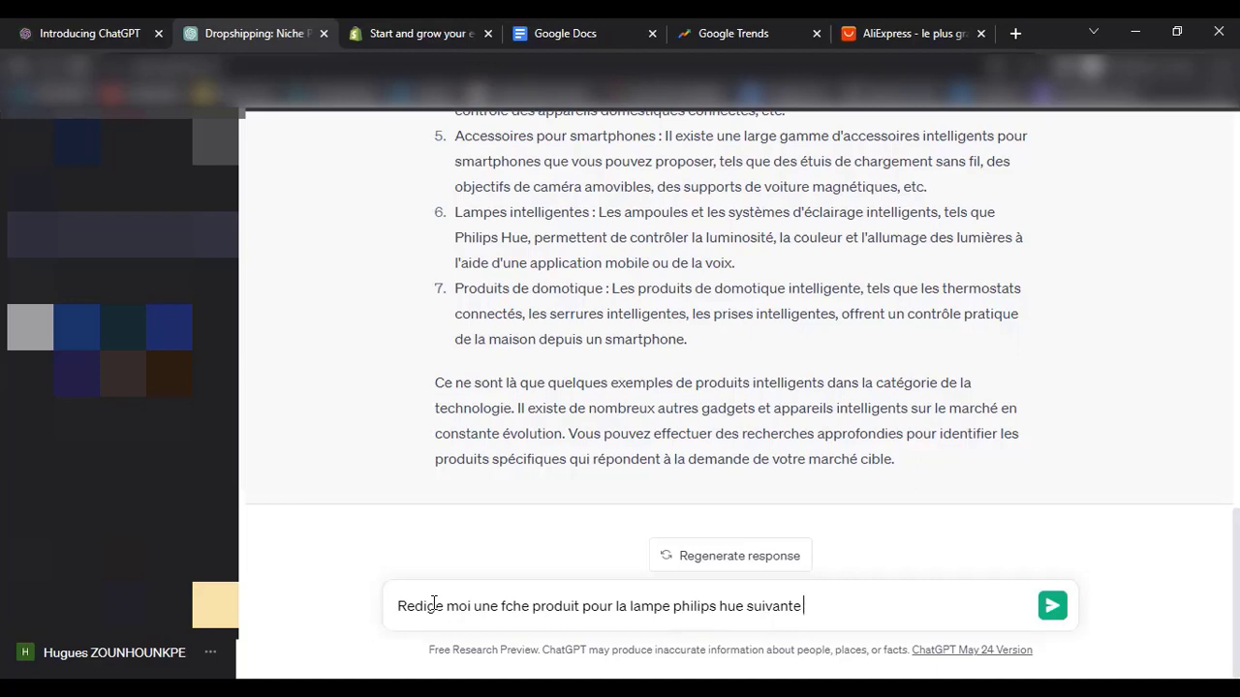
text( :)
key(ctrl+v)
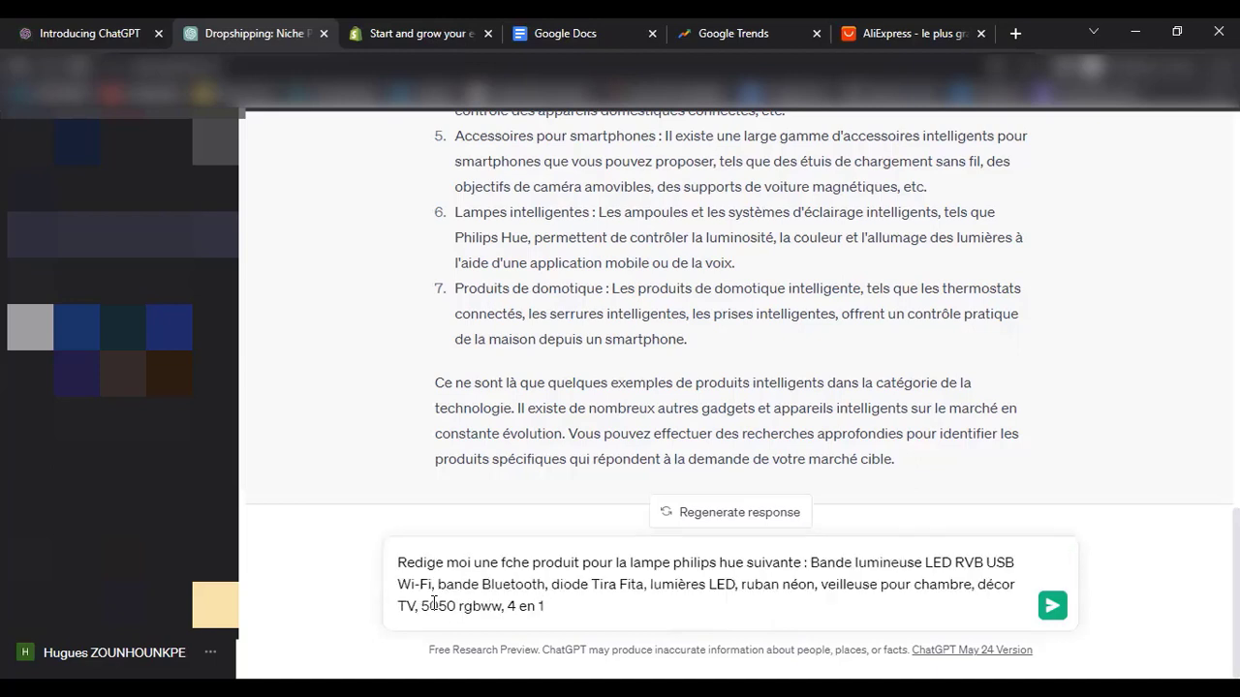
- Extend the prompt with "ayant des caractéristiques suivantes" and the LED strip's specifications from AliExpress, and send it
text(ayn)
key(BackSpace)
text(ant des cat)
key(BackSpace)
text(ractéri)
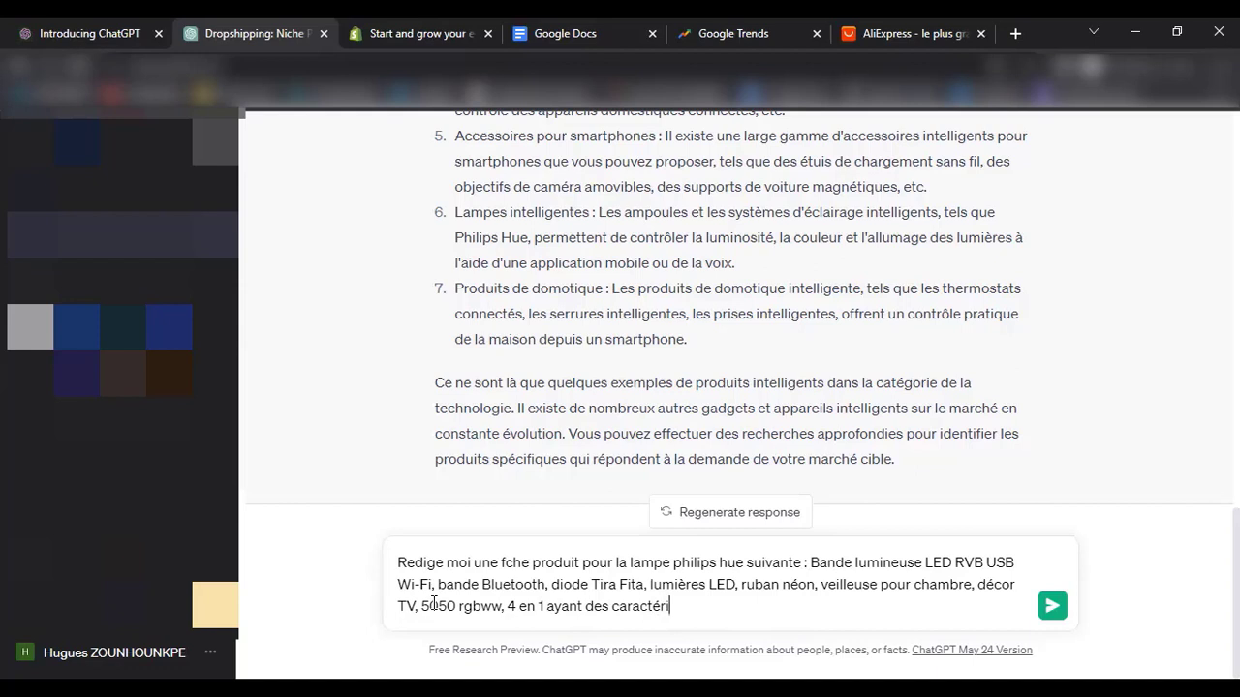
text(stiques suiva,nt)
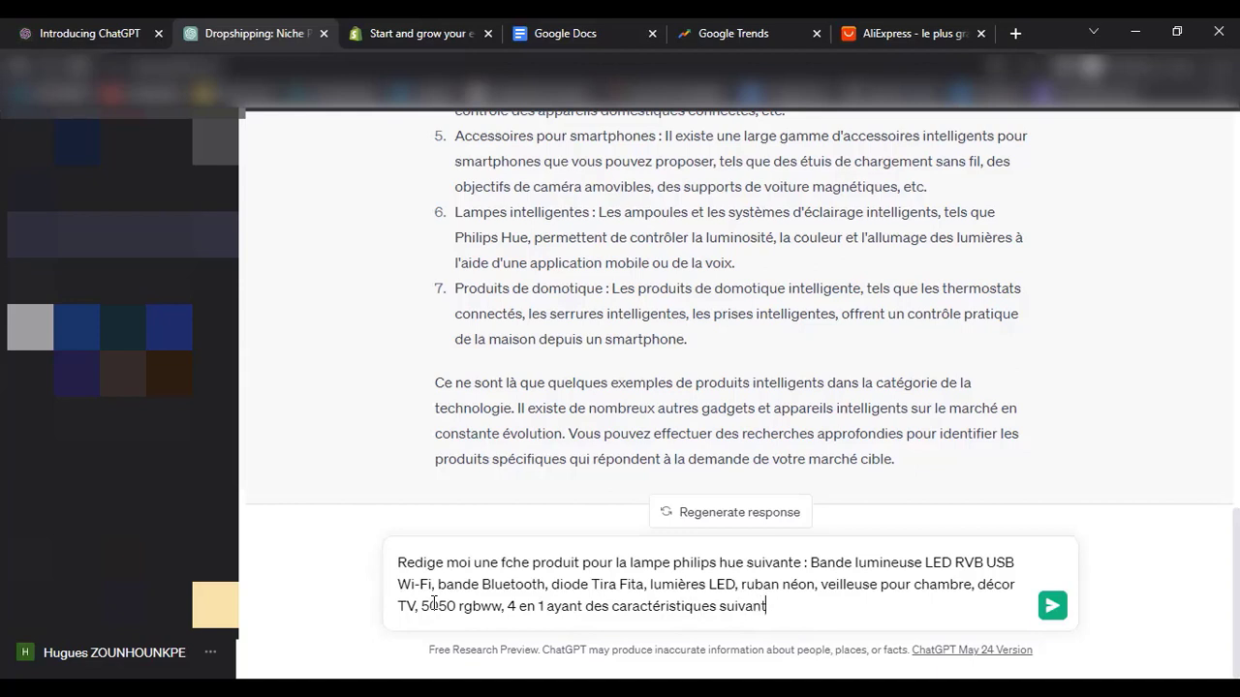
text(es)
key(Return)
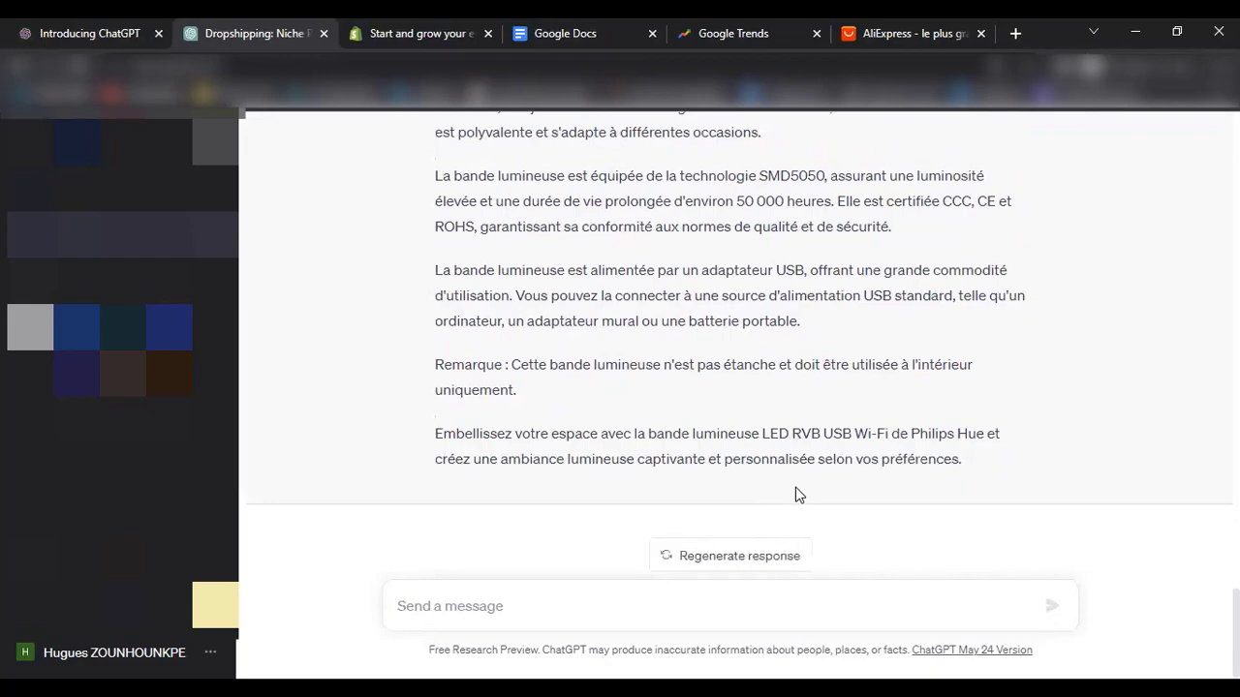
- Read through the generated product sheet, checking the product name, main characteristics and description
scroll(792, 488, up, 15)
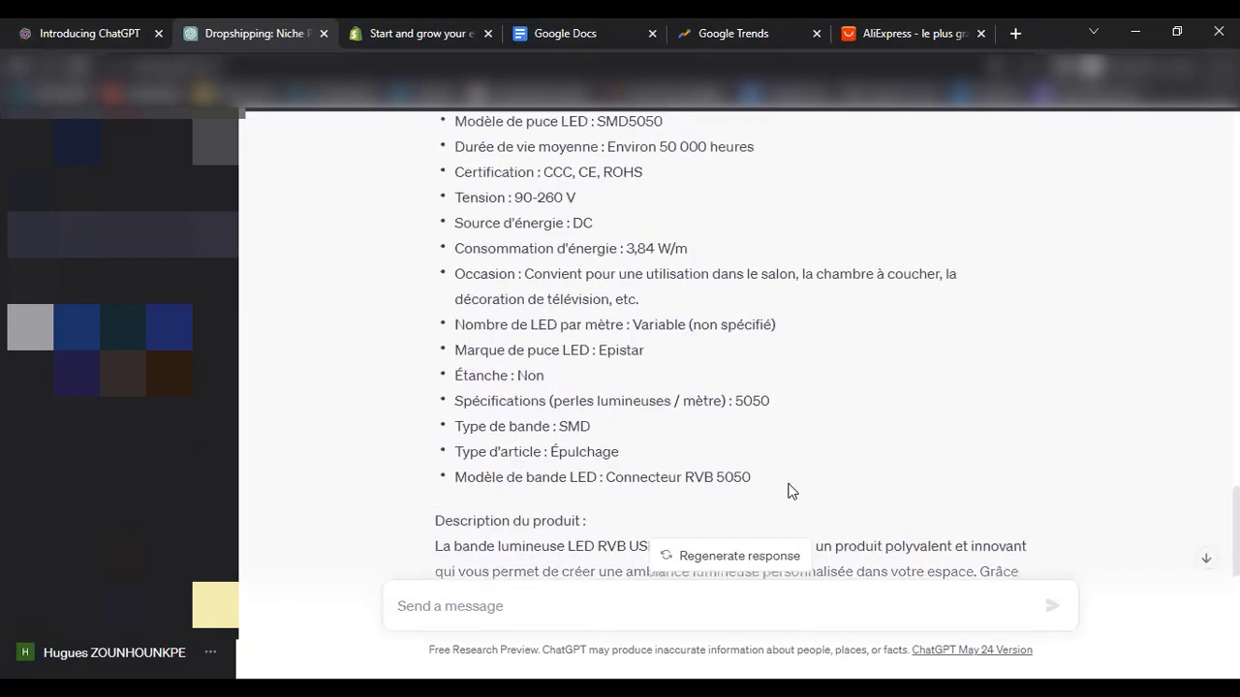
scroll(791, 489, up, 1)
scroll(789, 492, down, 3)
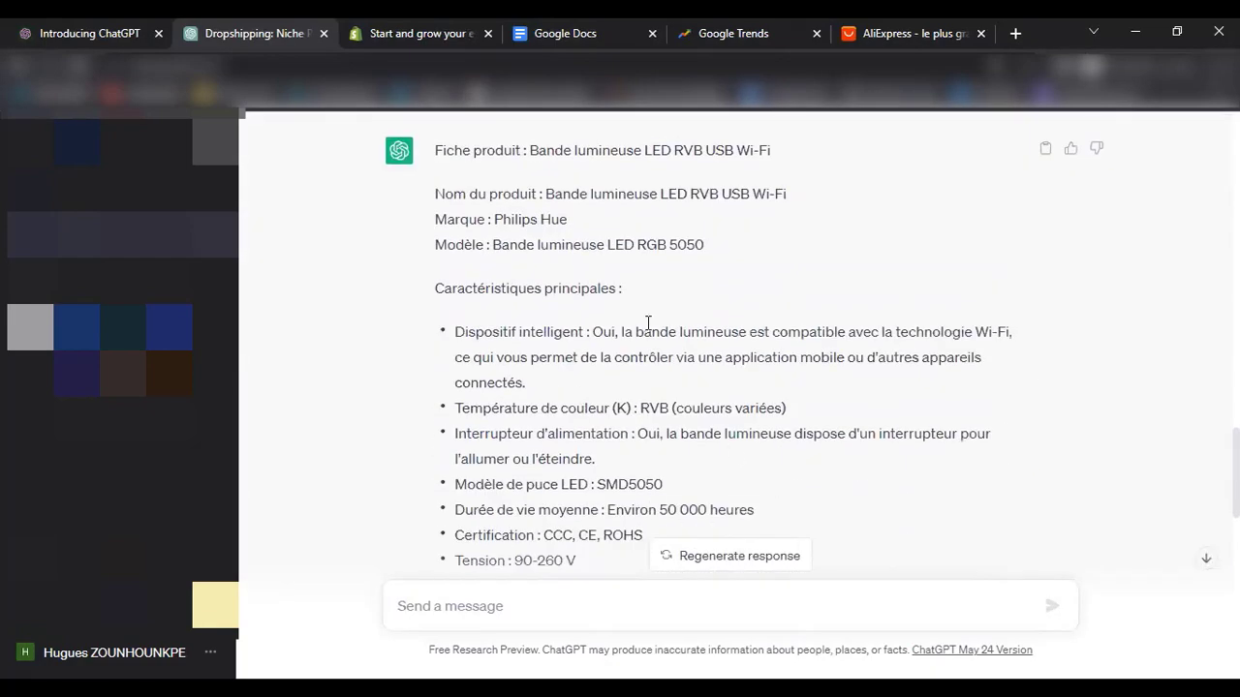
scroll(793, 392, down, 2)
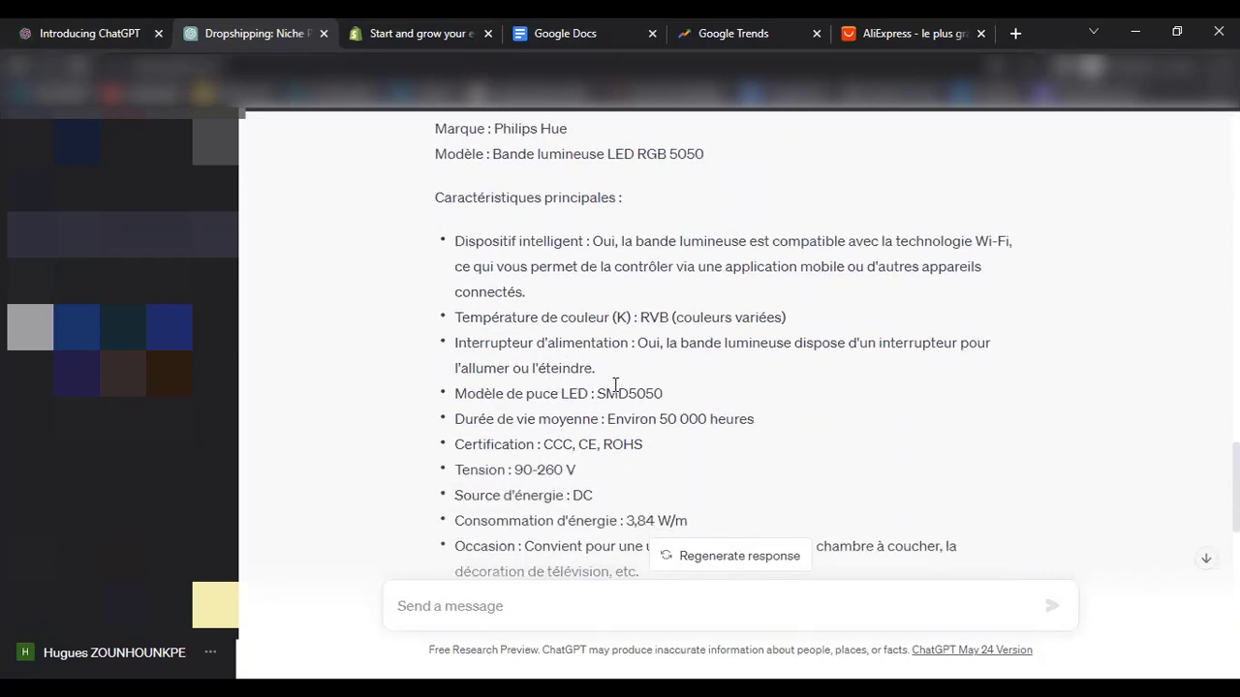
scroll(610, 393, down, 7)
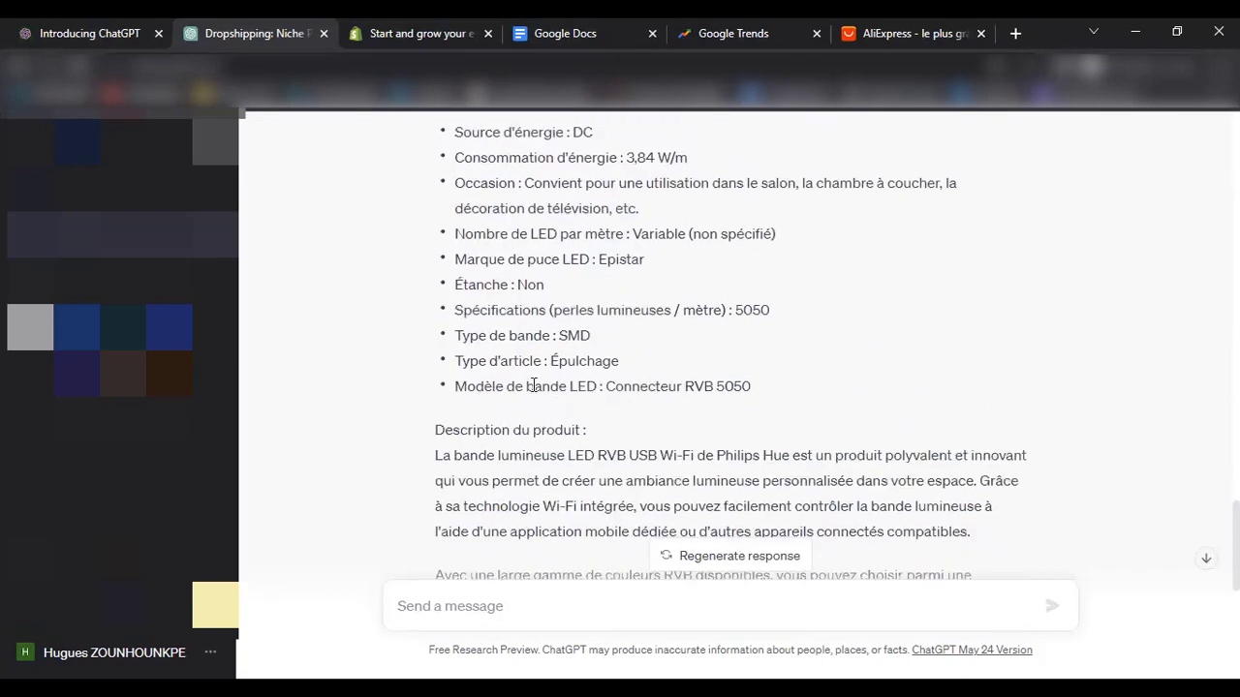
scroll(534, 386, up, 5)
scroll(576, 450, up, 3)
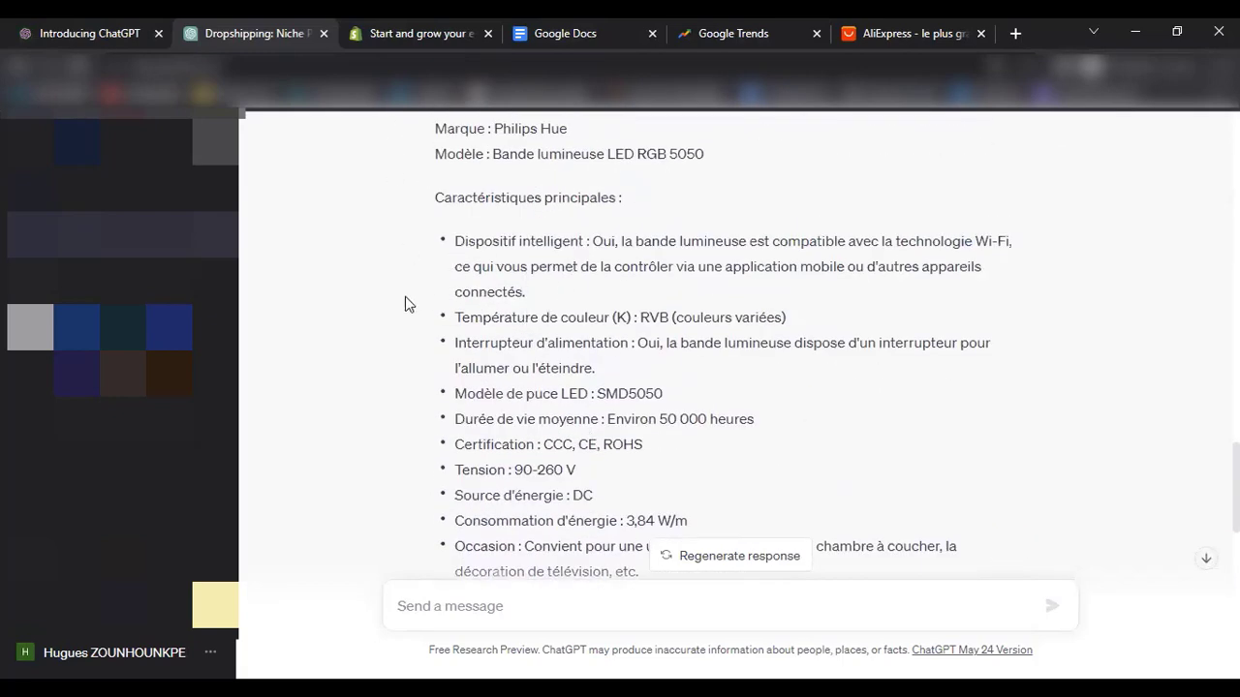
scroll(479, 364, up, 4)
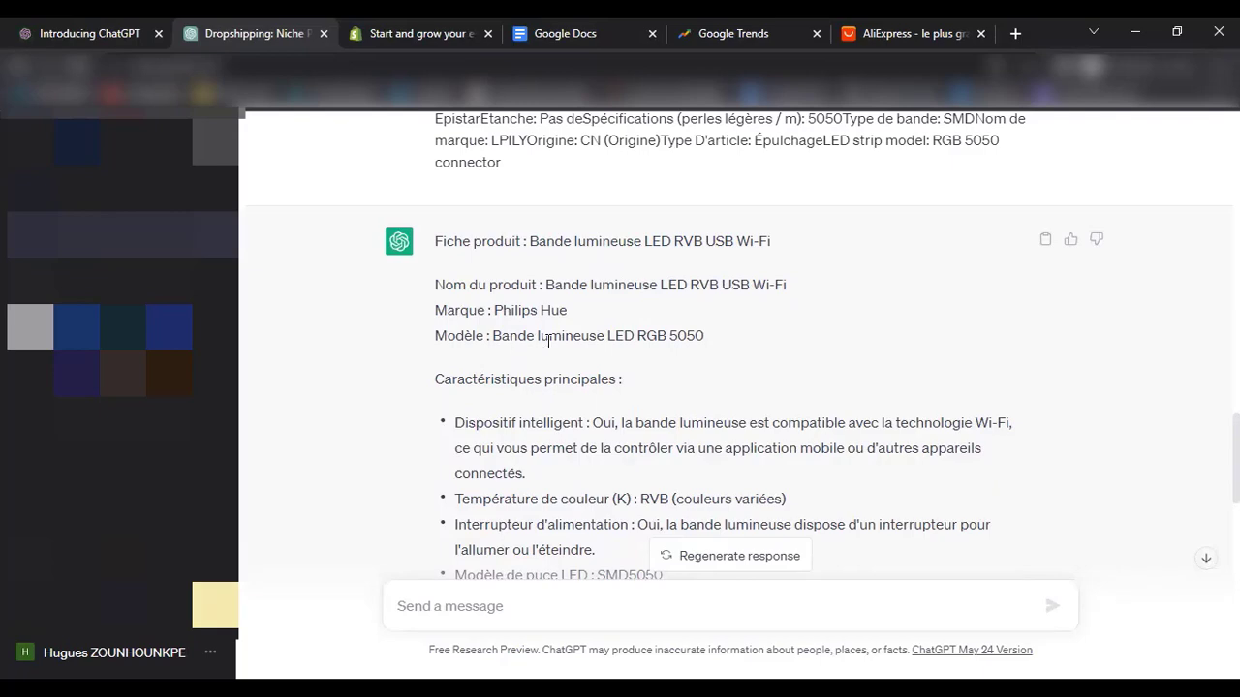
scroll(649, 354, down, 3)
scroll(620, 354, down, 3)
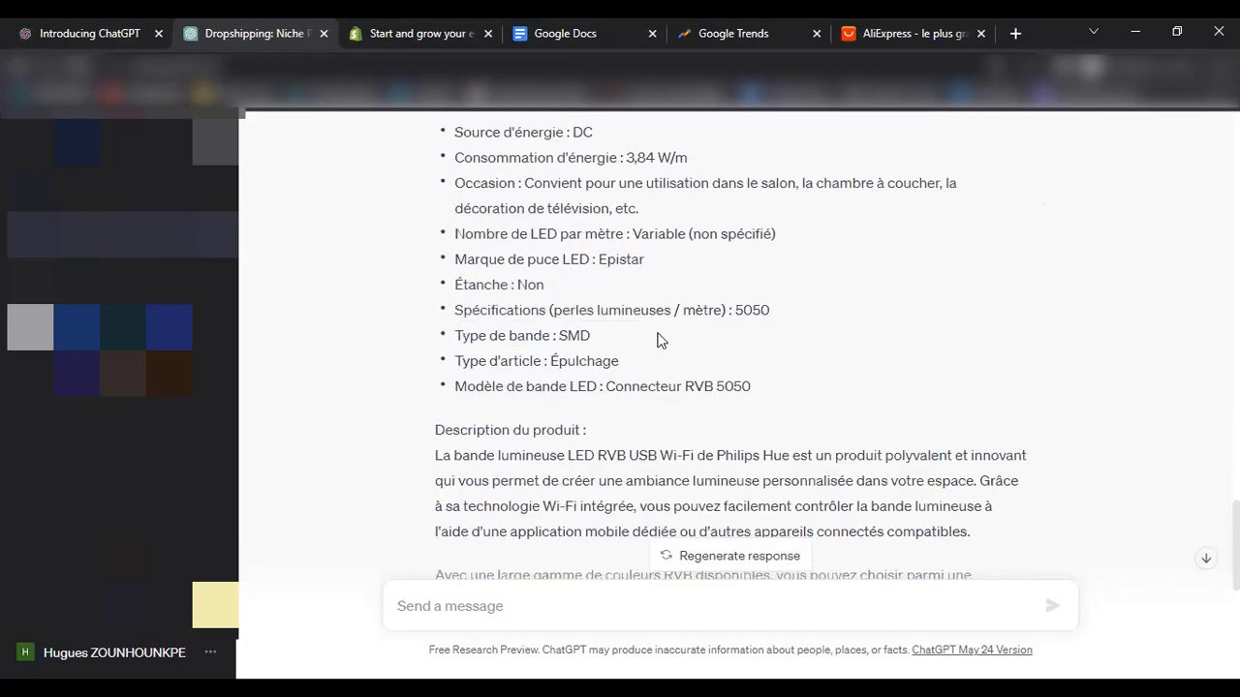
- Read the rest of the generated product description and copy the whole LED strip product sheet from ChatGPT
scroll(562, 412, down, 1)
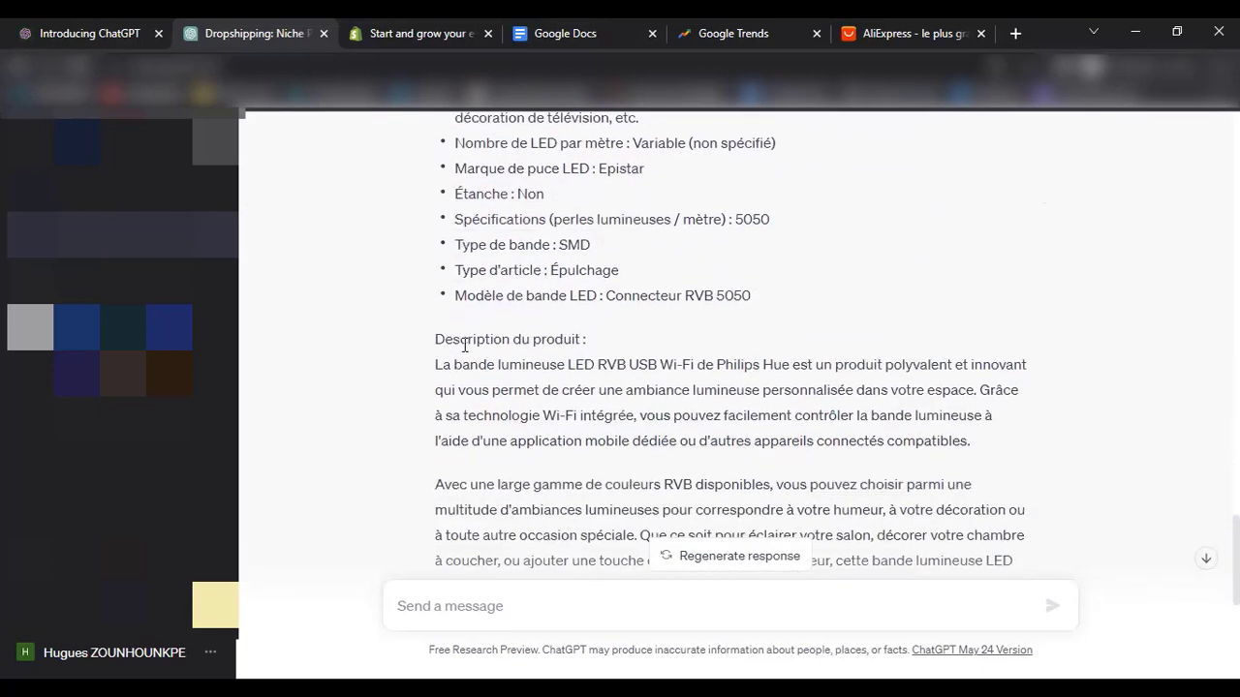
scroll(596, 339, down, 1)
scroll(597, 342, down, 1)
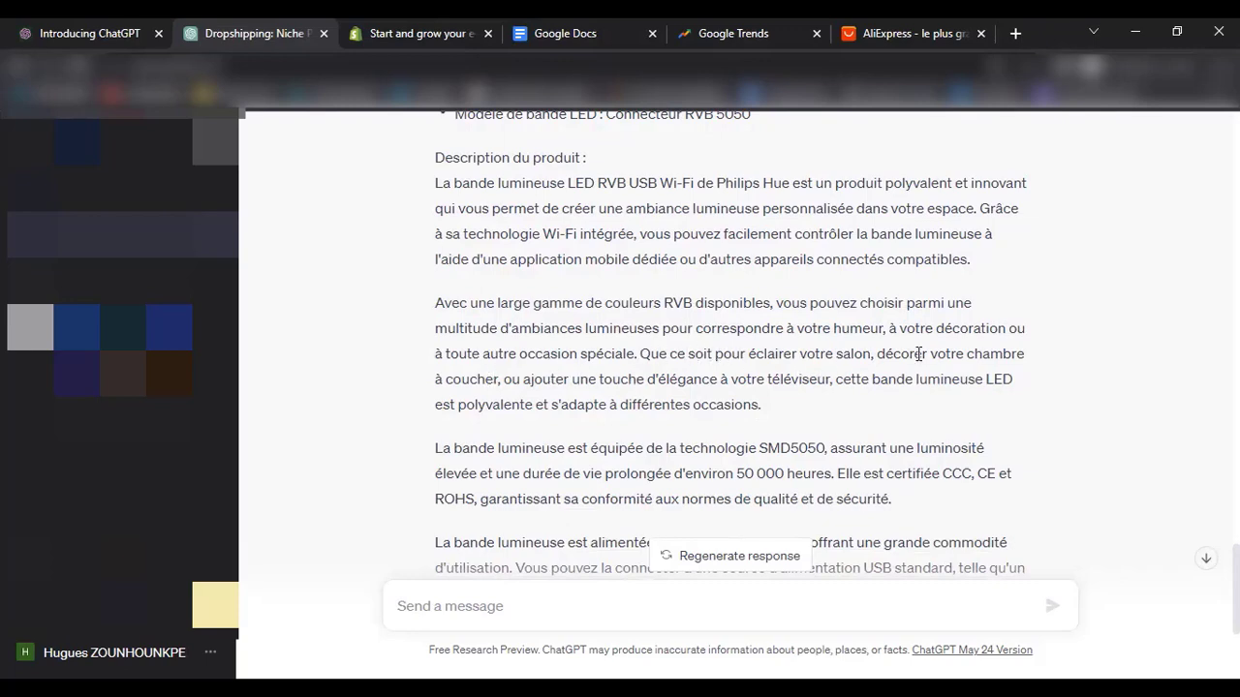
scroll(808, 349, down, 1)
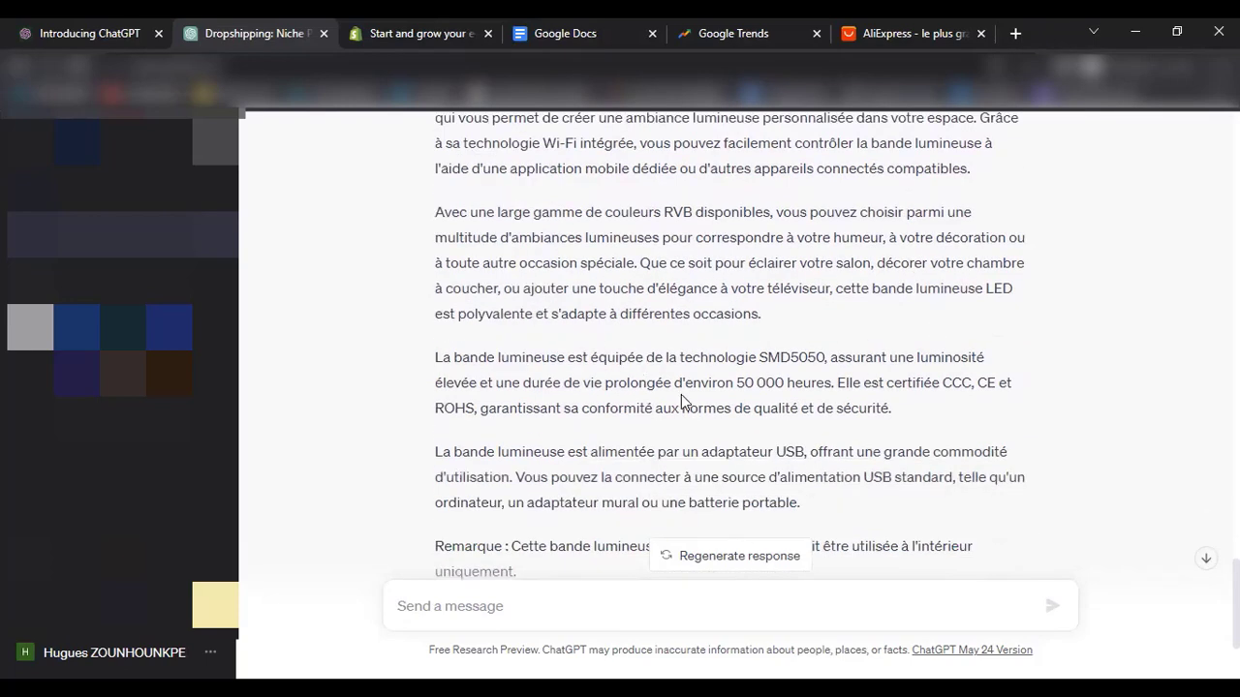
scroll(681, 394, down, 2)
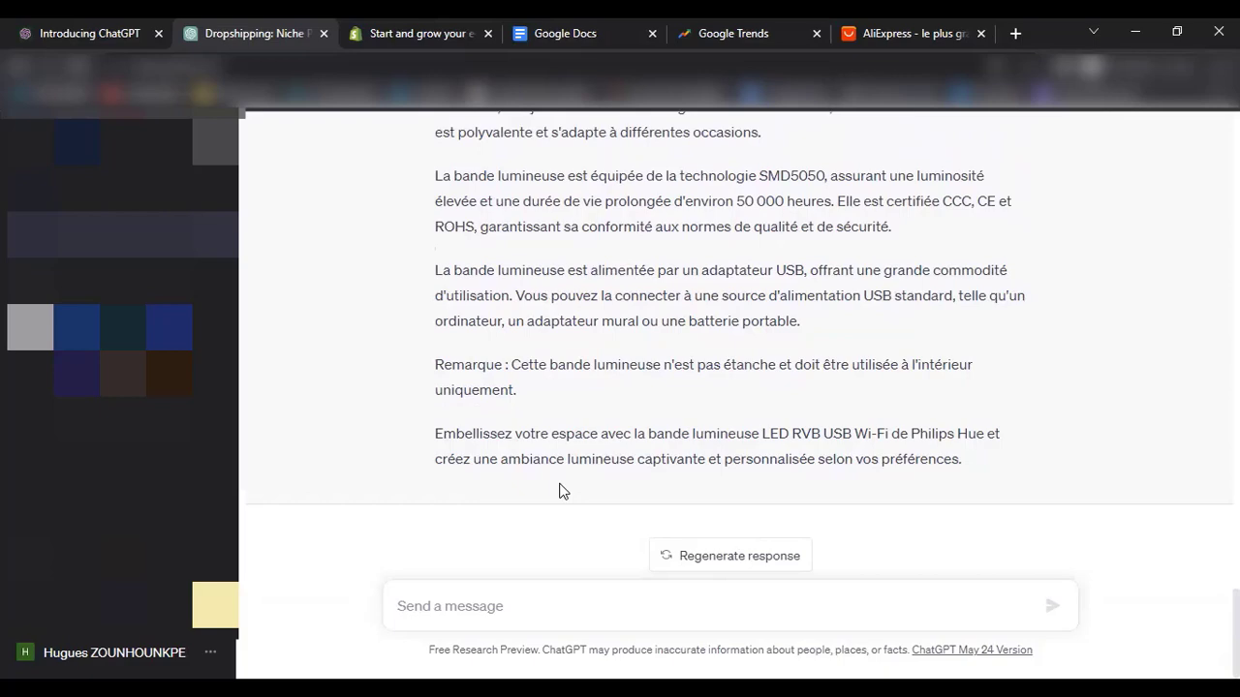
scroll(1043, 511, up, 10)
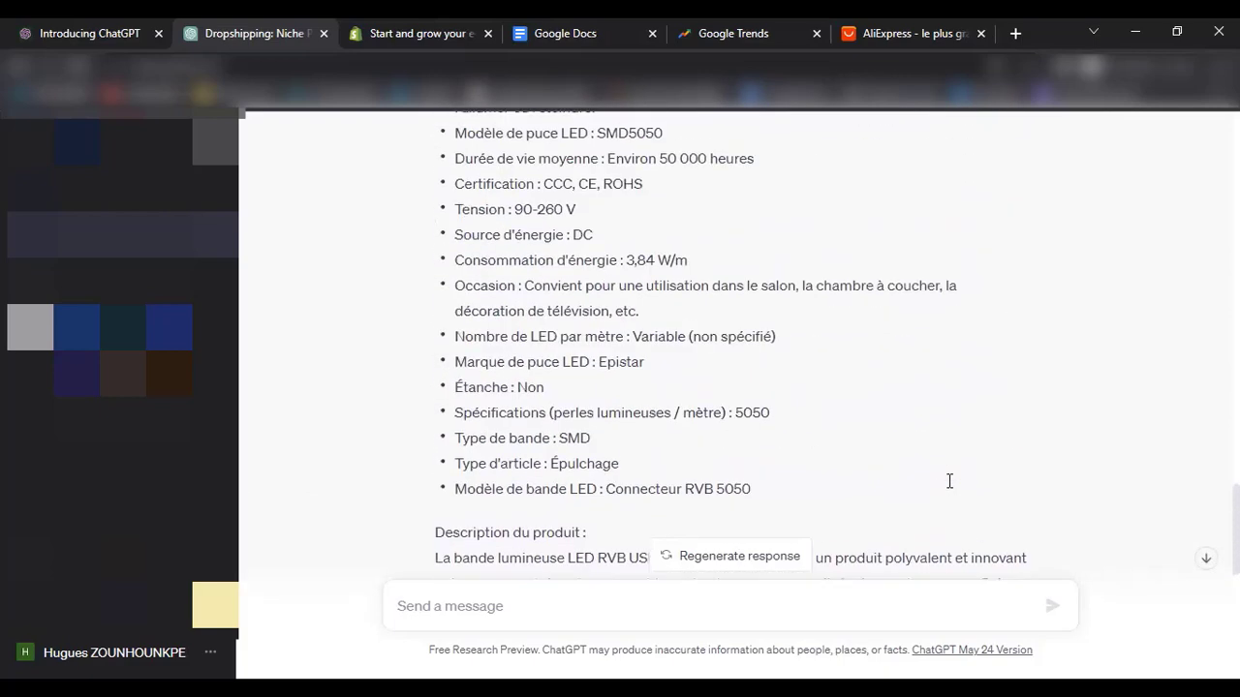
scroll(949, 481, up, 10)
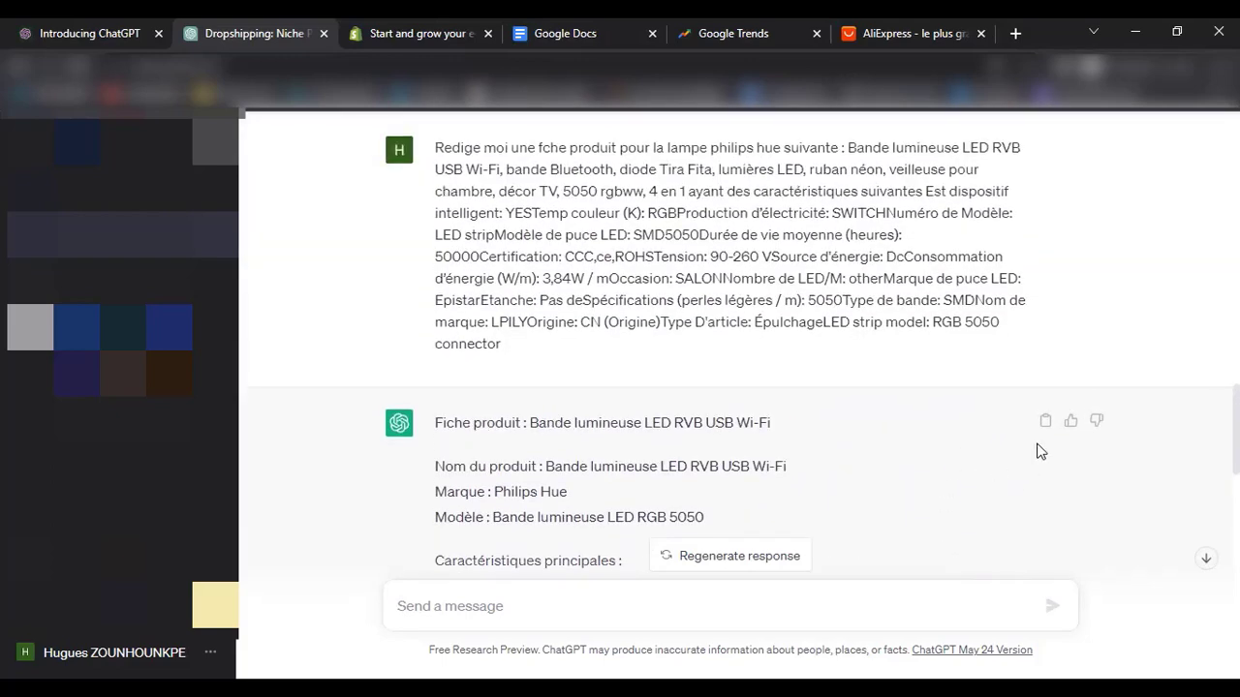
click(1044, 423)
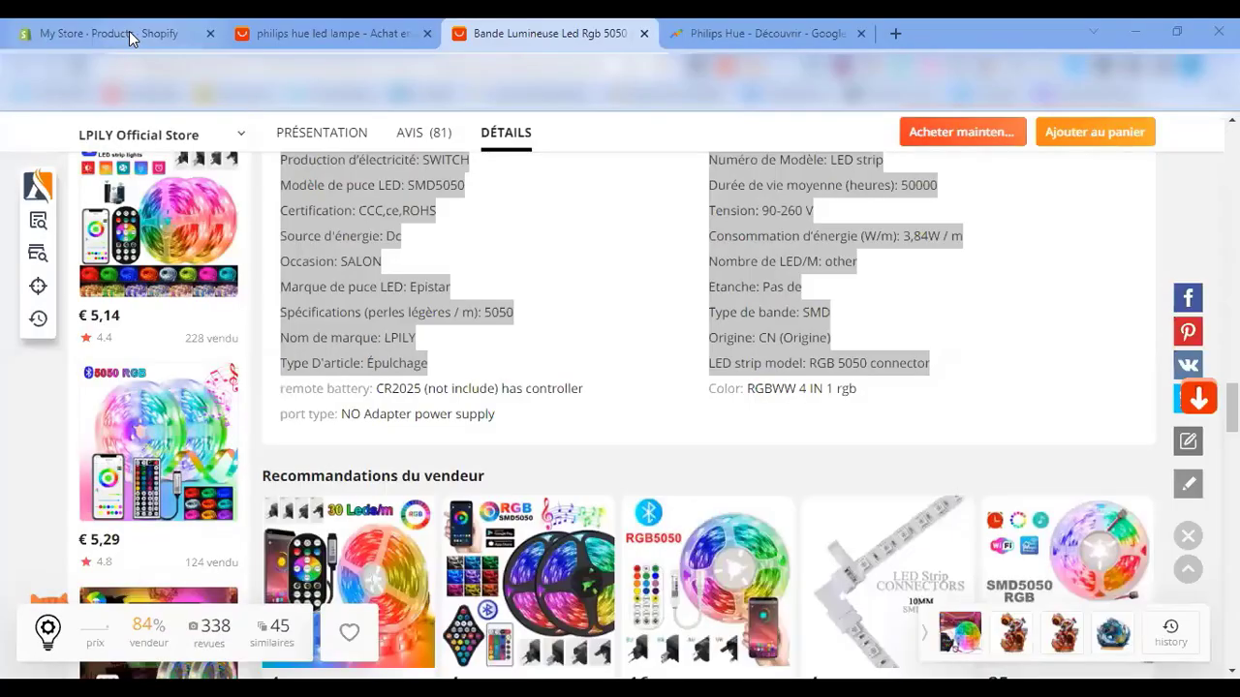
- Switch to the Shopify admin, start a new product and paste the copied product sheet as its description
click(129, 34)
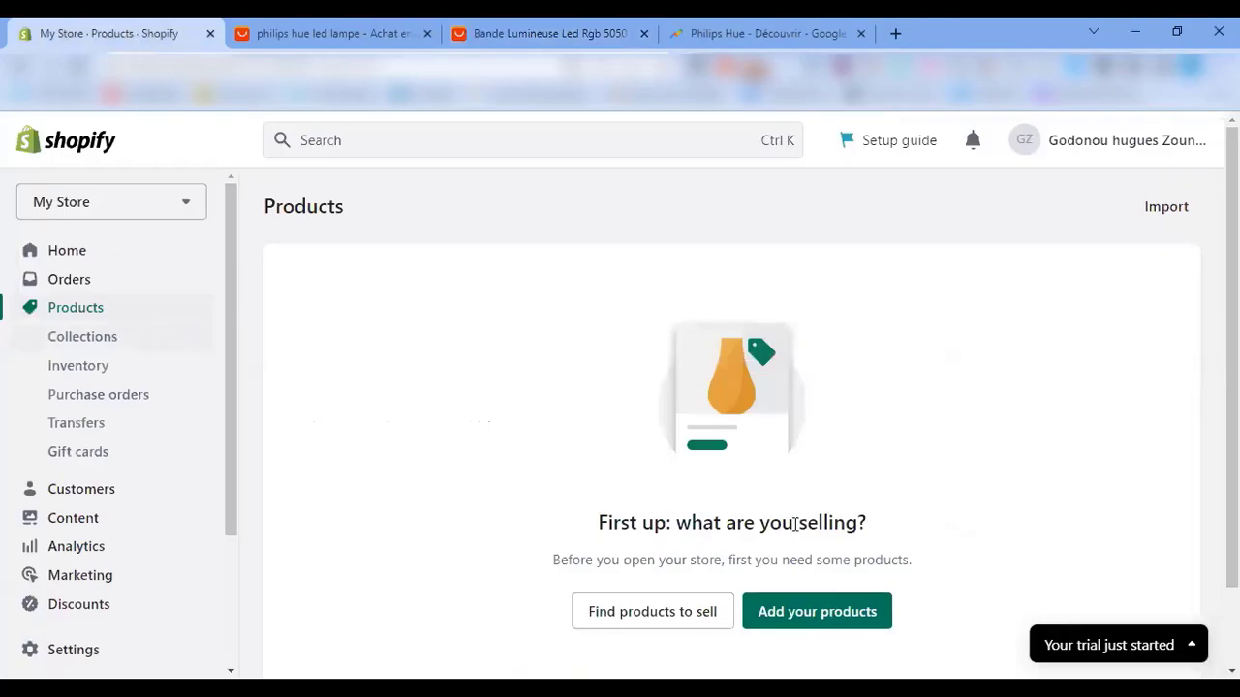
scroll(762, 539, down, 1)
scroll(826, 594, up, 1)
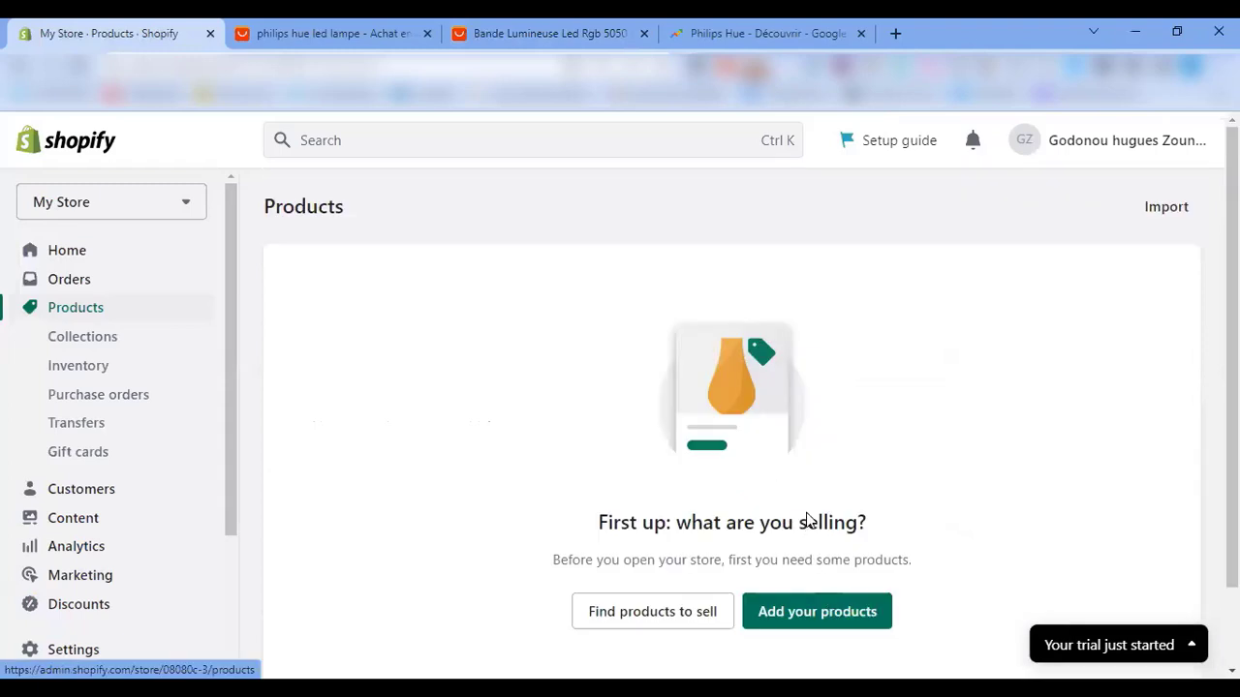
click(816, 611)
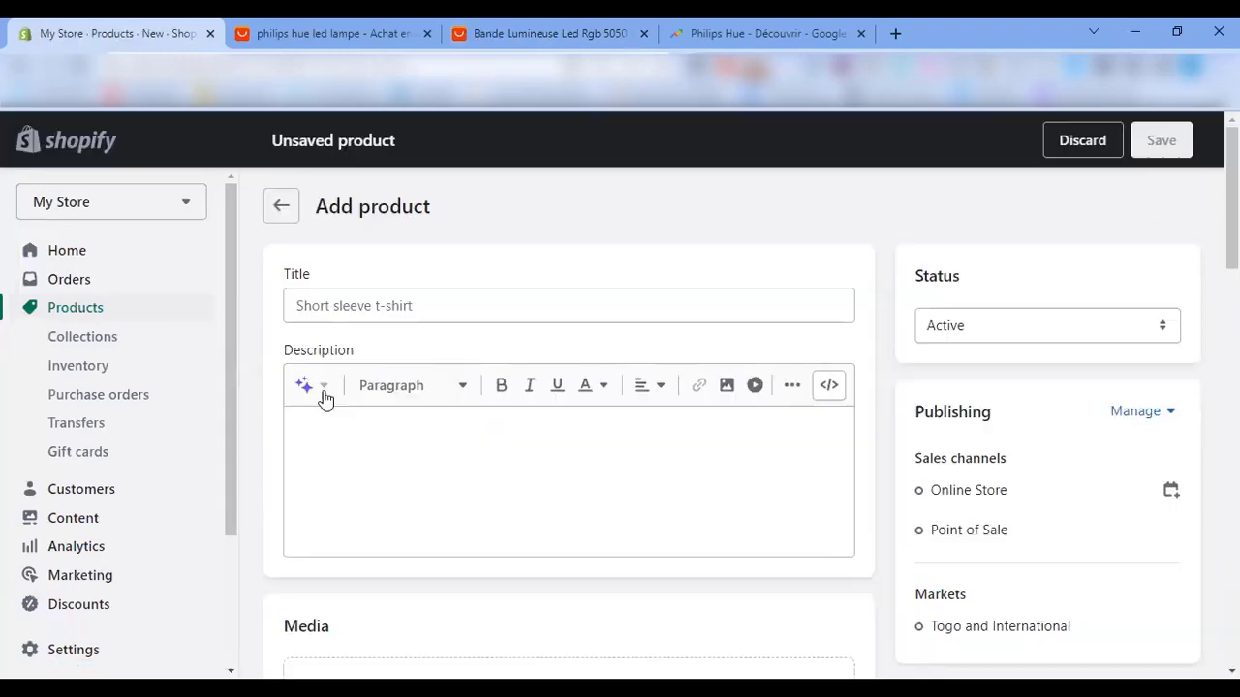
click(321, 418)
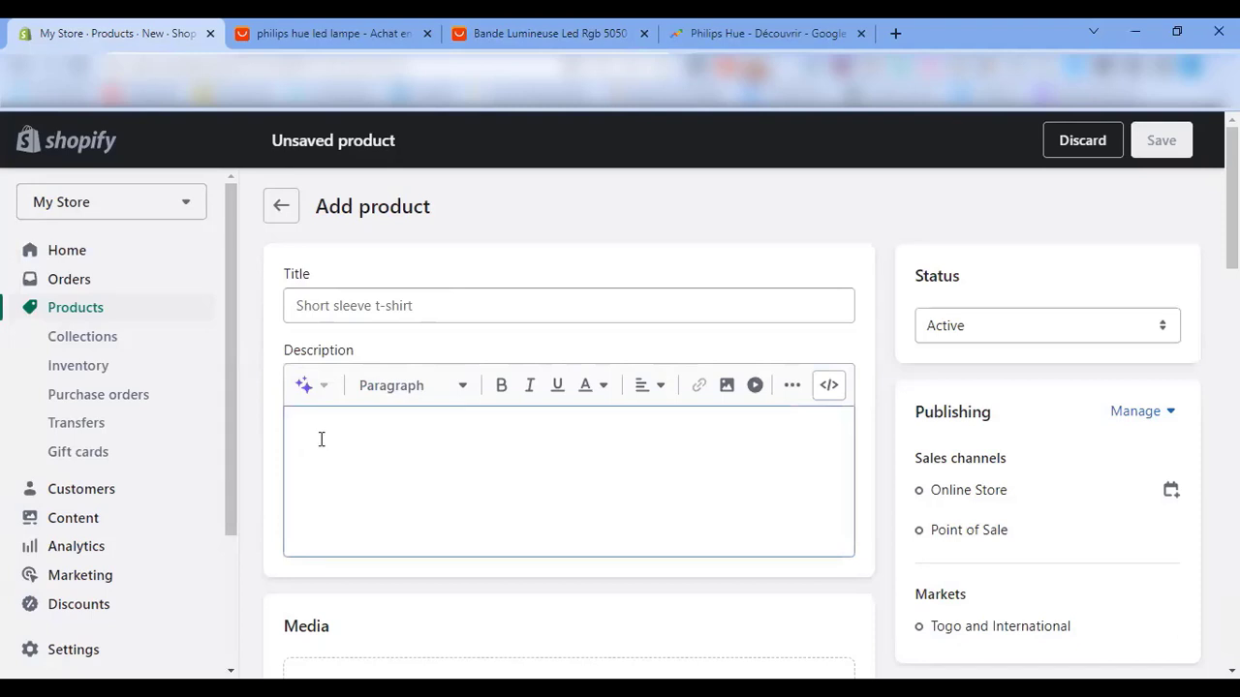
key(ctrl+v)
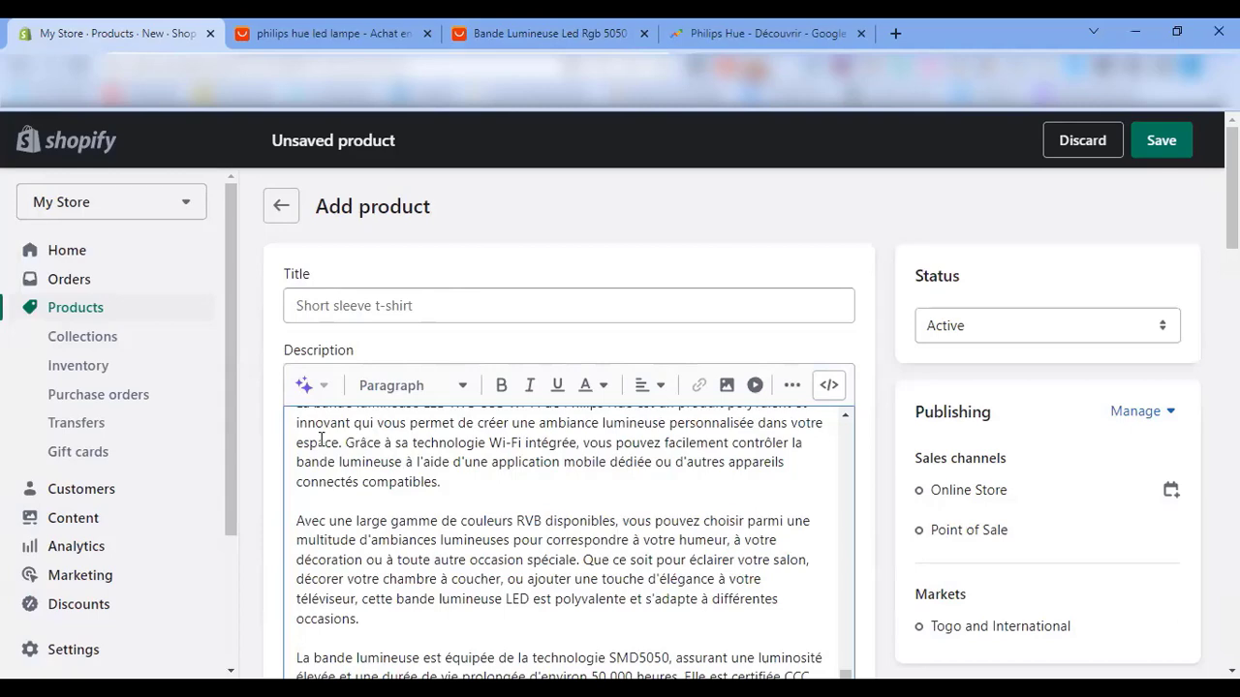
- Move the text "Bande lumineuse LED RVB USB Wi-Fi" from the description's first line into the product title
click(349, 308)
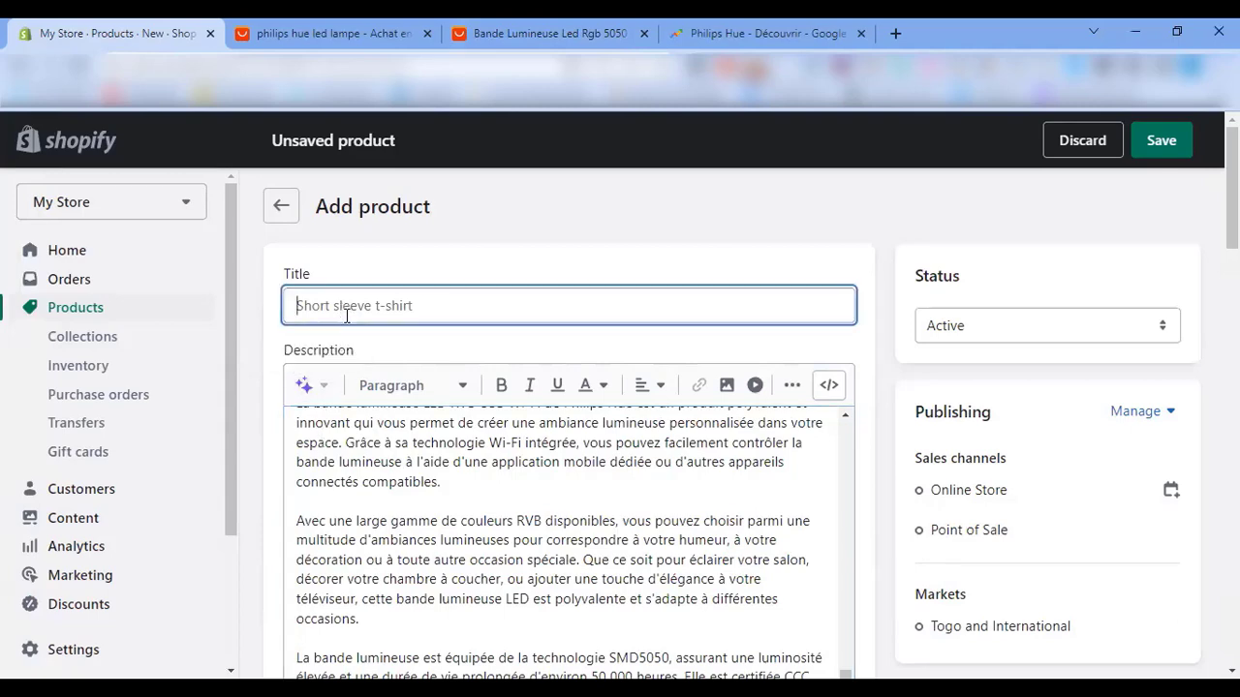
scroll(553, 649, up, 2)
scroll(552, 649, up, 5)
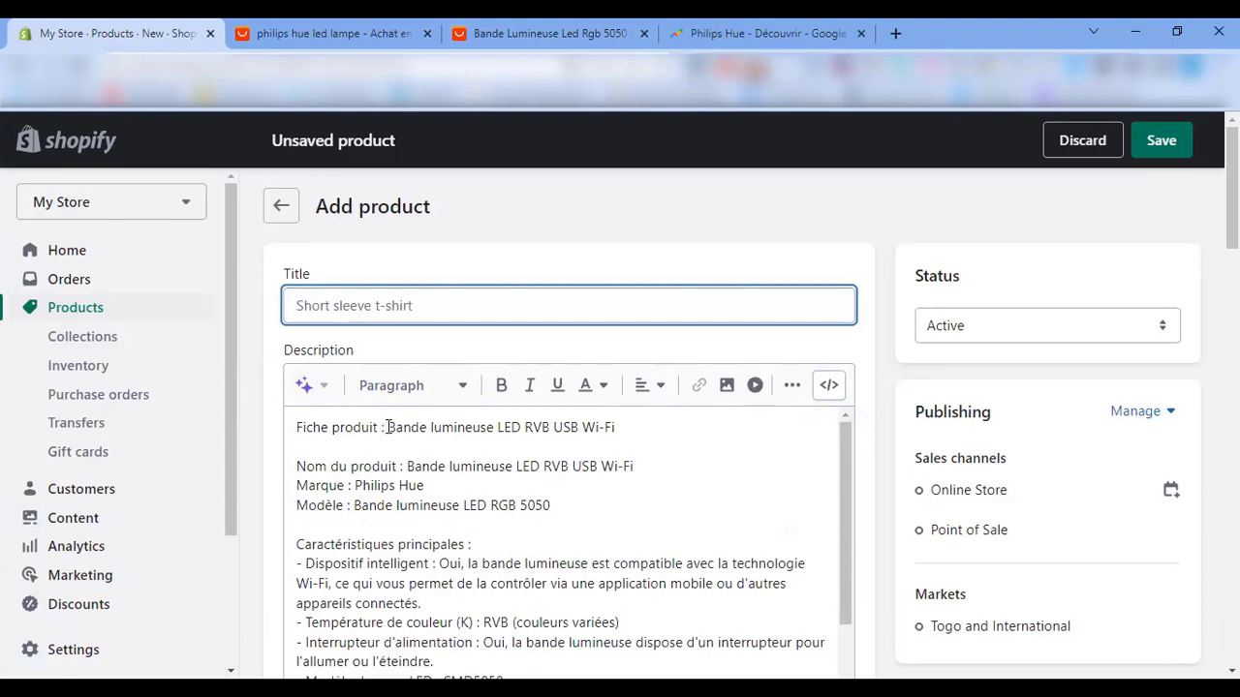
drag(387, 427, 655, 429)
right_click(558, 433)
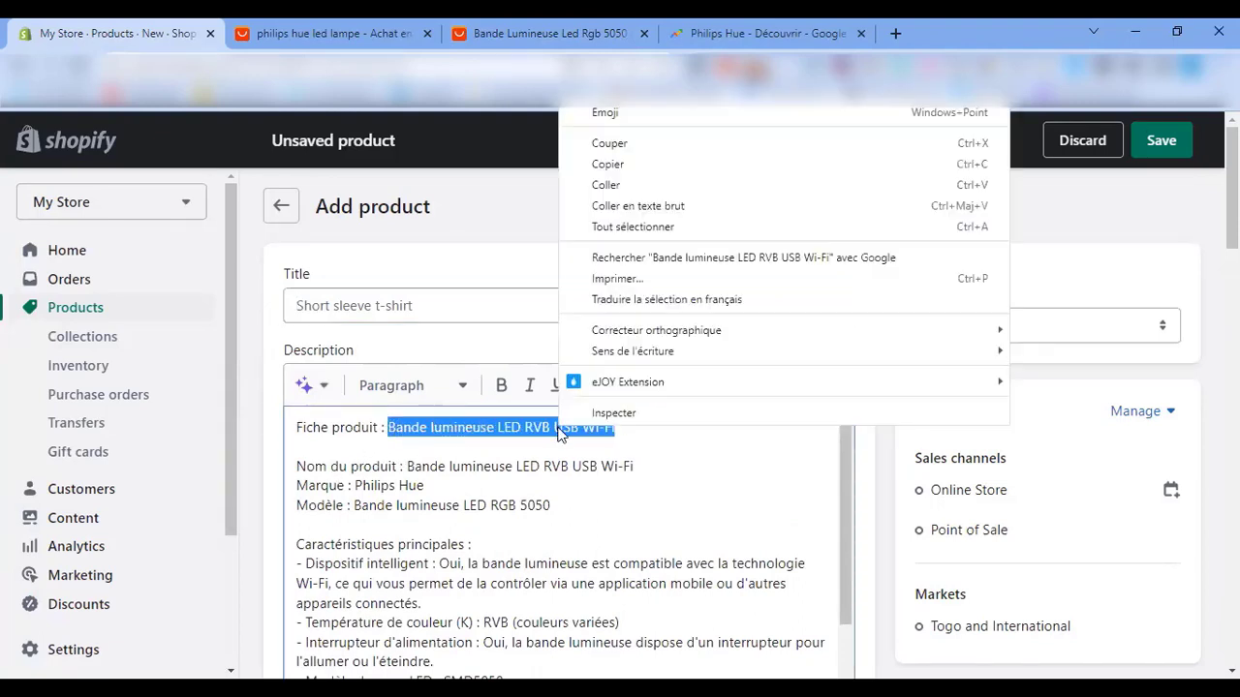
click(610, 145)
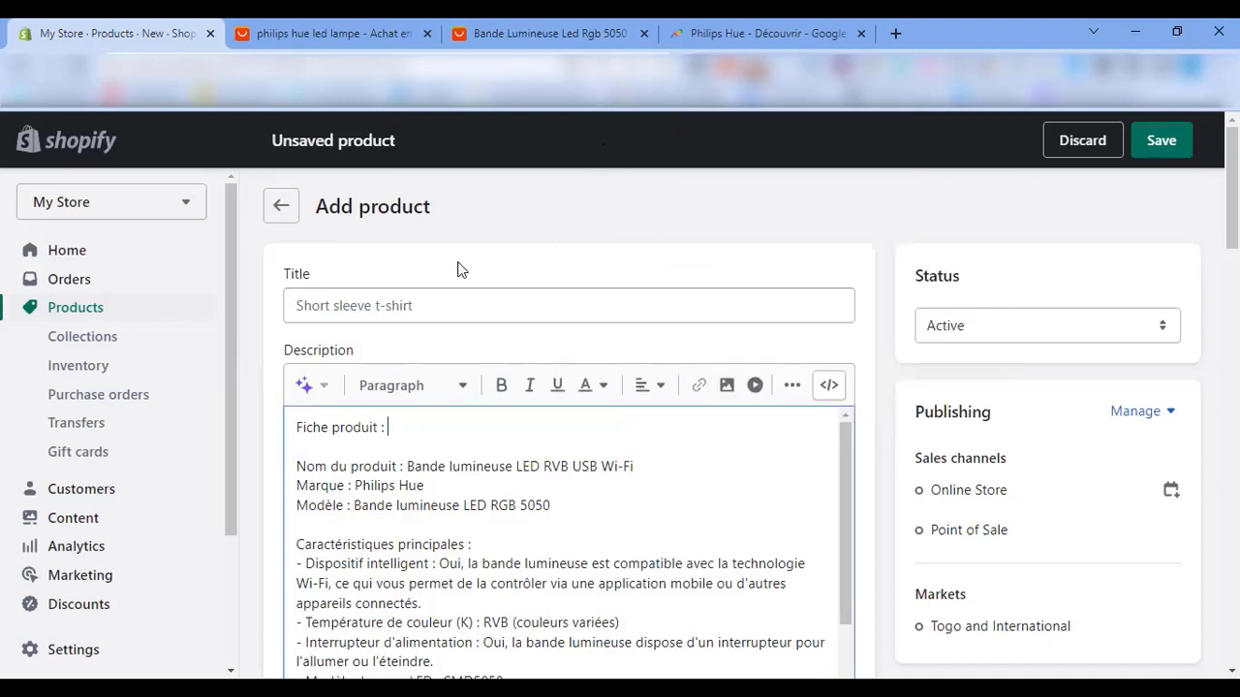
click(373, 299)
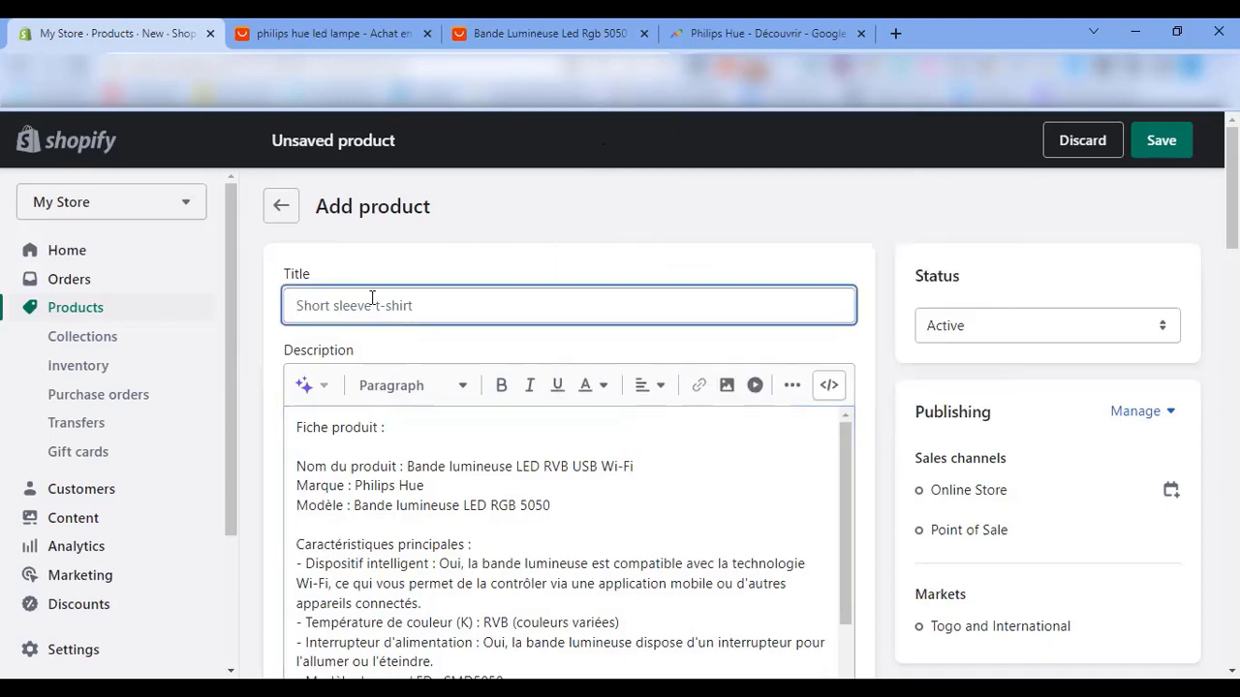
key(ctrl+v)
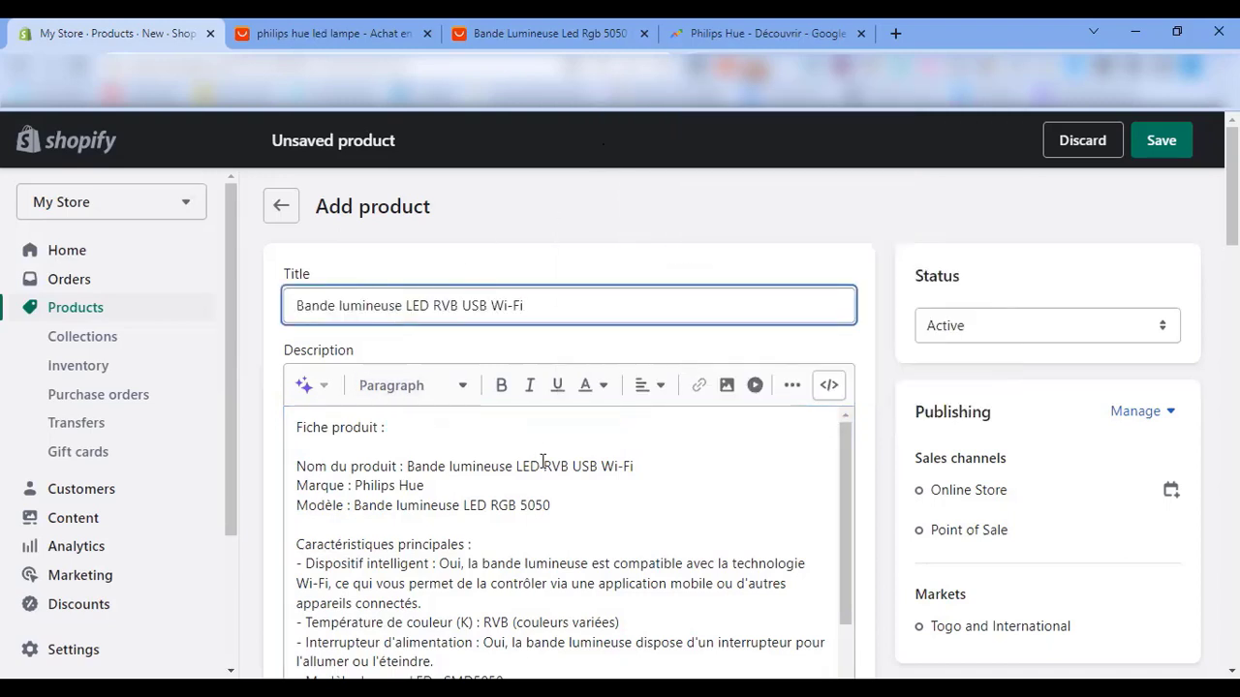
- Delete the leftover "Fiche produit :" label and the extra line above the product name in the description
drag(559, 509, 366, 484)
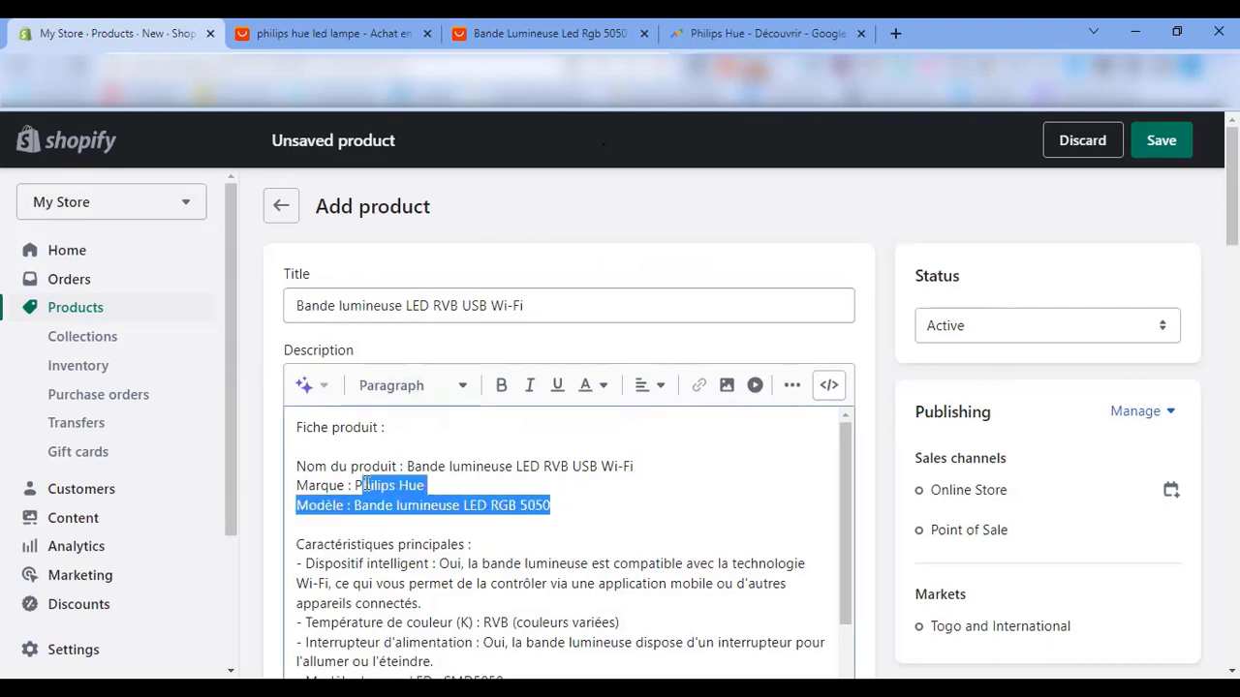
click(393, 433)
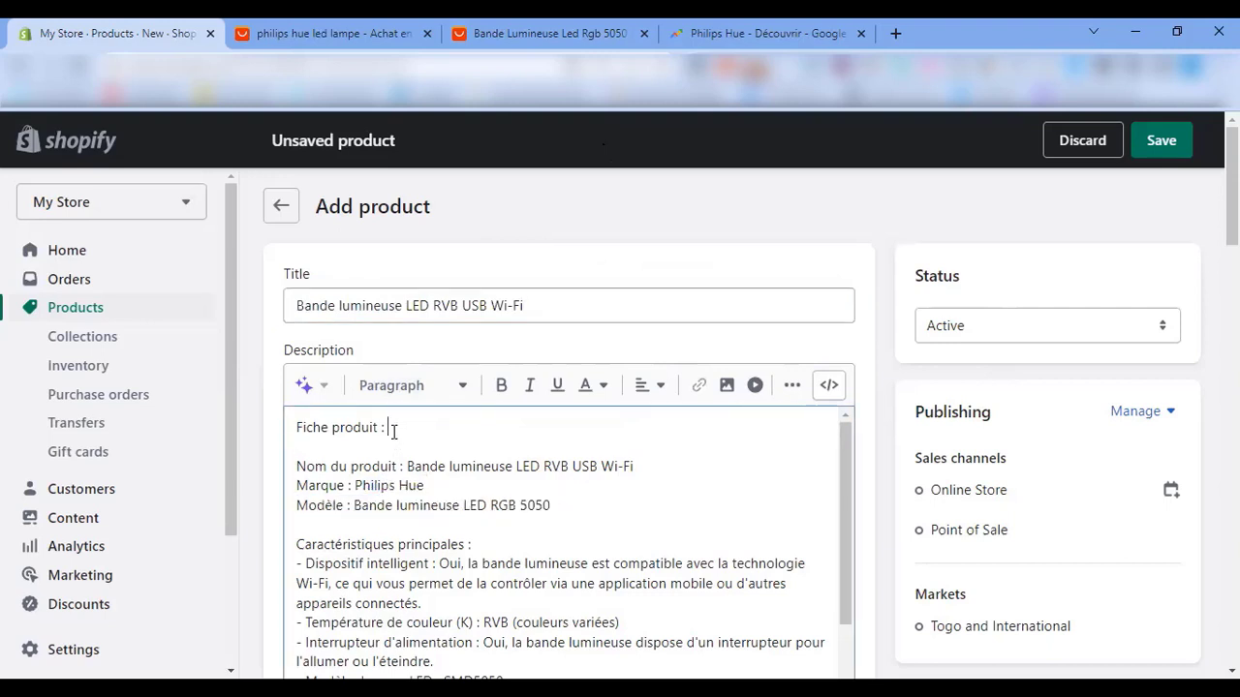
drag(393, 432, 261, 427)
key(BackSpace)
click(299, 466)
key(BackSpace)
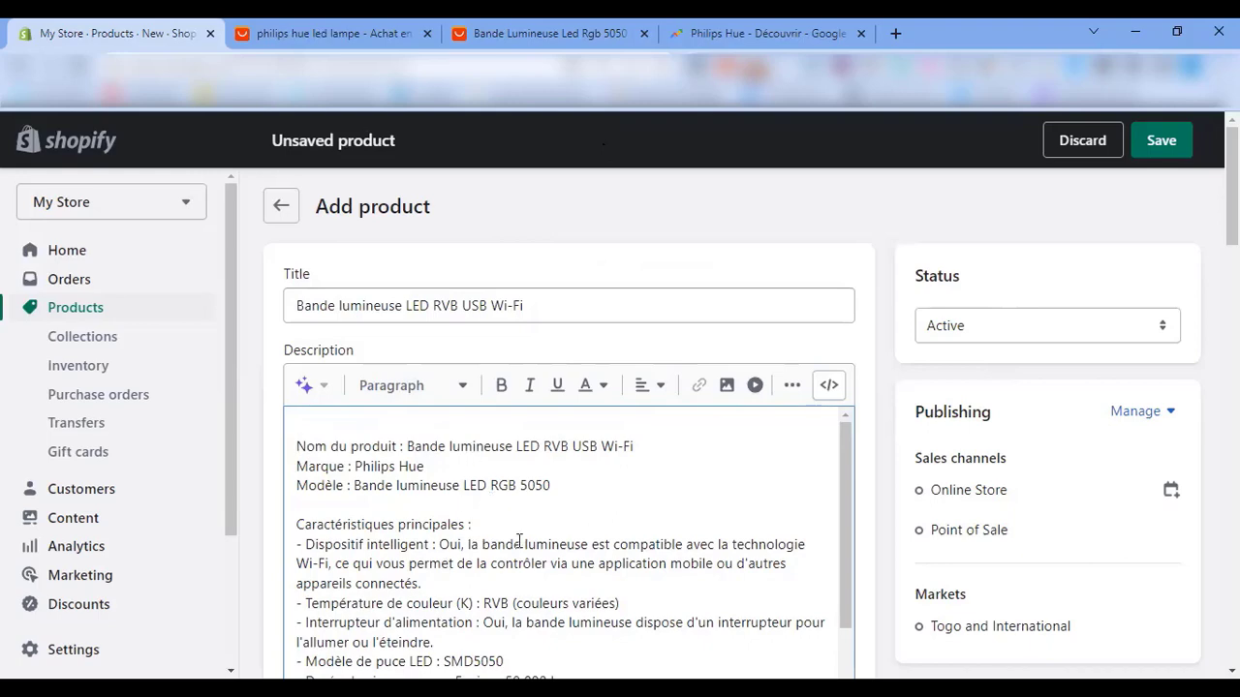
- Make the "Description du produit :" heading in the product description bold
scroll(670, 493, down, 10)
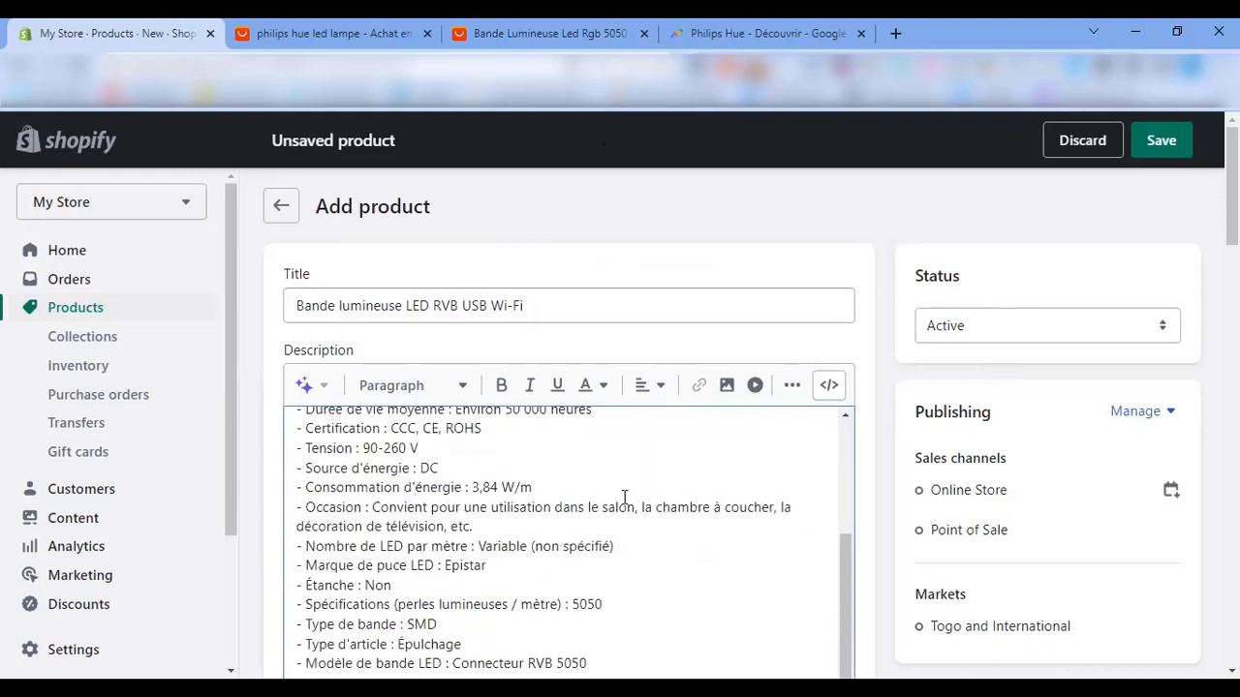
scroll(479, 522, up, 2)
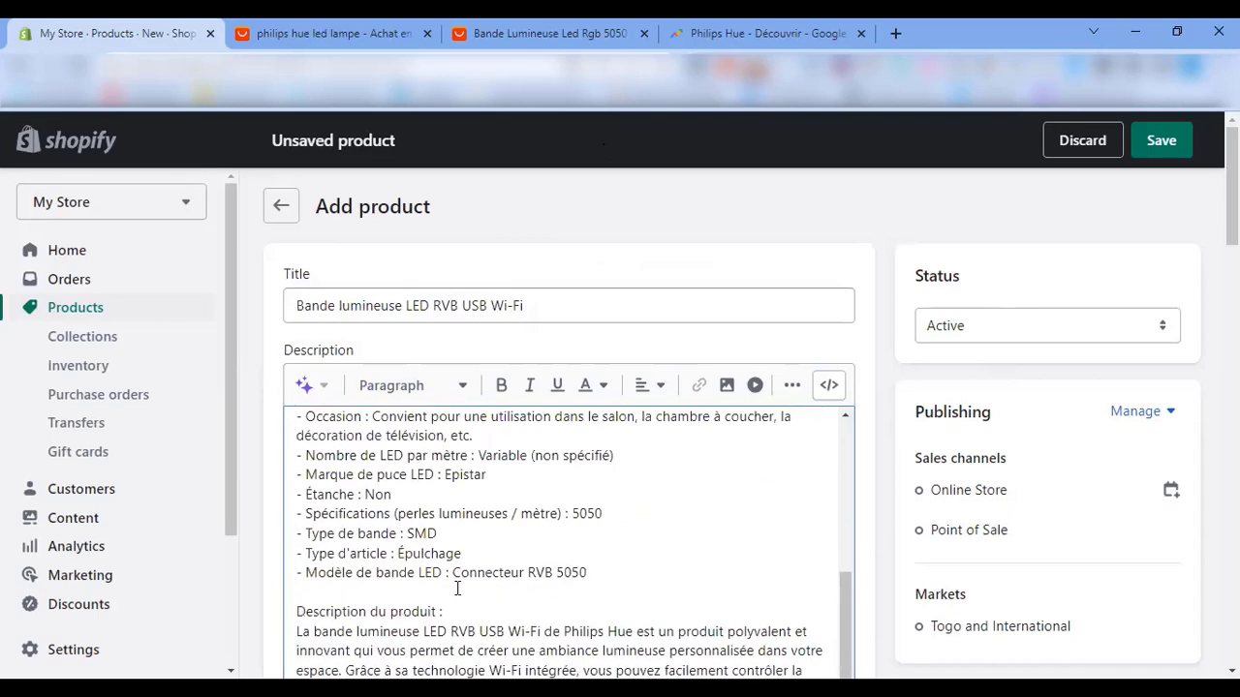
scroll(455, 523, down, 1)
drag(448, 524, 294, 523)
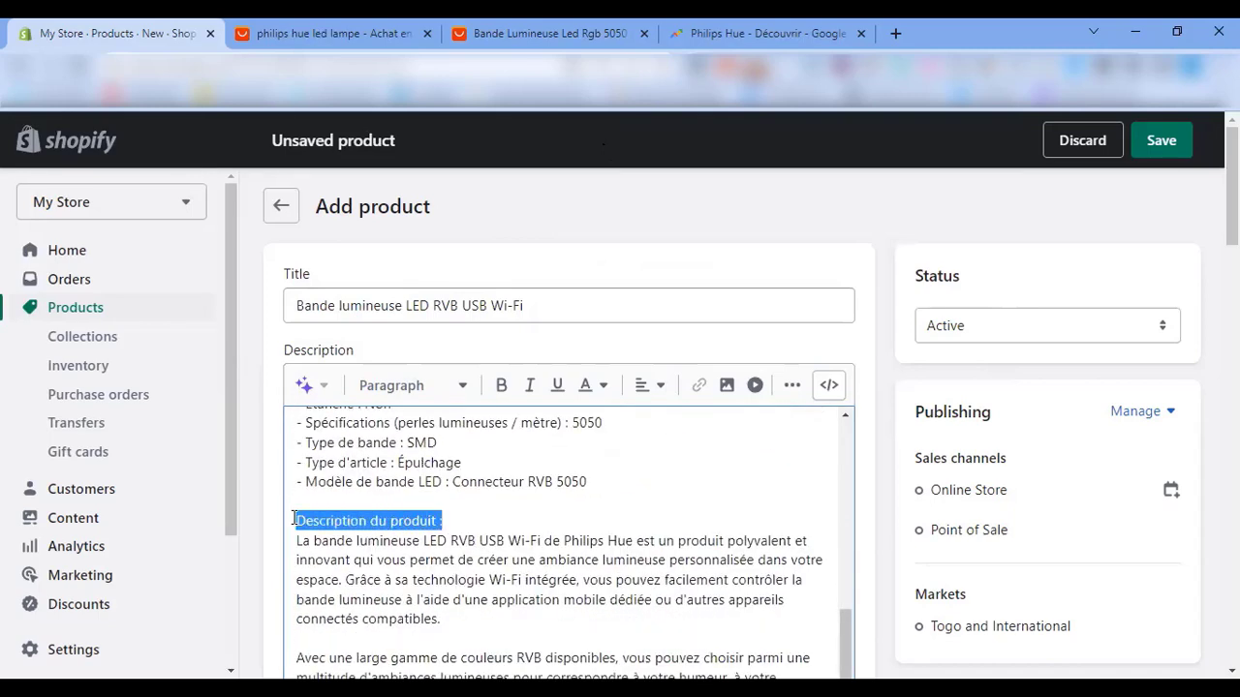
click(501, 385)
click(455, 521)
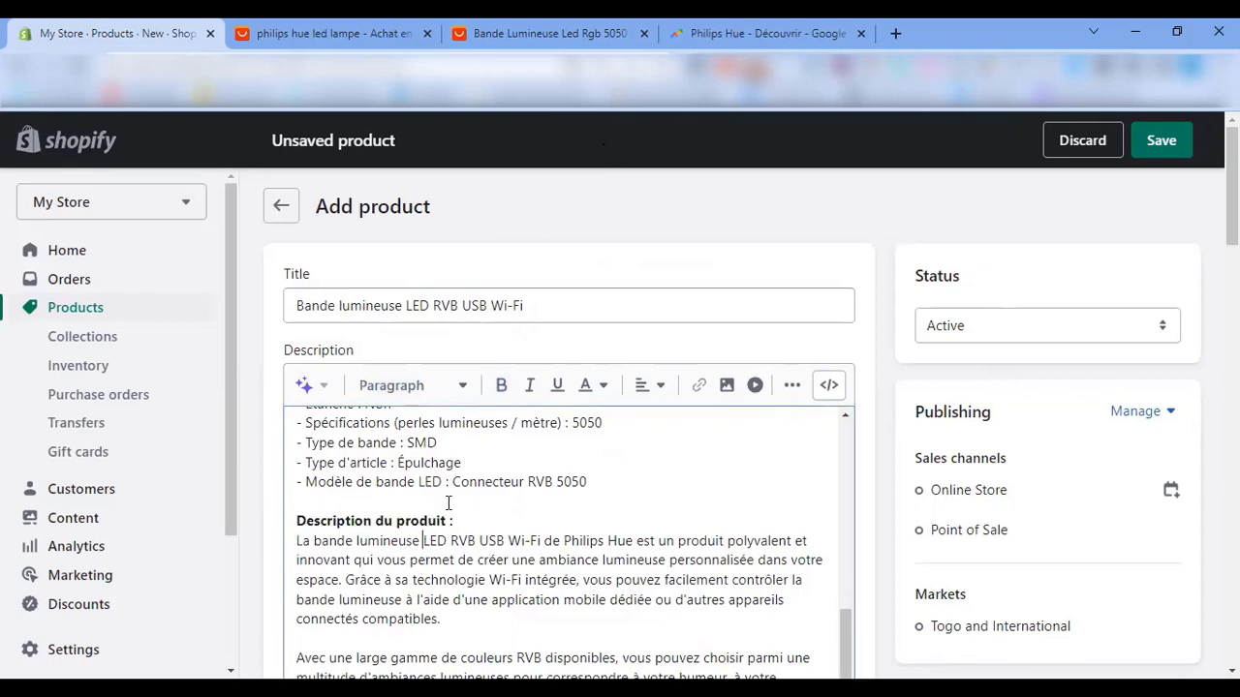
- Set the text colour of the "Description du produit :" heading to blue
drag(454, 521, 297, 519)
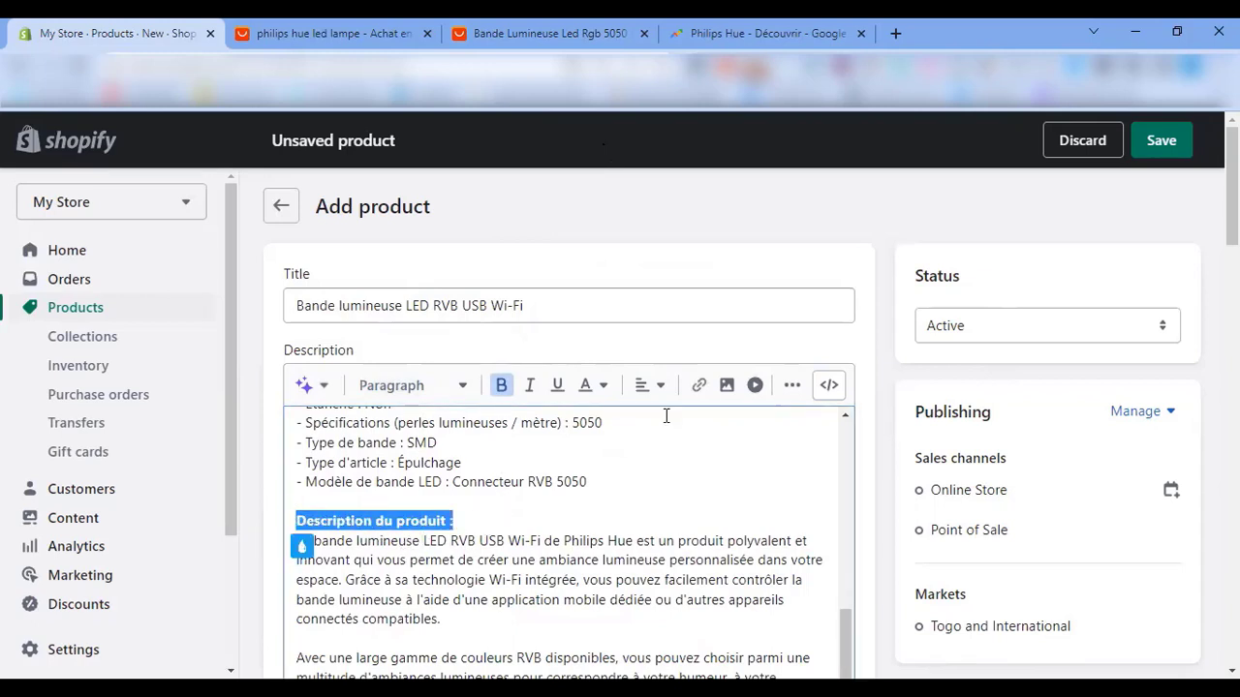
click(599, 396)
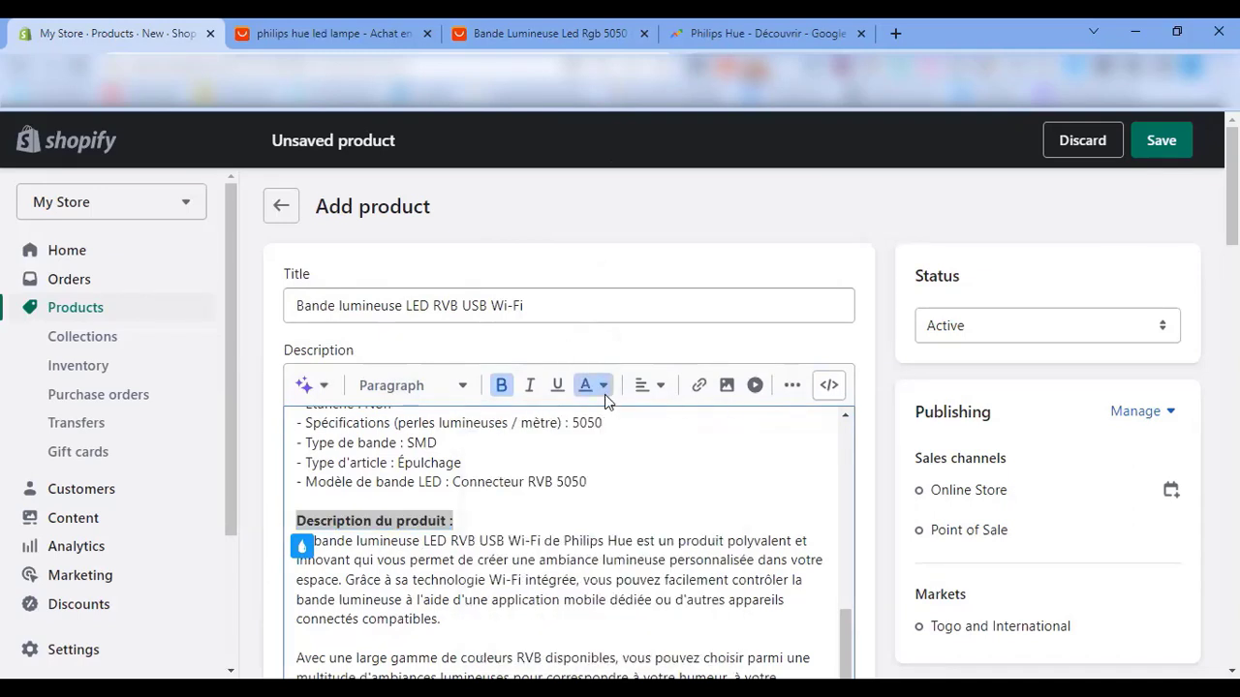
click(603, 390)
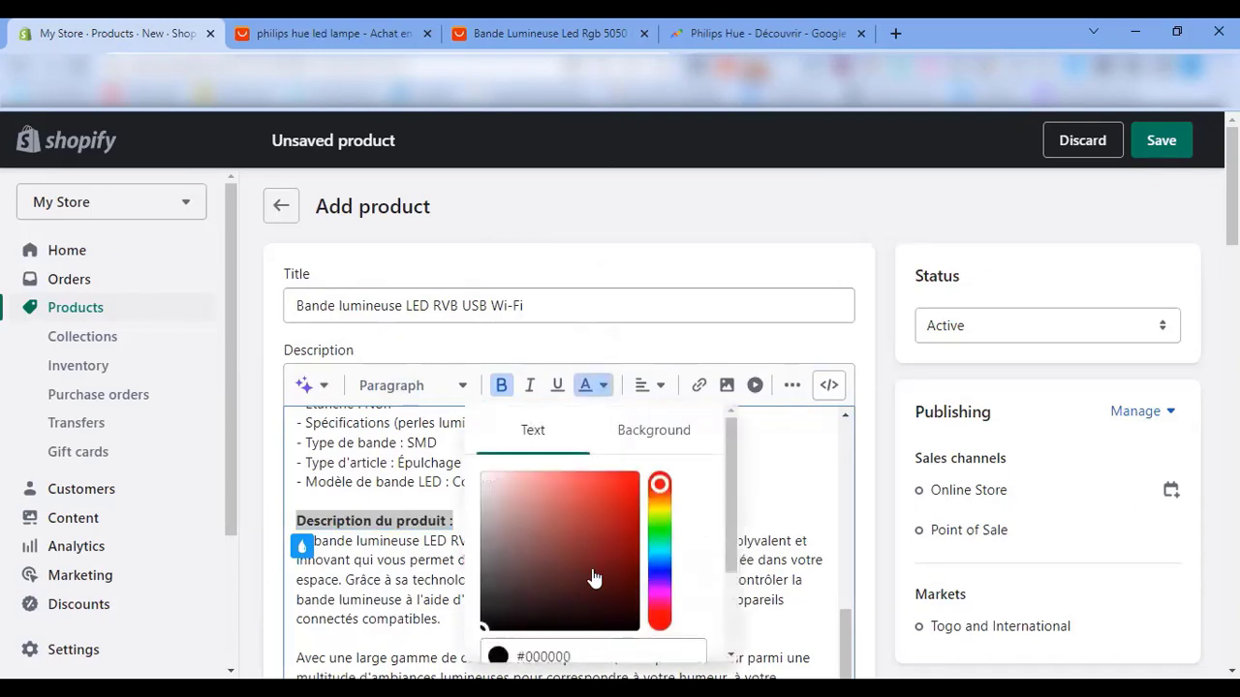
click(658, 508)
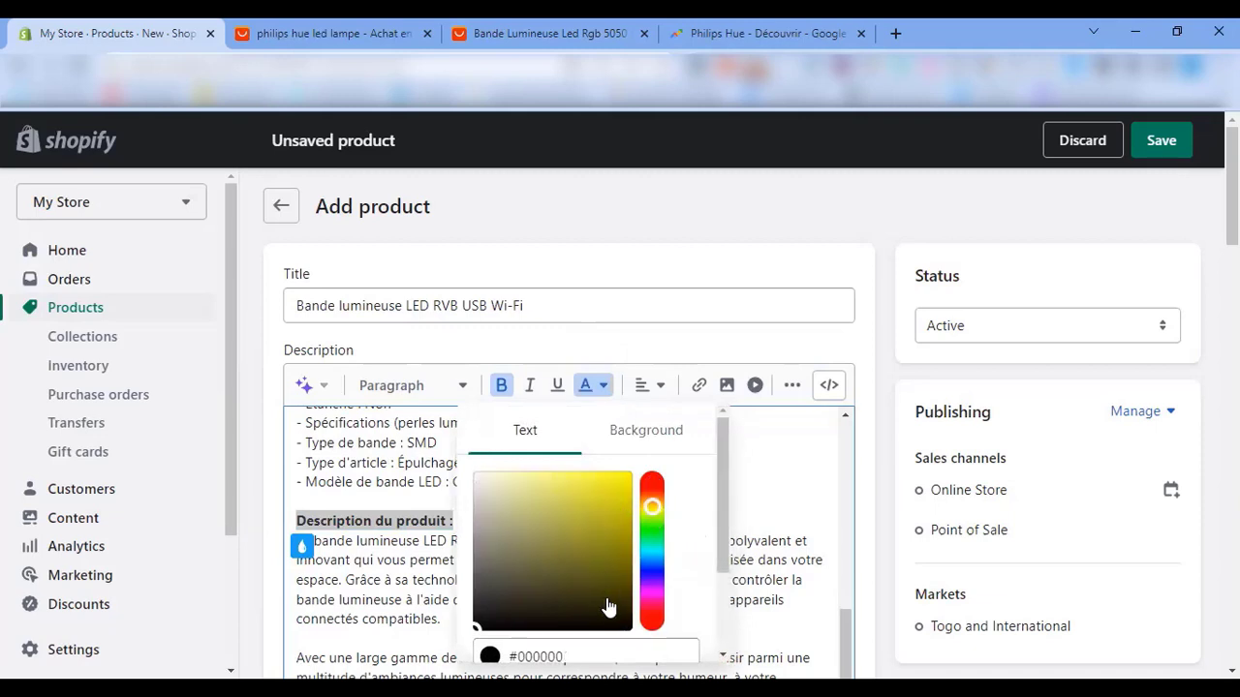
click(652, 577)
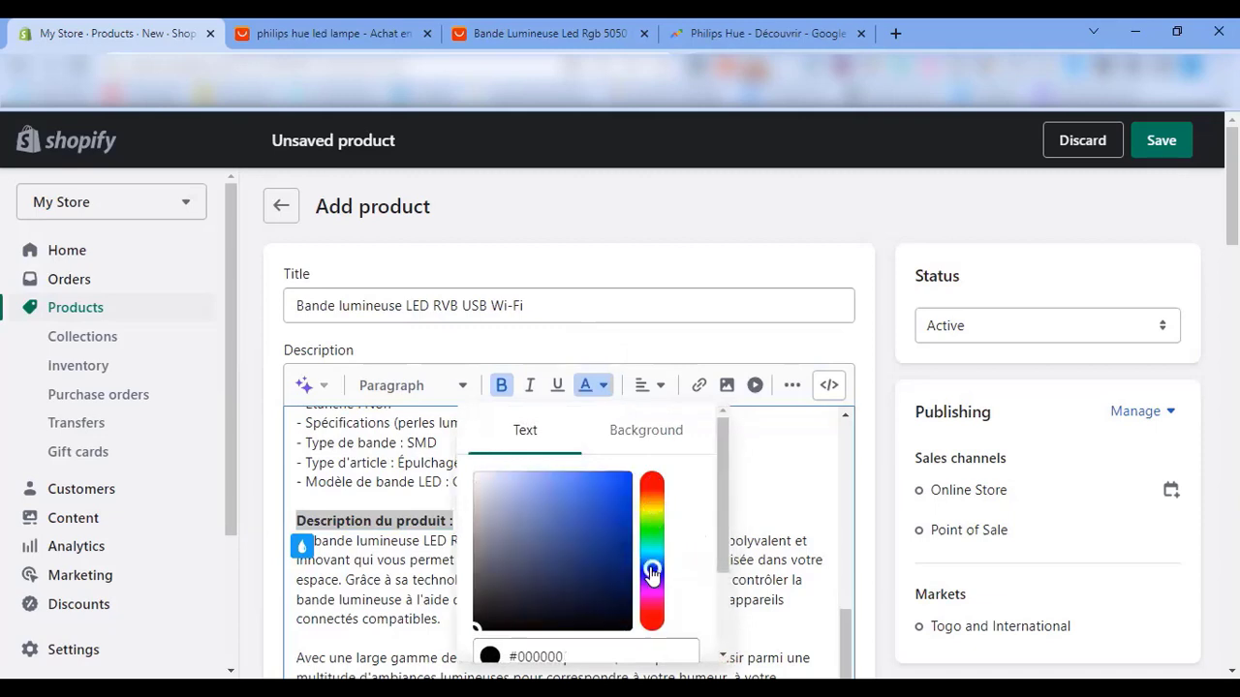
click(602, 479)
click(803, 442)
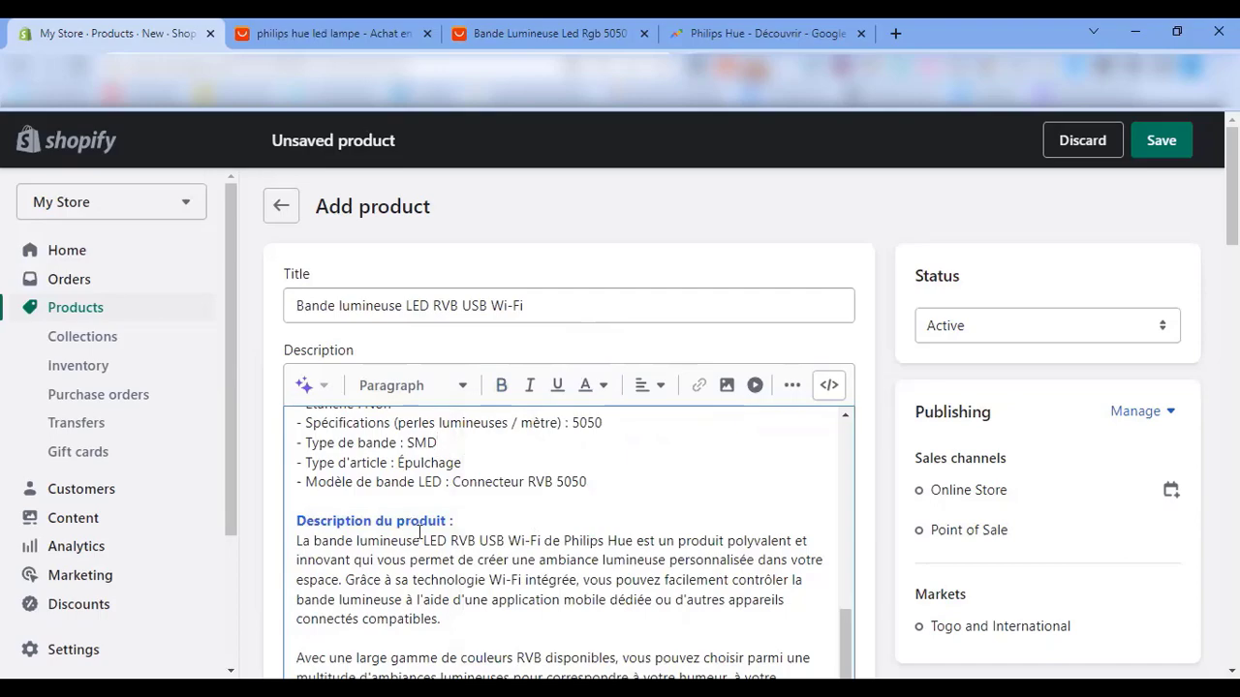
- Look over the product description from the main characteristics to the closing paragraph
scroll(409, 545, down, 2)
scroll(409, 545, down, 5)
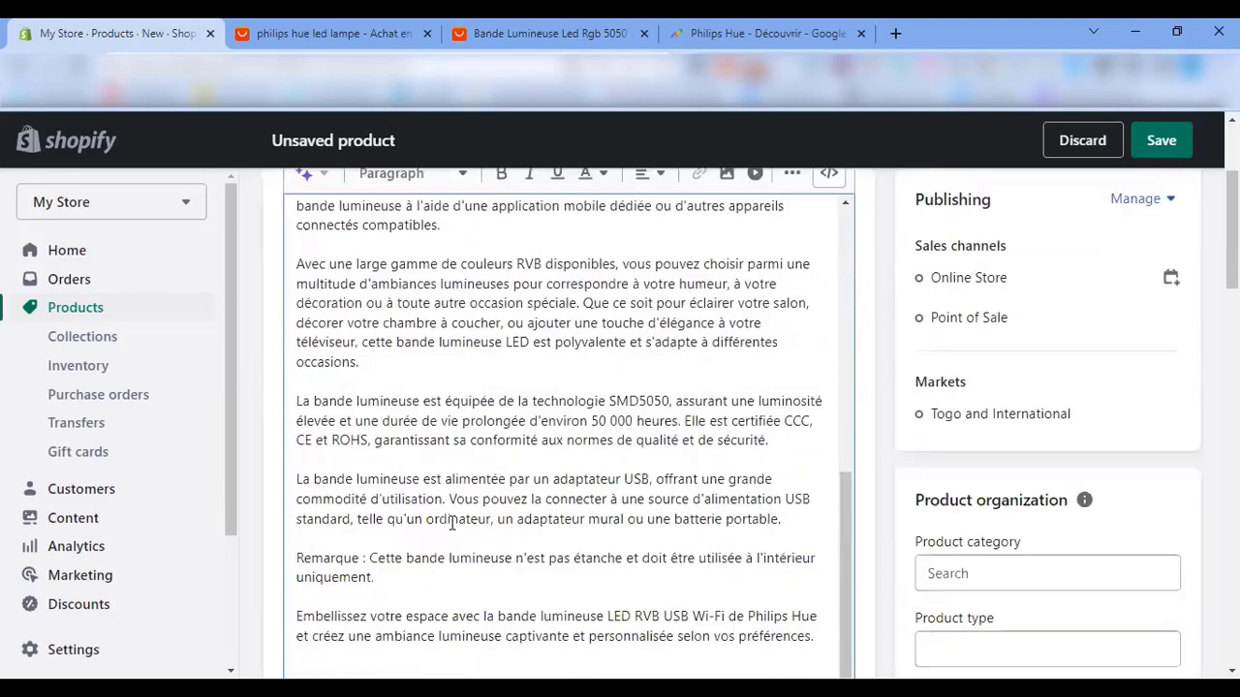
scroll(505, 481, up, 5)
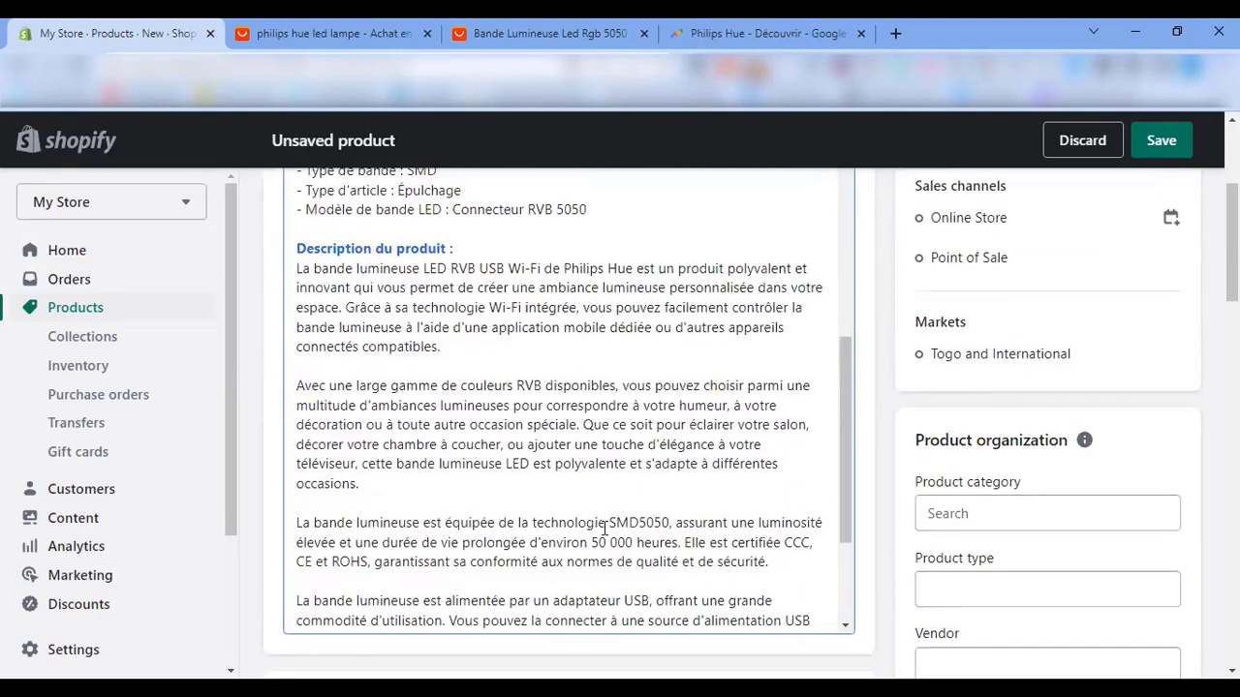
scroll(545, 457, up, 5)
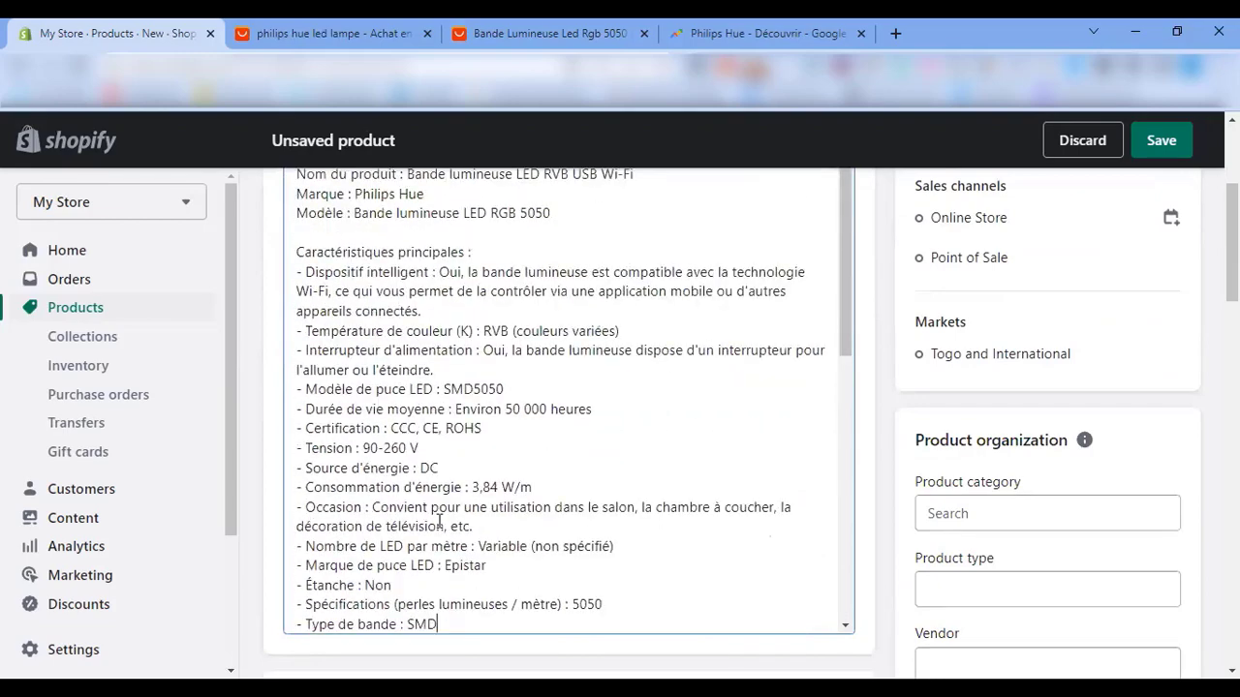
scroll(433, 488, down, 10)
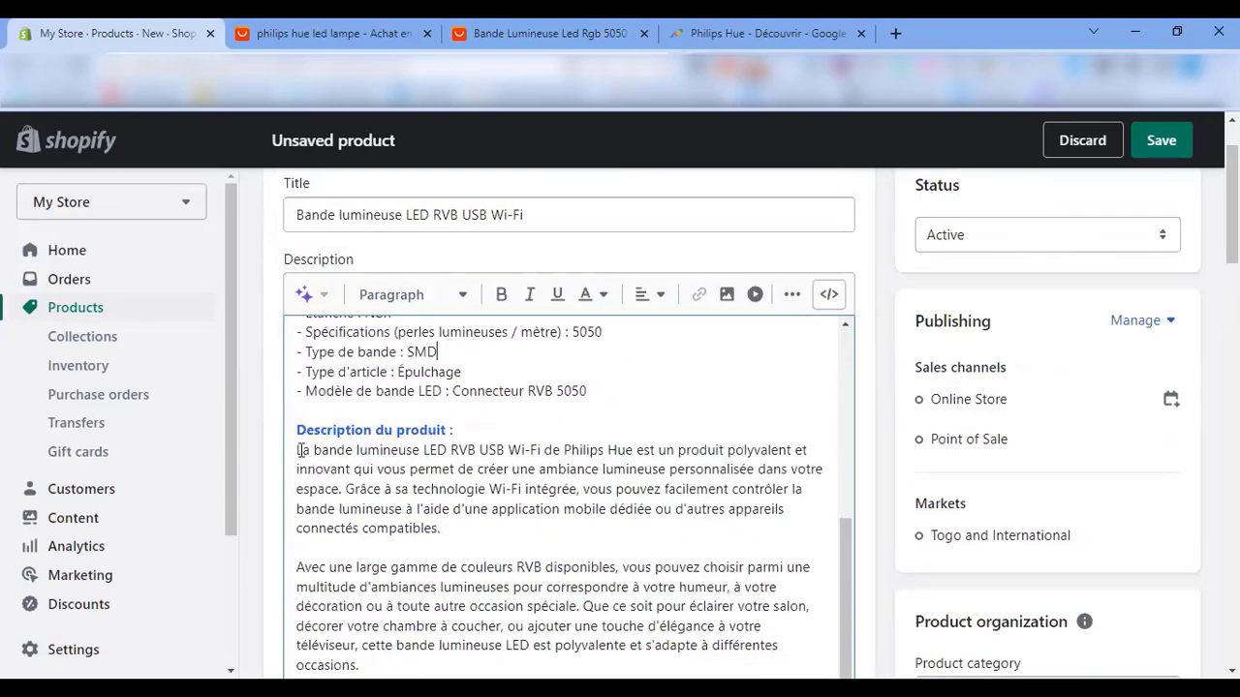
- Cut all the paragraphs under the "Description du produit :" heading out of the product description
scroll(448, 504, down, 1)
scroll(388, 464, up, 1)
scroll(329, 427, down, 2)
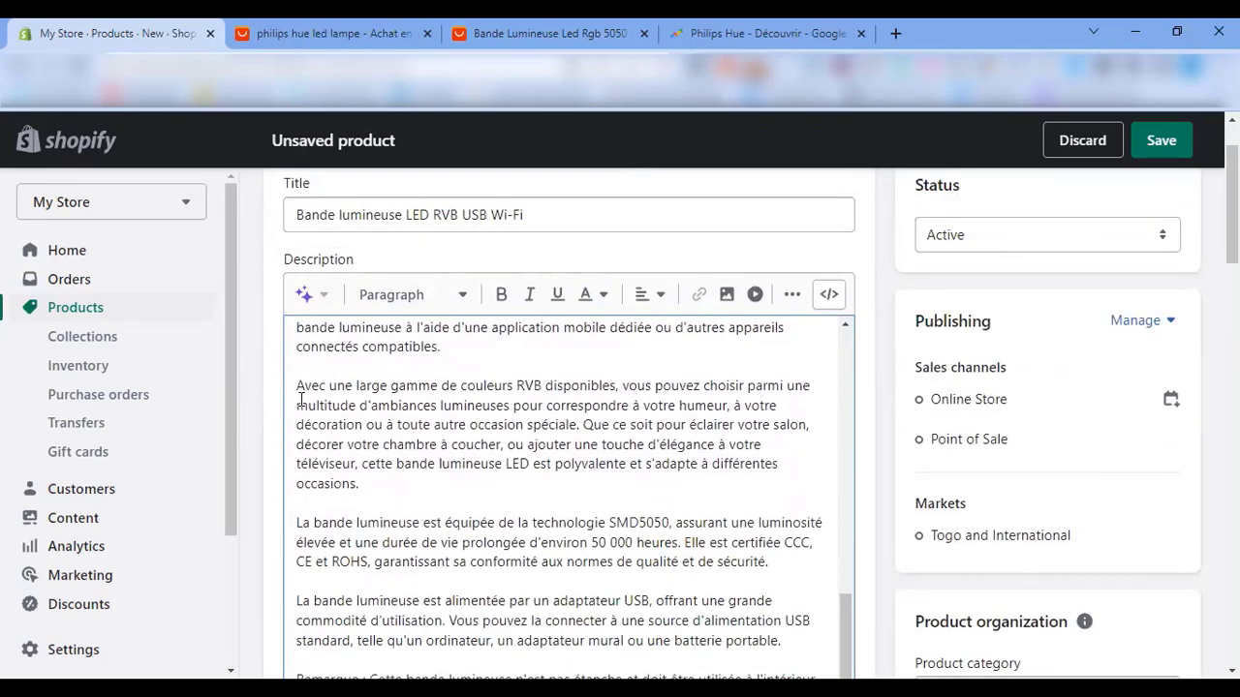
scroll(321, 444, up, 2)
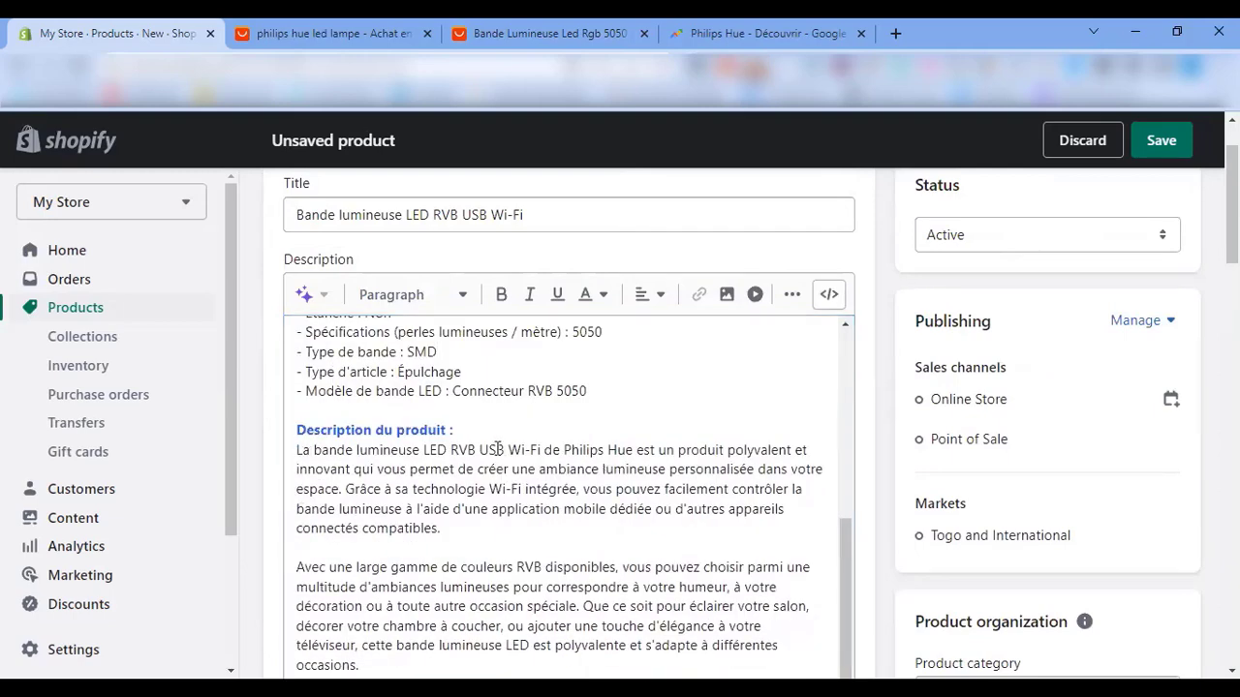
drag(296, 450, 804, 509)
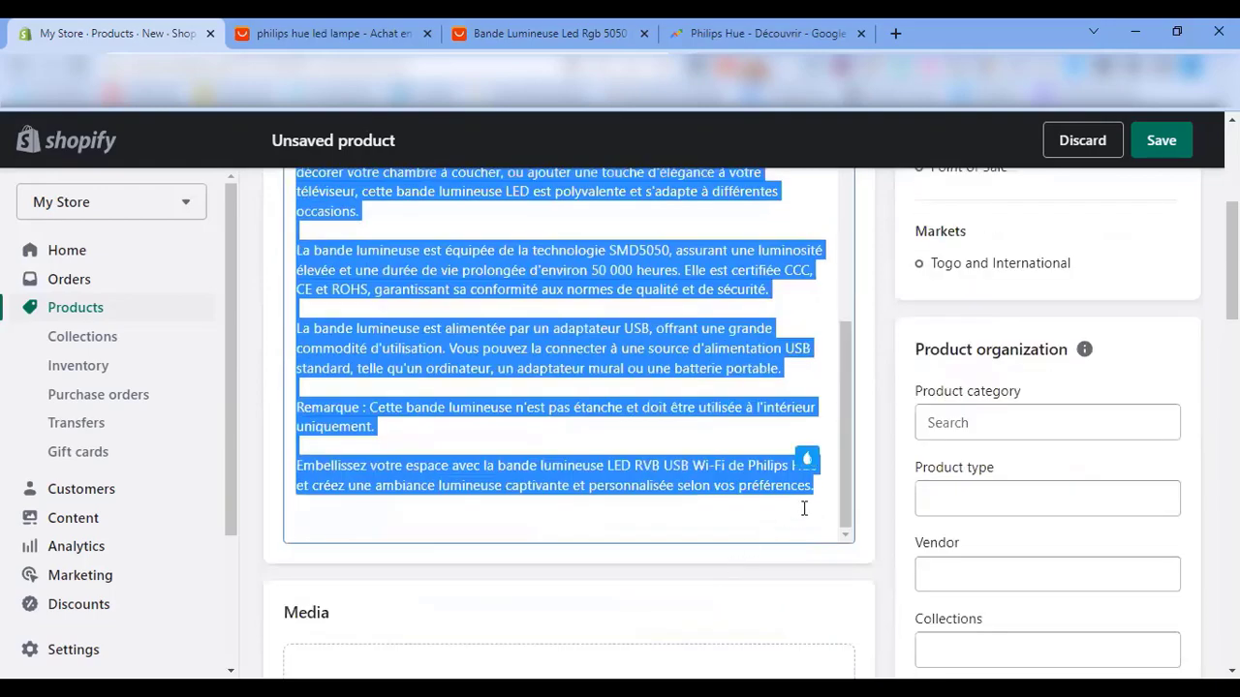
key(ctrl+v)
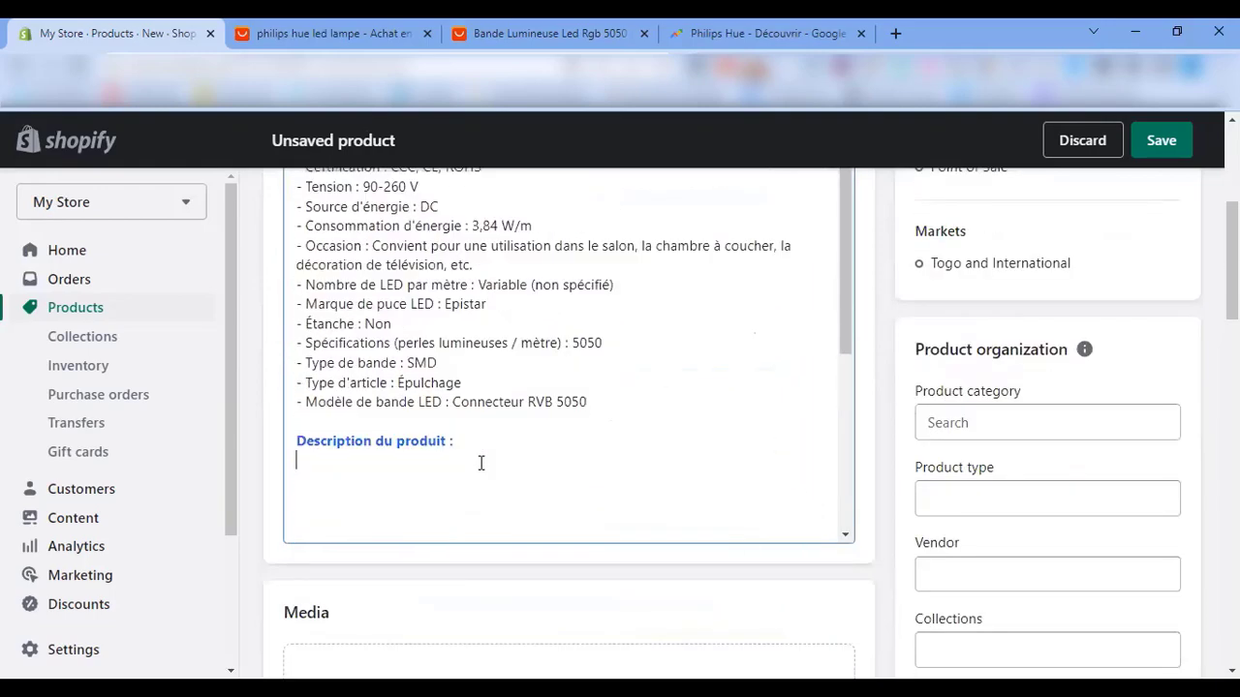
- Delete the "Description du produit :" heading at the end of the product description
scroll(410, 343, up, 3)
scroll(445, 407, down, 3)
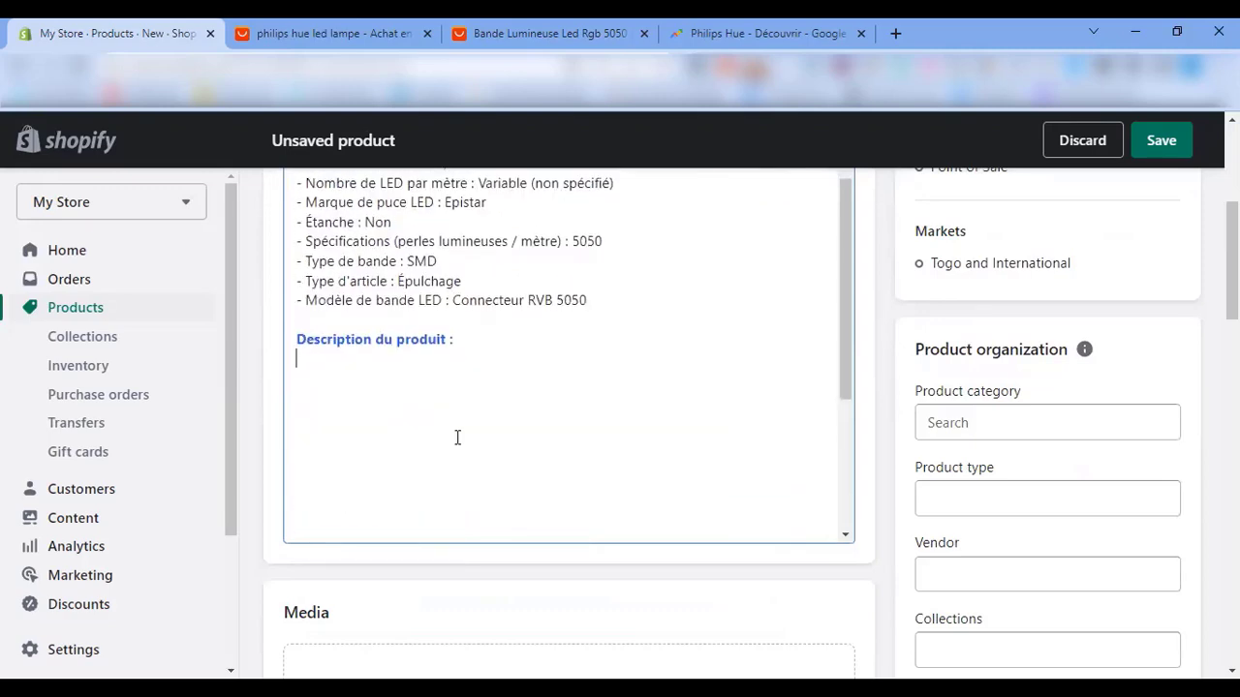
scroll(459, 343, up, 1)
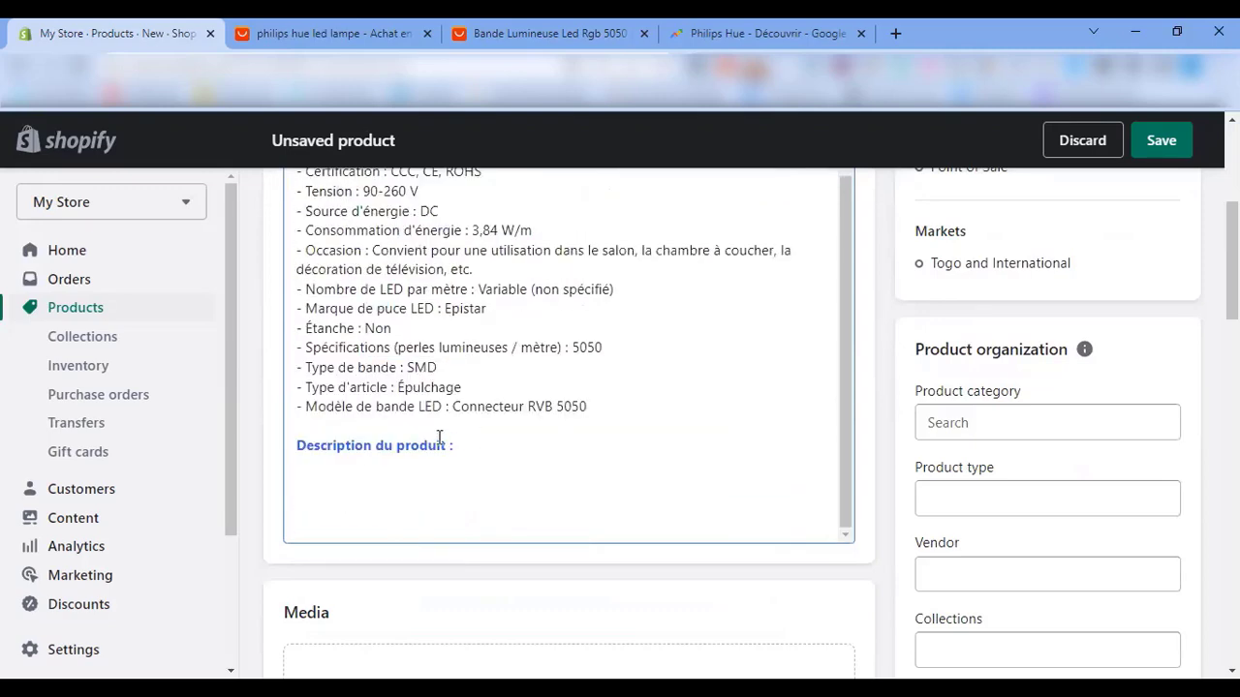
drag(471, 452, 252, 446)
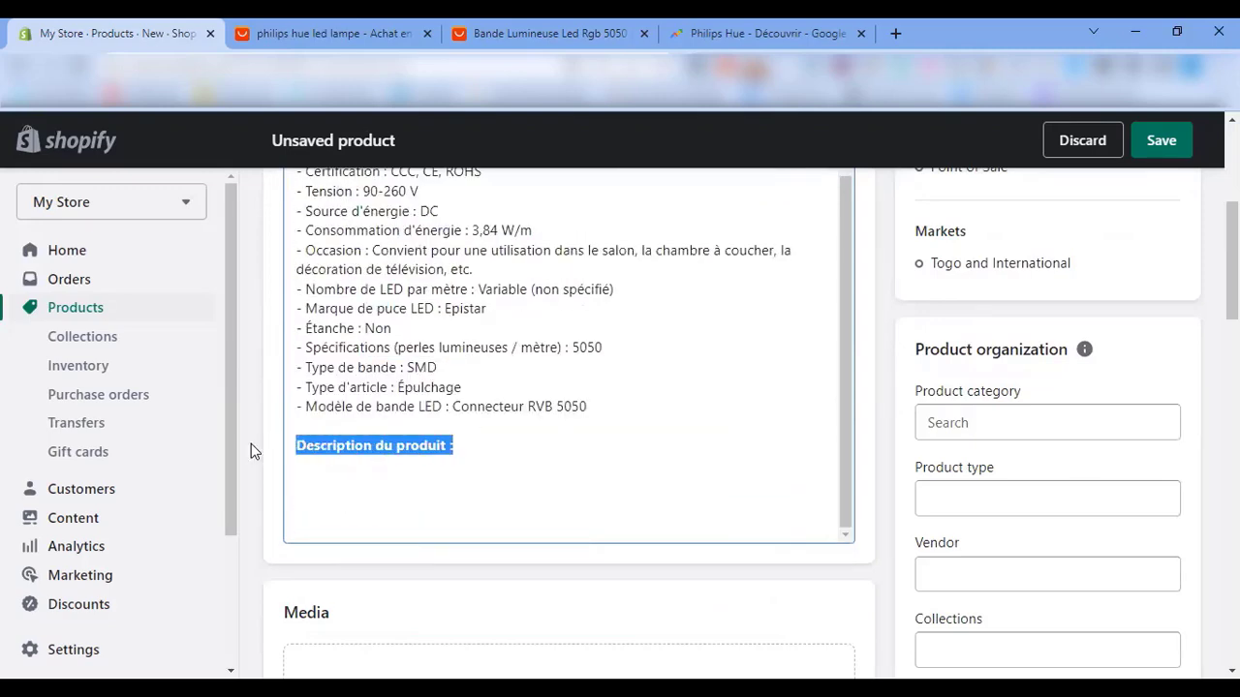
key(BackSpace)
- Paste the cut paragraphs at the very beginning of the description, above the product name, and check the new order
scroll(359, 534, up, 10)
click(299, 420)
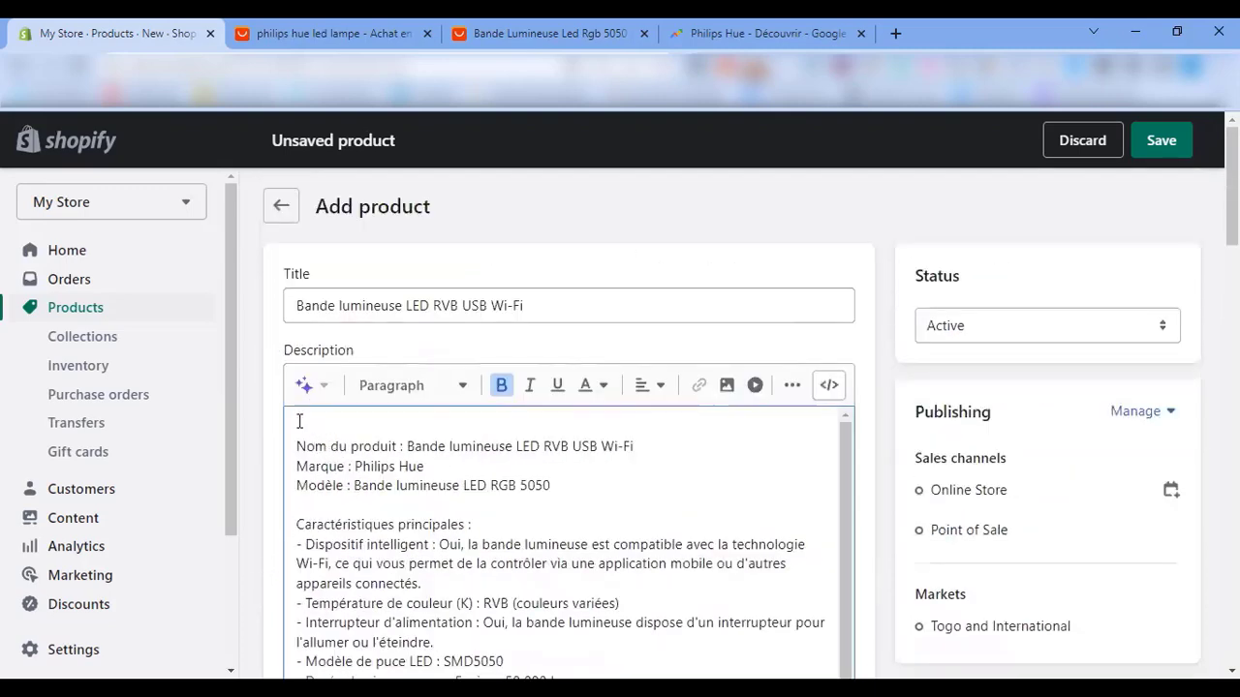
key(ctrl+v)
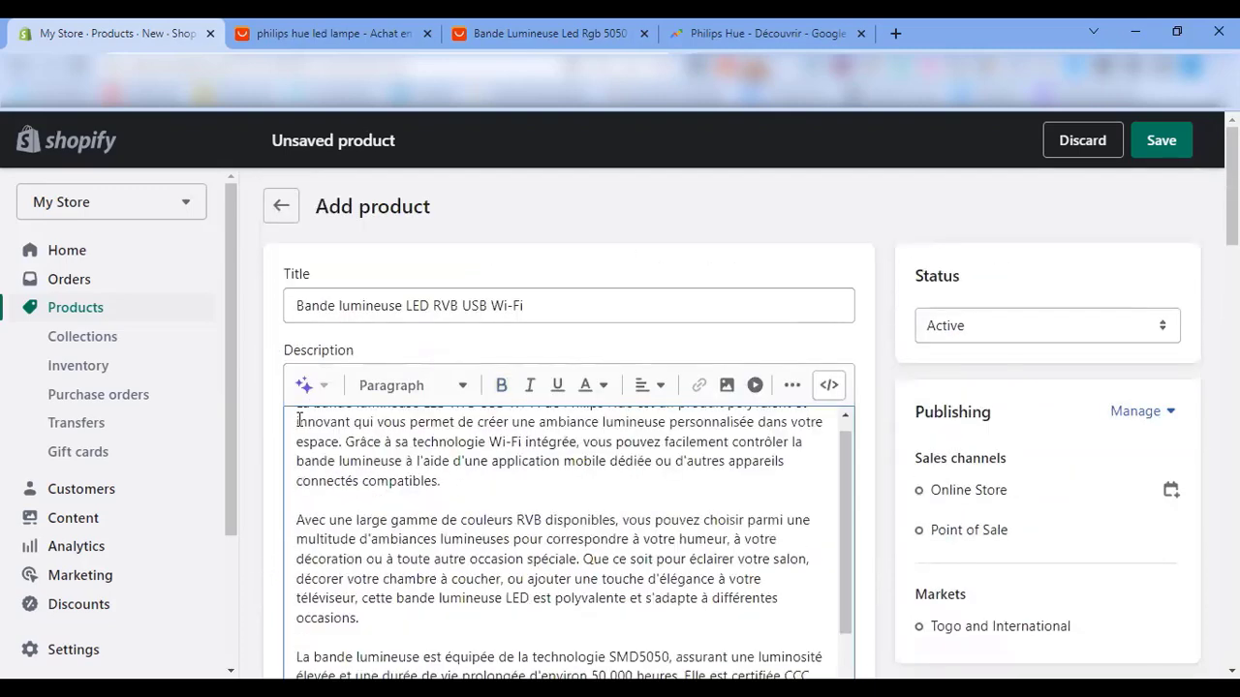
scroll(339, 520, down, 5)
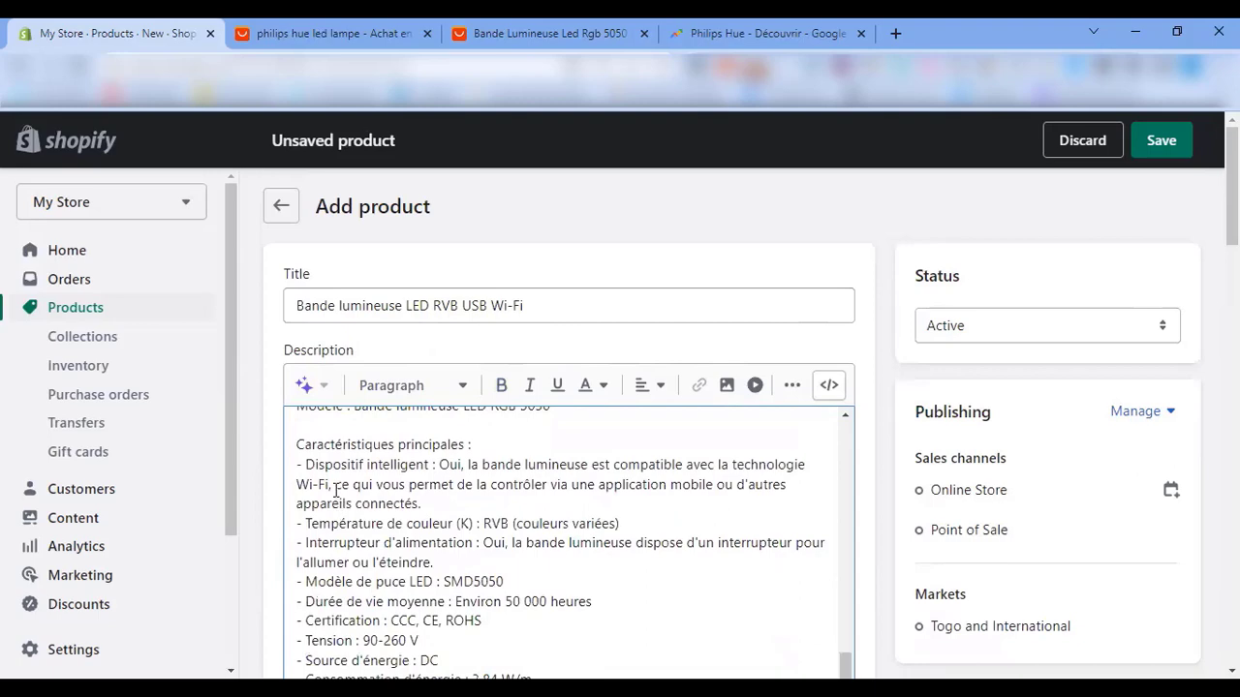
scroll(387, 494, up, 10)
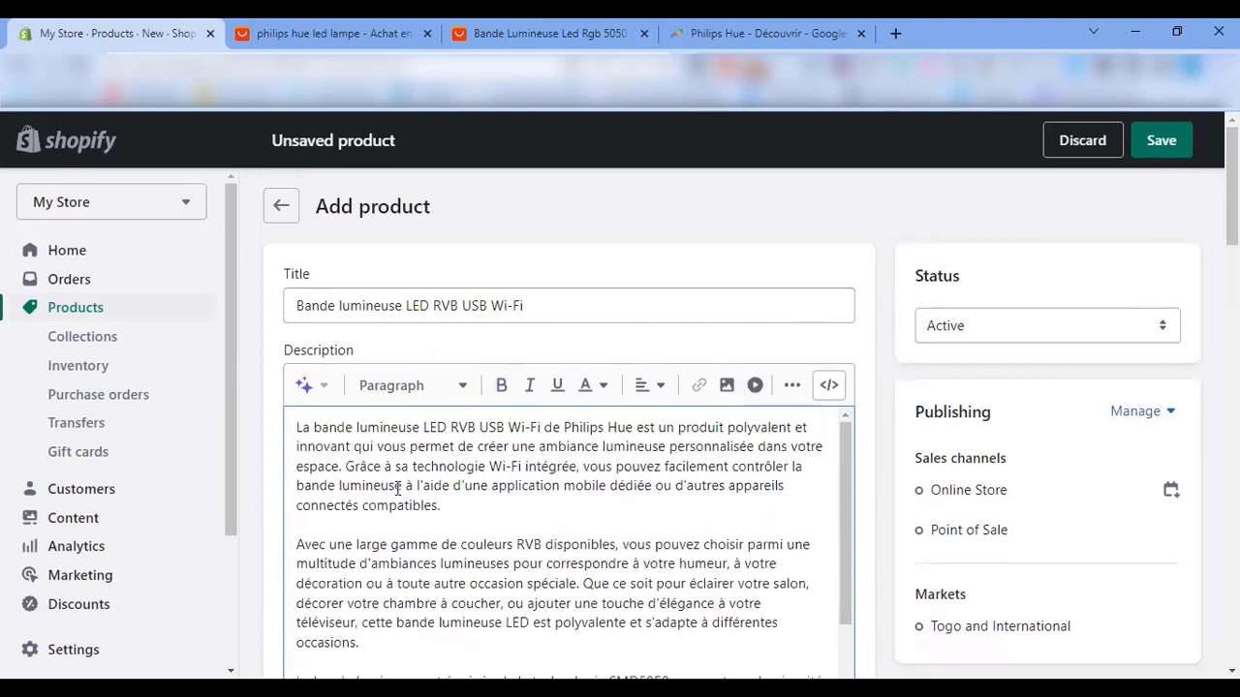
click(452, 519)
click(453, 518)
scroll(769, 517, down, 10)
- Examine the AliExpress LED strip listing's specifications, photos, price and variants
click(519, 33)
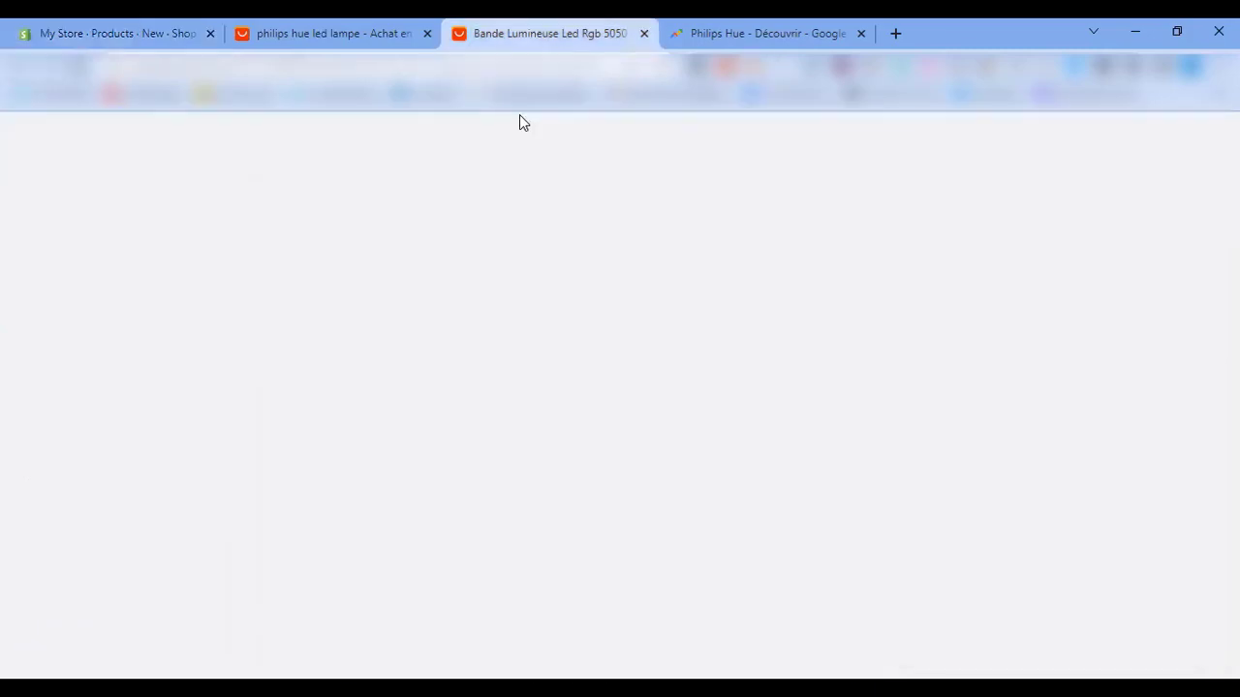
click(629, 449)
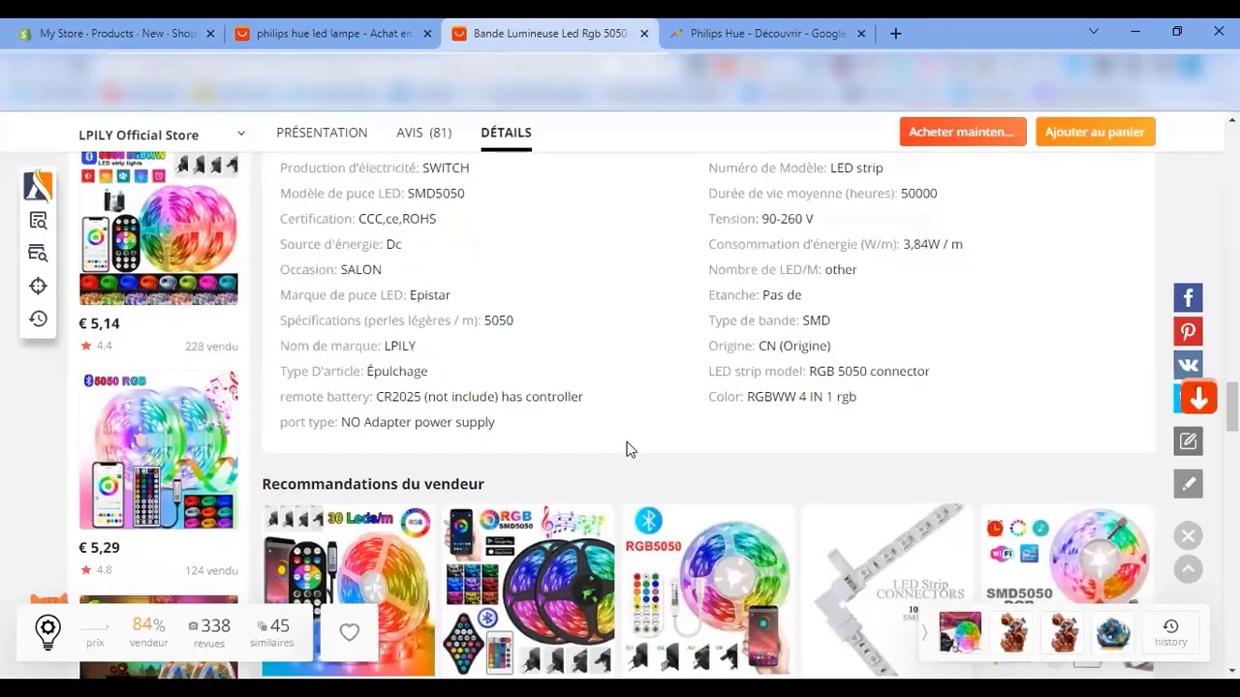
scroll(630, 450, down, 10)
scroll(629, 450, up, 15)
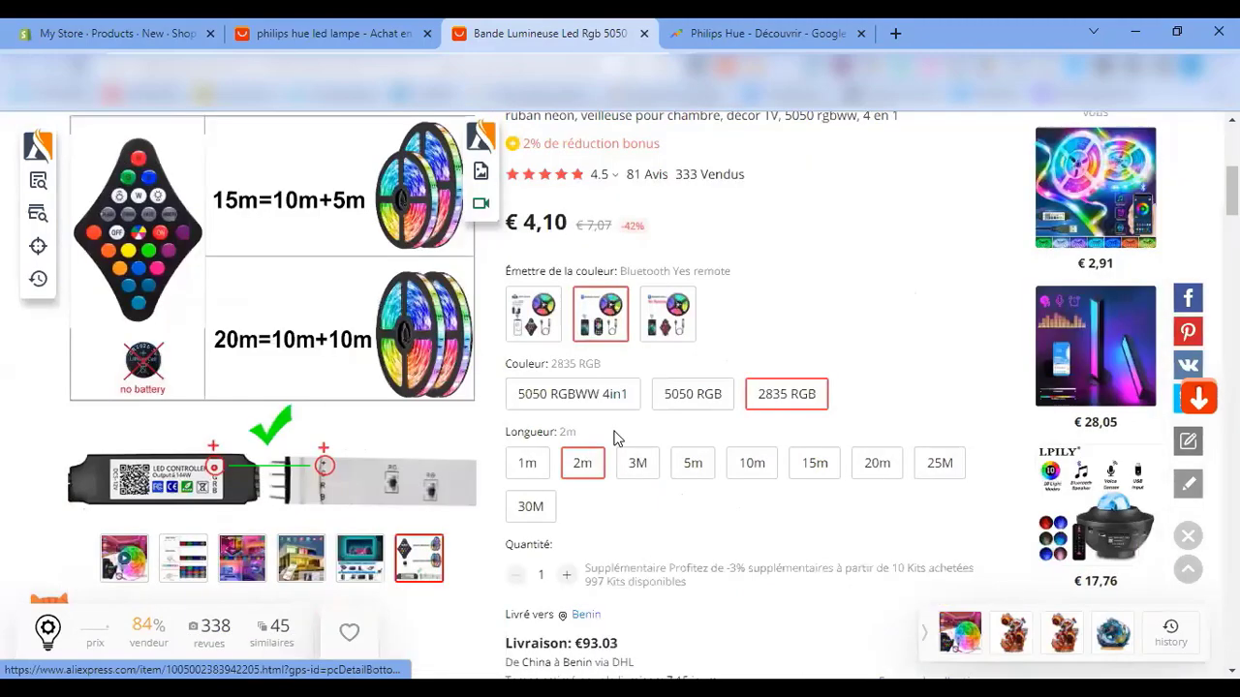
scroll(346, 498, down, 3)
scroll(213, 523, down, 4)
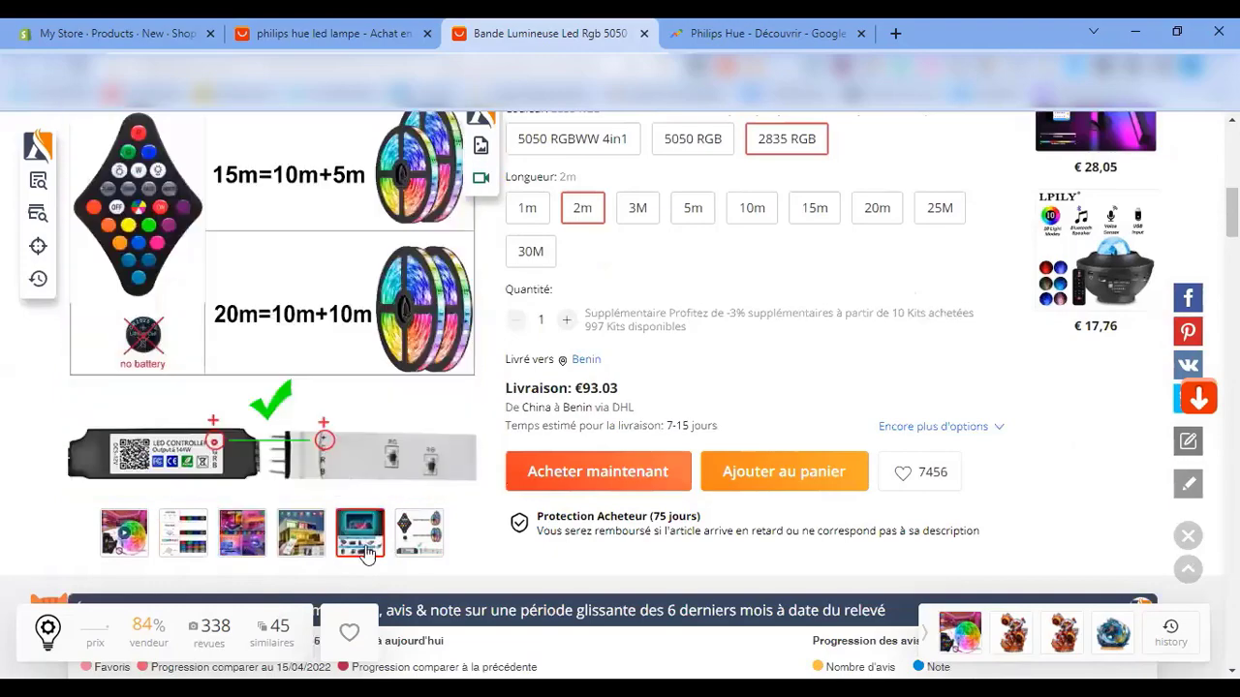
scroll(513, 485, up, 5)
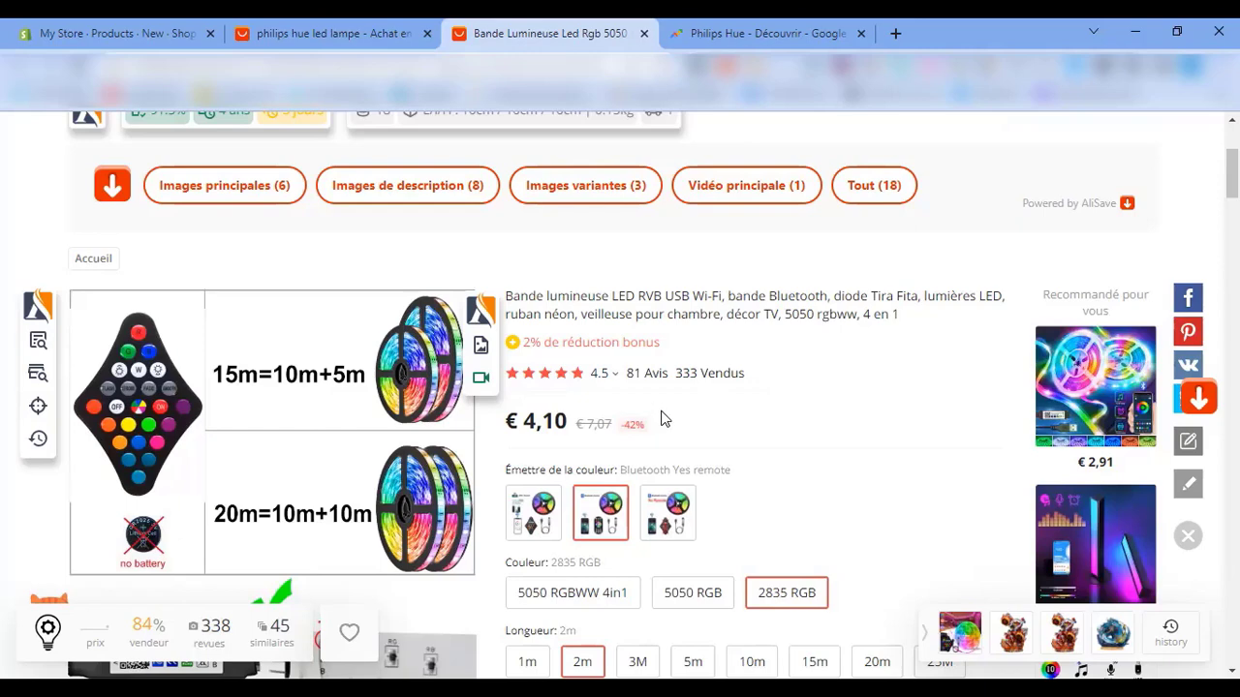
- Ask ChatGPT "genère moi des textes de copywriting pour convaincre les prospects à acheter ce produit"
click(100, 33)
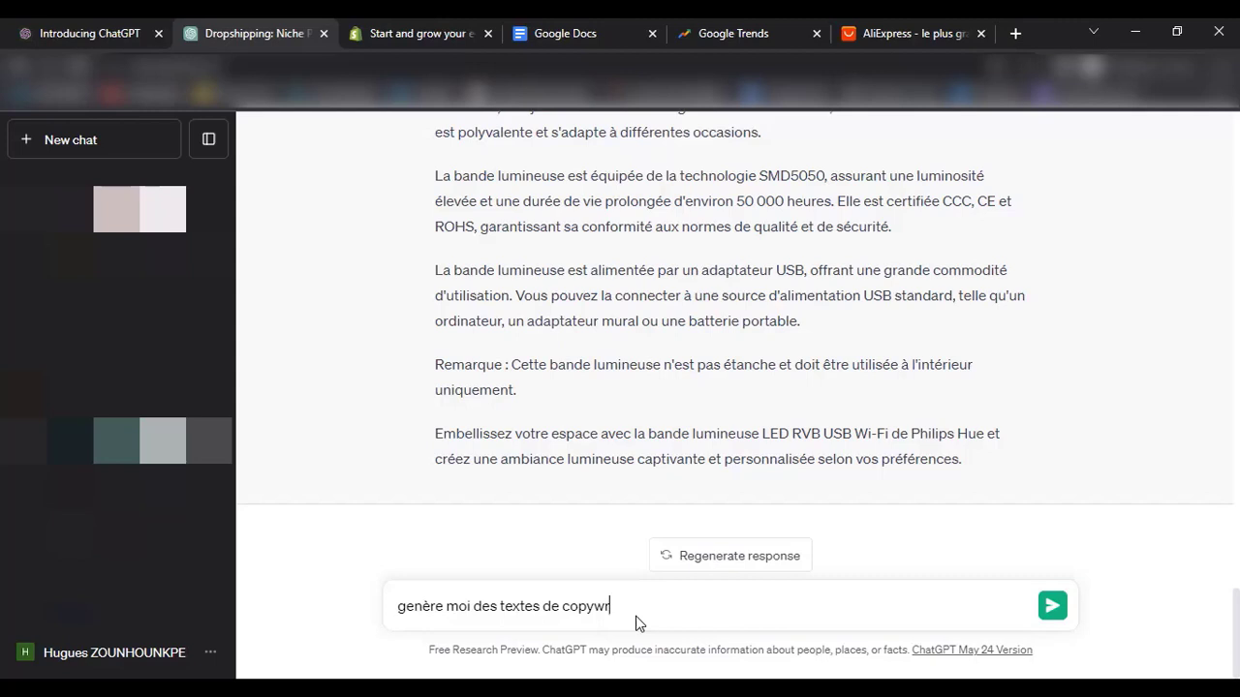
text(iting por)
key(BackSpace)
text(ur convaince)
key(BackSpace)
text(re les)
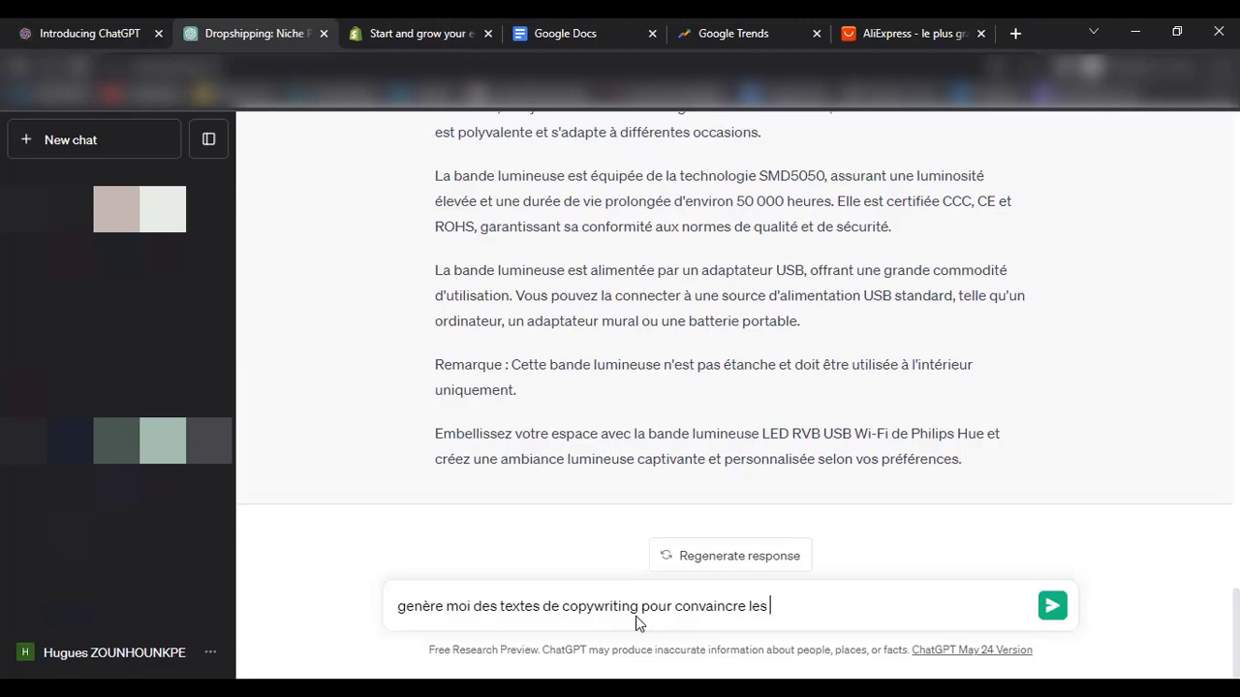
text( prospects à acheter le)
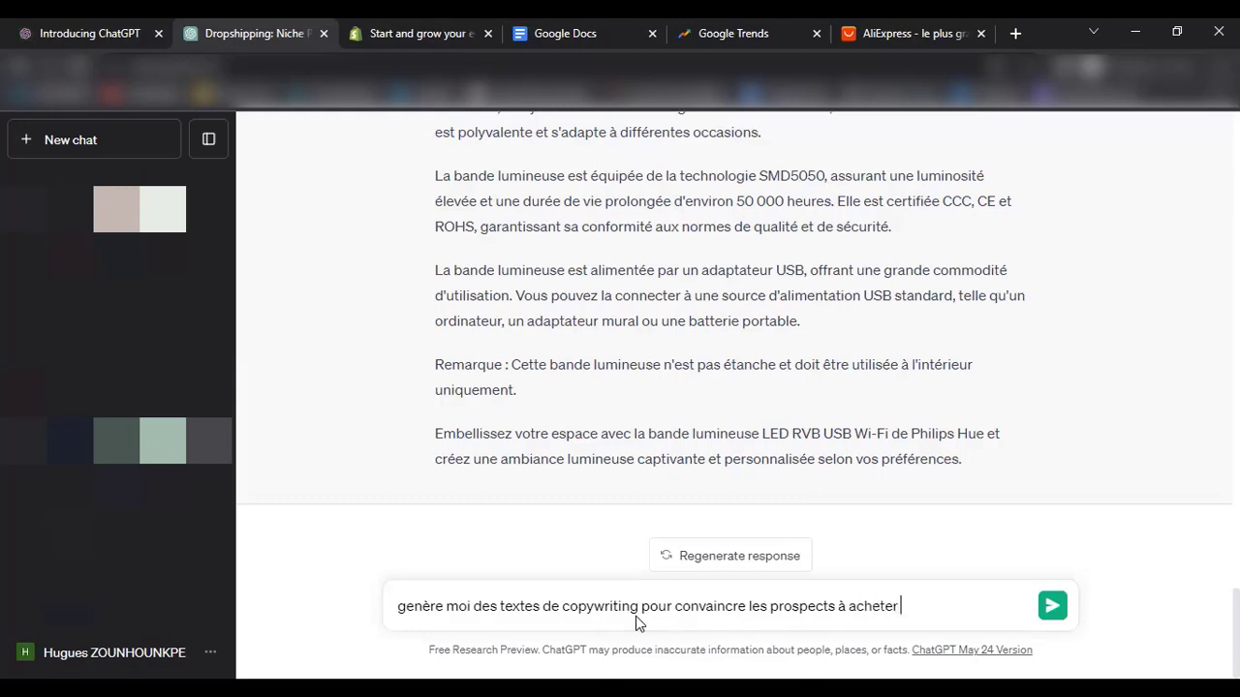
key(BackSpace)
key(BackSpace)
text(ce produit)
key(Return)
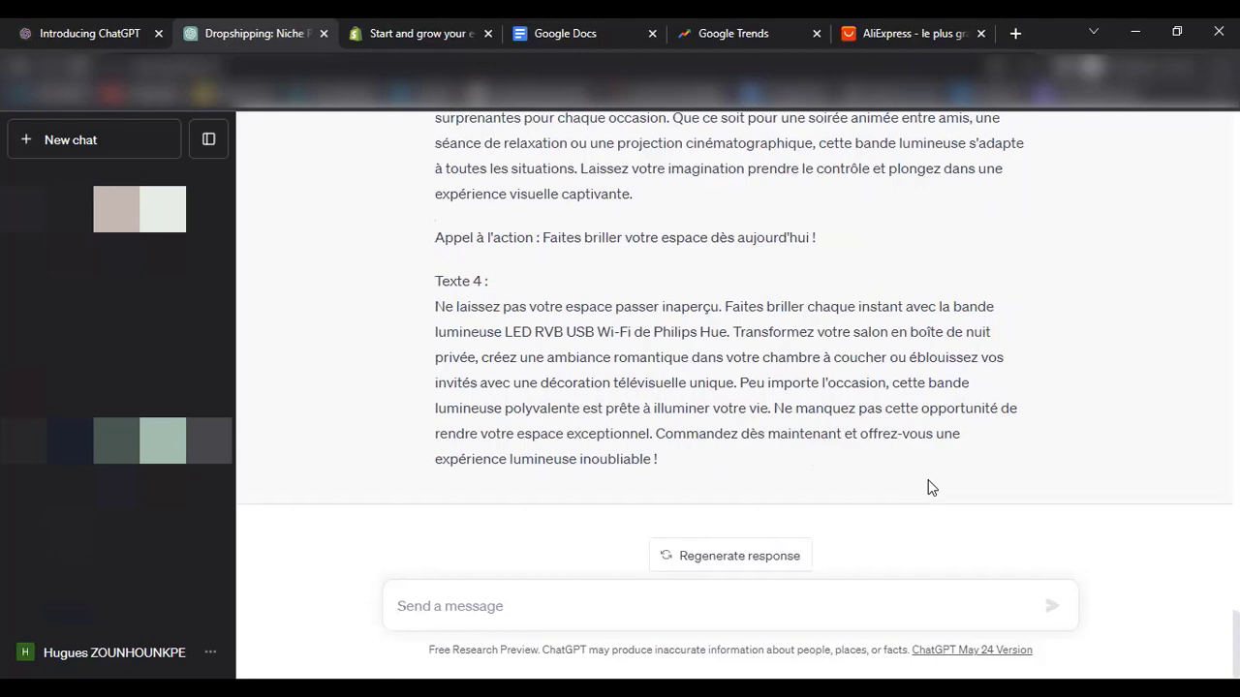
- Copy the subtitle "Créez une ambiance lumineuse personnalisée à votre guise." from ChatGPT's copywriting response
scroll(723, 452, up, 15)
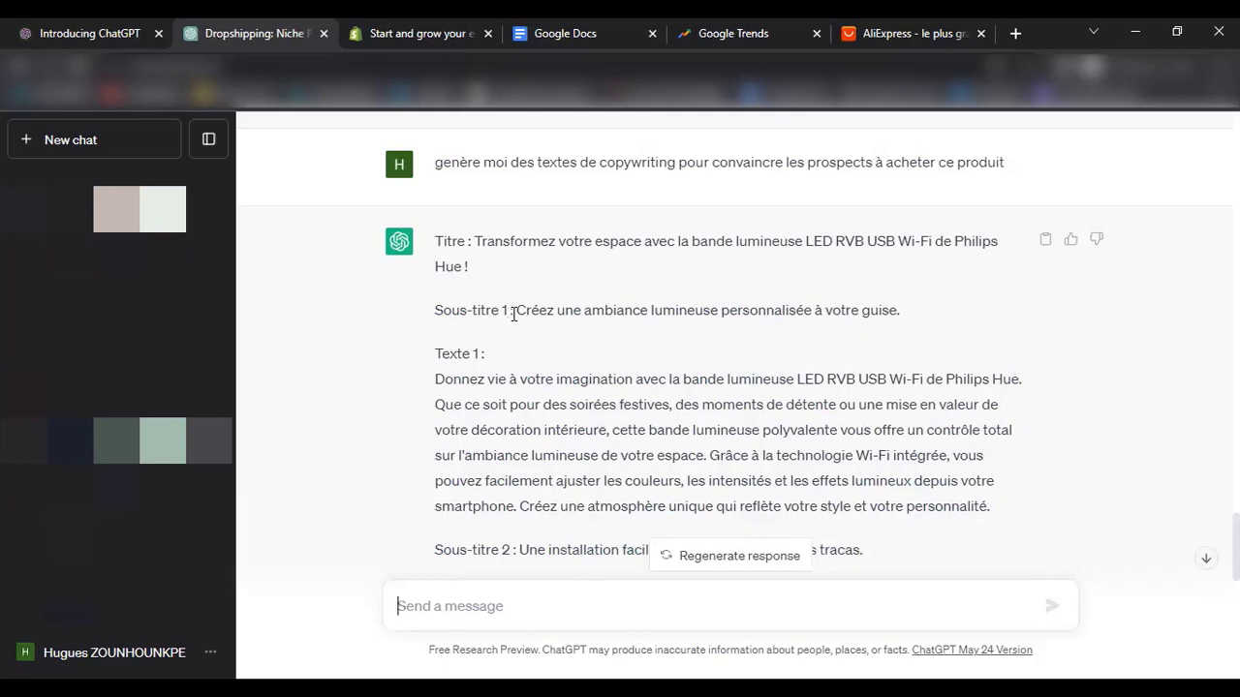
drag(517, 310, 899, 315)
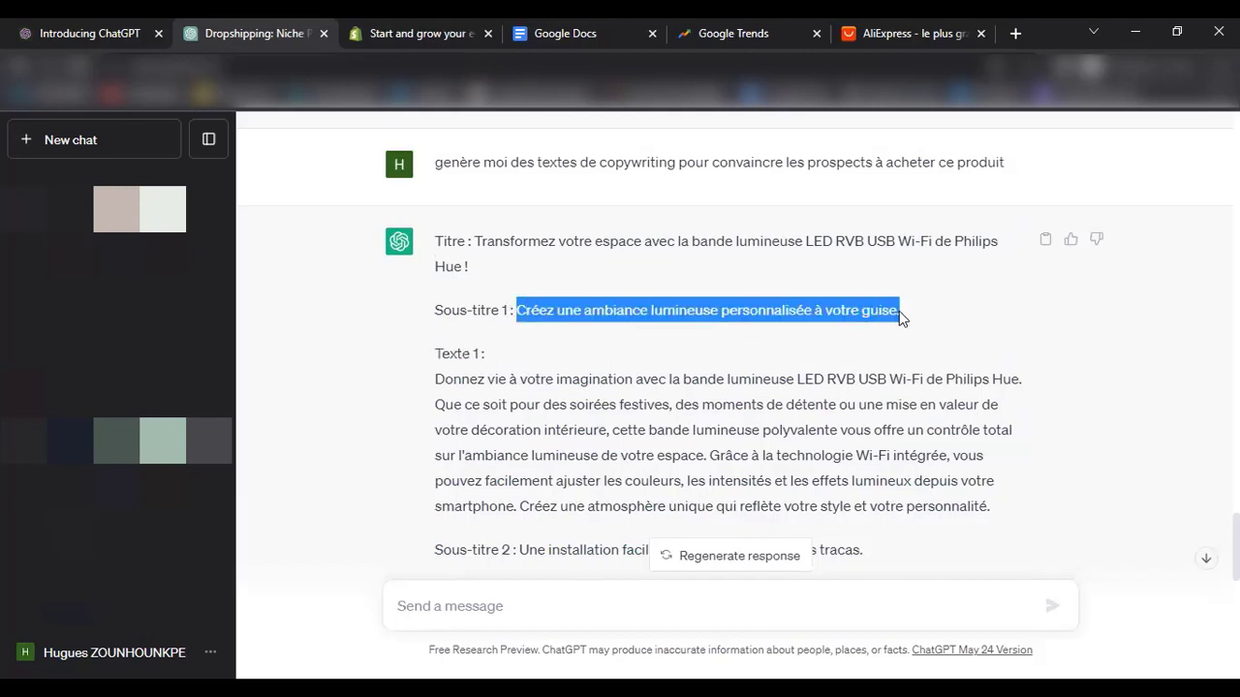
right_click(868, 314)
click(868, 314)
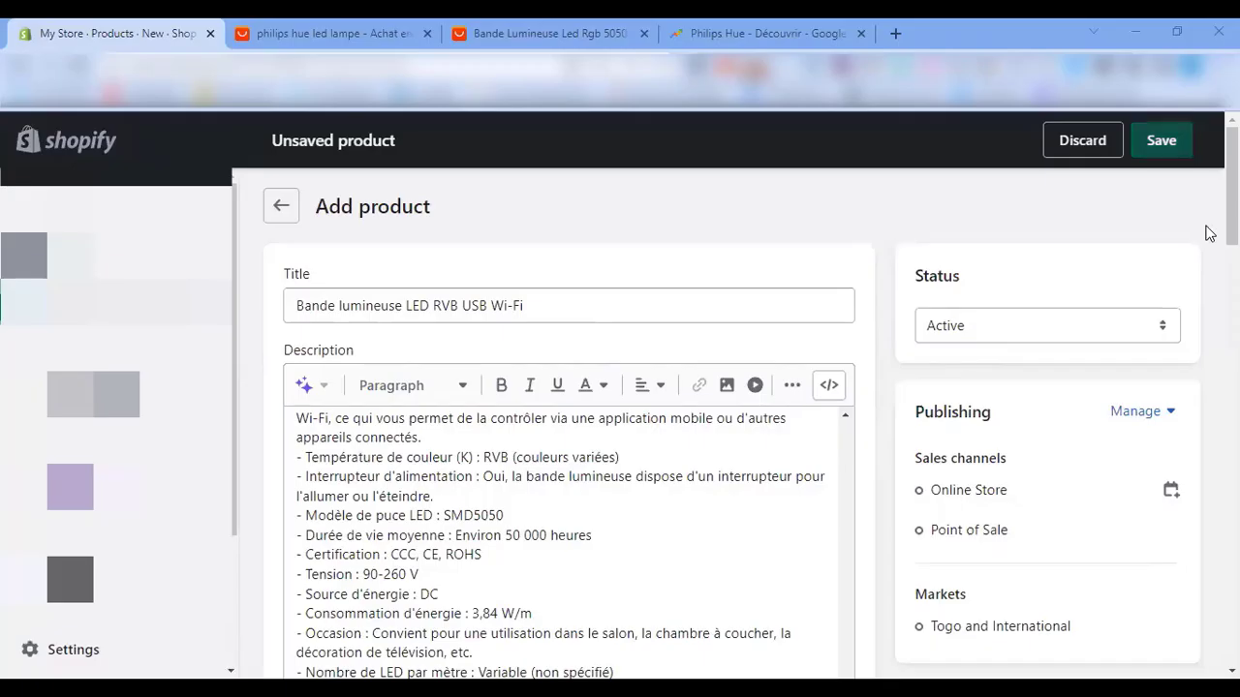
- Save the product in Shopify and open the online store's Dawn theme for customization
click(1161, 140)
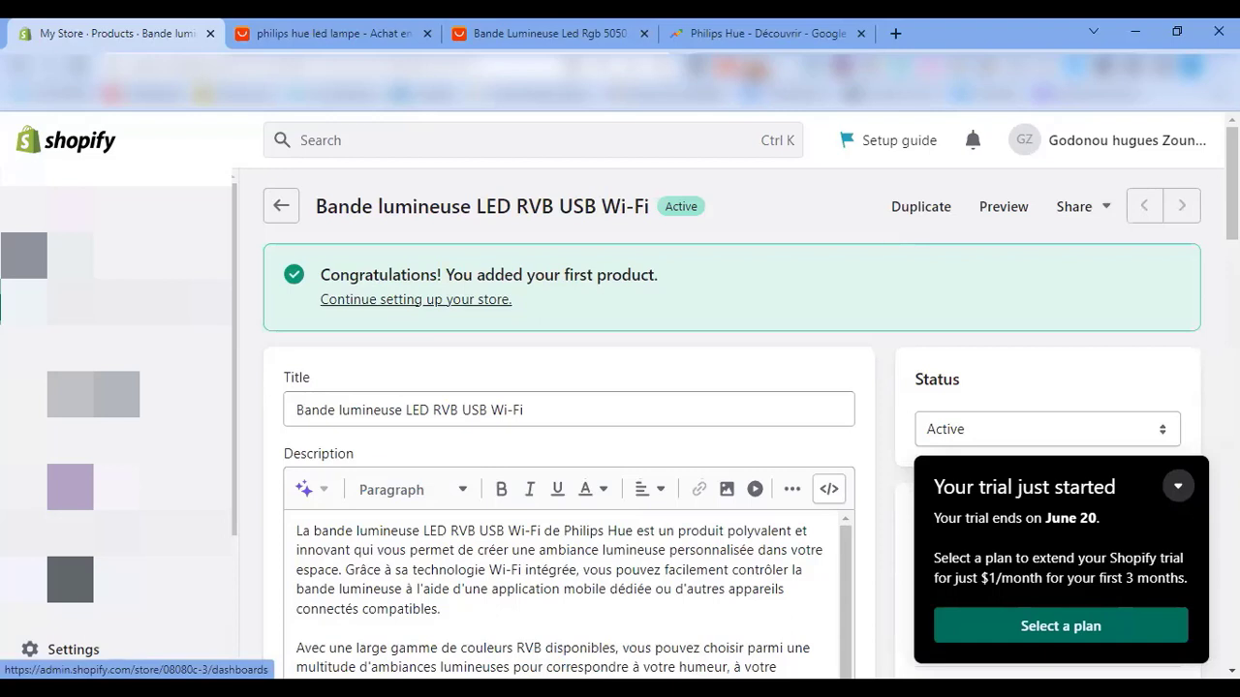
scroll(116, 436, down, 2)
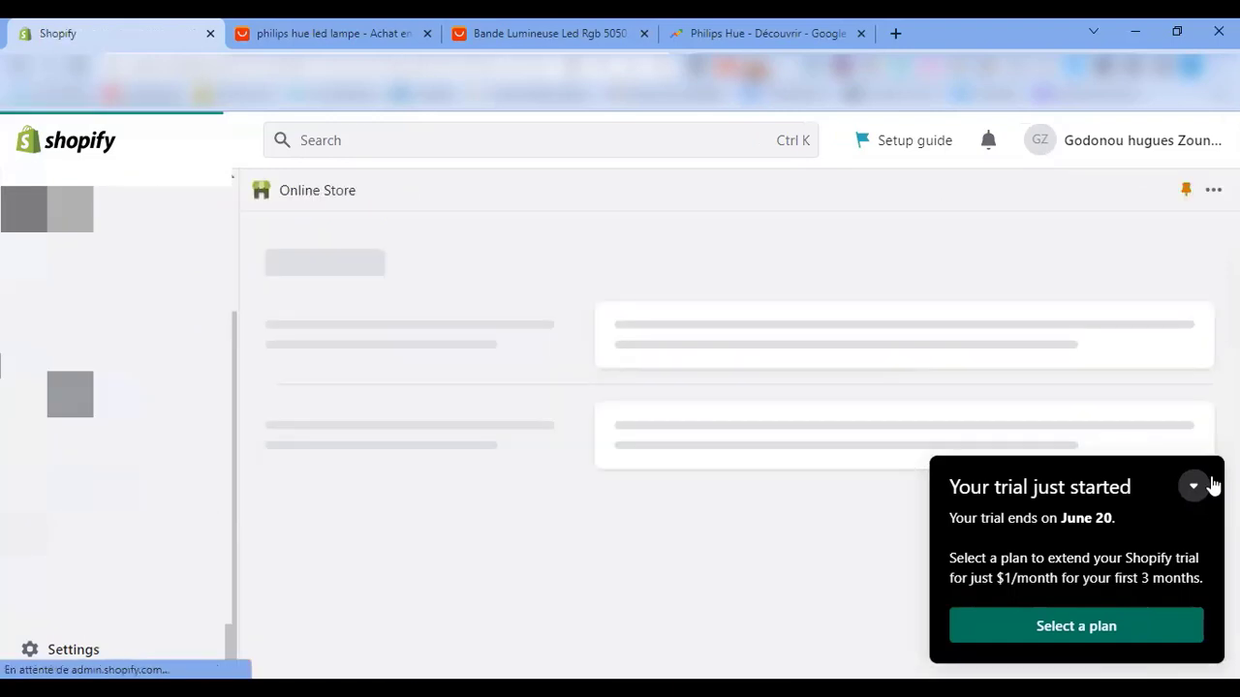
click(1183, 486)
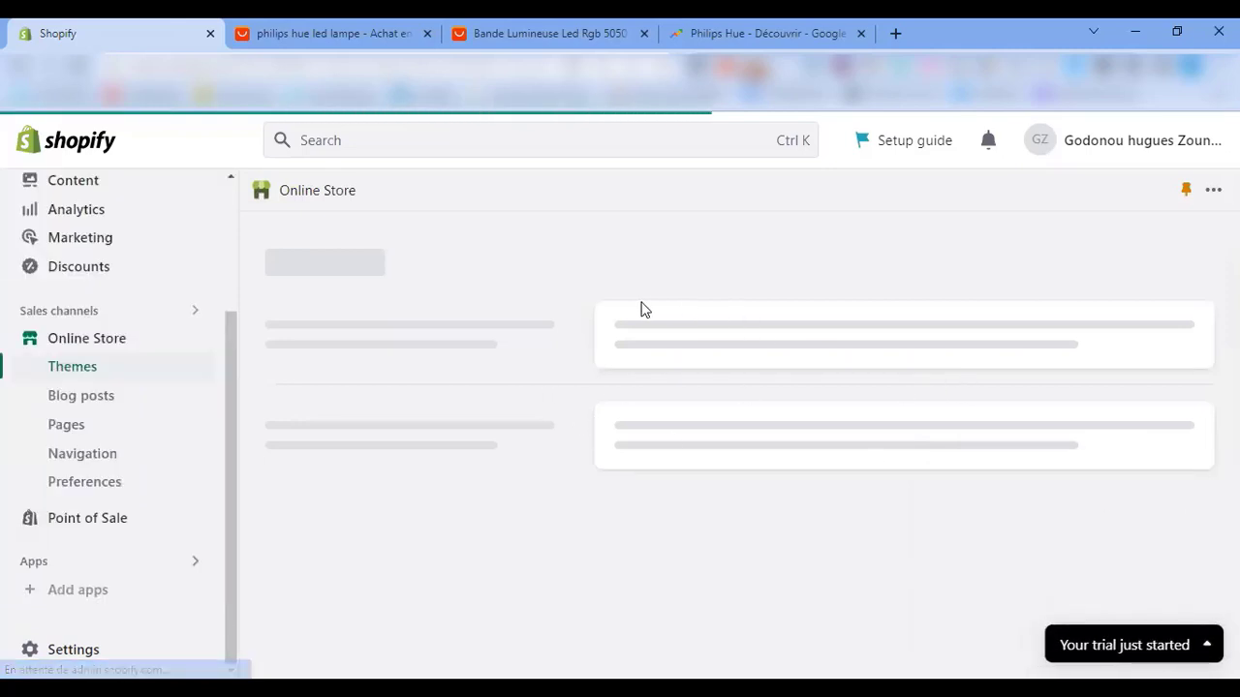
scroll(967, 411, down, 2)
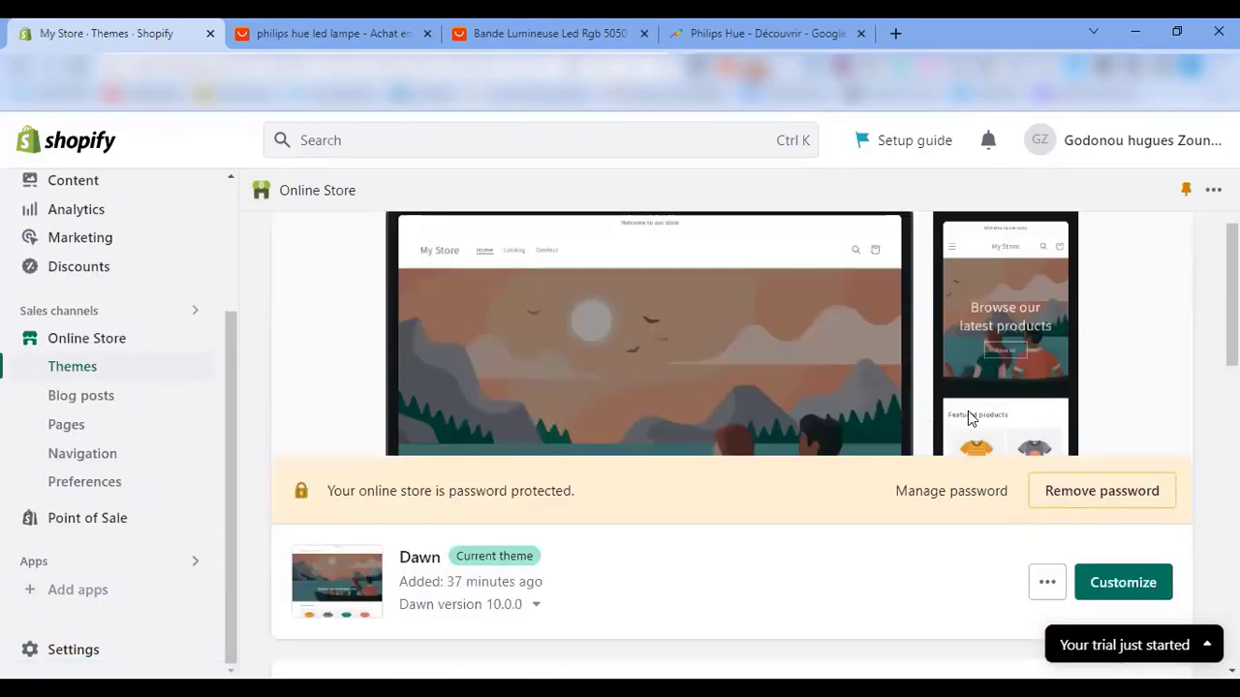
scroll(967, 410, down, 3)
click(1148, 463)
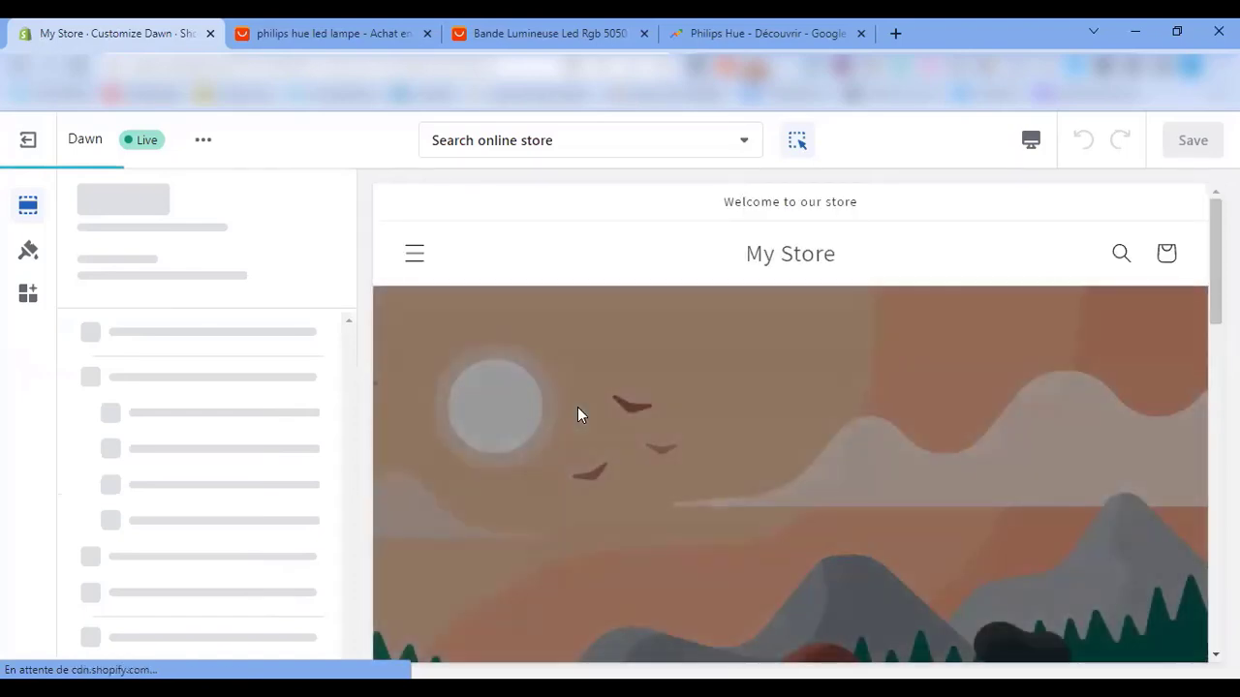
- Look over the home page preview, its list of sections and the image banner's settings
scroll(687, 396, down, 2)
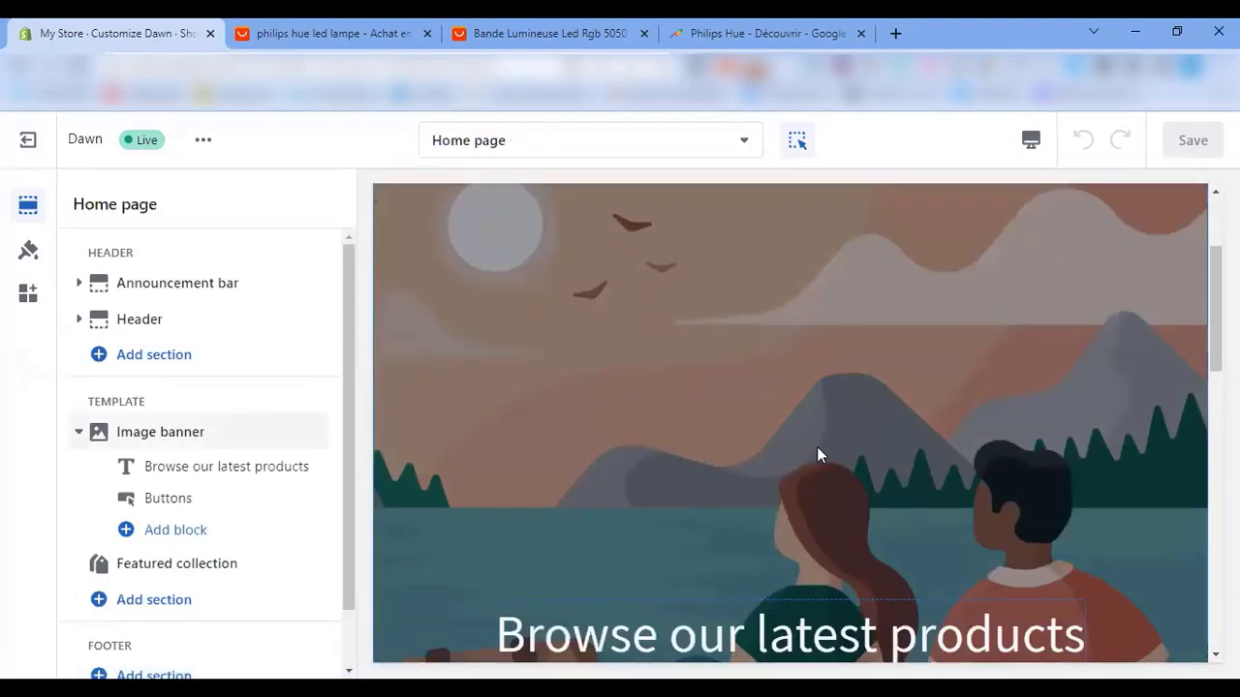
scroll(820, 451, down, 2)
scroll(763, 500, down, 1)
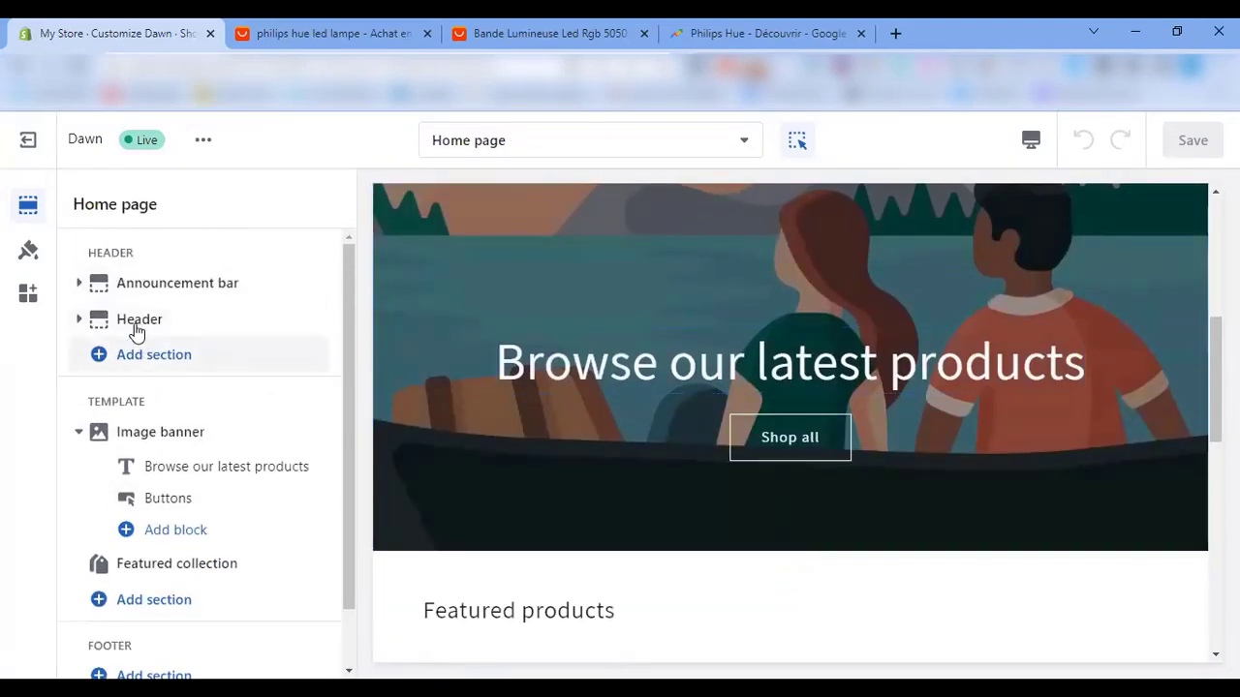
mouse_move(135, 333)
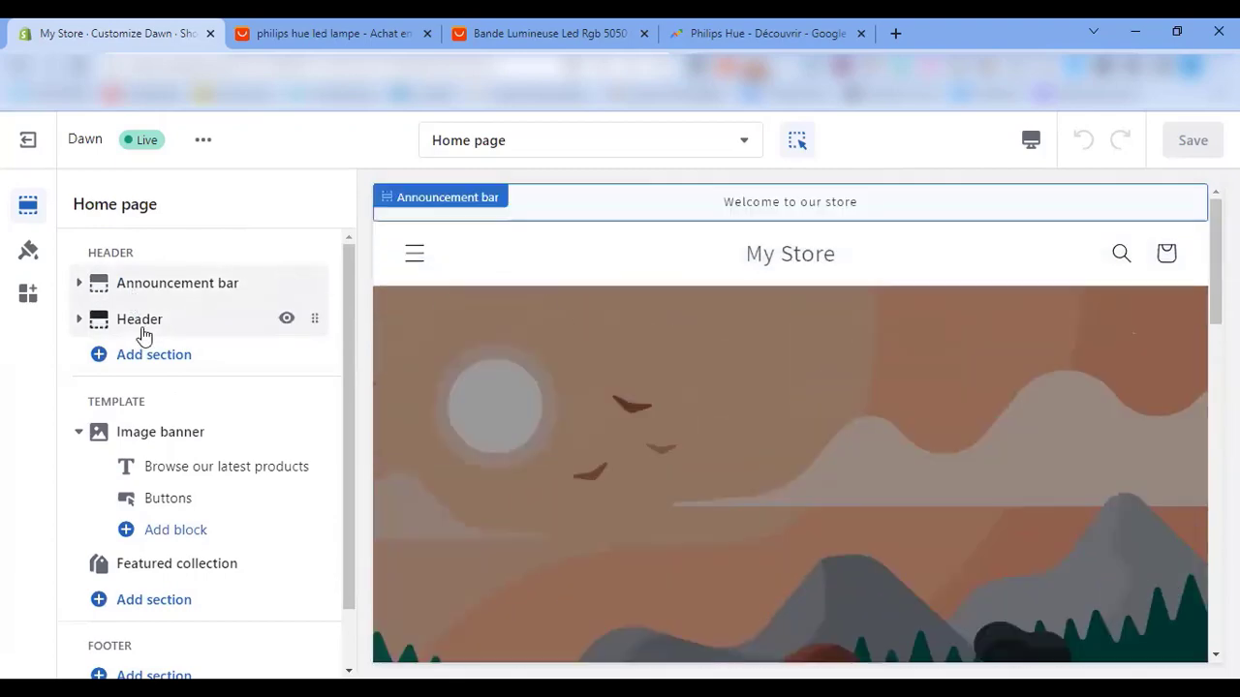
scroll(155, 402, down, 1)
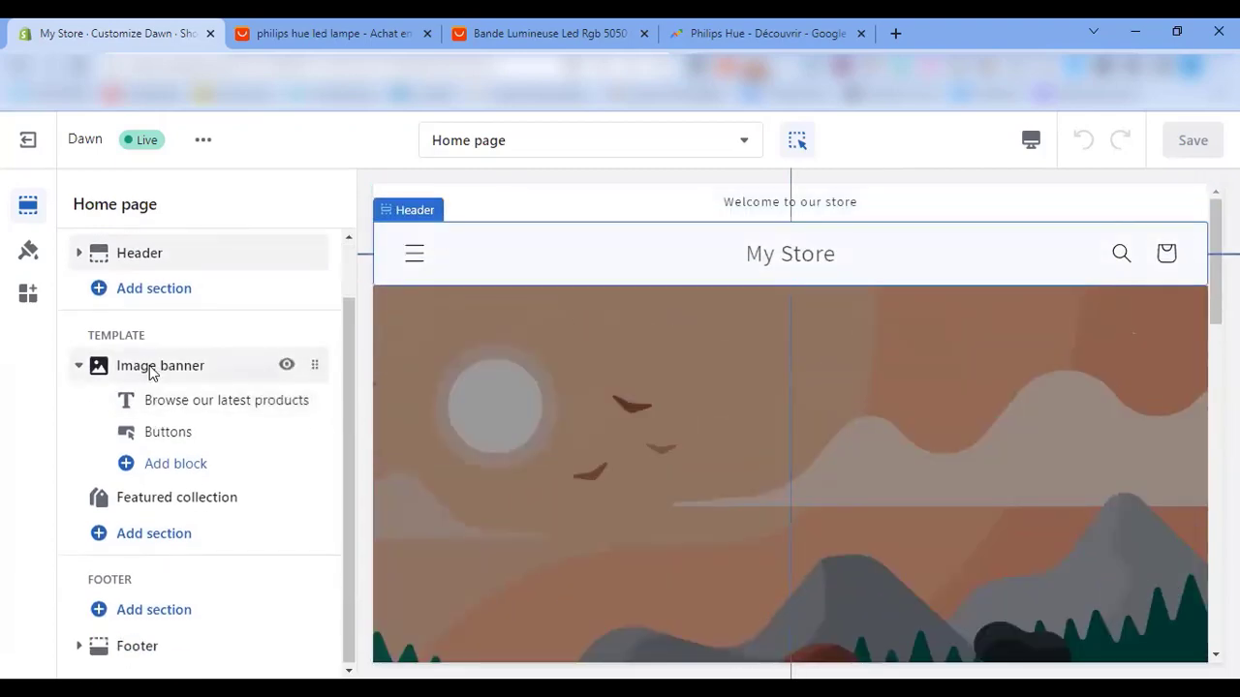
click(151, 369)
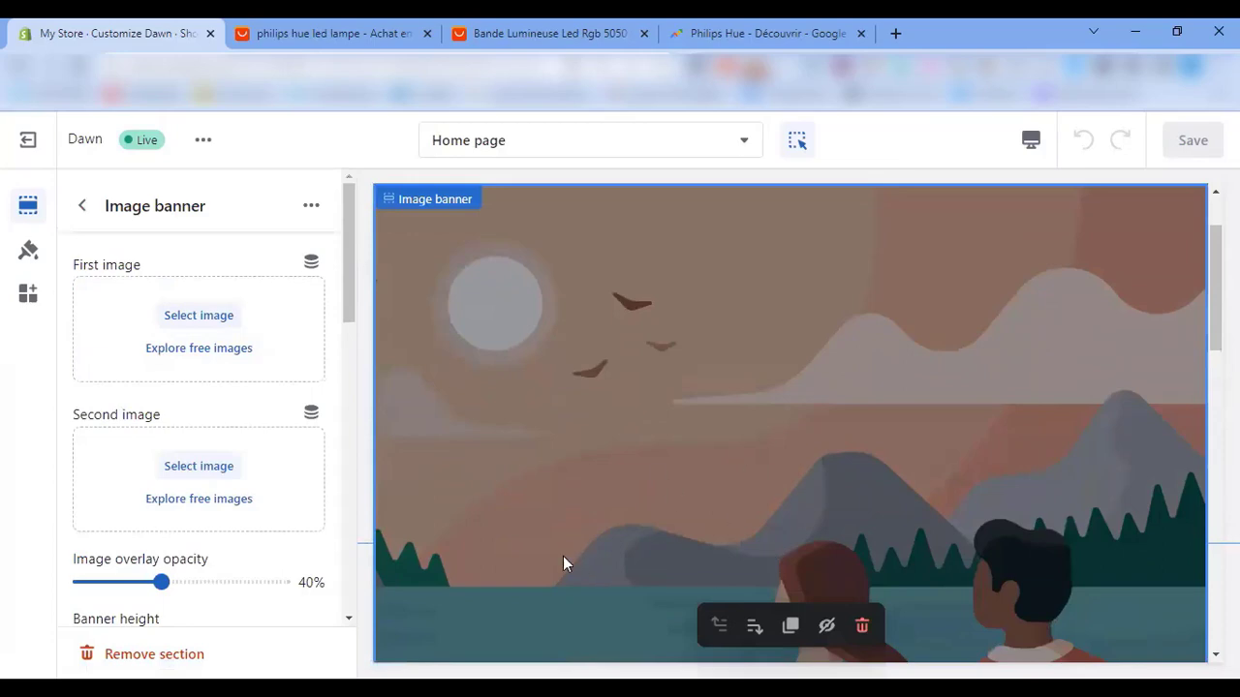
scroll(81, 346, down, 2)
click(74, 203)
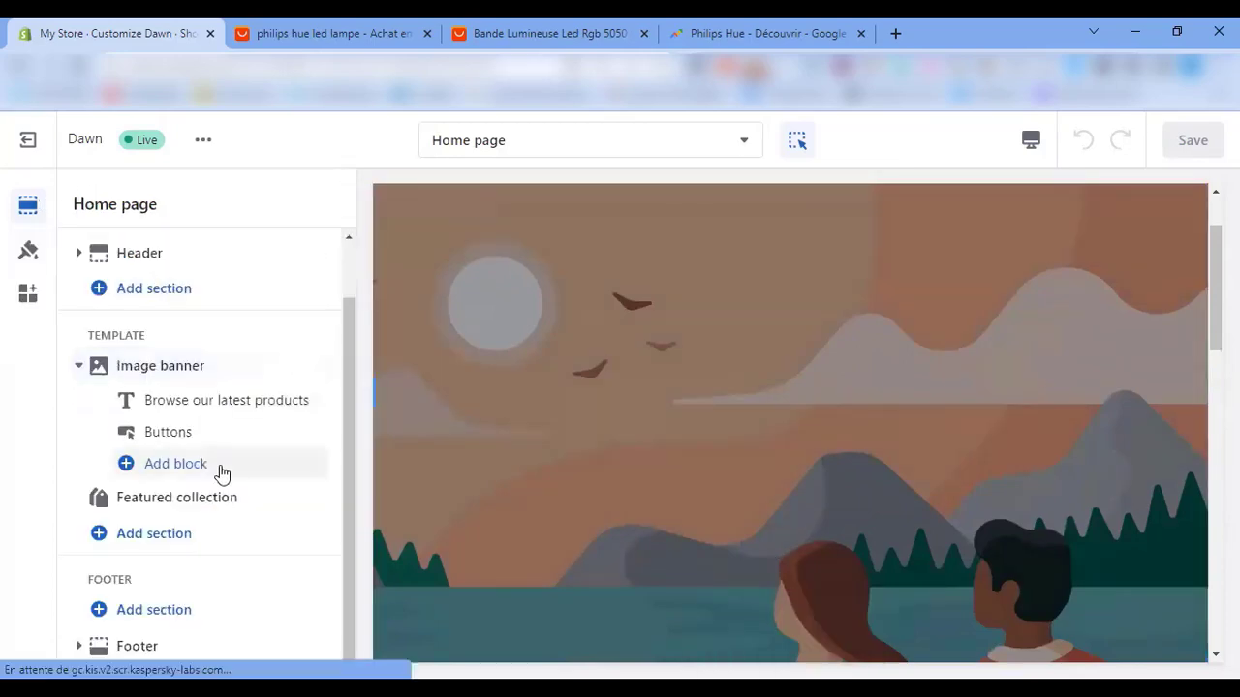
- Replace the image banner's heading with the copied subtitle "Créez une ambiance lumineuse personnalisée à votre guise." and check it in the preview
click(194, 400)
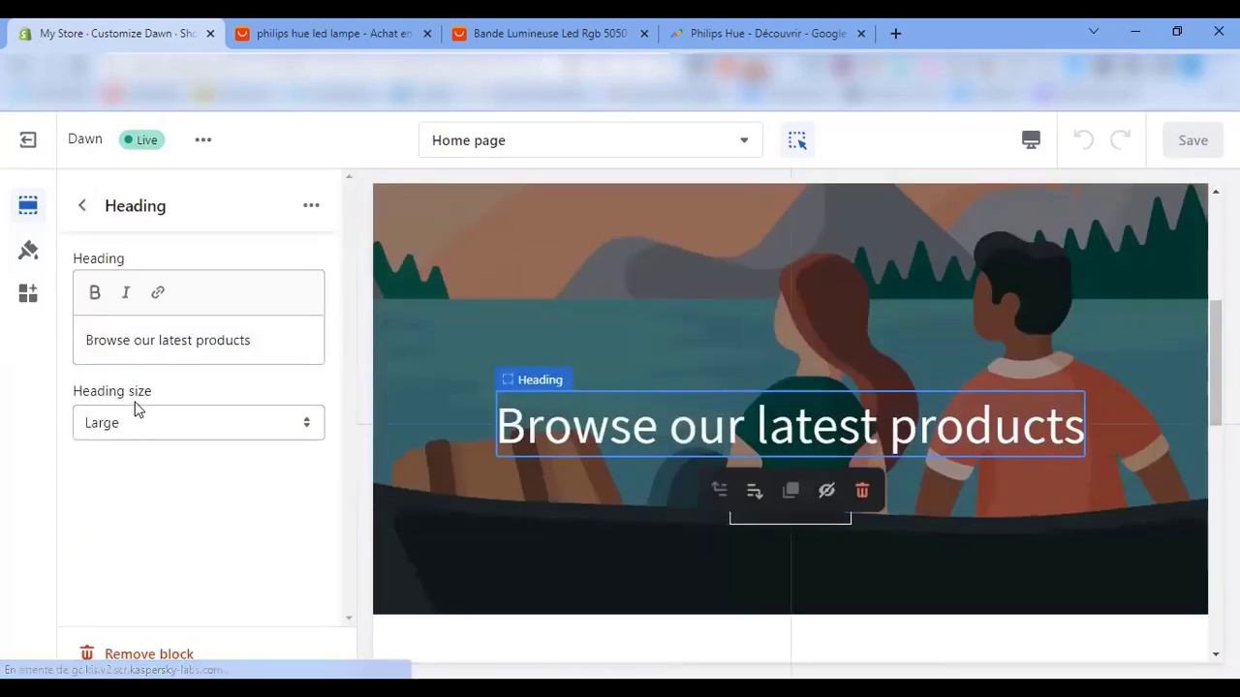
drag(256, 333, 74, 320)
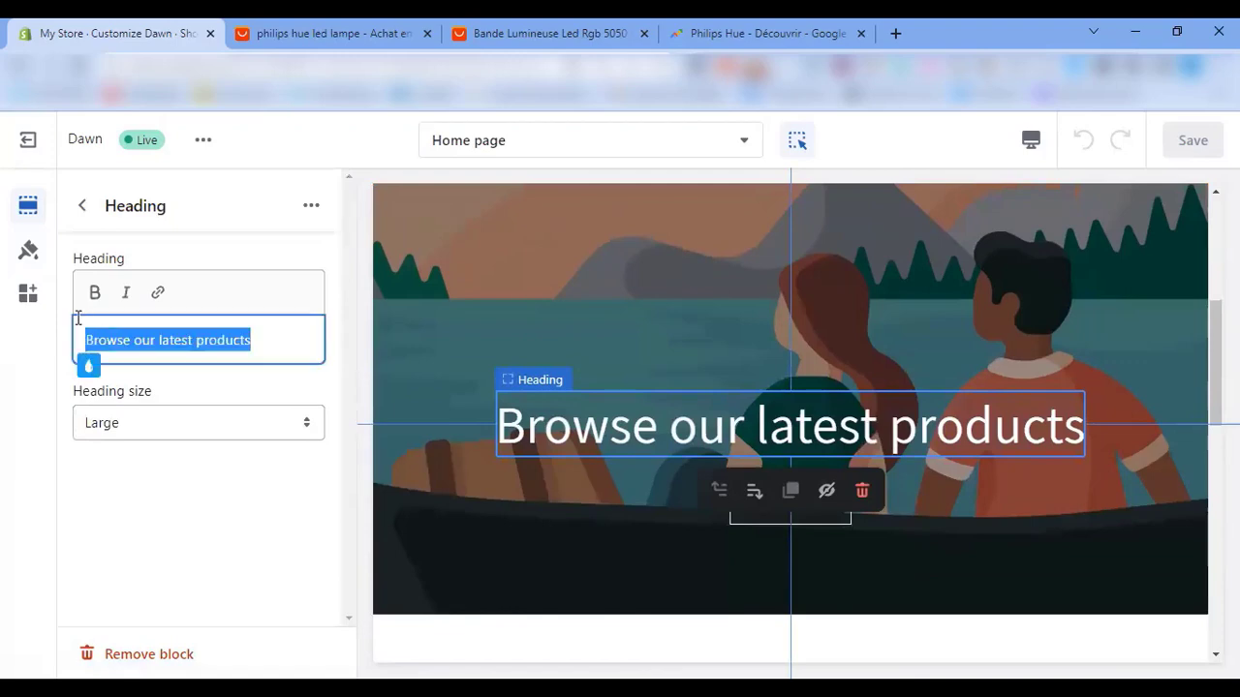
key(ctrl+v)
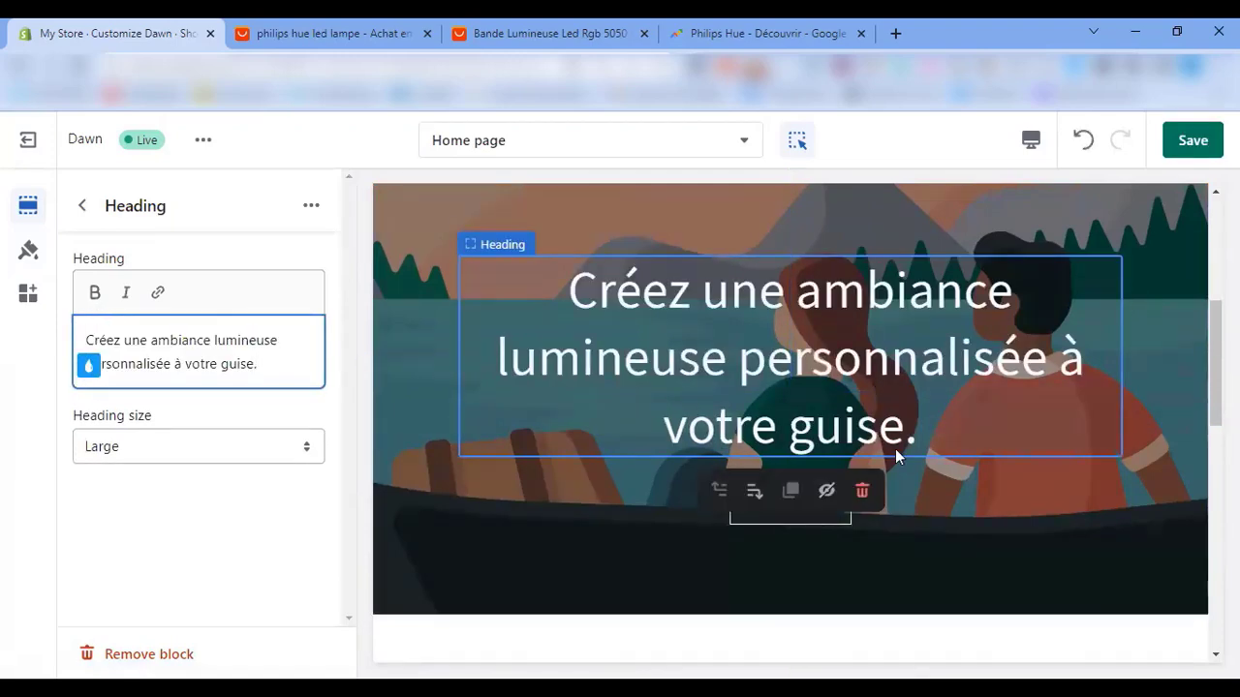
scroll(885, 350, up, 2)
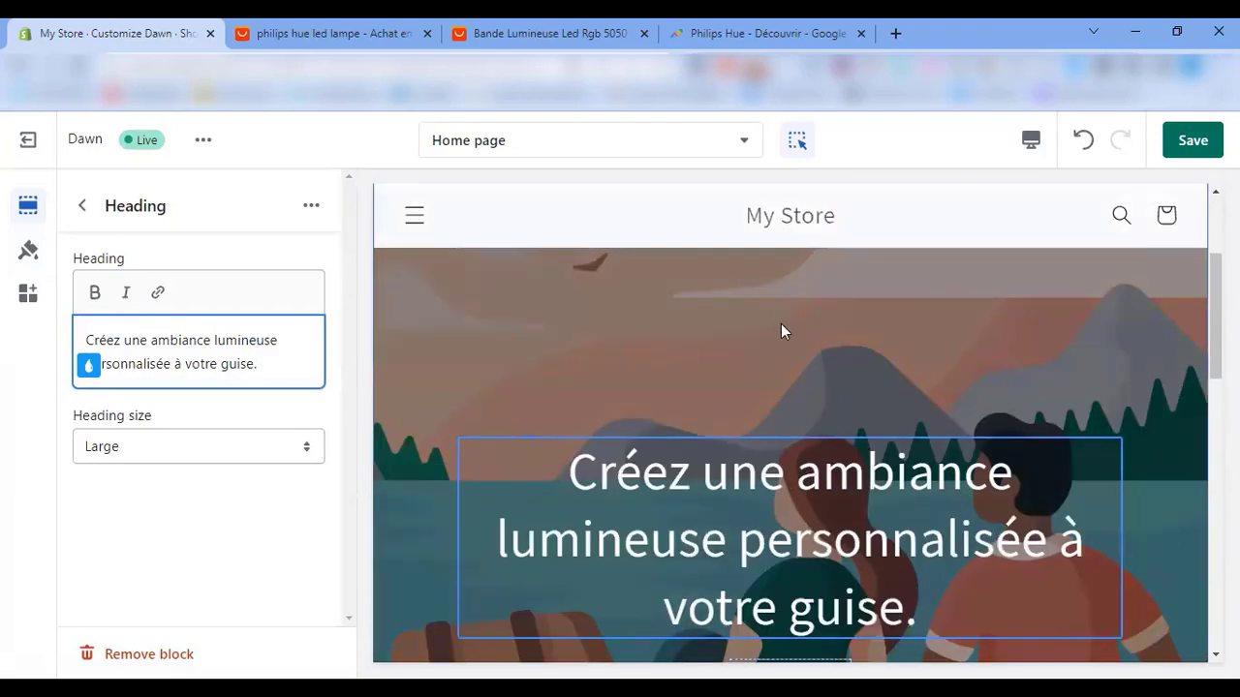
scroll(837, 412, up, 2)
scroll(858, 490, down, 5)
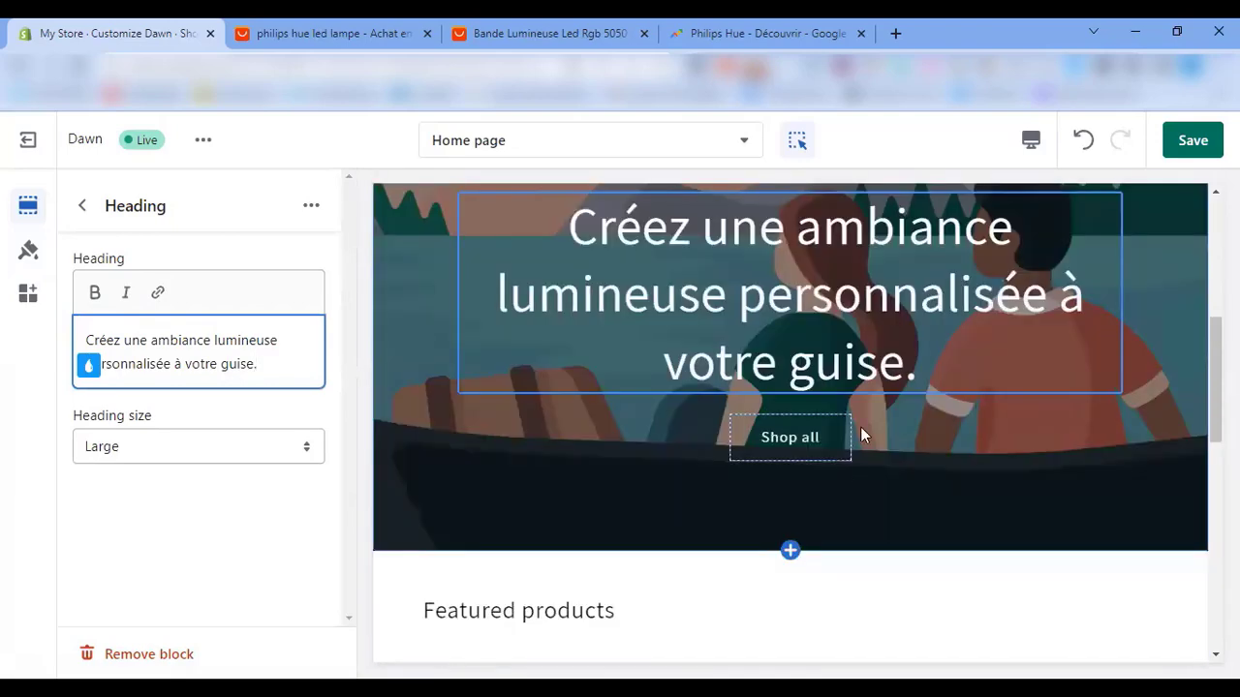
scroll(978, 459, up, 4)
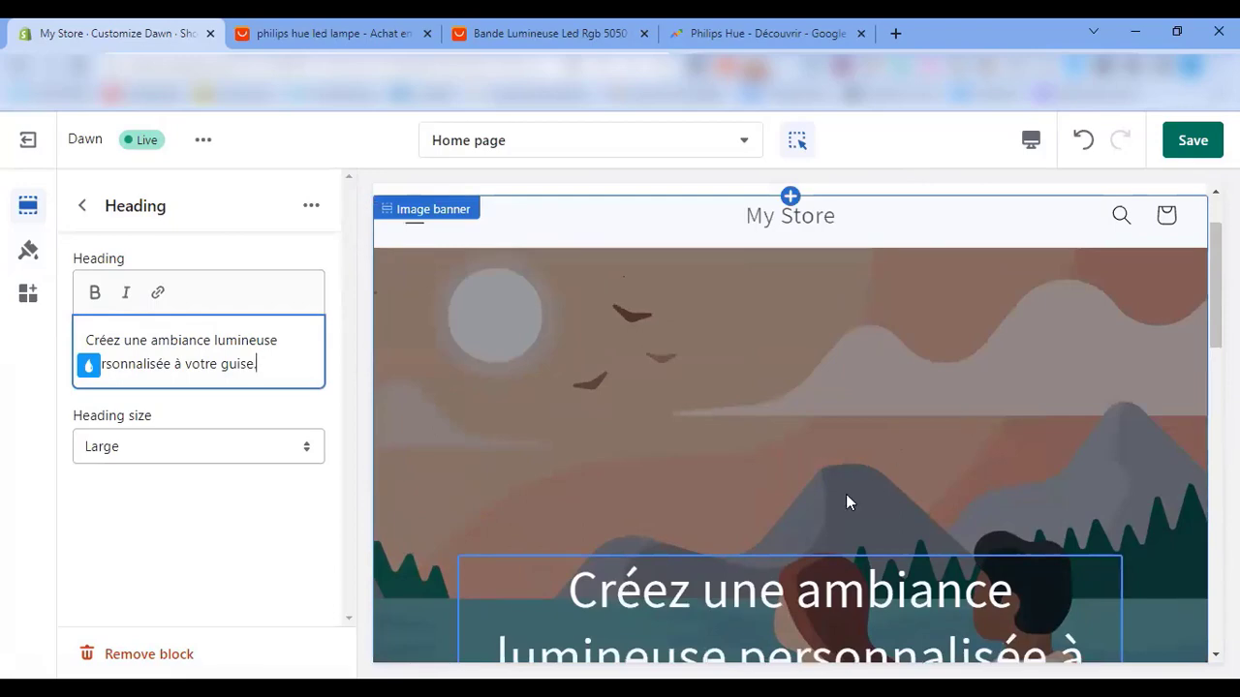
- Try the Small and Medium sizes on the banner heading, set it back to Large, and save the theme
click(180, 458)
click(158, 479)
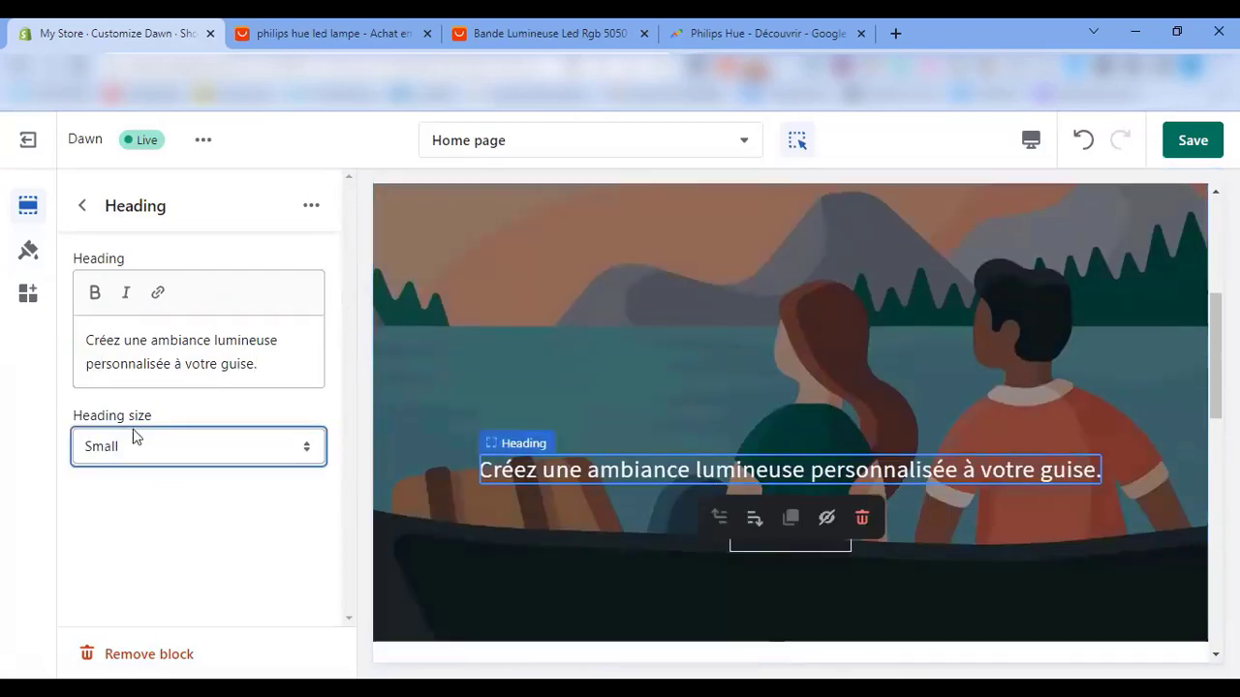
click(172, 456)
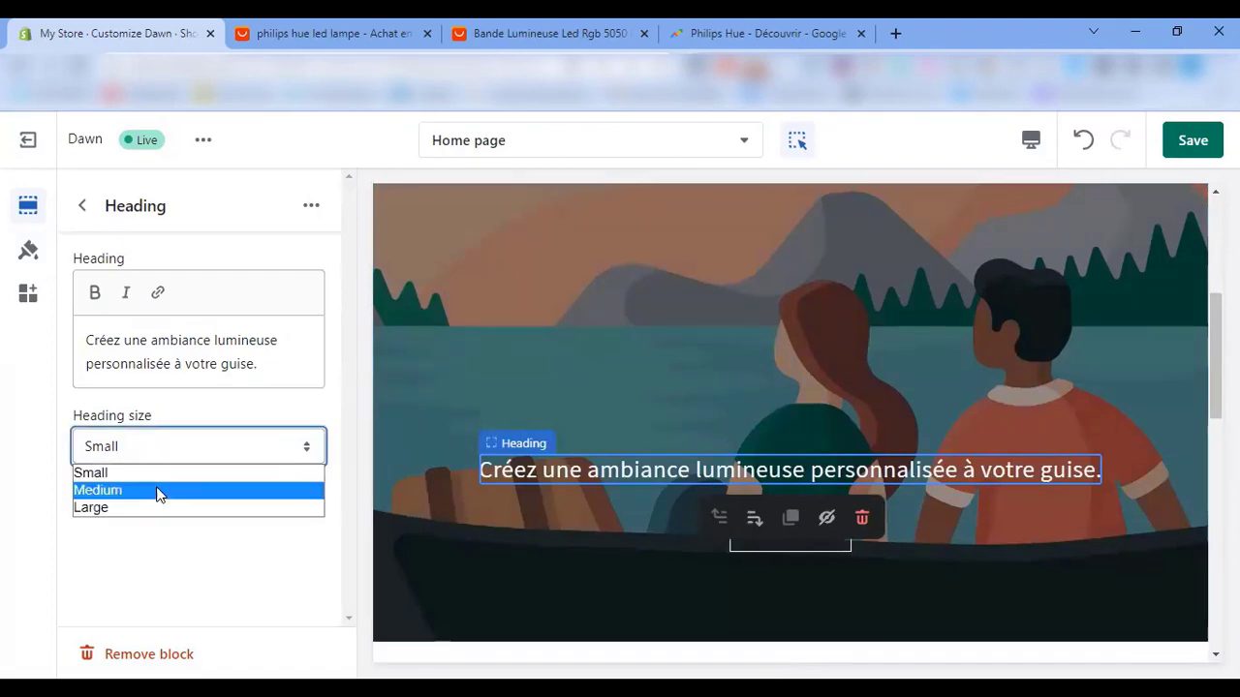
click(158, 491)
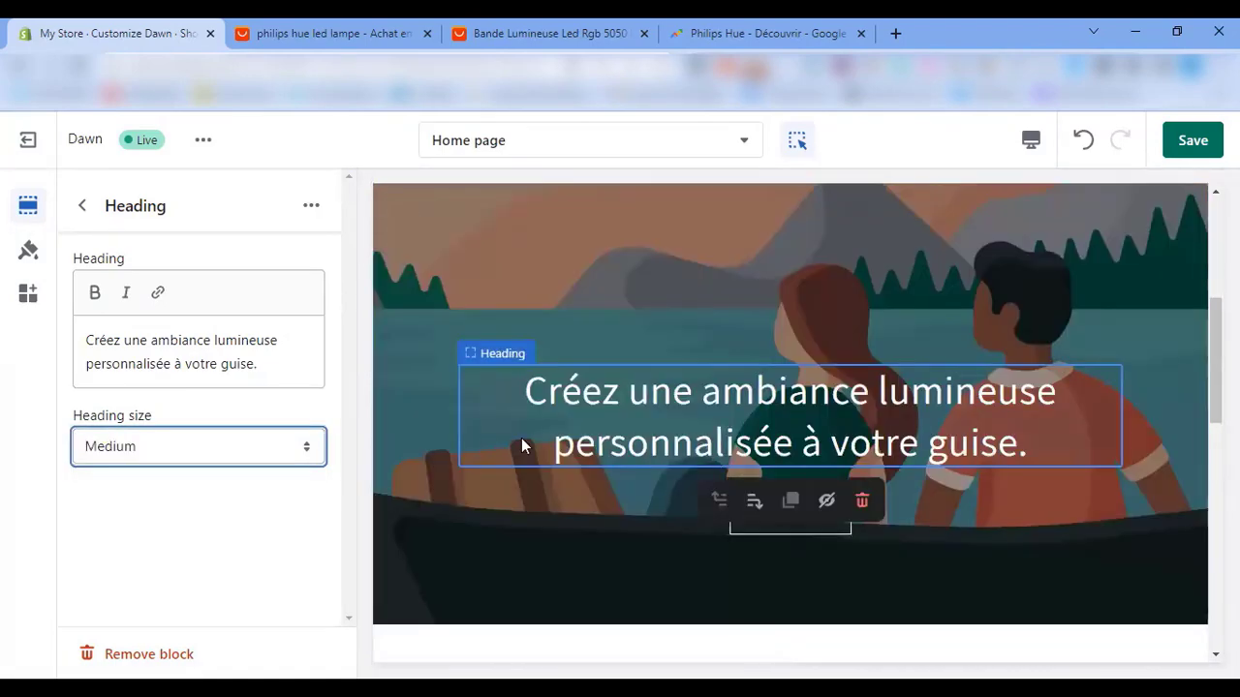
click(264, 453)
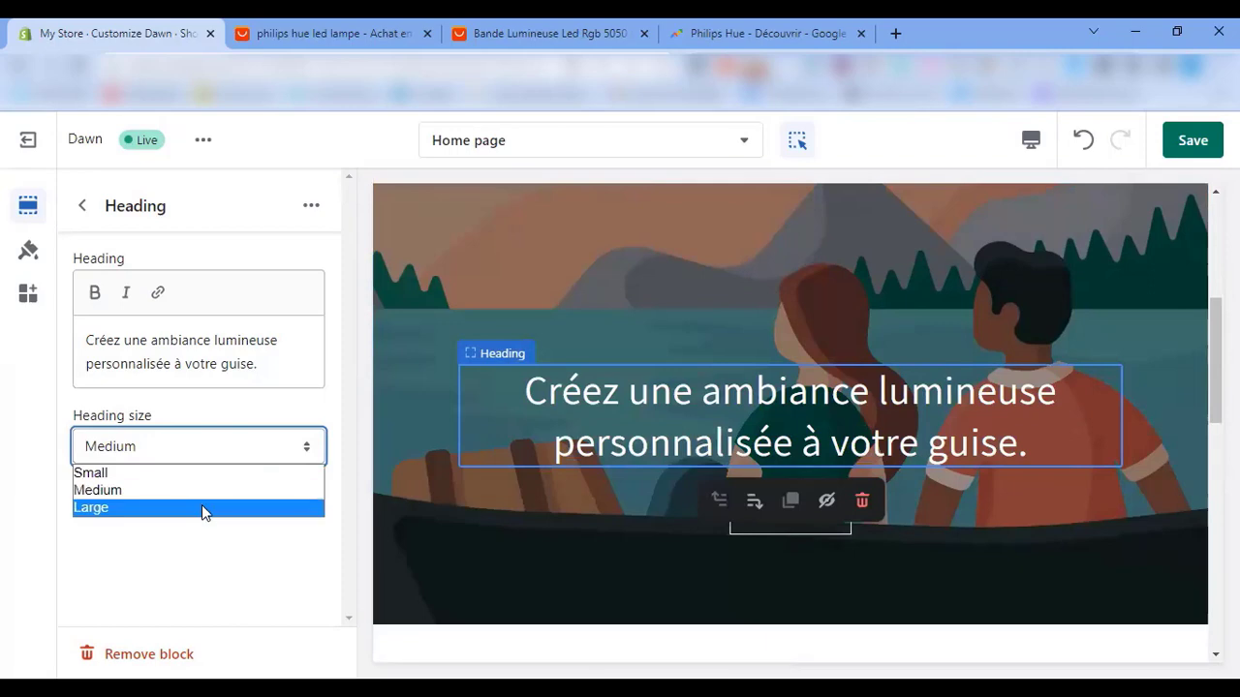
click(199, 507)
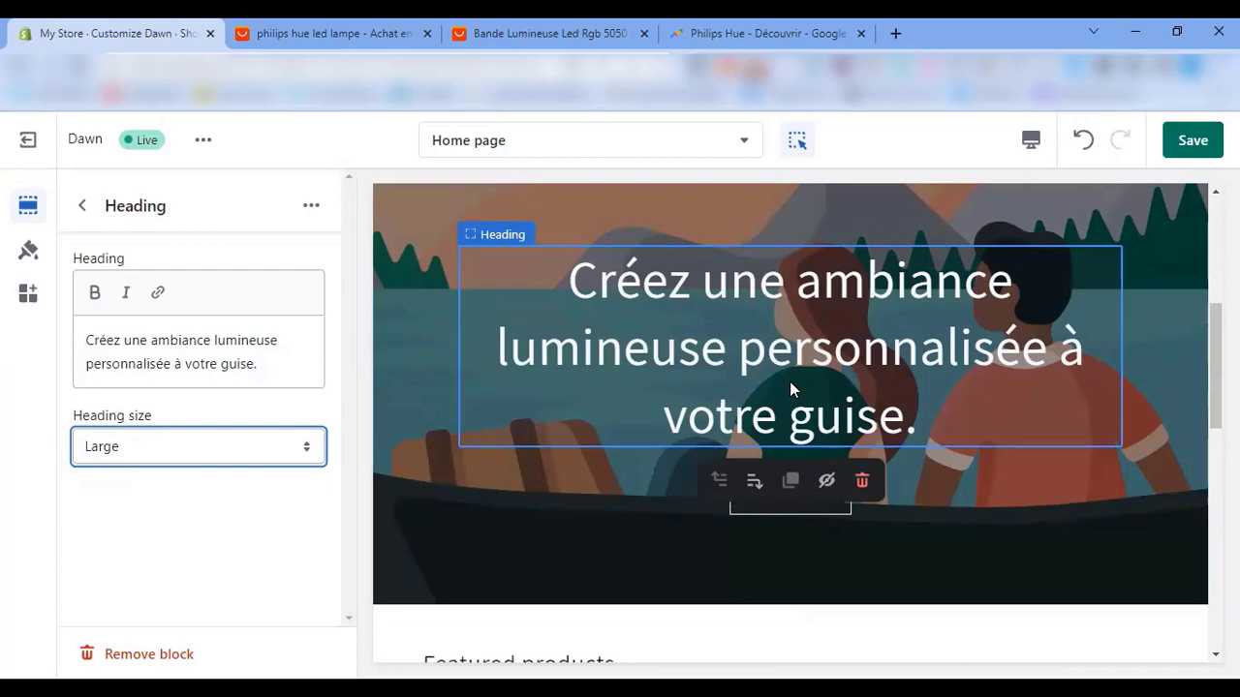
click(1198, 144)
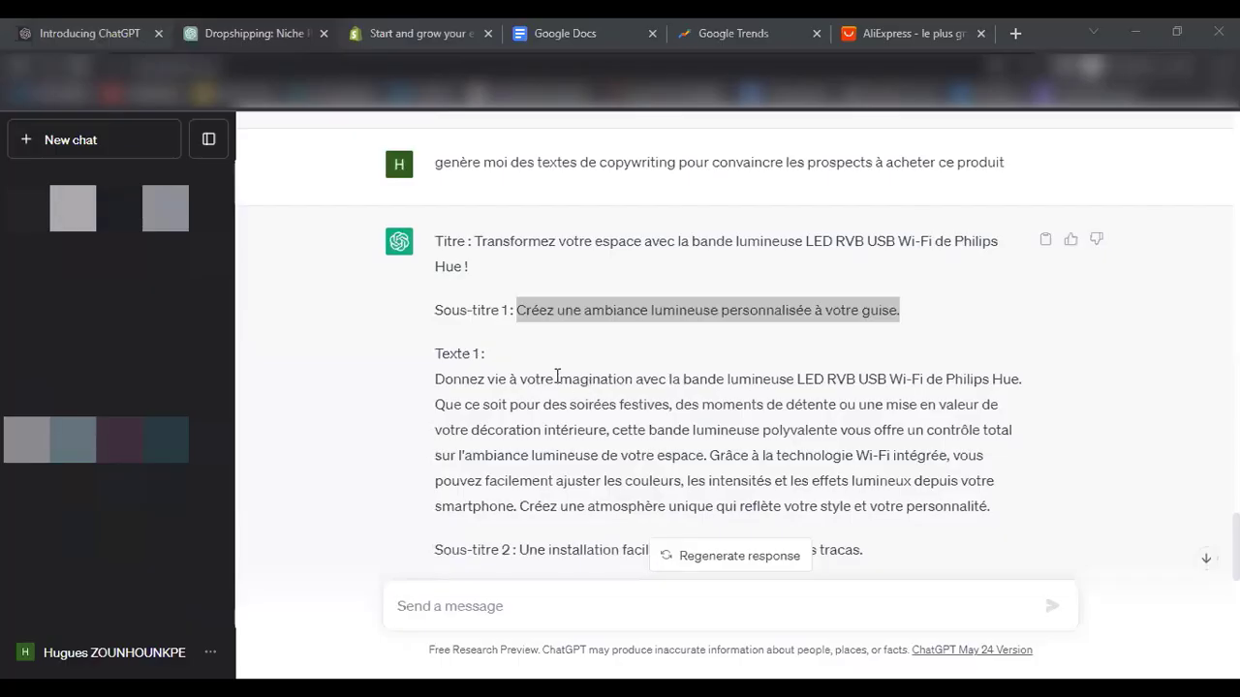
- Switch to ChatGPT and read through the copywriting response, from its title and subtitles to the call to action and closing text
scroll(501, 366, down, 3)
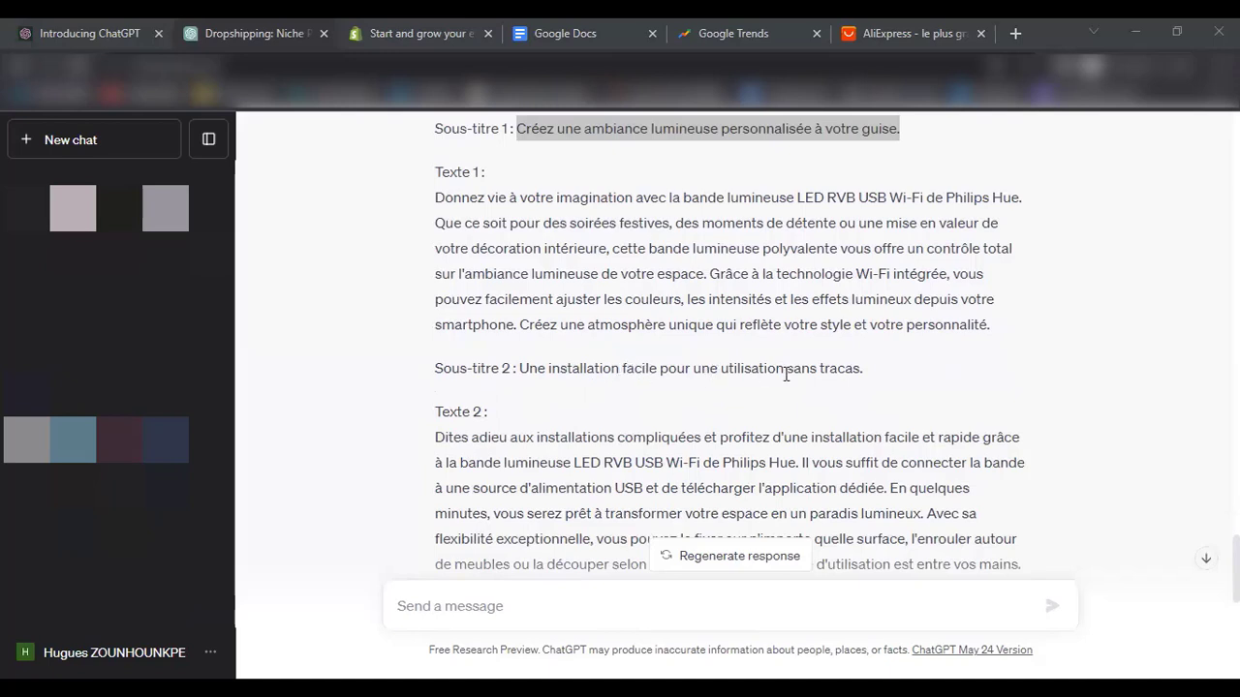
scroll(668, 376, down, 2)
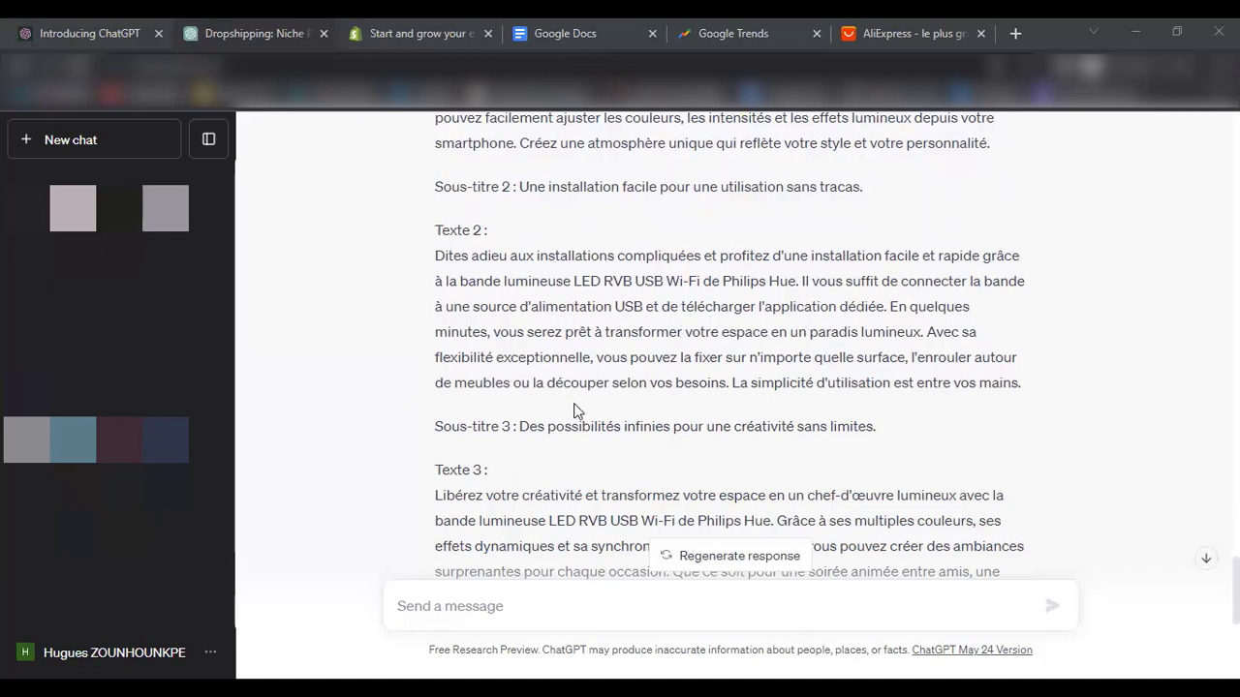
scroll(573, 410, down, 2)
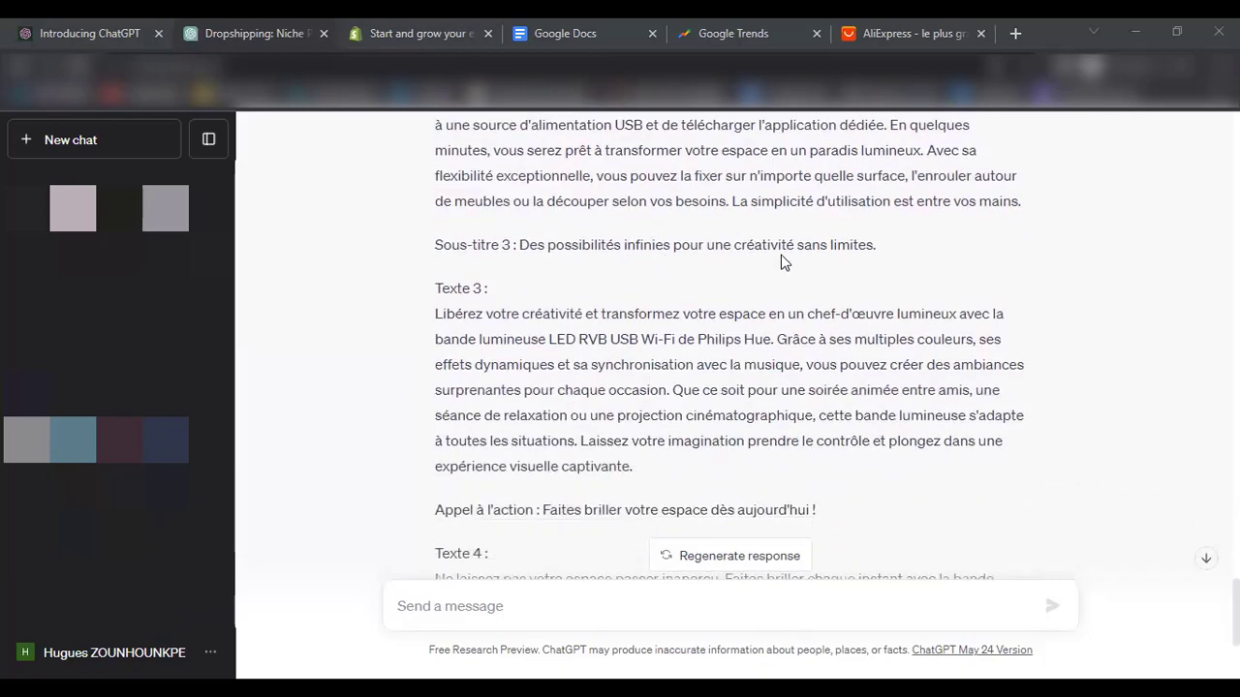
scroll(627, 372, down, 2)
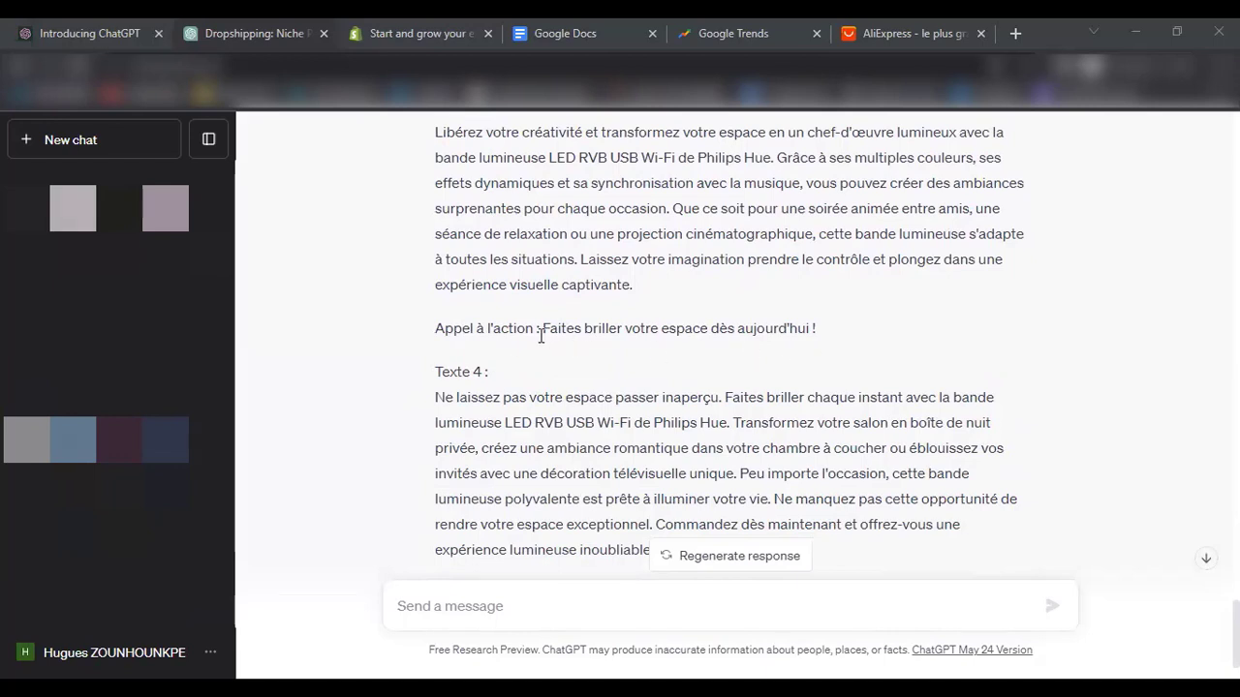
scroll(514, 362, down, 2)
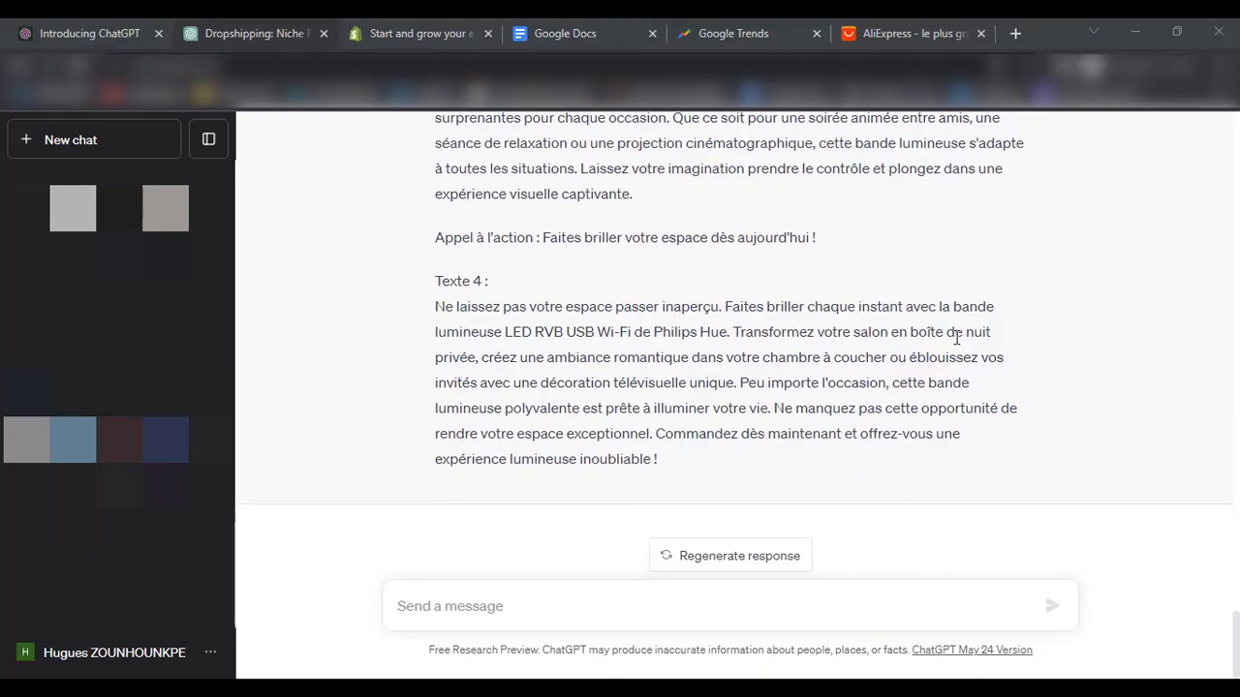
scroll(734, 475, up, 15)
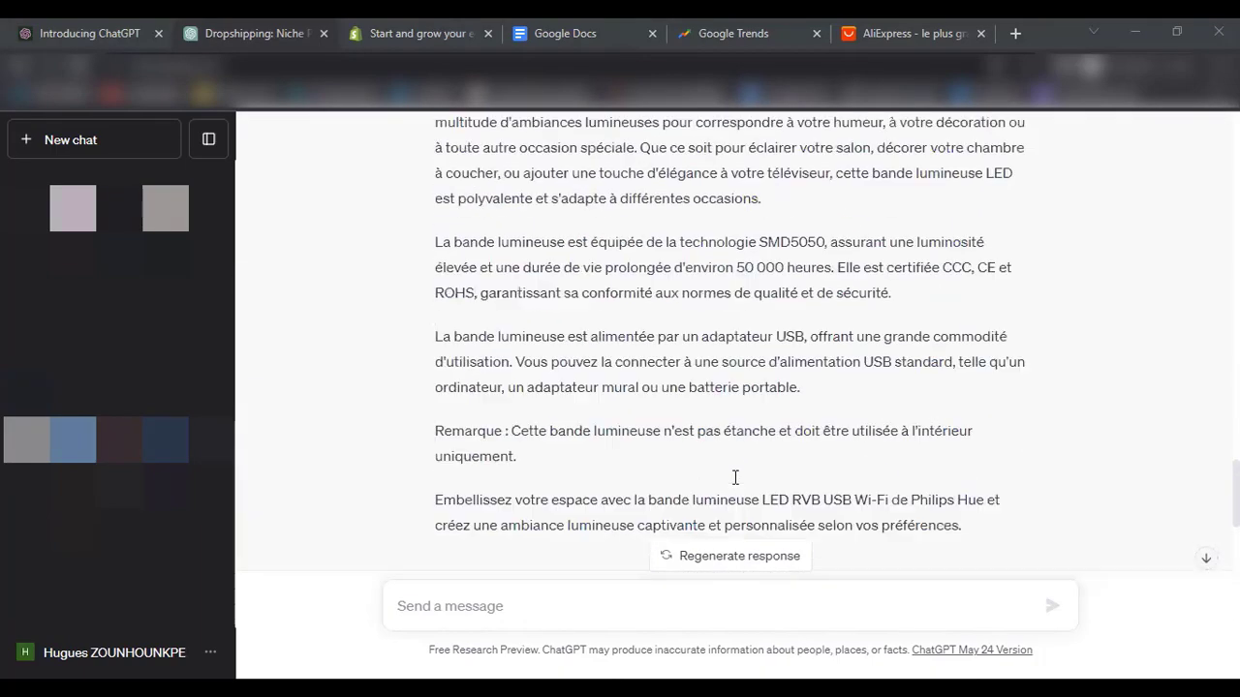
scroll(733, 476, down, 4)
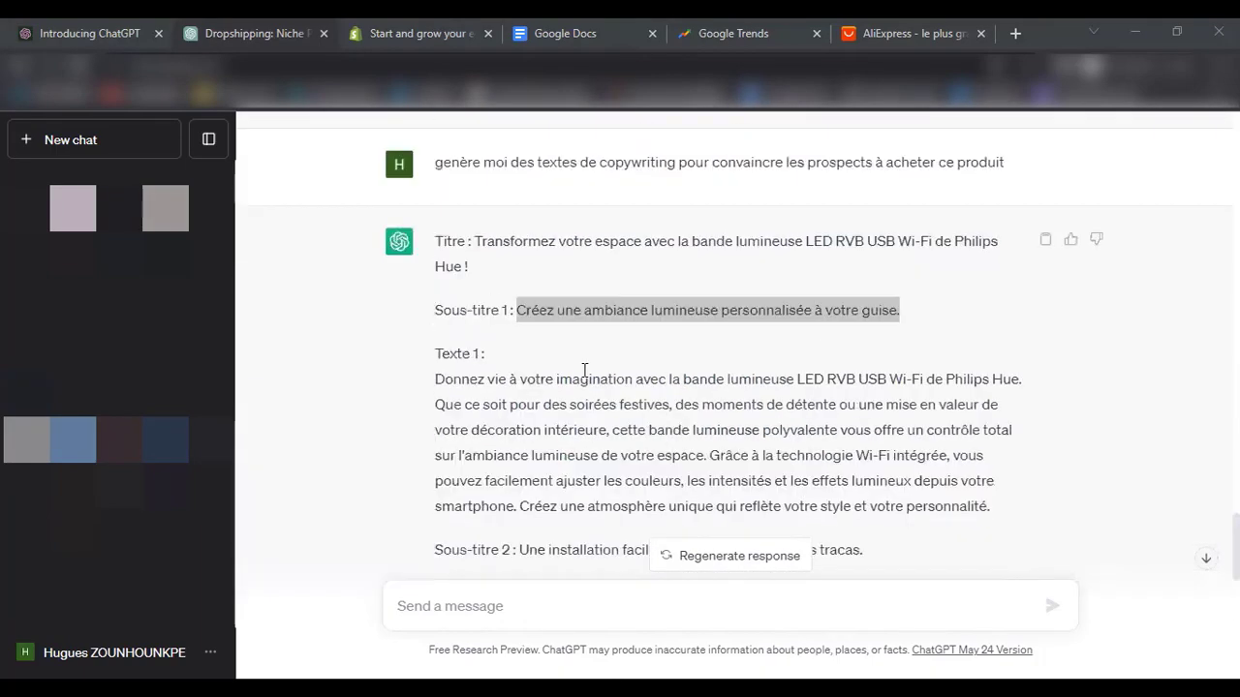
click(497, 311)
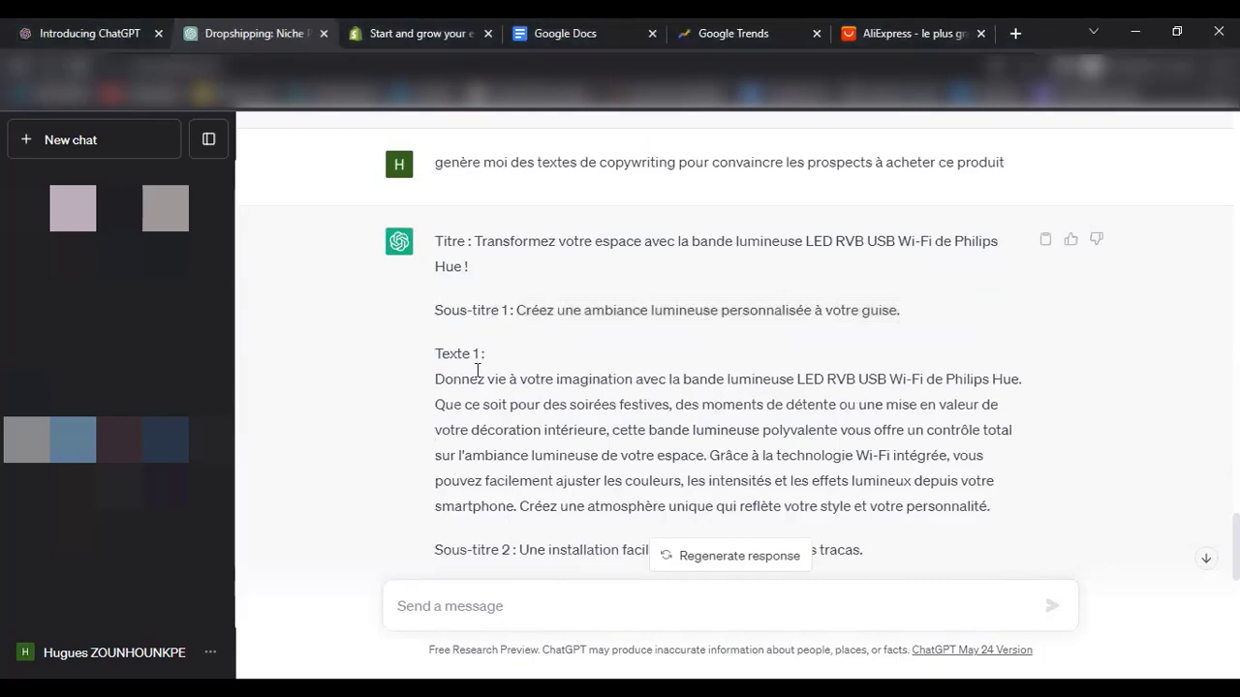
scroll(512, 354, down, 2)
scroll(511, 354, up, 2)
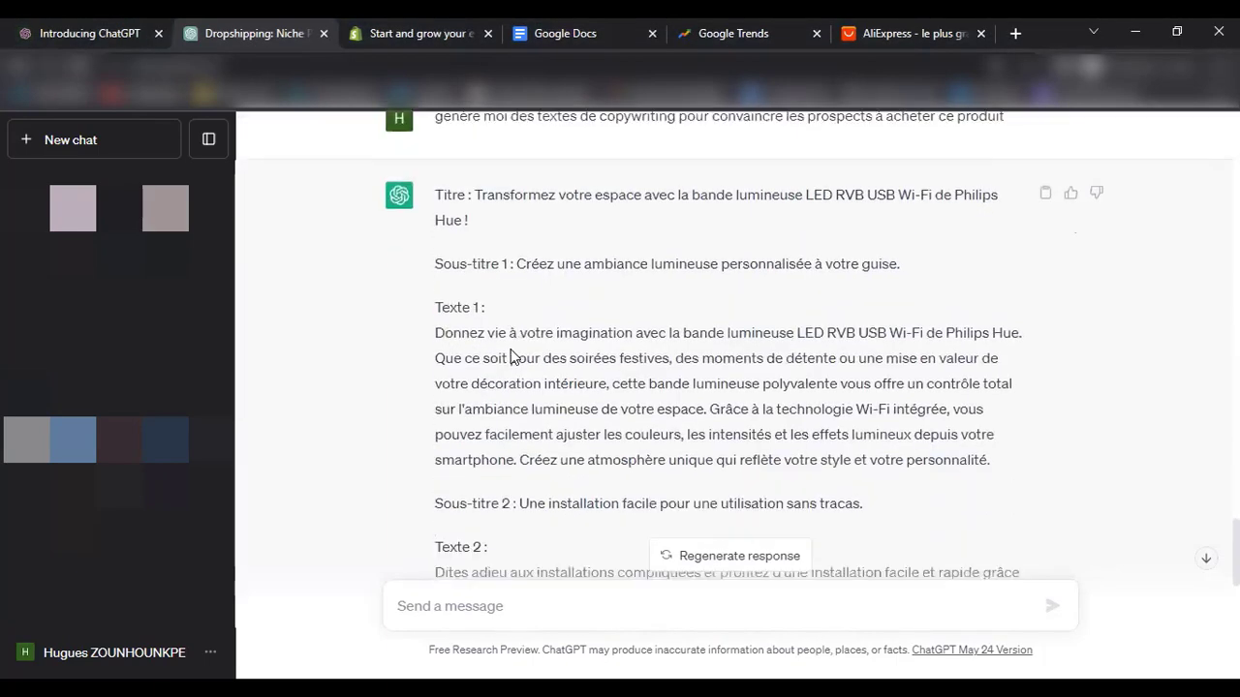
scroll(519, 322, down, 3)
scroll(560, 370, down, 2)
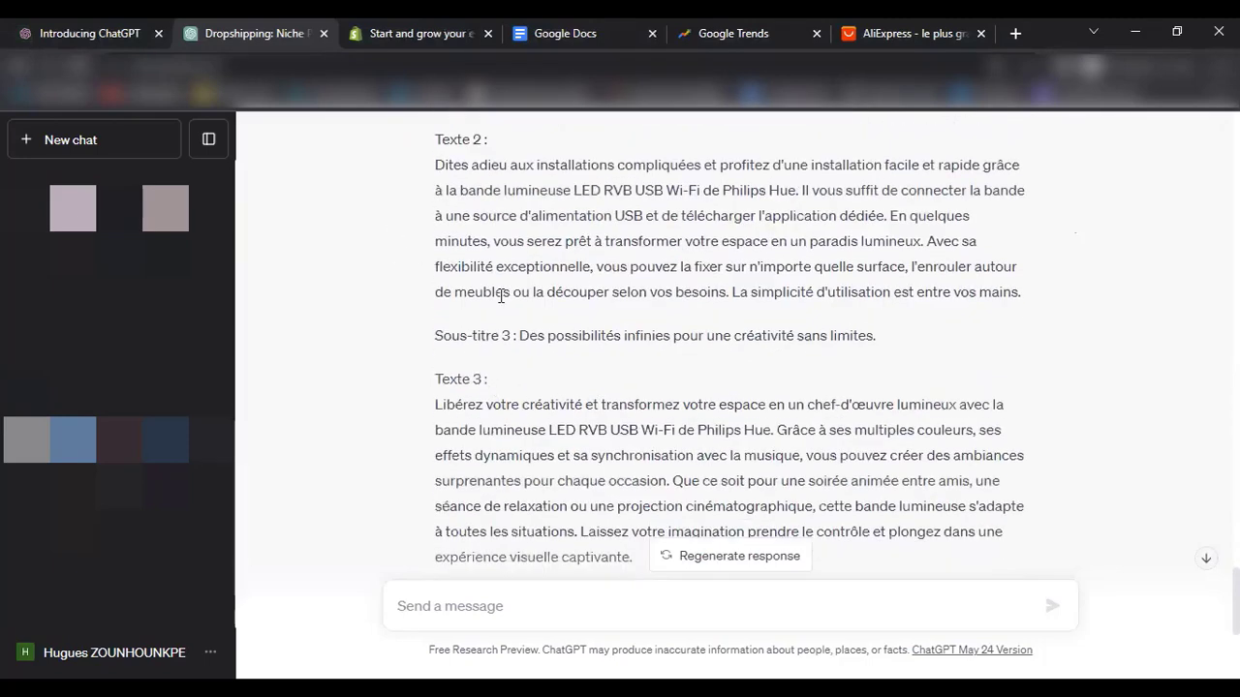
scroll(509, 384, down, 3)
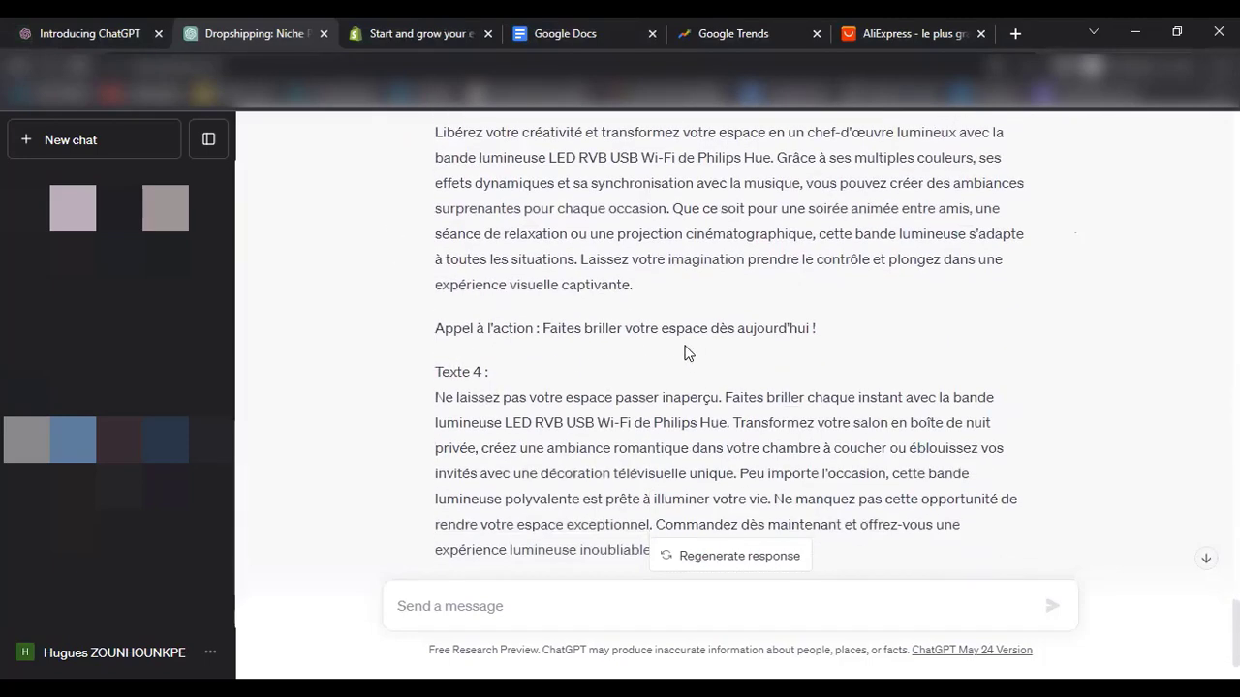
scroll(571, 440, down, 1)
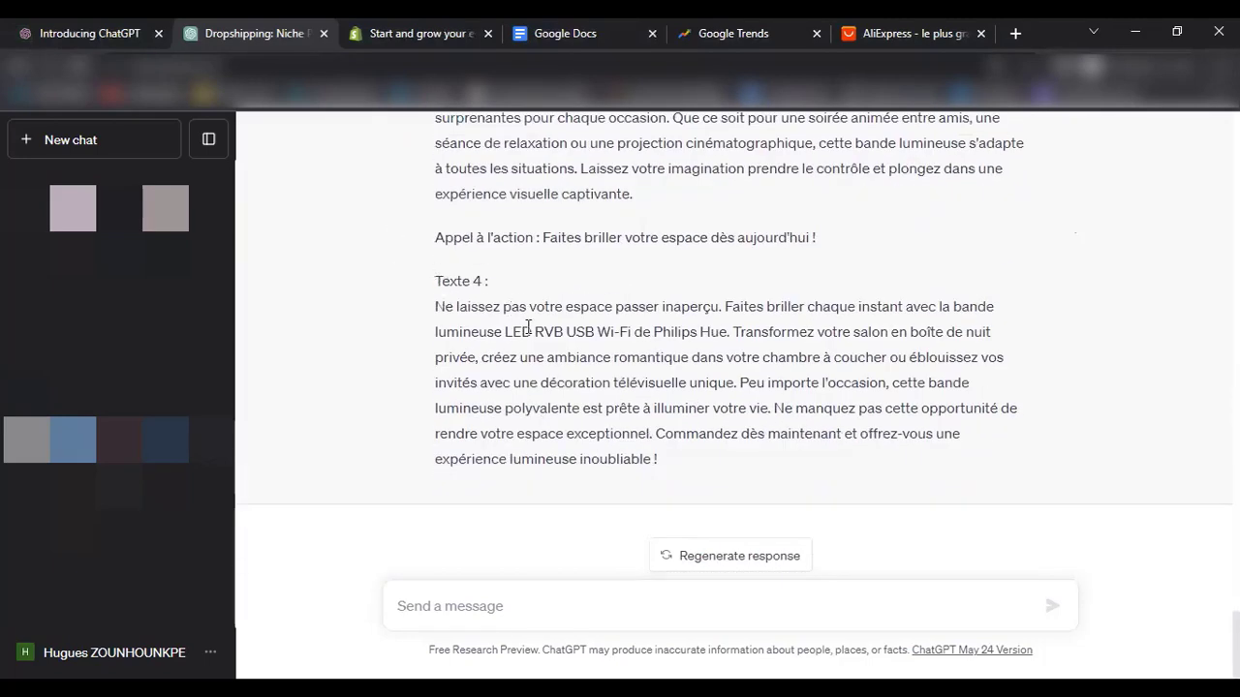
scroll(793, 505, up, 10)
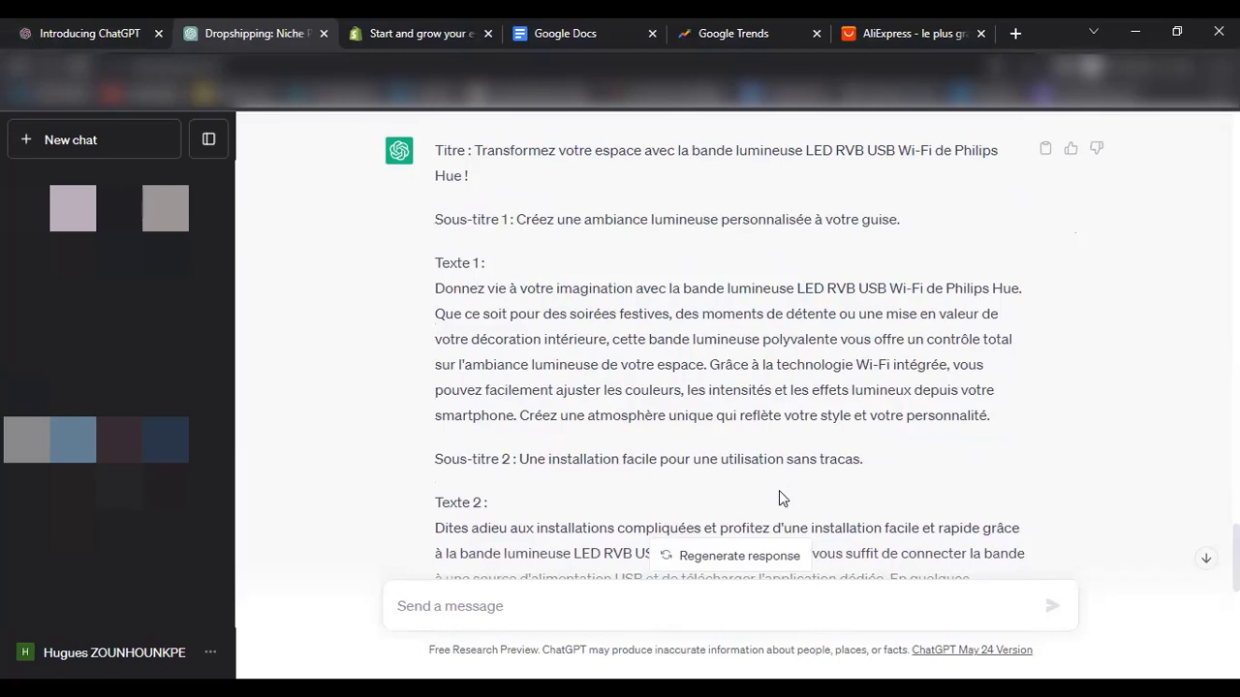
scroll(782, 497, down, 8)
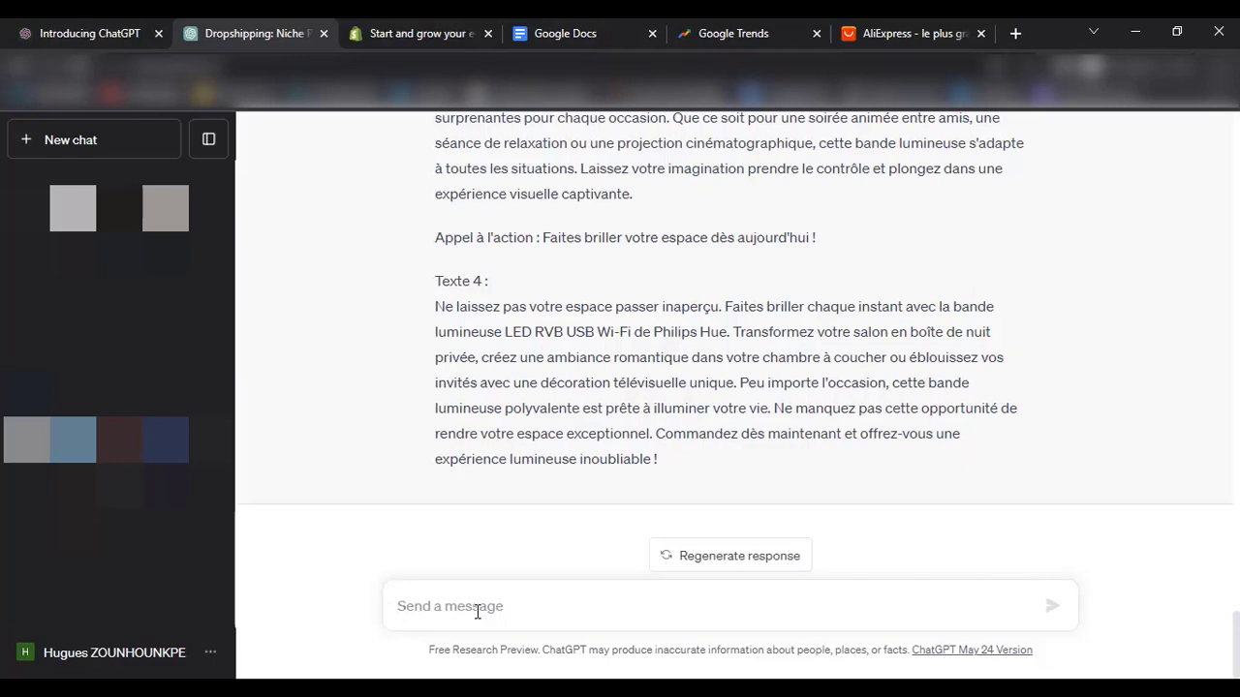
- Ask ChatGPT "Je veux lancer la publicité sur facebook, quels sont les interèts que je peux cibler ?"
text(Je ve)
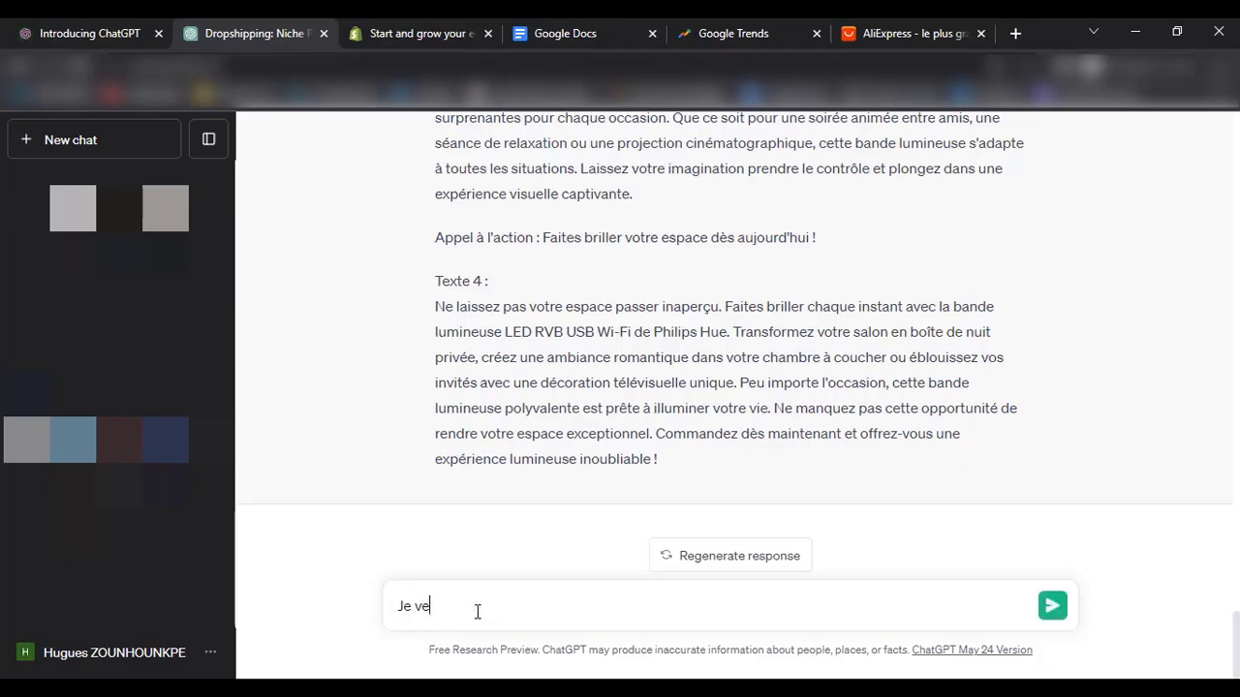
text(ux lancer la puvbliciuté sur)
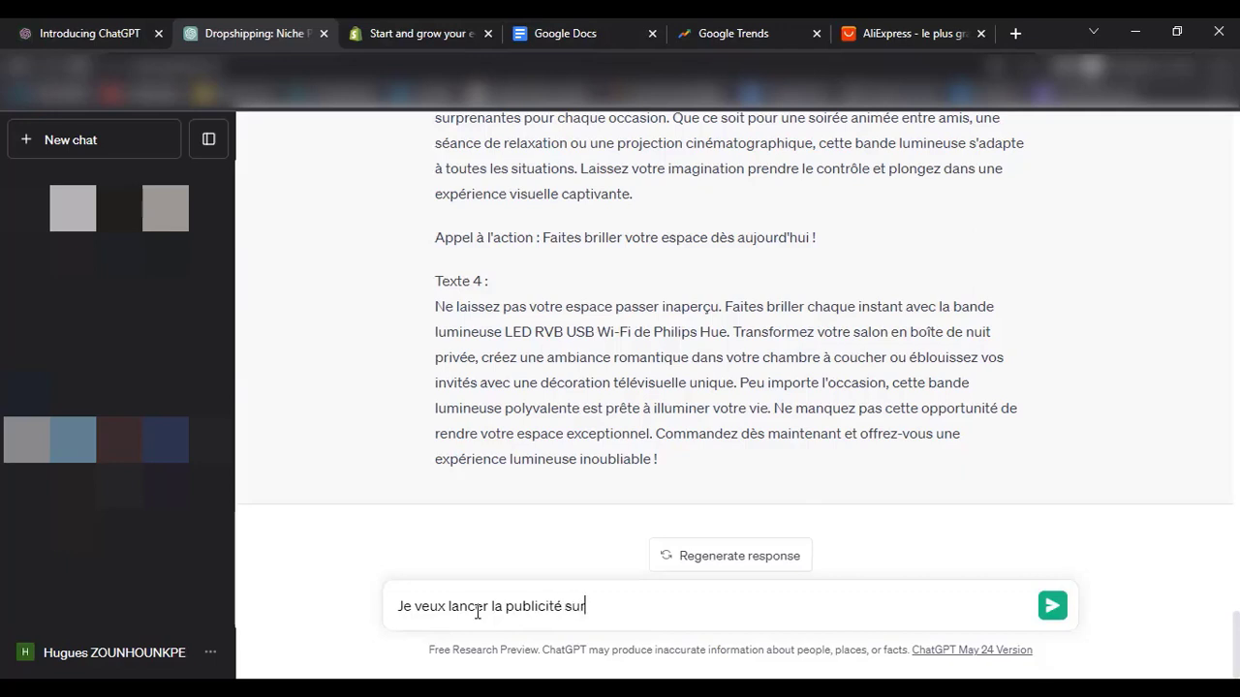
text( facebook, queld)
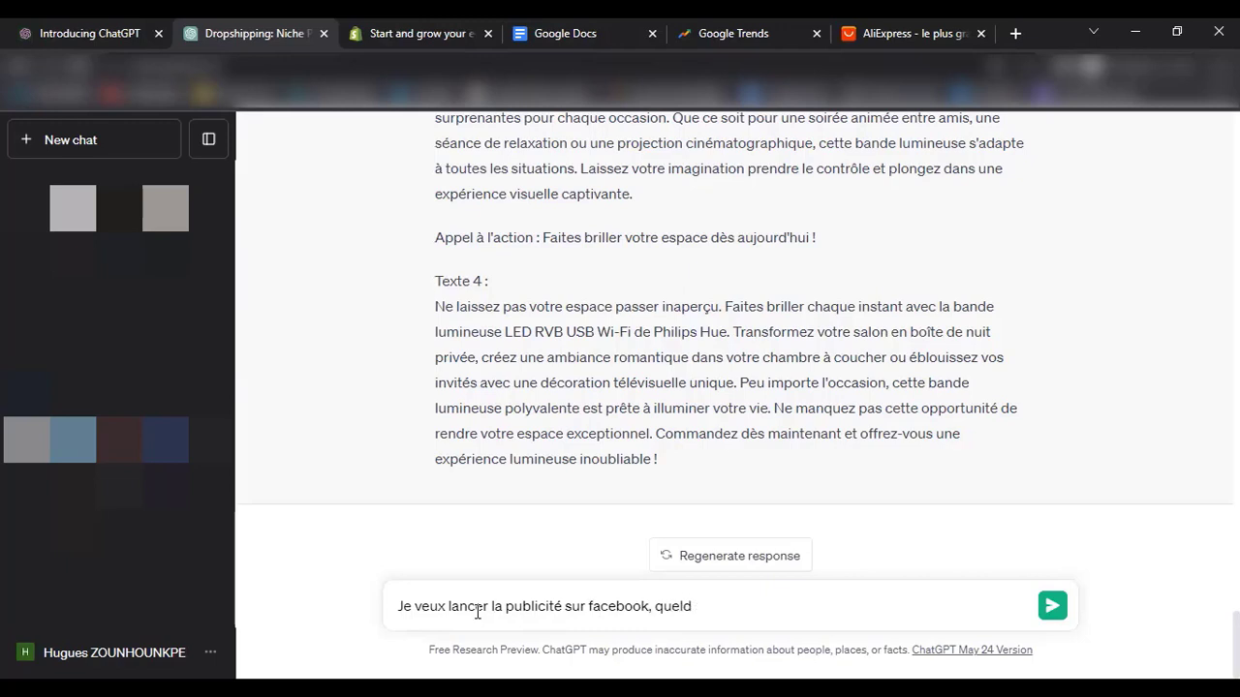
text( ss o)
text( sont )
text(les in)
text(ter)
text(ê)
text(ts)
text( que)
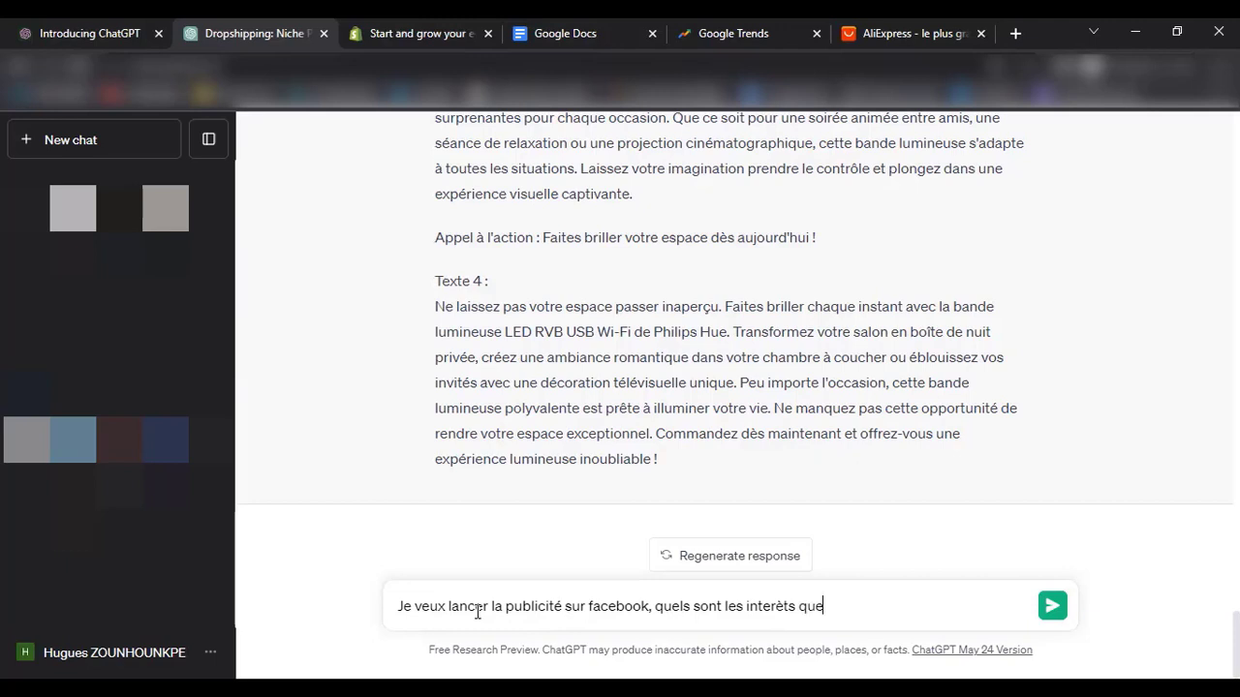
text( je pz)
text(eux)
text( cible)
text(r)
text( ?)
key(Return)
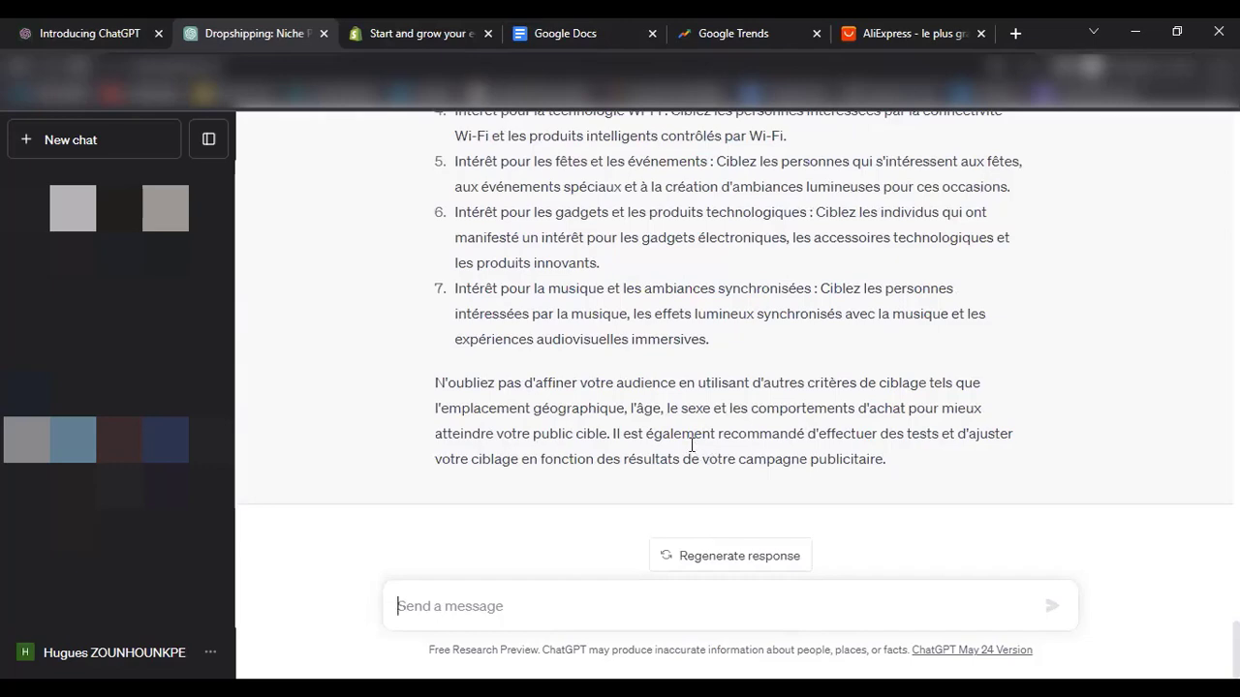
- Read through ChatGPT's list of interests to target with the Facebook ad and its closing audience advice
scroll(662, 448, up, 2)
scroll(663, 448, up, 2)
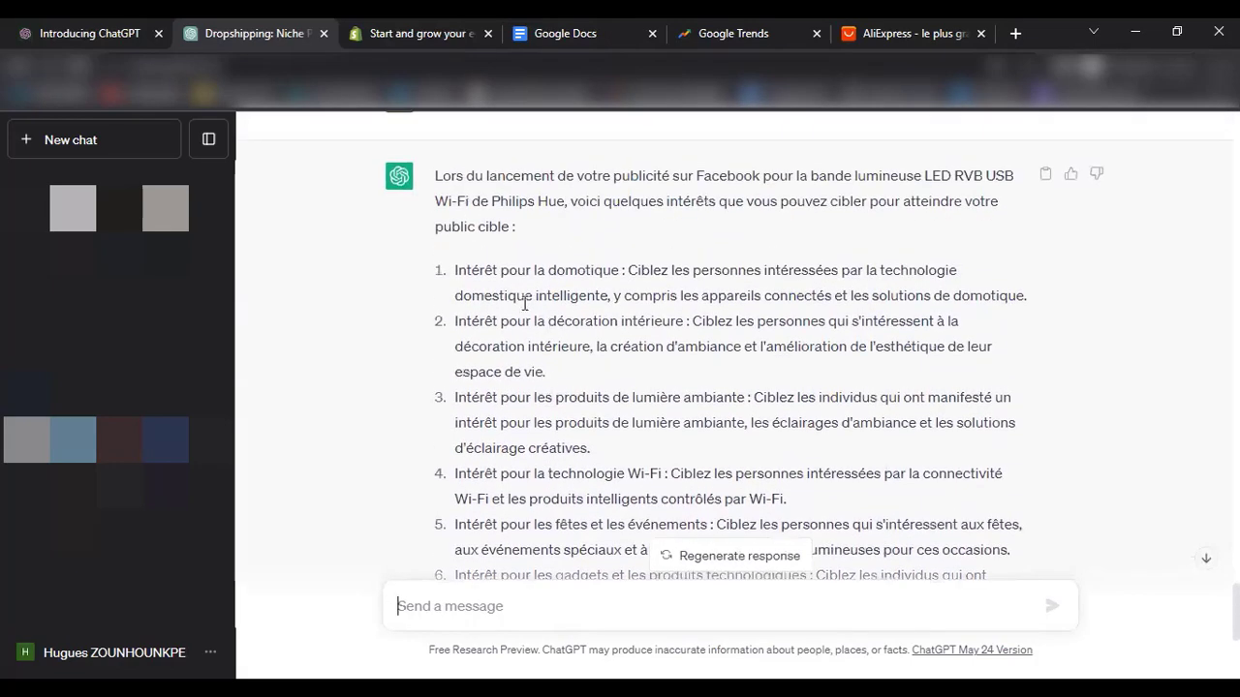
scroll(619, 275, down, 1)
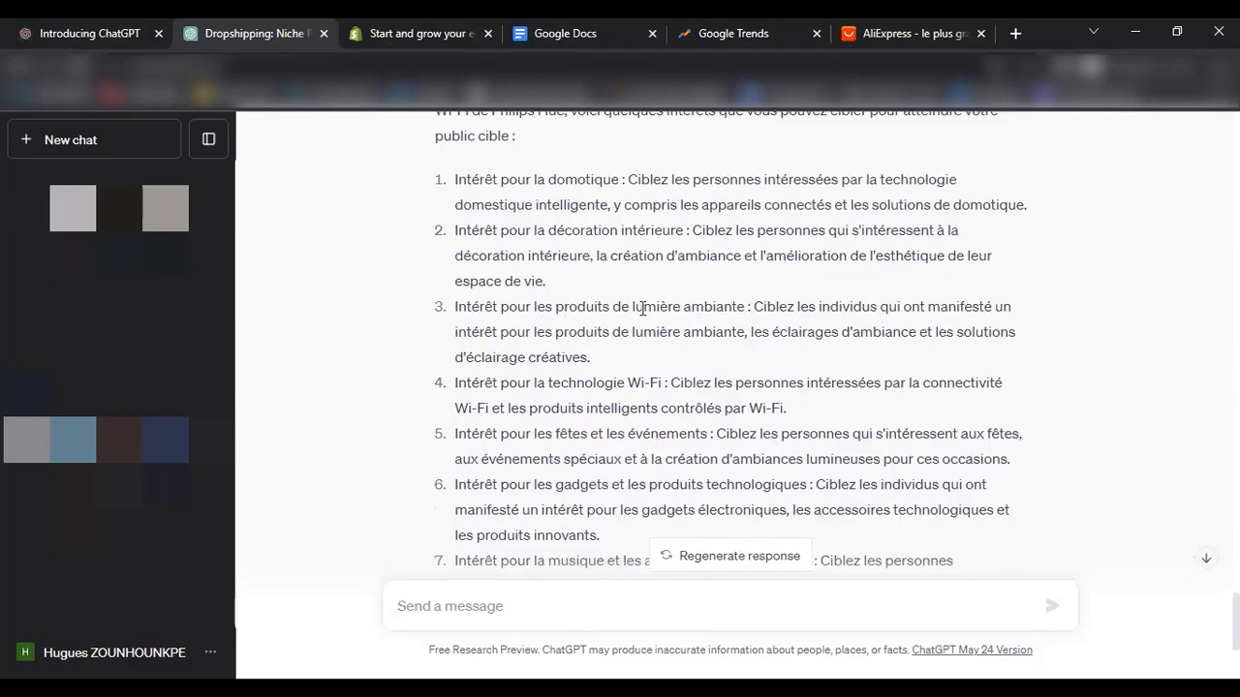
scroll(530, 391, down, 2)
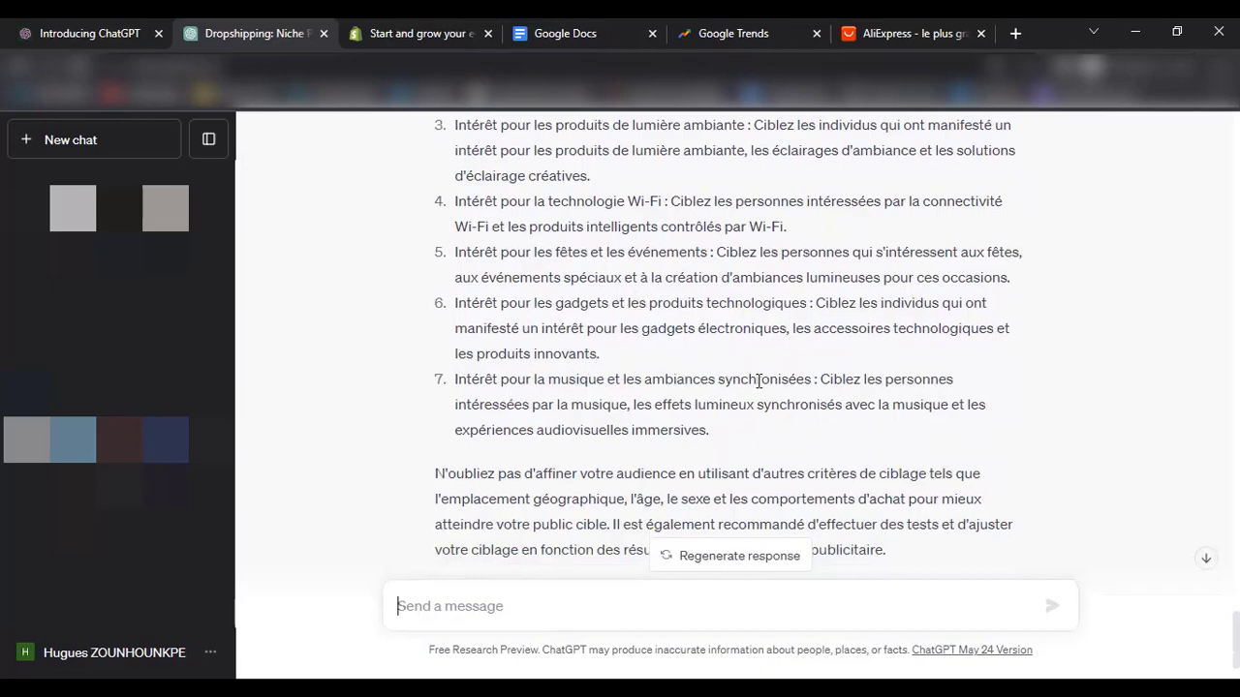
scroll(561, 479, down, 1)
scroll(562, 451, up, 1)
scroll(653, 340, down, 1)
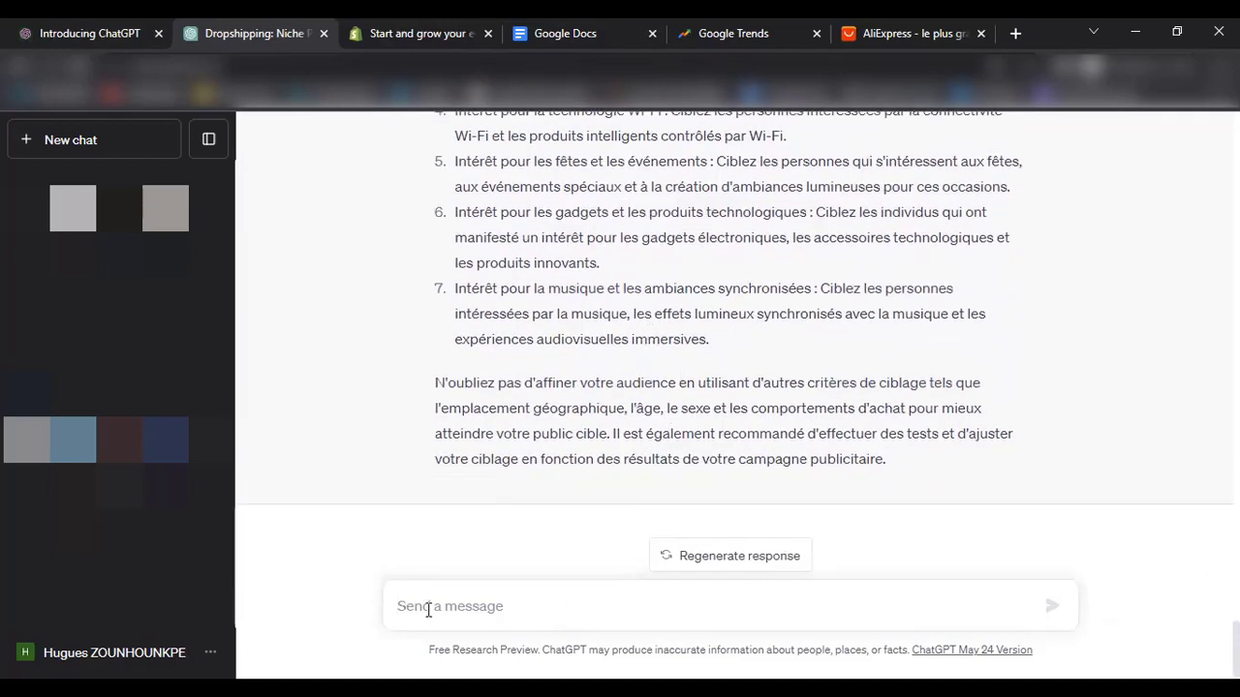
- Ask ChatGPT "genère moi des textes publicitaires que je vais utiliser dans la publicité sur facebook"
text(genere m)
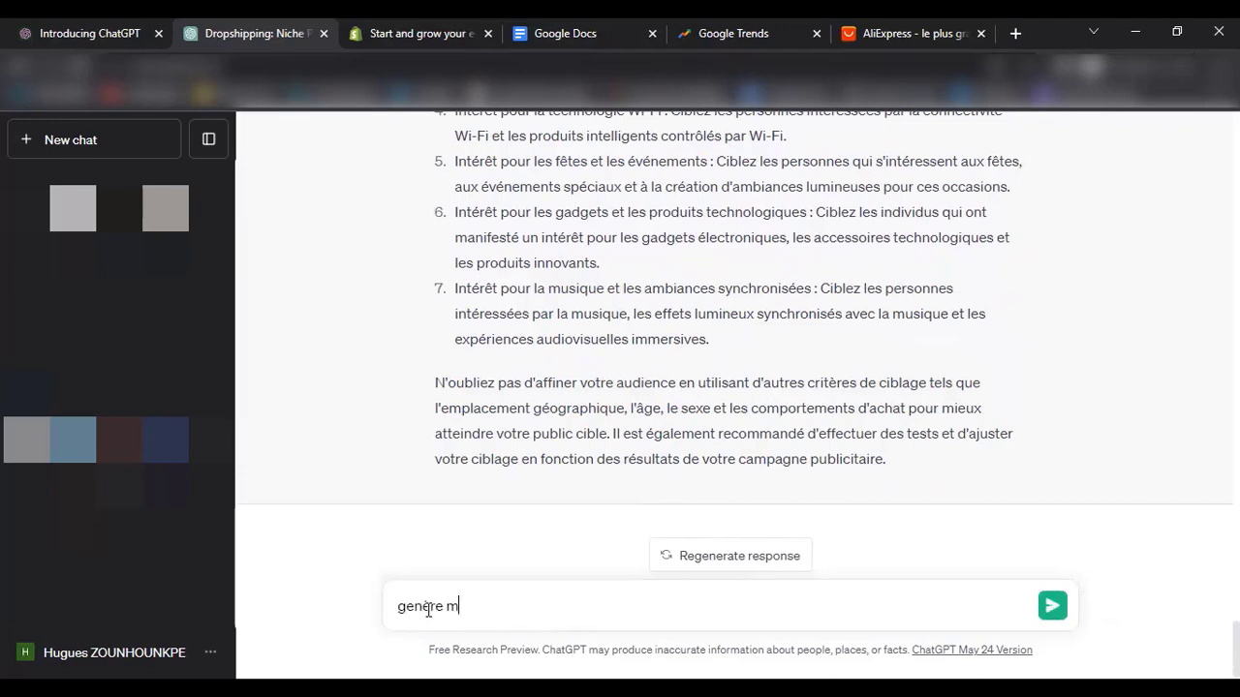
text(oi des tex)
key(BackSpace)
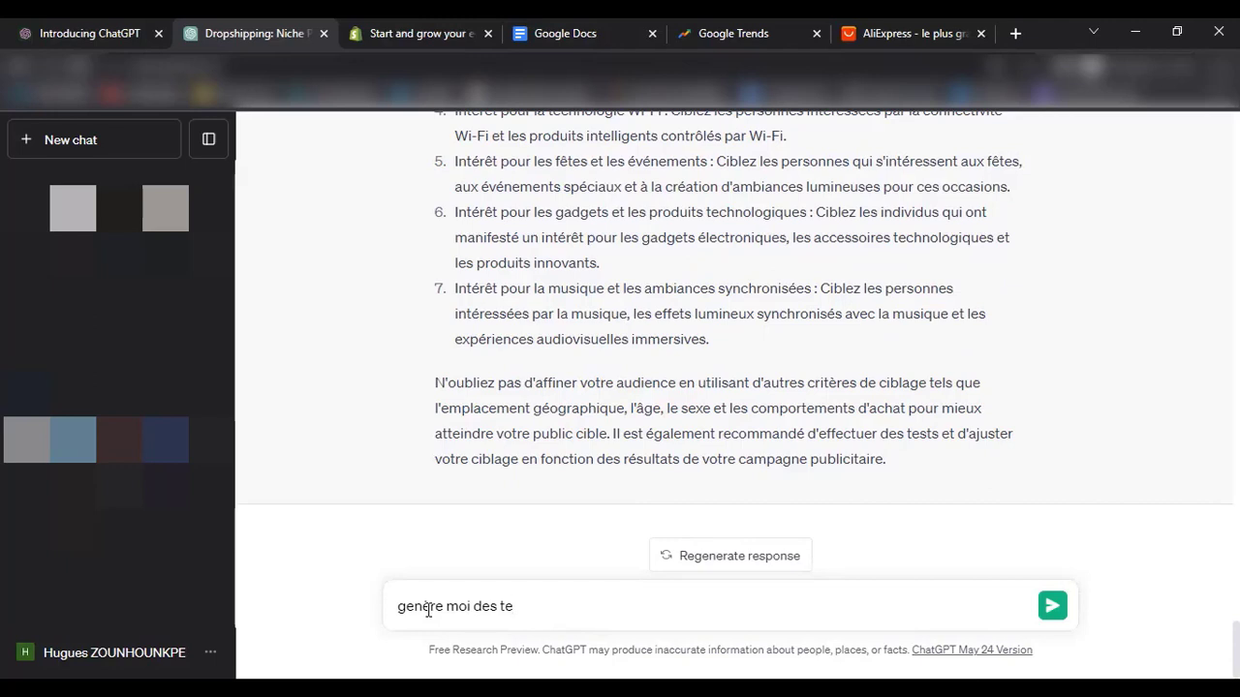
text(xtes publicitaires)
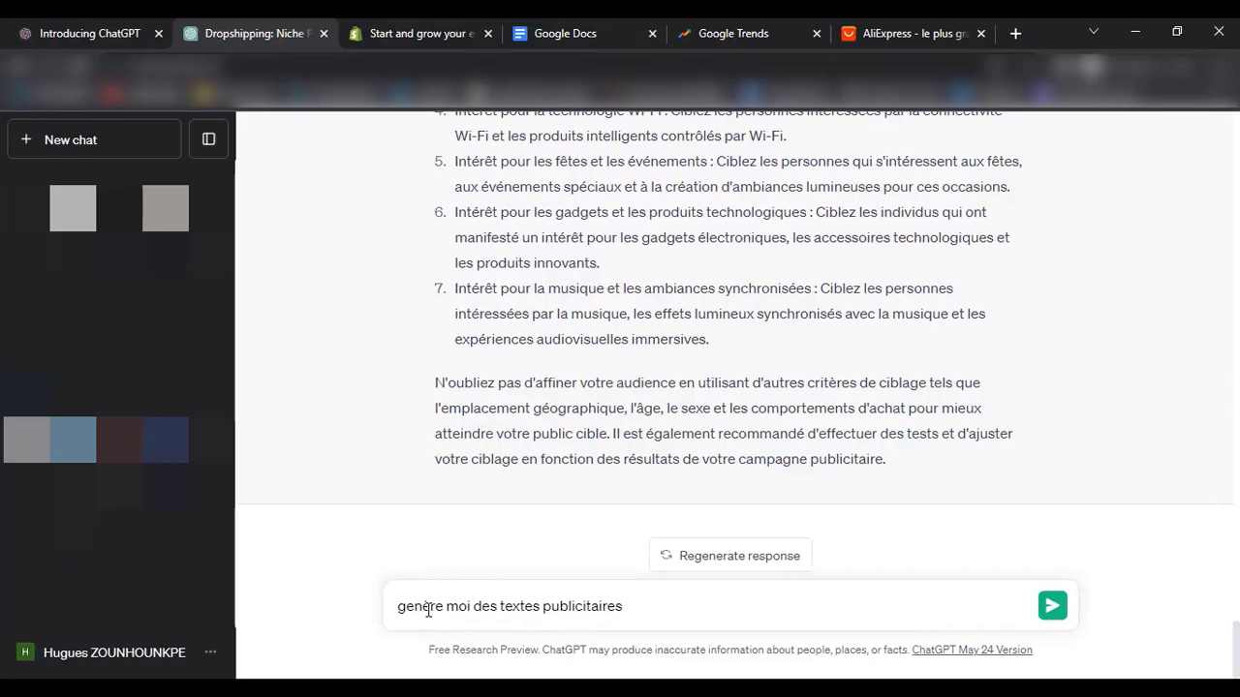
text( que je vais utiliser)
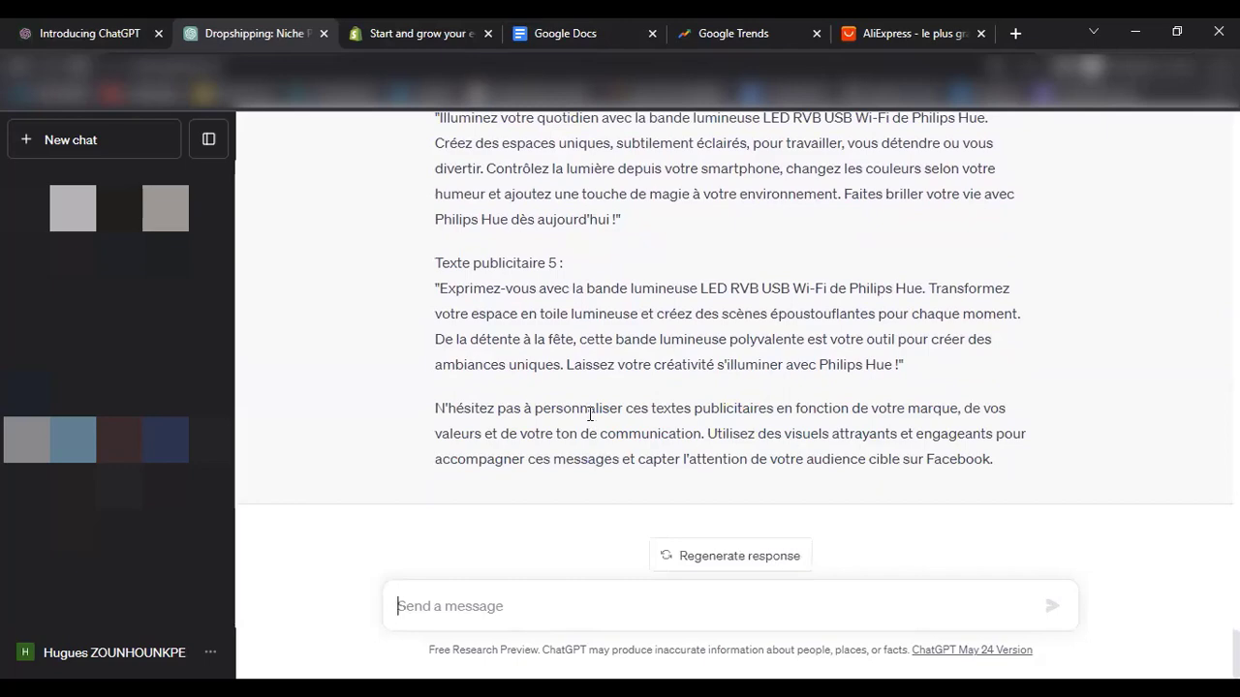
- Read through the advertising texts ChatGPT wrote for the Facebook ad, from the closing advice back to the first text
scroll(586, 415, up, 4)
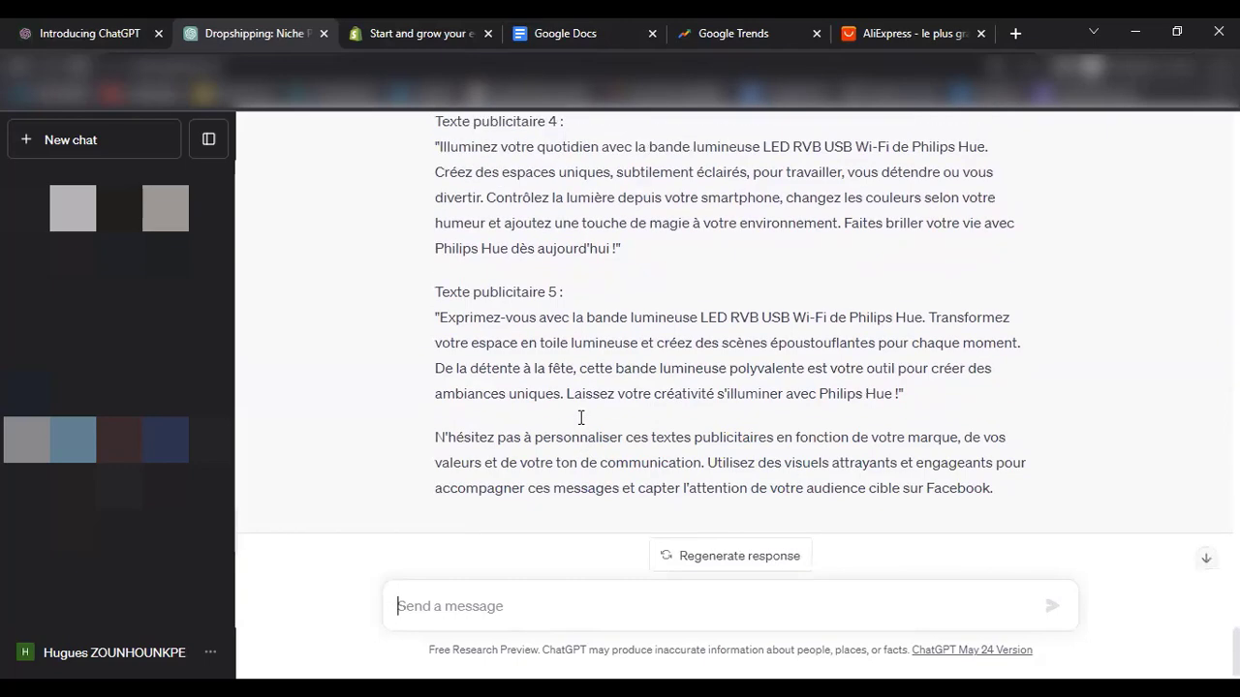
scroll(522, 364, up, 3)
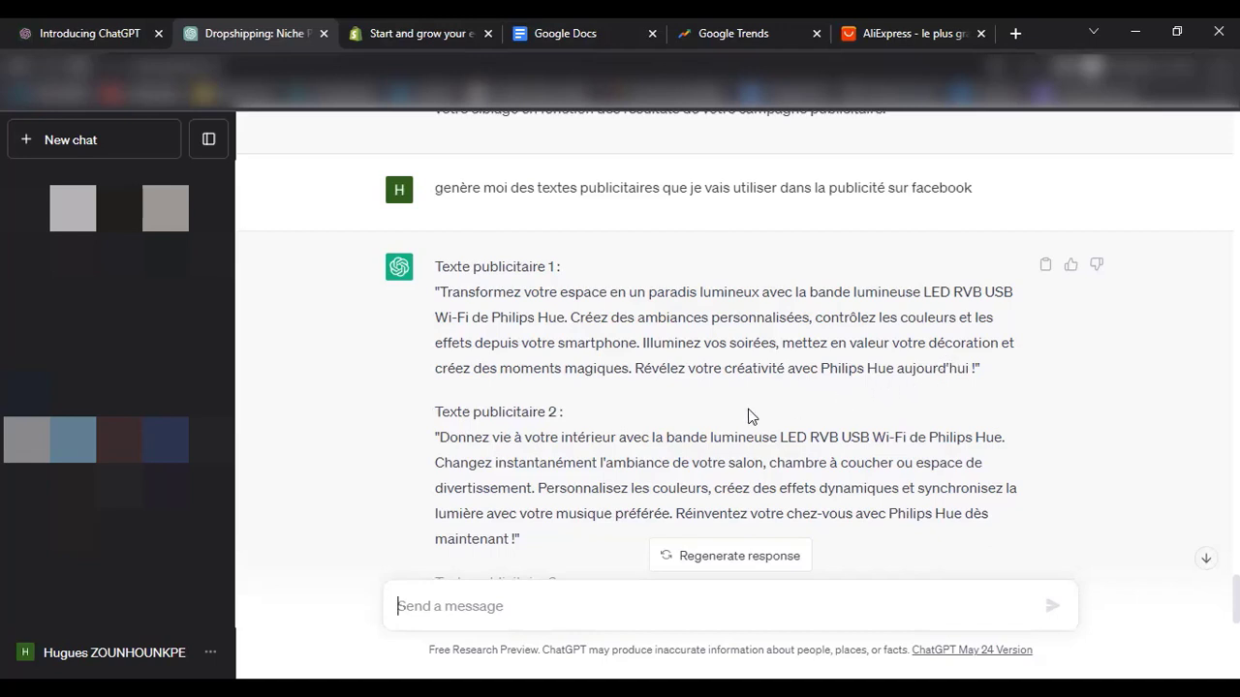
scroll(683, 457, down, 1)
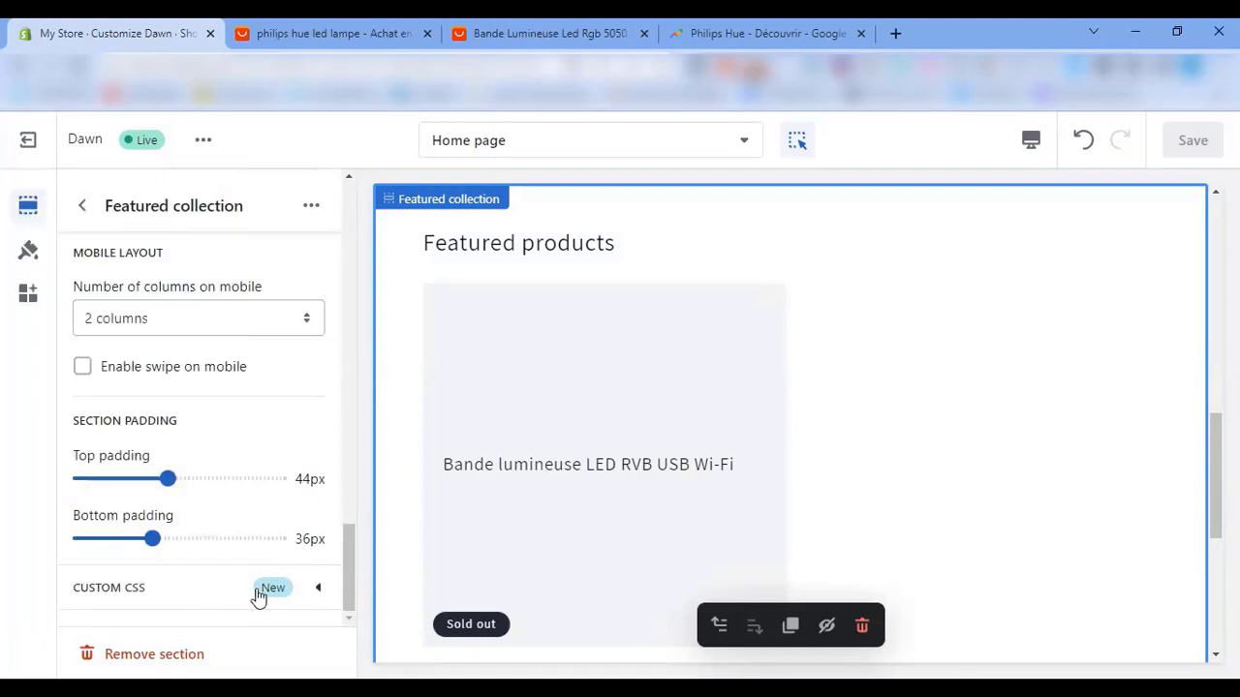
- In the Shopify theme editor, examine the Featured collection section's custom CSS field and its other display settings
click(321, 589)
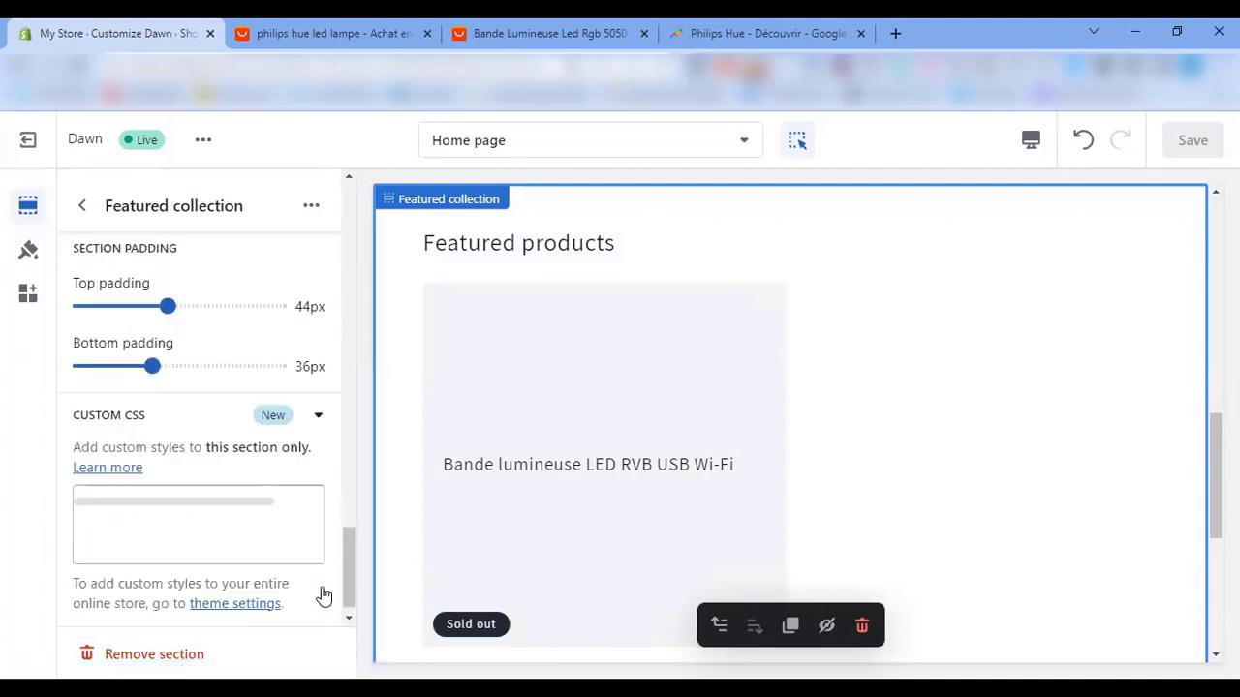
click(139, 494)
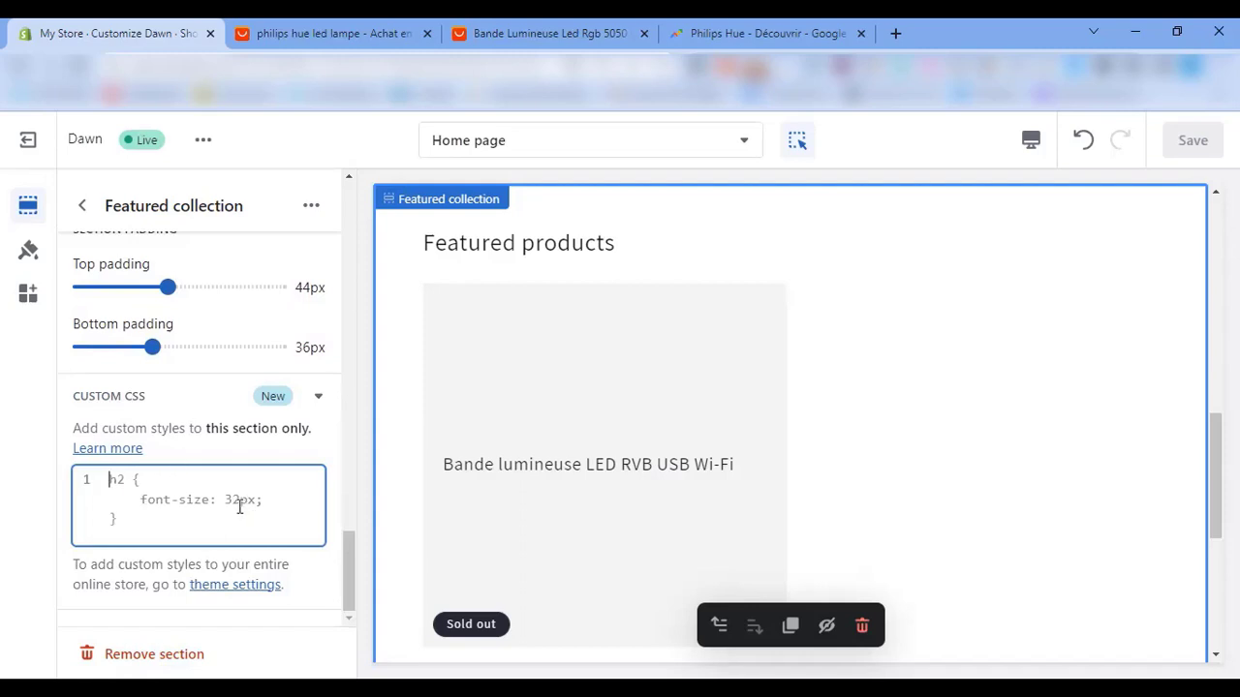
scroll(292, 541, up, 5)
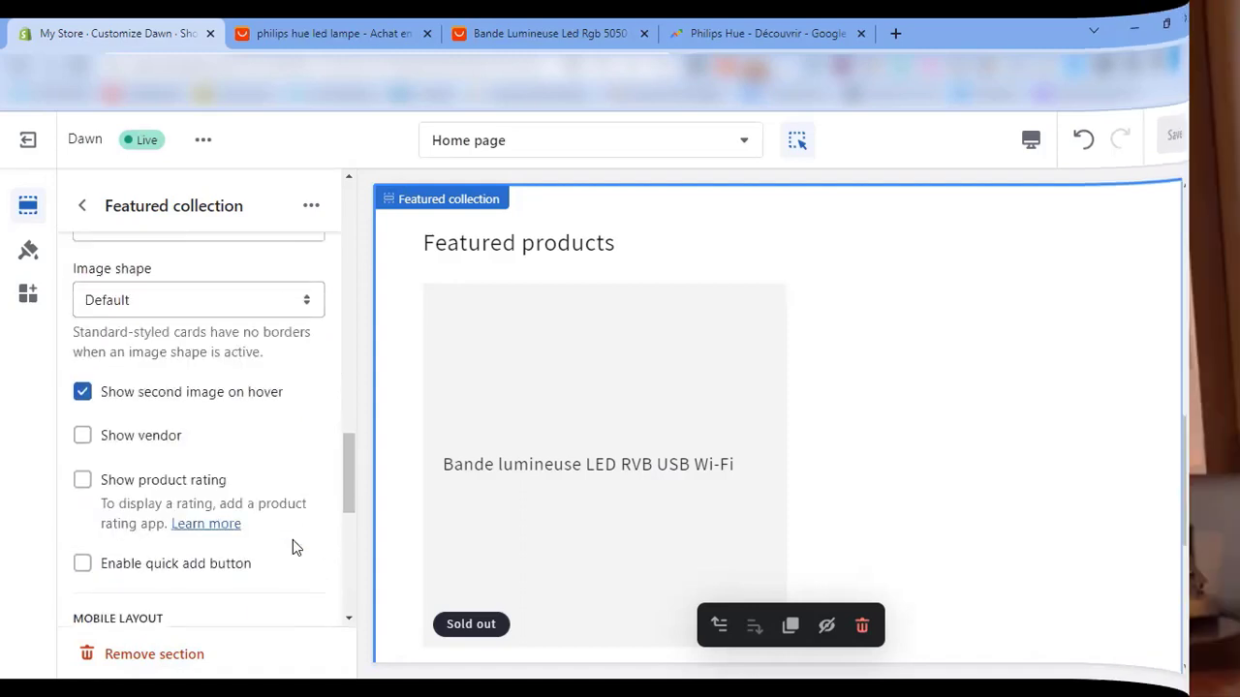